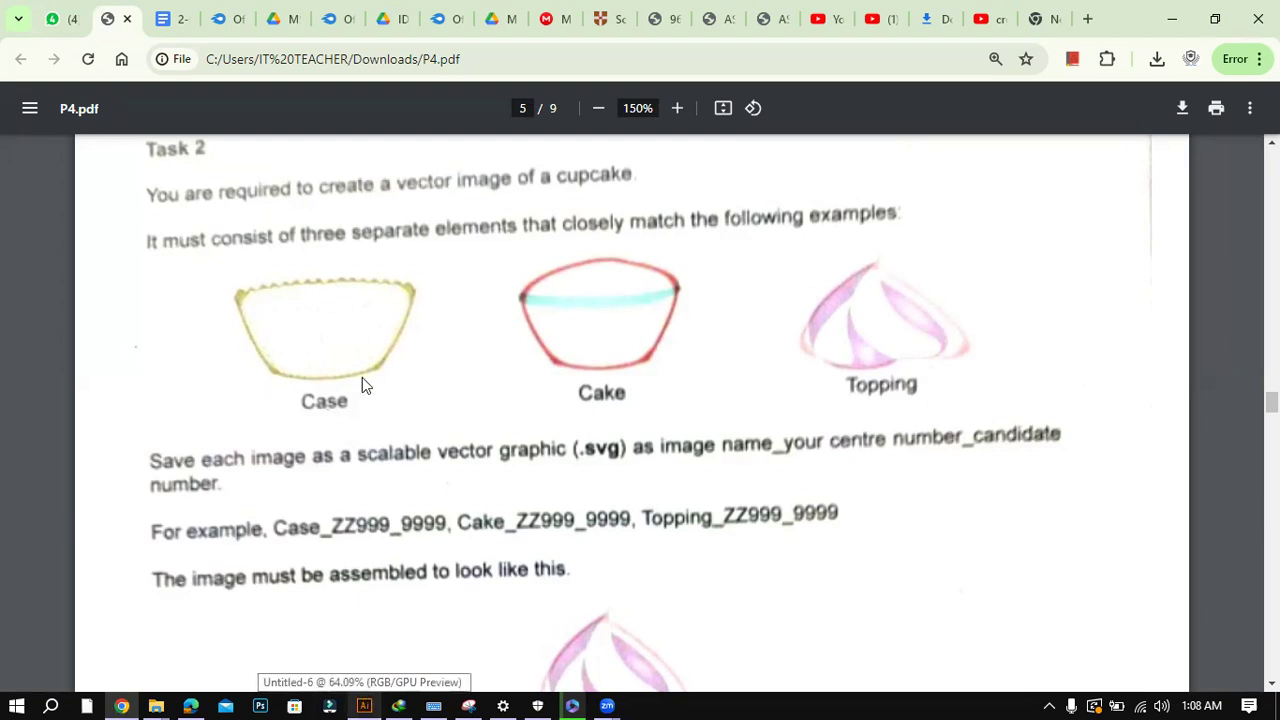
Switch to Illustrator, set up the Pen tool with no fill, and check the Case example in the P4.pdf brief.
{"action": "left_click", "coordinate": [363, 705]}
{"action": "left_click", "coordinate": [22, 115]}
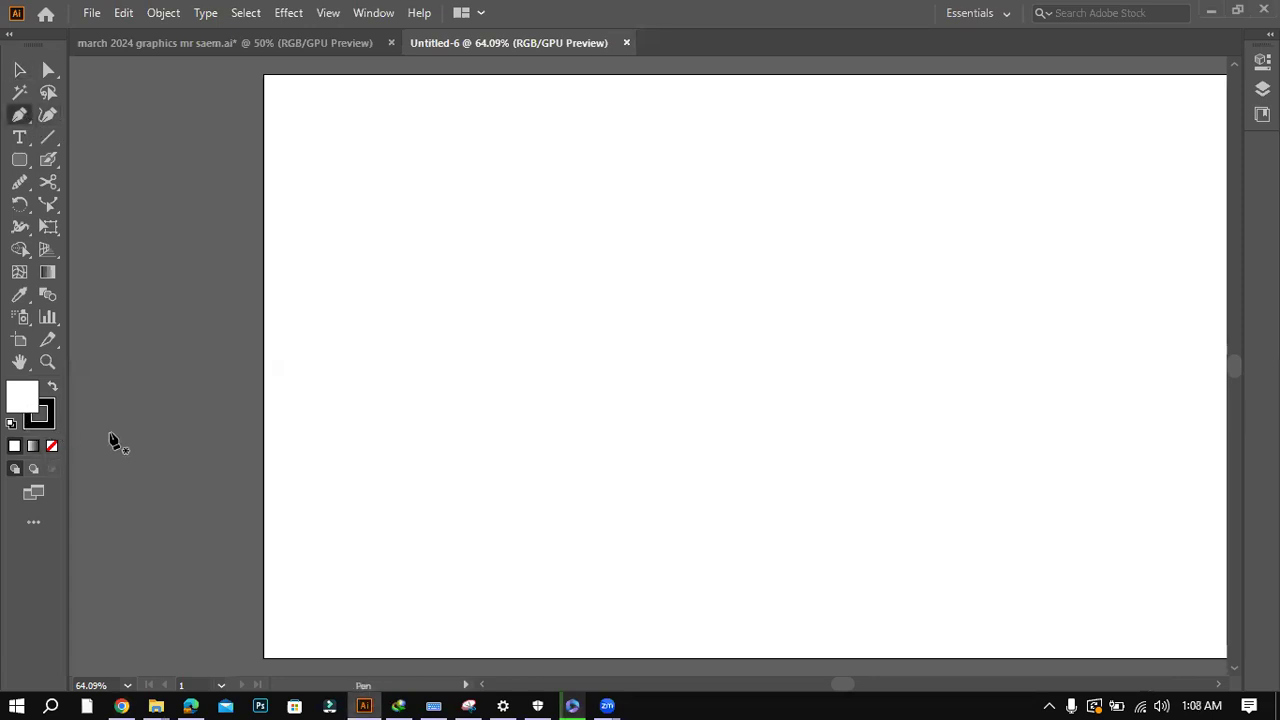
{"action": "left_click", "coordinate": [53, 447]}
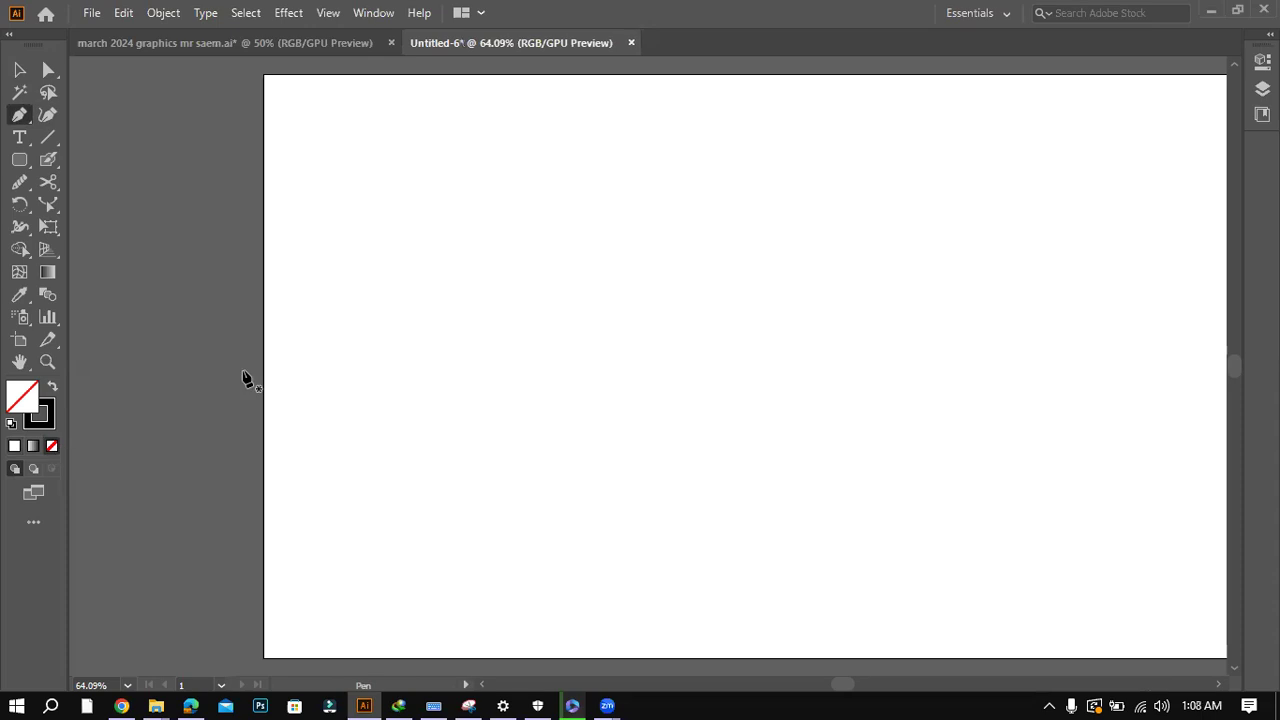
{"action": "left_click", "coordinate": [122, 704]}
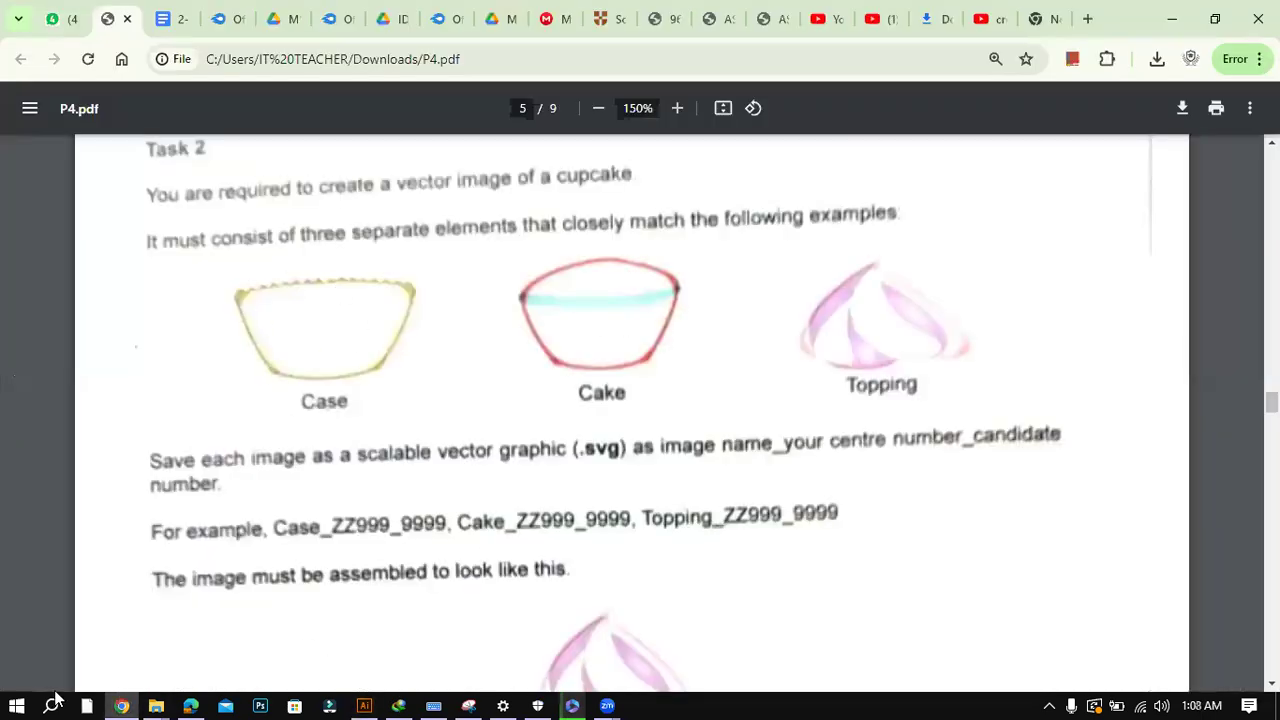
{"action": "left_click", "coordinate": [122, 704]}
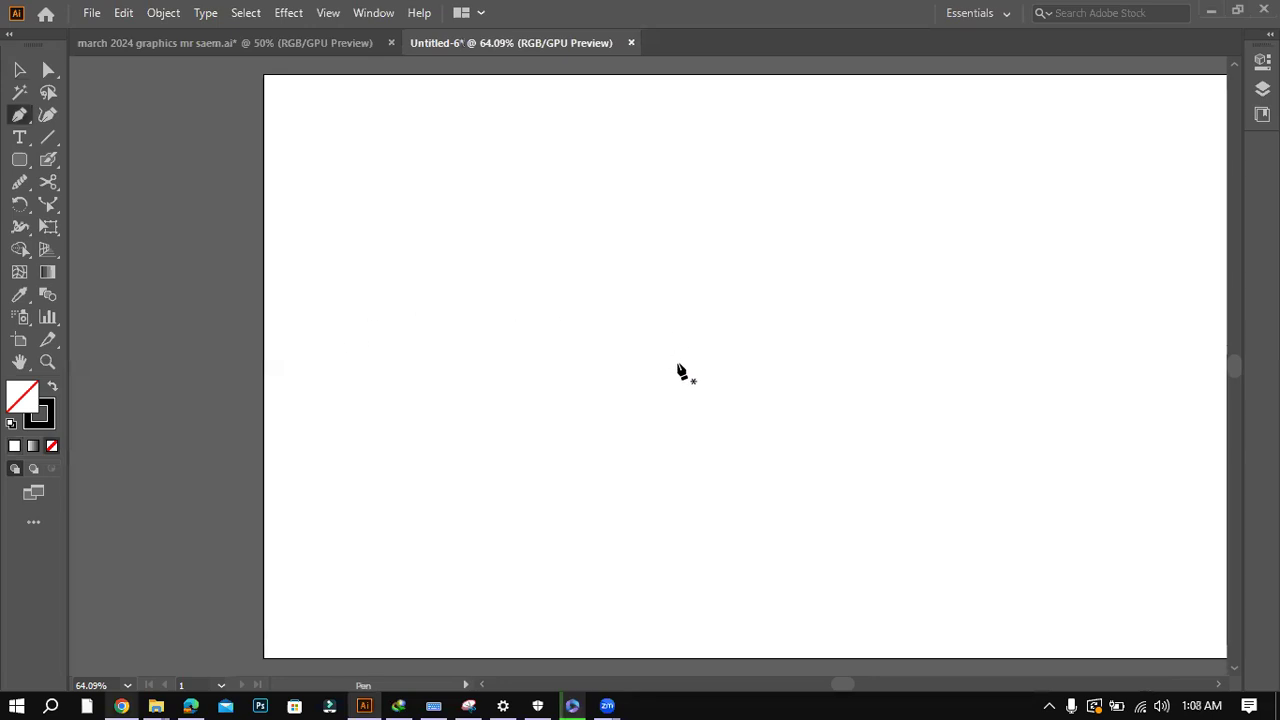
Draw the cupcake case's curved left side, shallow curved base and flaring right side with the Pen tool.
{"action": "left_click", "coordinate": [338, 310]}
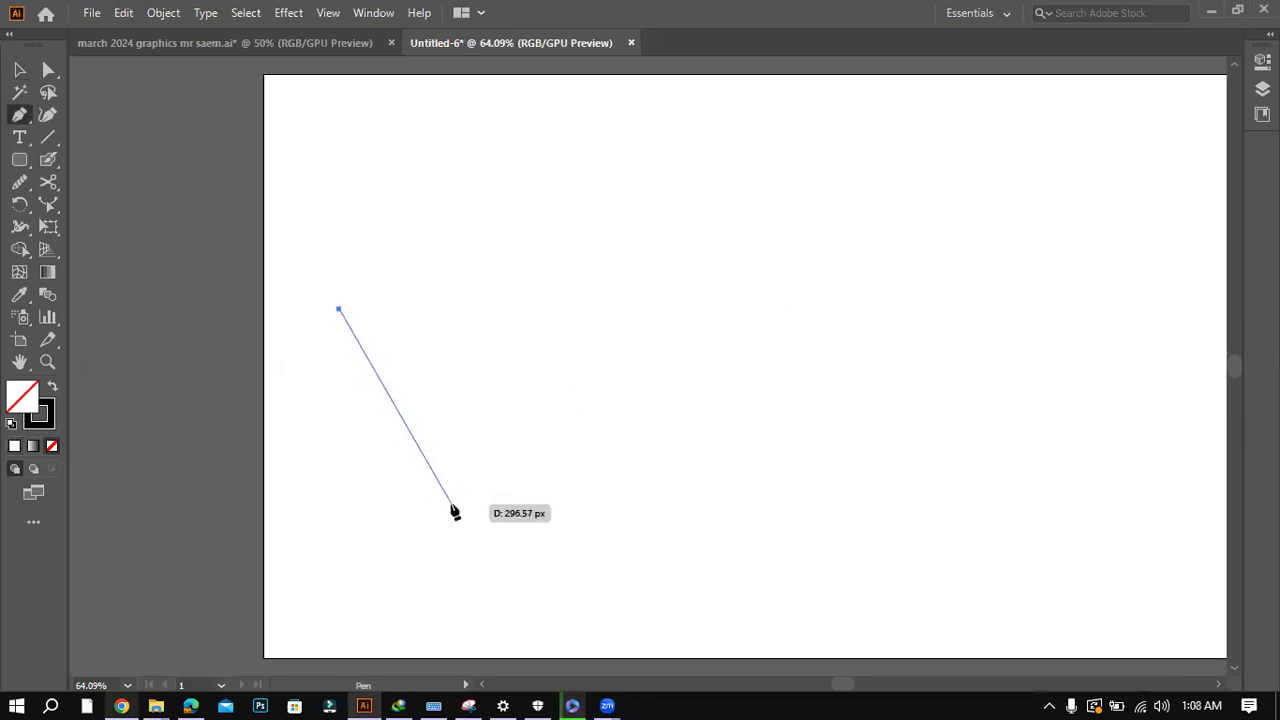
{"action": "left_click_drag", "start_coordinate": [451, 505], "coordinate": [507, 535]}
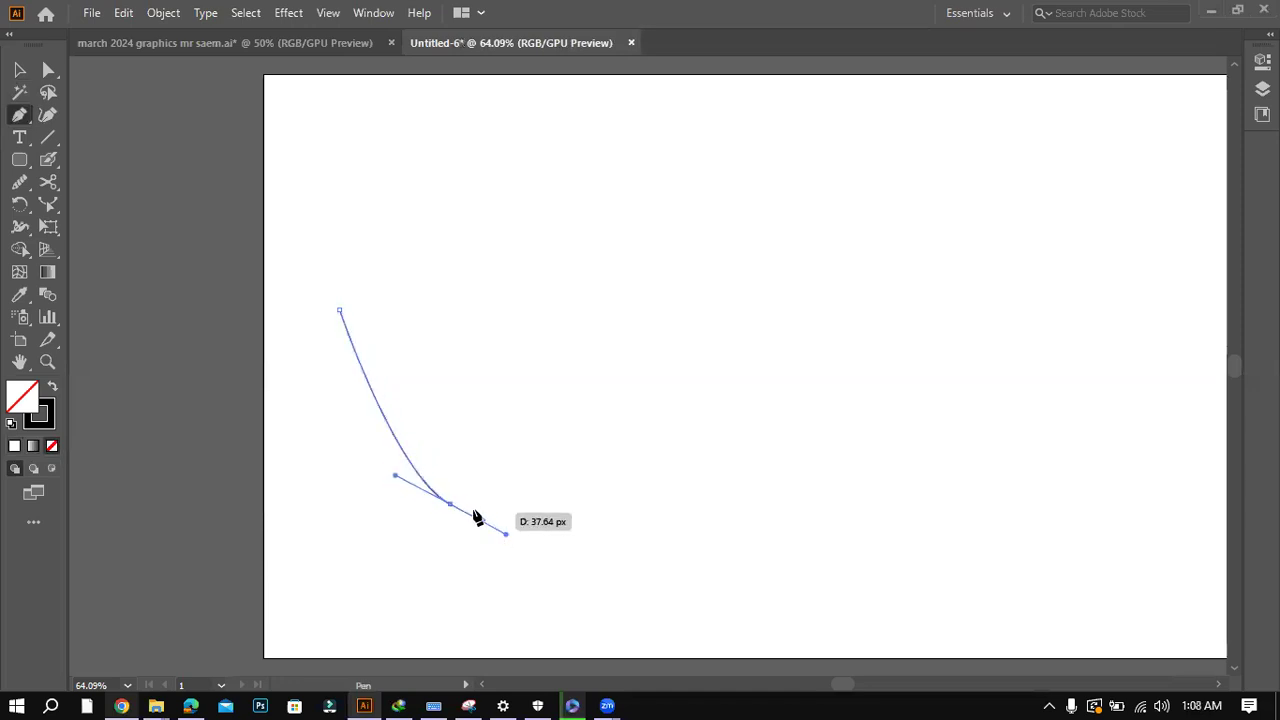
{"action": "left_click_drag", "start_coordinate": [451, 505], "coordinate": [600, 520]}
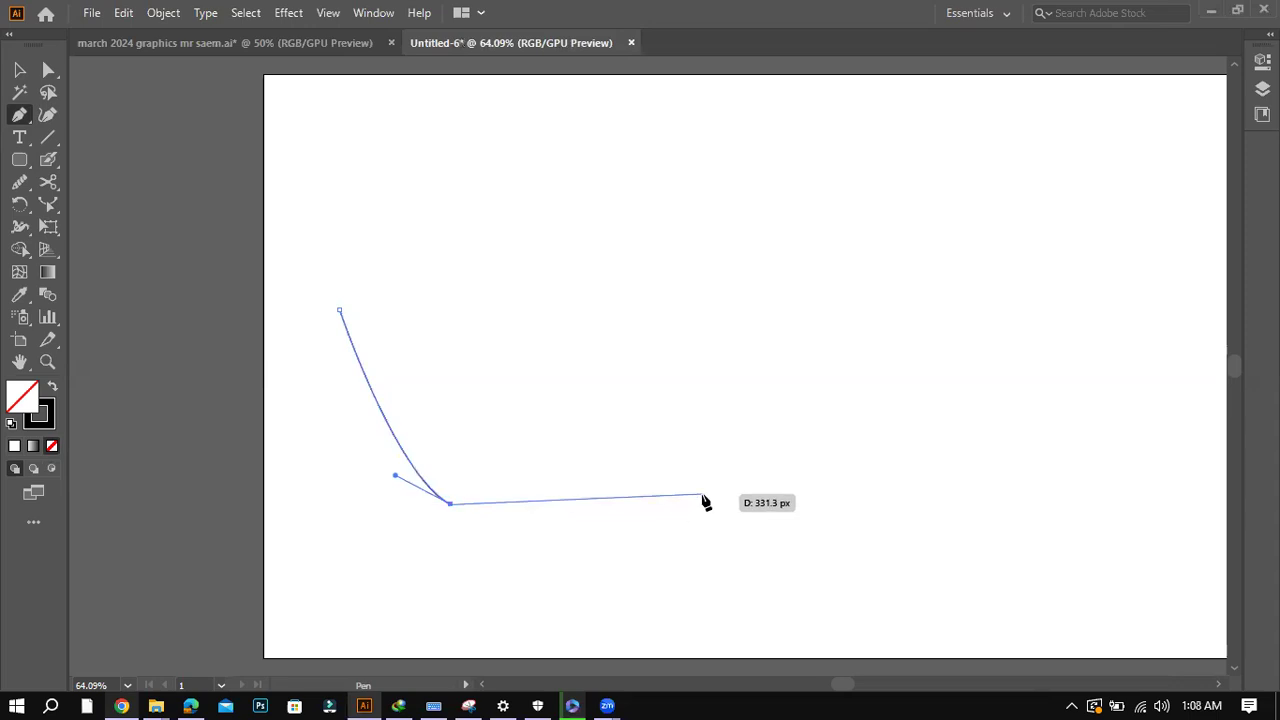
{"action": "left_click_drag", "start_coordinate": [701, 494], "coordinate": [804, 291]}
{"action": "left_click_drag", "start_coordinate": [804, 290], "coordinate": [809, 196]}
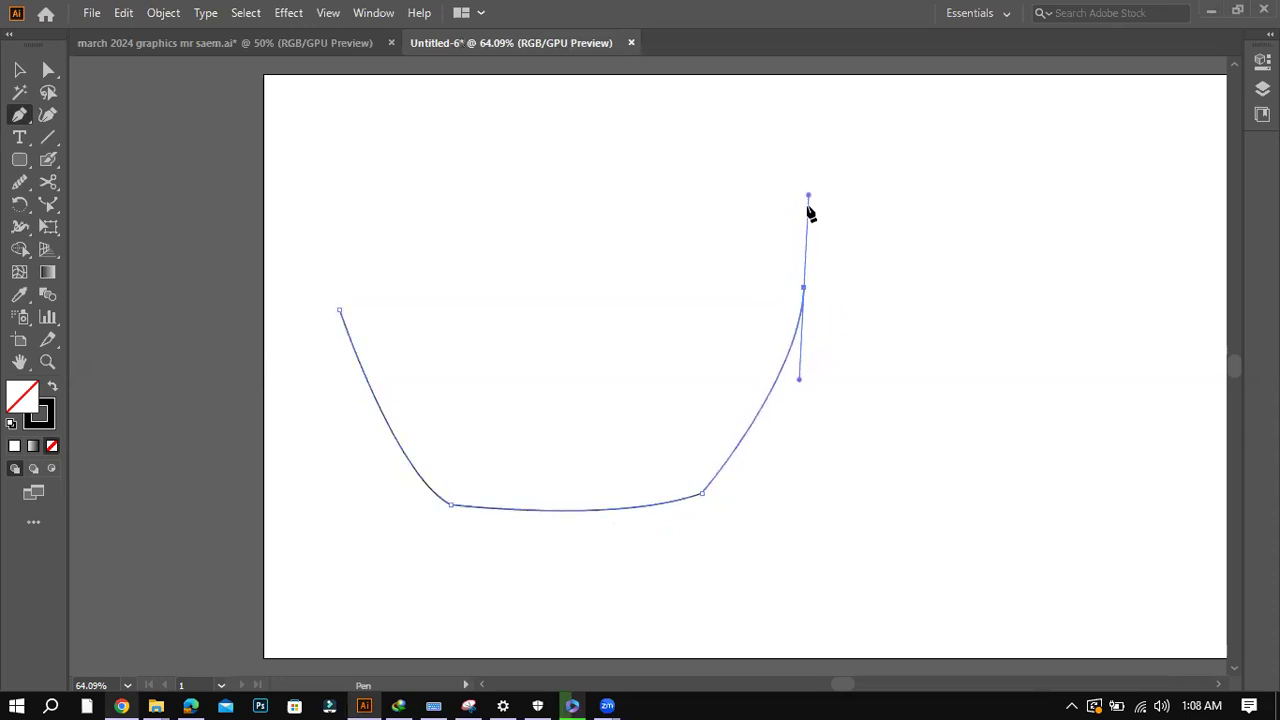
{"action": "left_click", "coordinate": [805, 290]}
Continue the case outline with a rounded right corner and gently arched top edge, and close it at the rounded left corner.
{"action": "left_click_drag", "start_coordinate": [755, 258], "coordinate": [704, 258]}
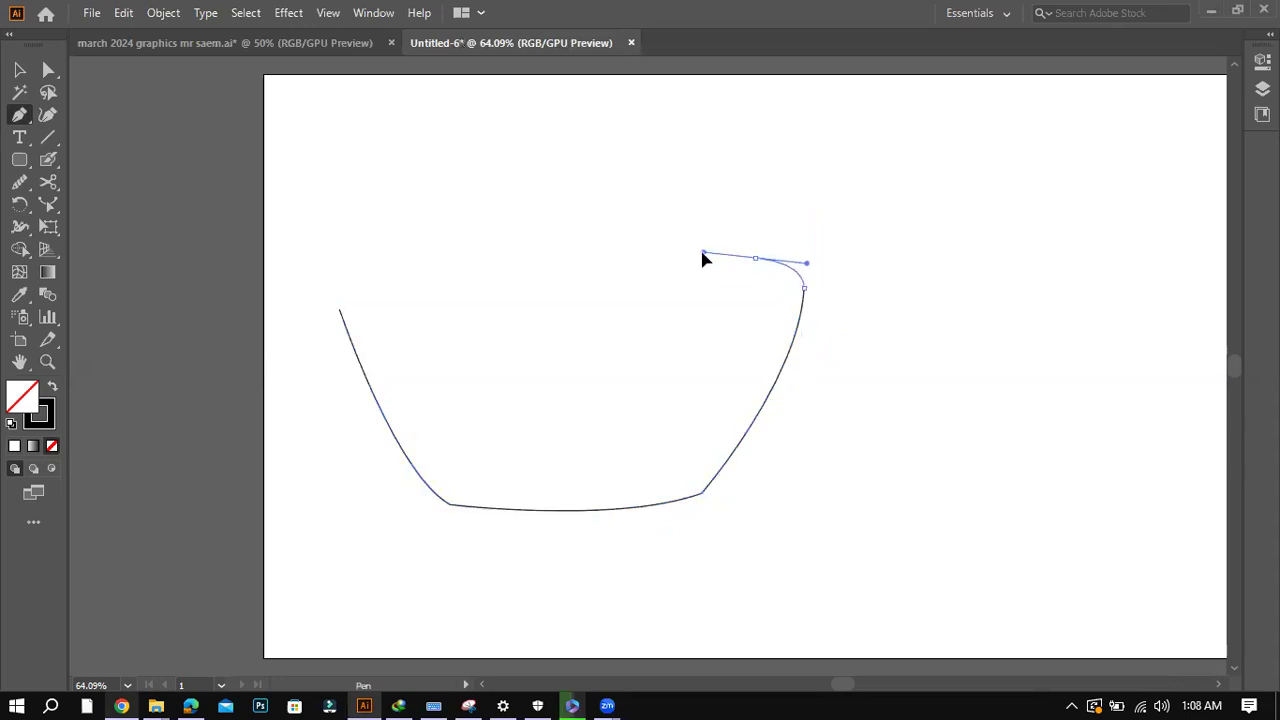
{"action": "left_click", "coordinate": [756, 258]}
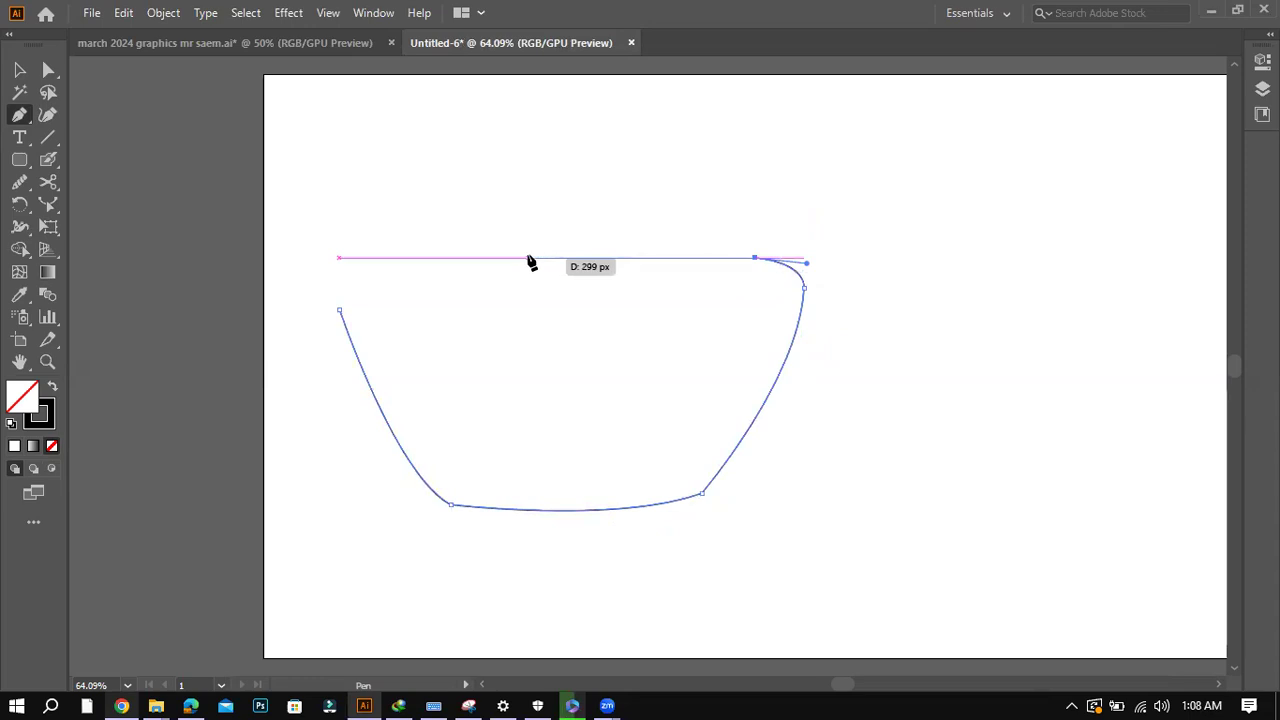
{"action": "left_click_drag", "start_coordinate": [529, 256], "coordinate": [449, 268]}
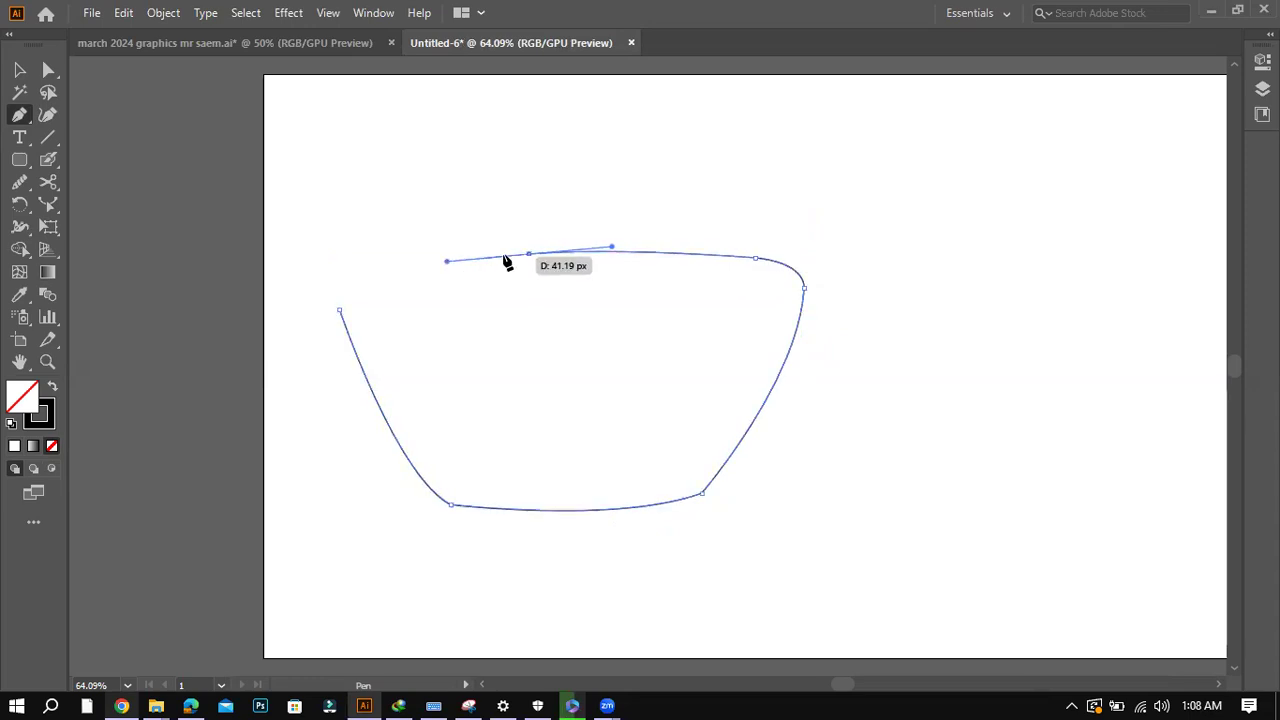
{"action": "left_click", "coordinate": [529, 256]}
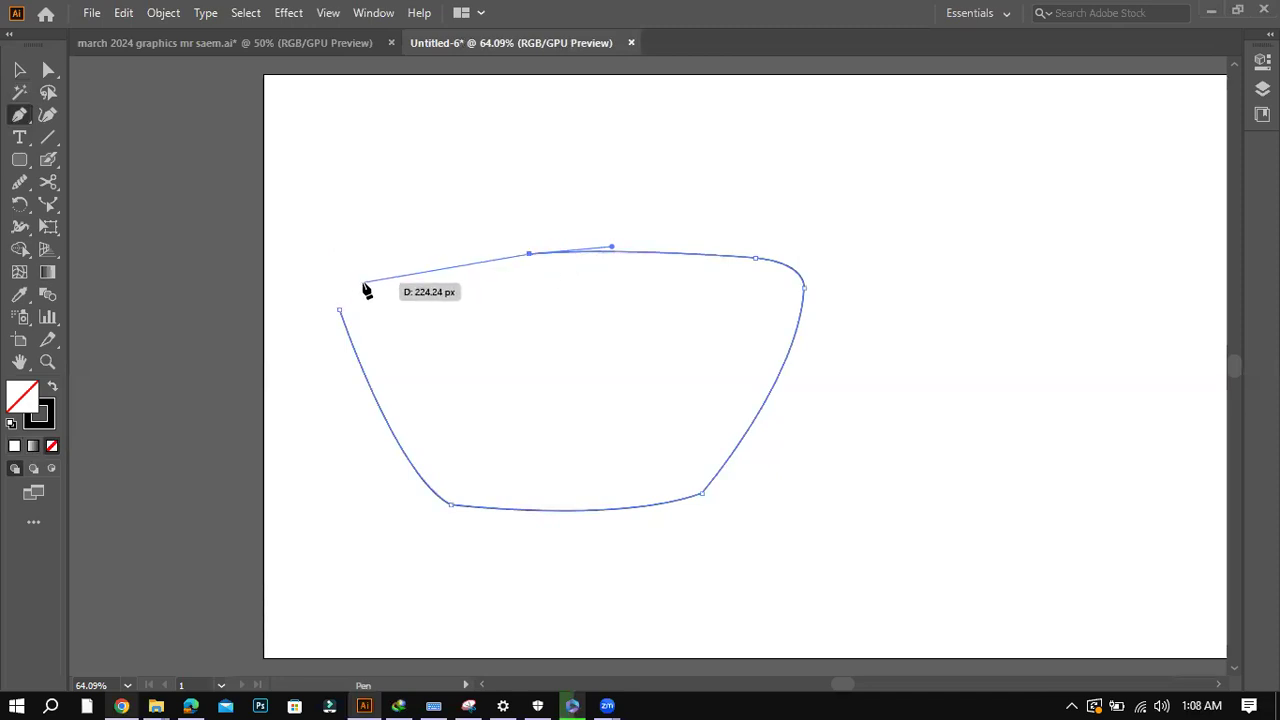
{"action": "left_click_drag", "start_coordinate": [371, 281], "coordinate": [314, 304]}
{"action": "left_click_drag", "start_coordinate": [340, 310], "coordinate": [354, 295]}
{"action": "left_click", "coordinate": [372, 283]}
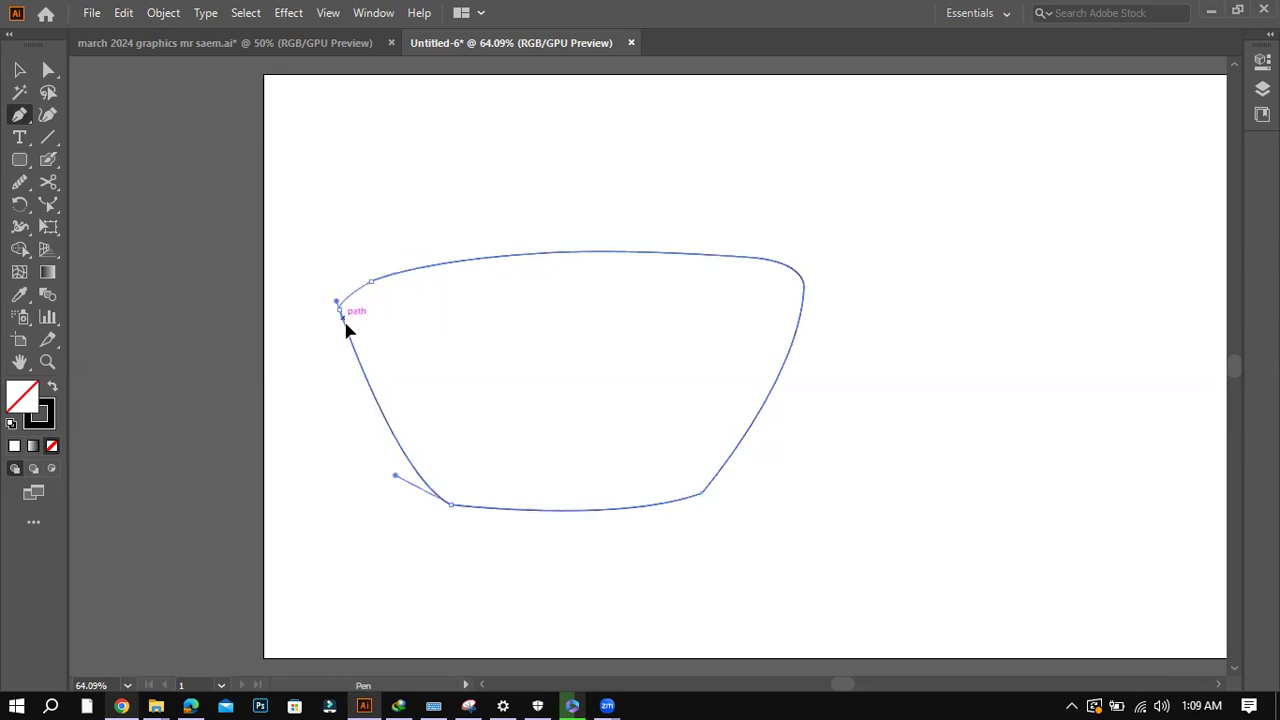
{"action": "left_click_drag", "start_coordinate": [340, 311], "coordinate": [341, 327]}
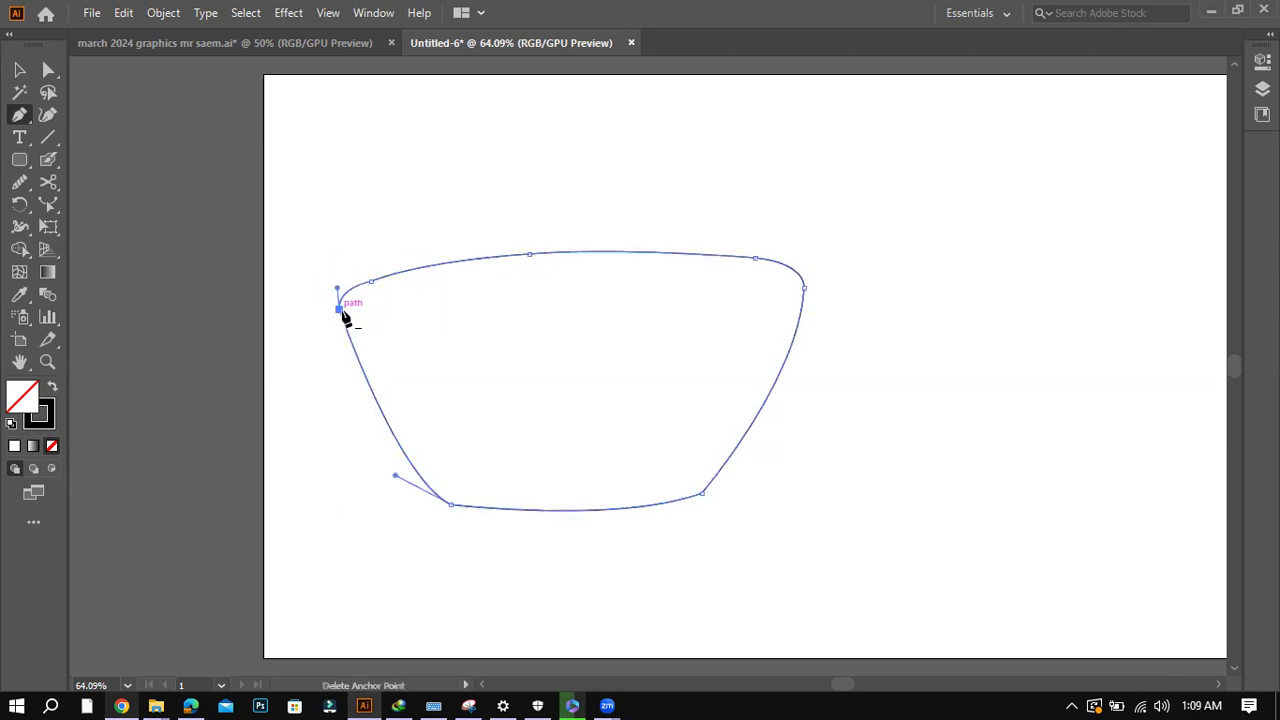
{"action": "left_click", "coordinate": [340, 311]}
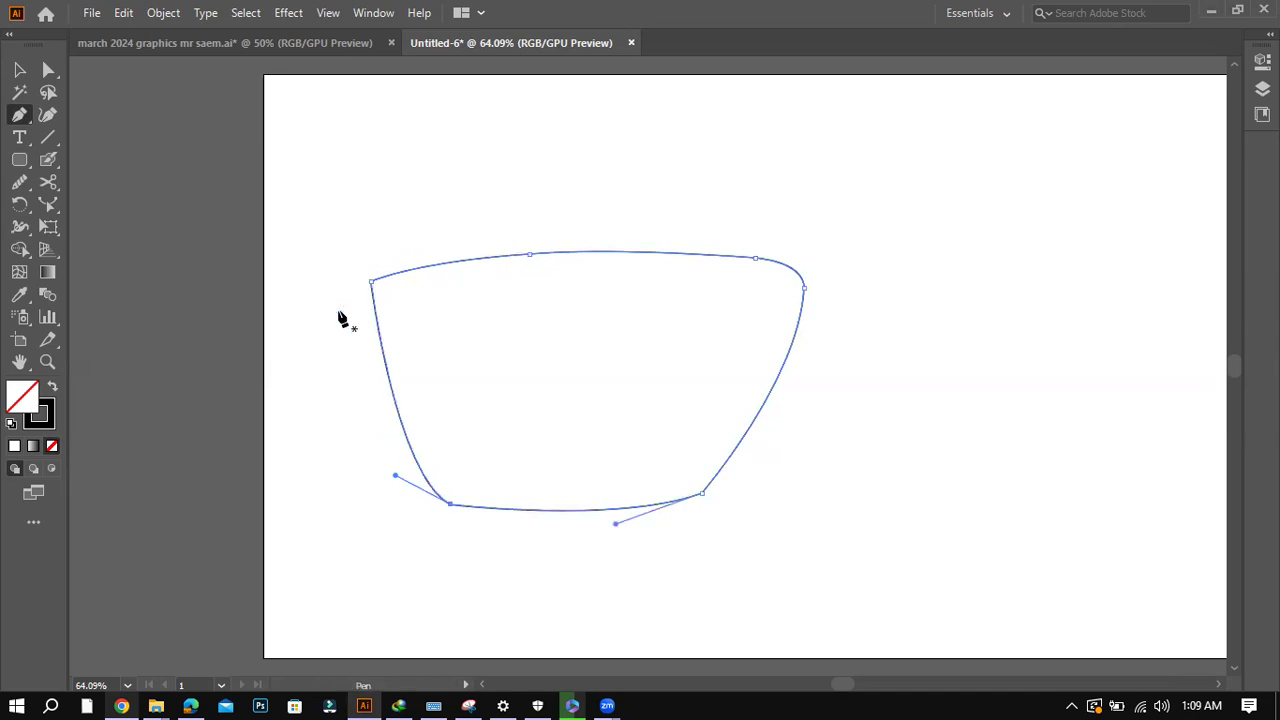
{"action": "key", "text": "ctrl+z"}
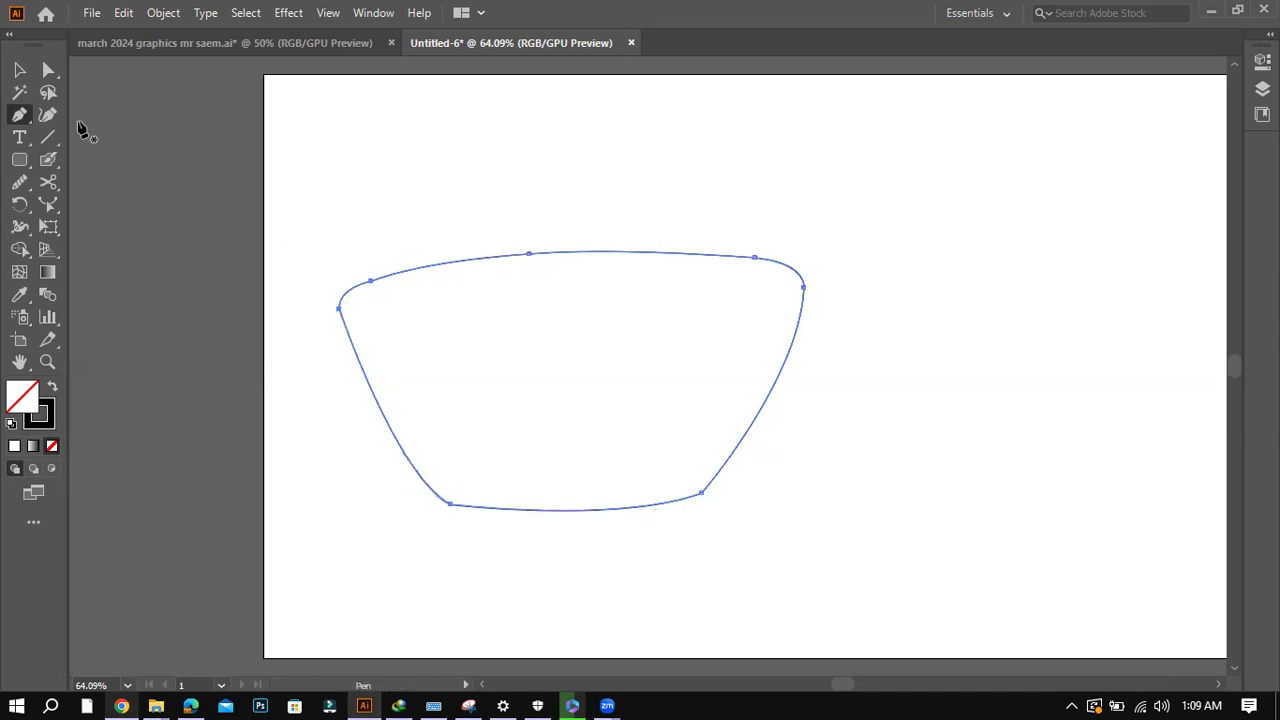
Compare the outline with the Case example in the PDF brief and set its stroke weight to 4 pt.
{"action": "left_click", "coordinate": [24, 73]}
{"action": "left_click", "coordinate": [122, 703]}
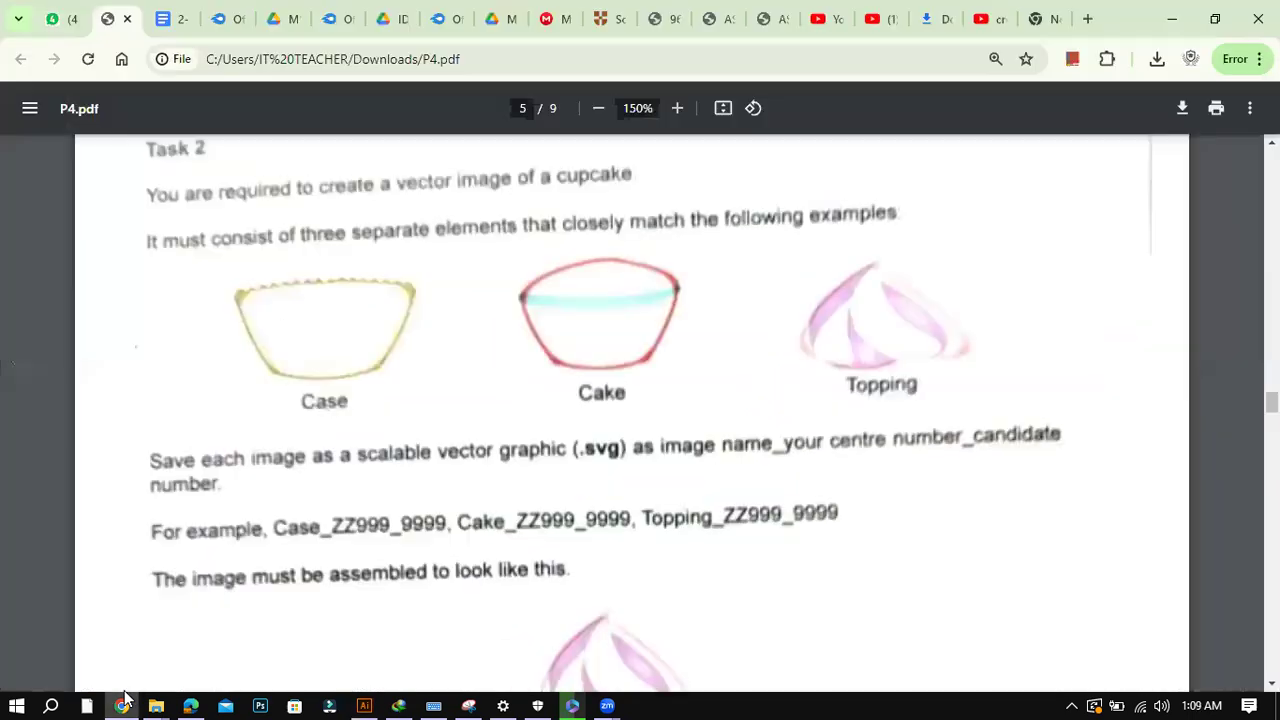
{"action": "left_click", "coordinate": [121, 705]}
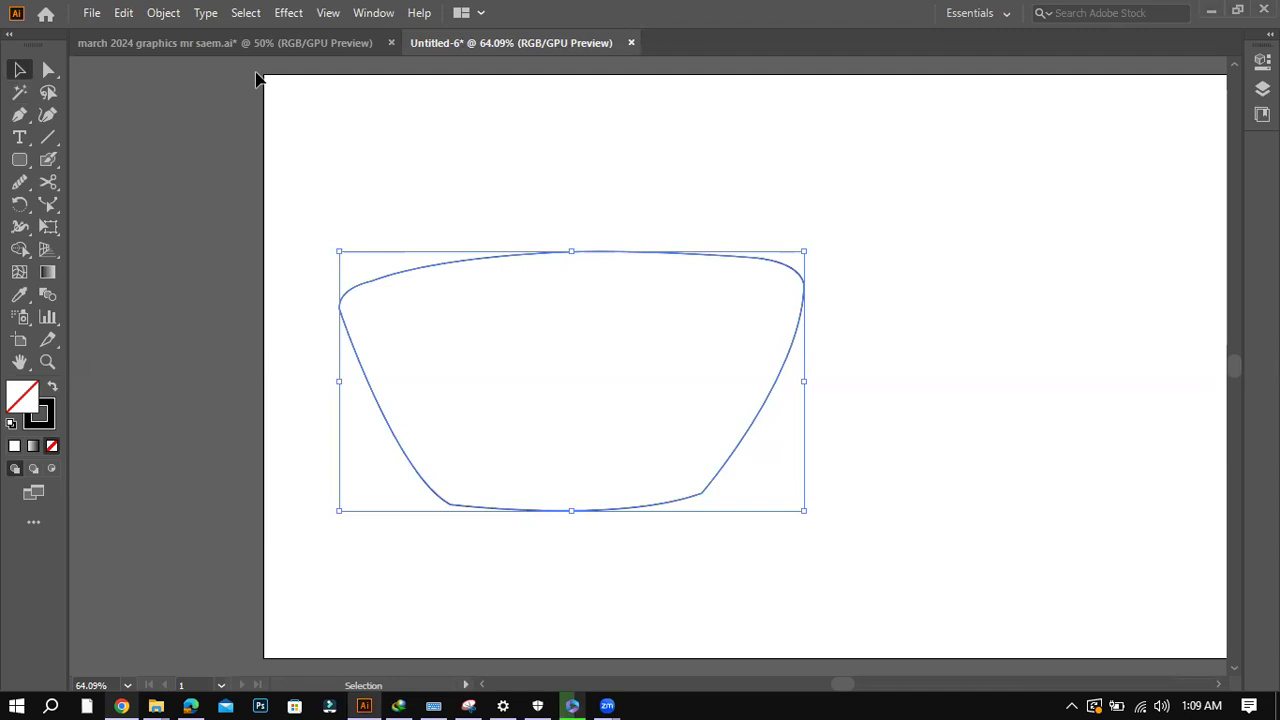
{"action": "key", "text": "alt+w"}
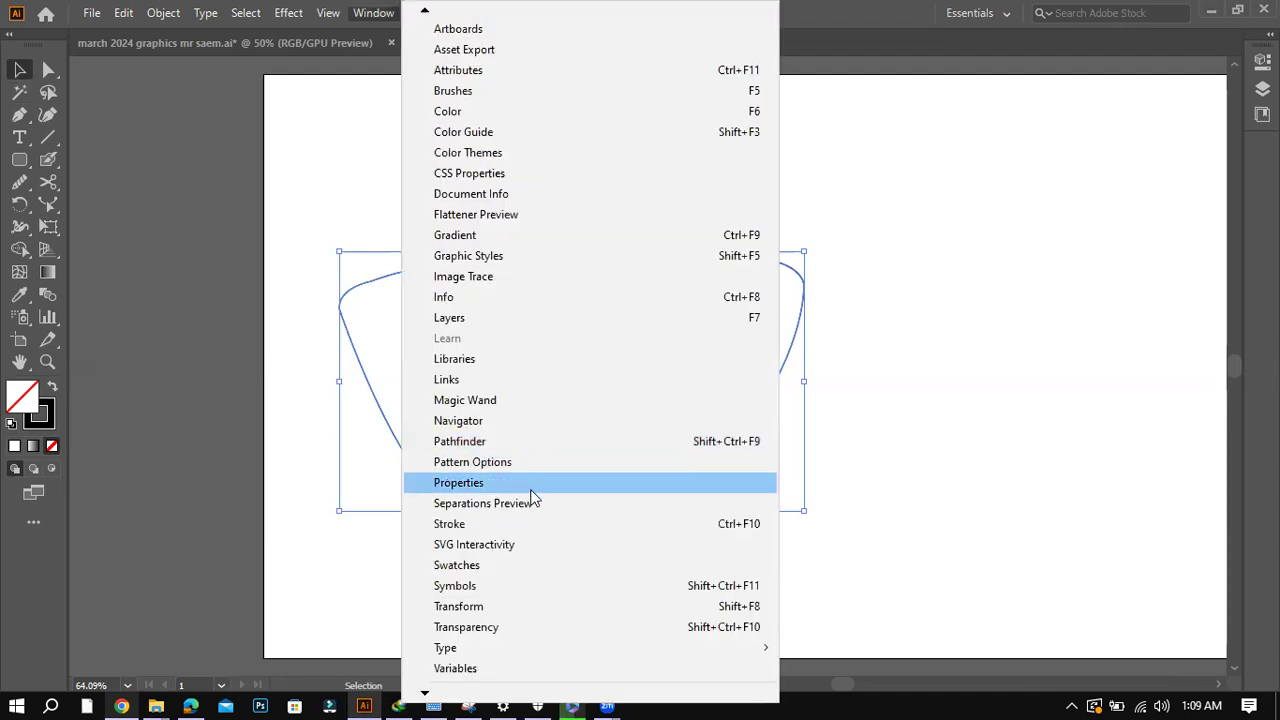
{"action": "left_click", "coordinate": [531, 488]}
{"action": "left_click", "coordinate": [1146, 285]}
{"action": "left_click", "coordinate": [1162, 371]}
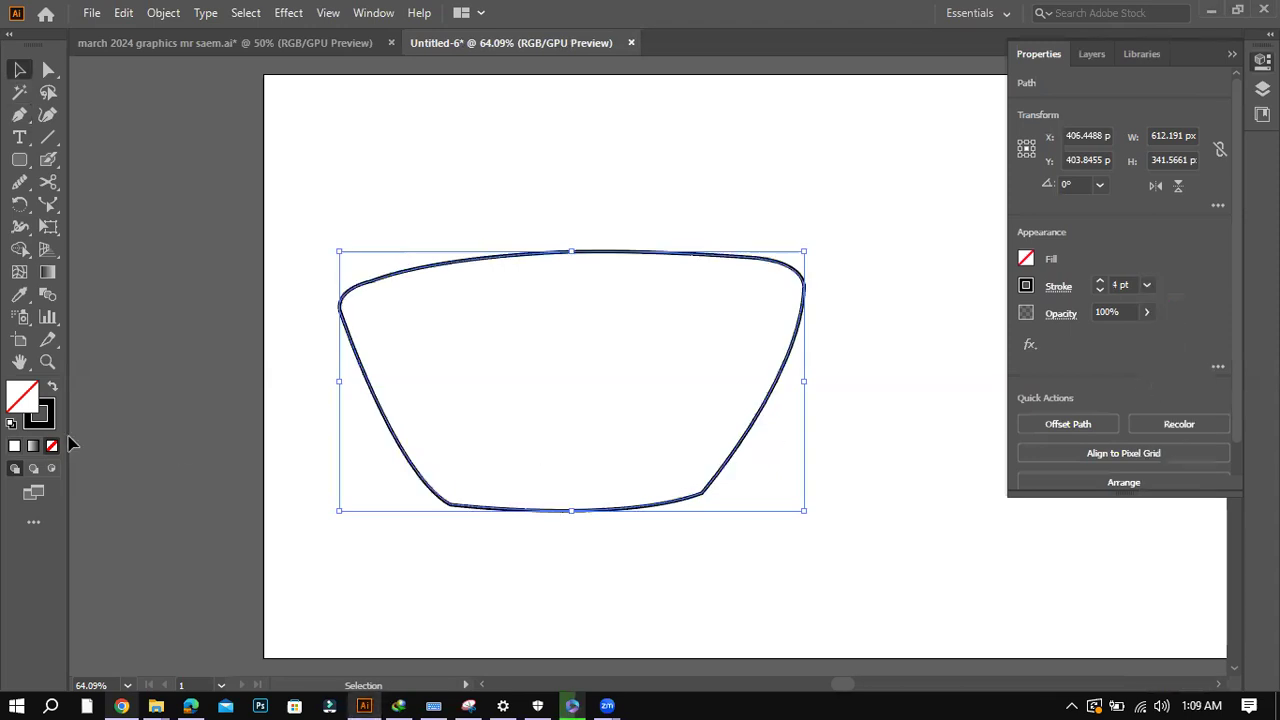
Change the case outline's stroke colour to green 0DCE12.
{"action": "left_click", "coordinate": [48, 422]}
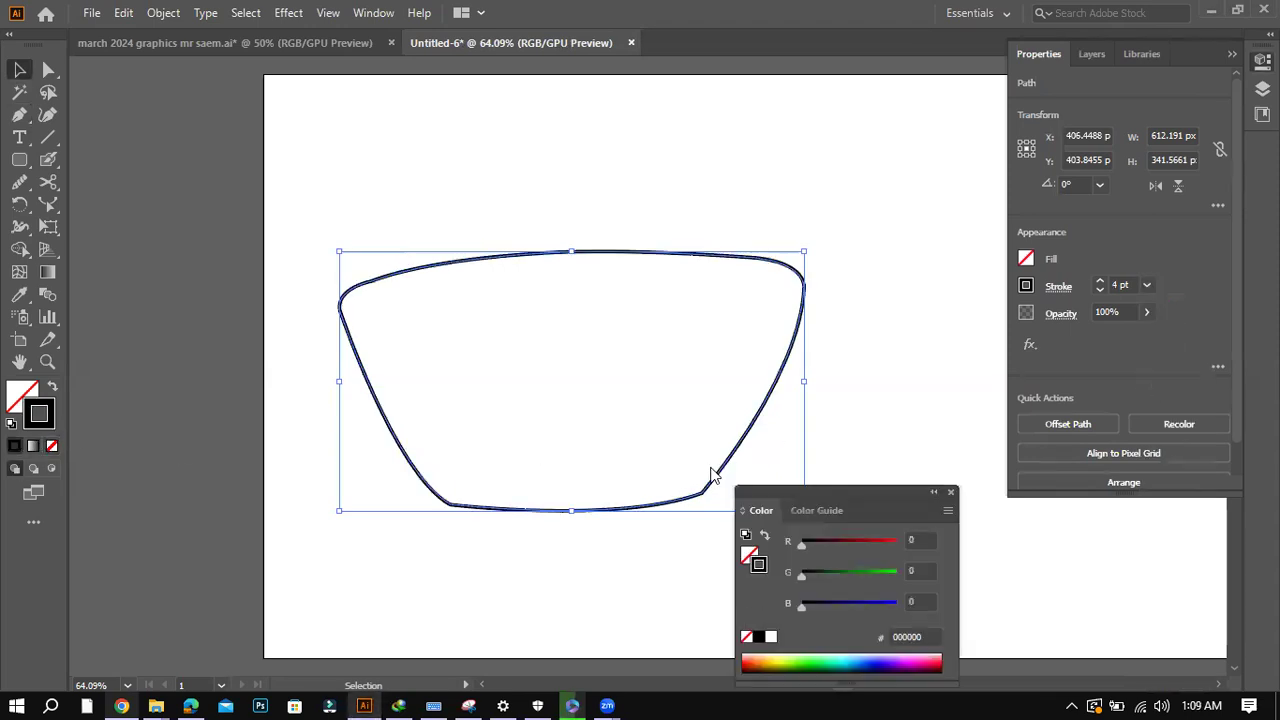
{"action": "double_click", "coordinate": [758, 564]}
{"action": "mouse_move", "coordinate": [696, 488]}
{"action": "left_mouse_down"}
{"action": "mouse_move", "coordinate": [686, 463]}
{"action": "mouse_move", "coordinate": [683, 489]}
{"action": "mouse_move", "coordinate": [700, 457]}
{"action": "left_mouse_up"}
{"action": "left_click", "coordinate": [920, 417]}
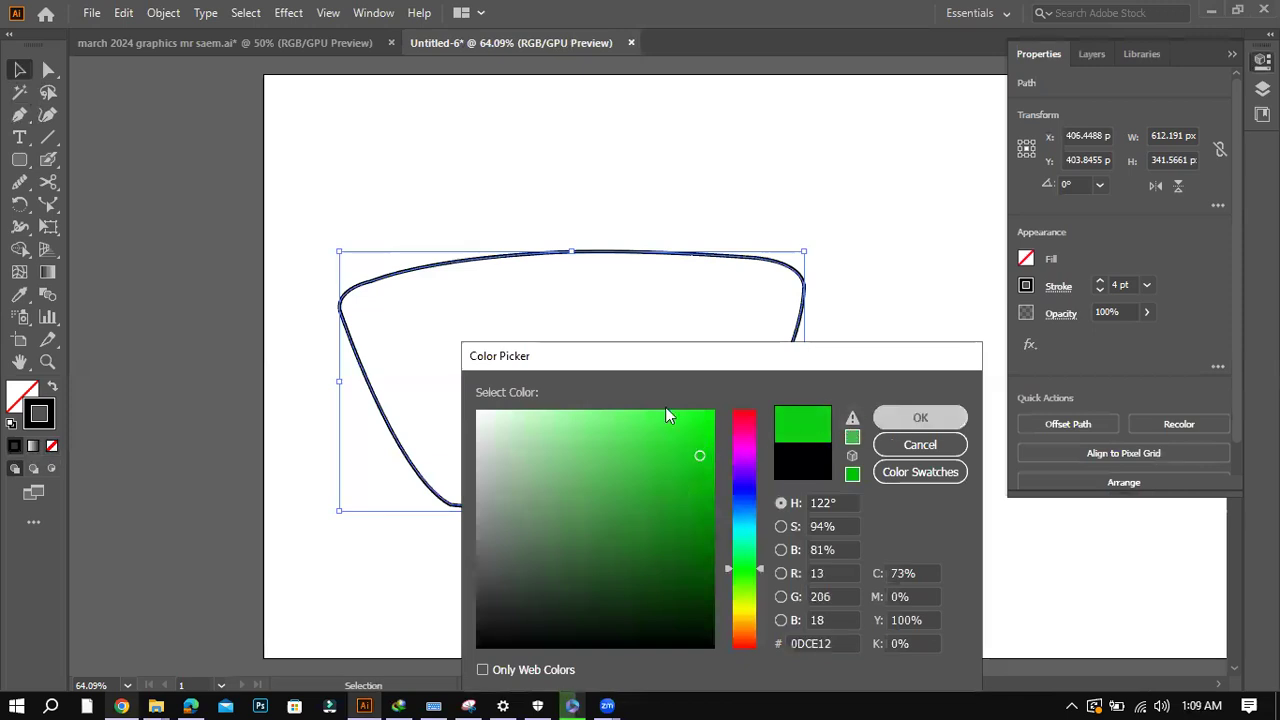
Apply the Colored Pencil artistic effect to the case outline with an increased pencil width.
{"action": "left_click", "coordinate": [288, 12]}
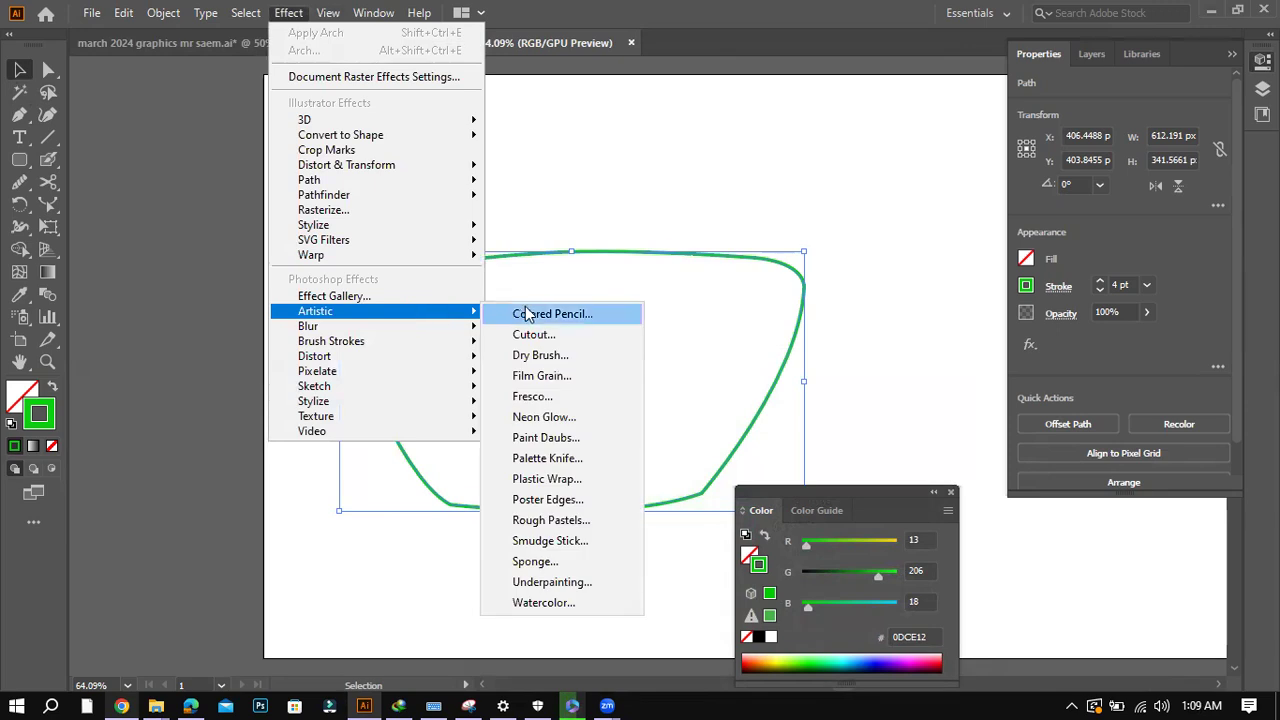
{"action": "left_click", "coordinate": [714, 259]}
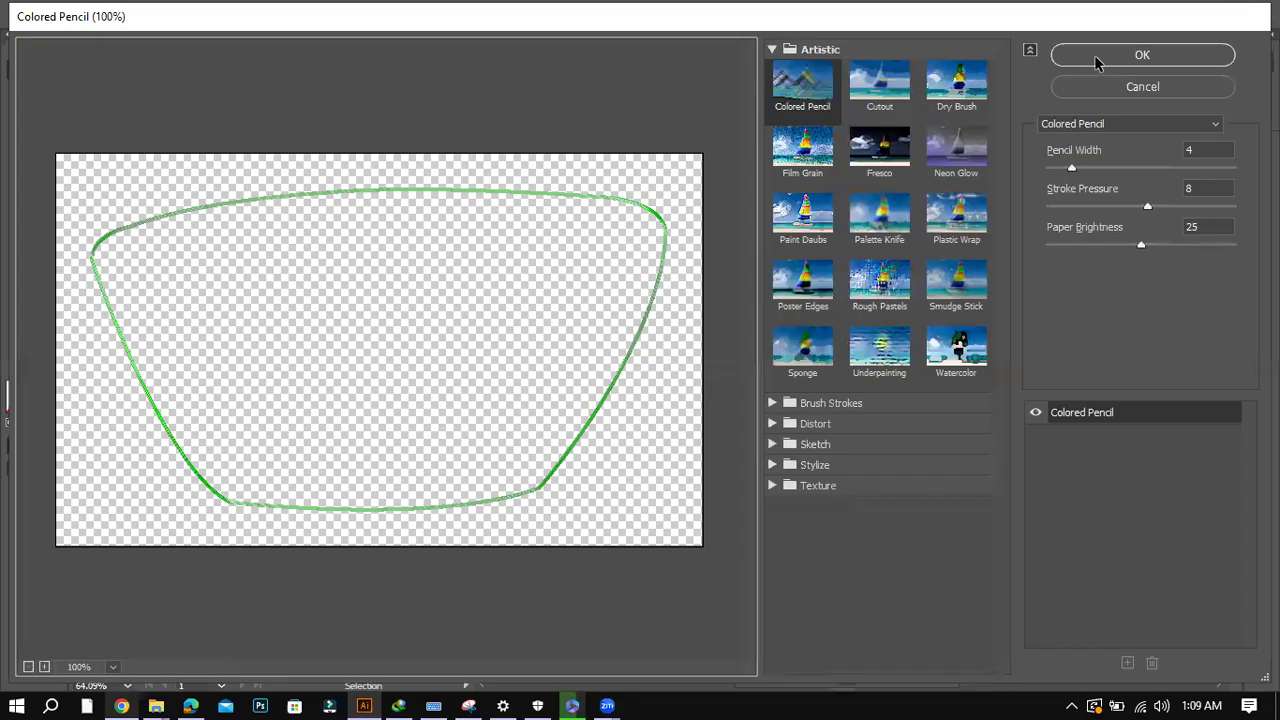
{"action": "left_click_drag", "start_coordinate": [1071, 168], "coordinate": [1098, 168]}
{"action": "left_click", "coordinate": [1127, 58]}
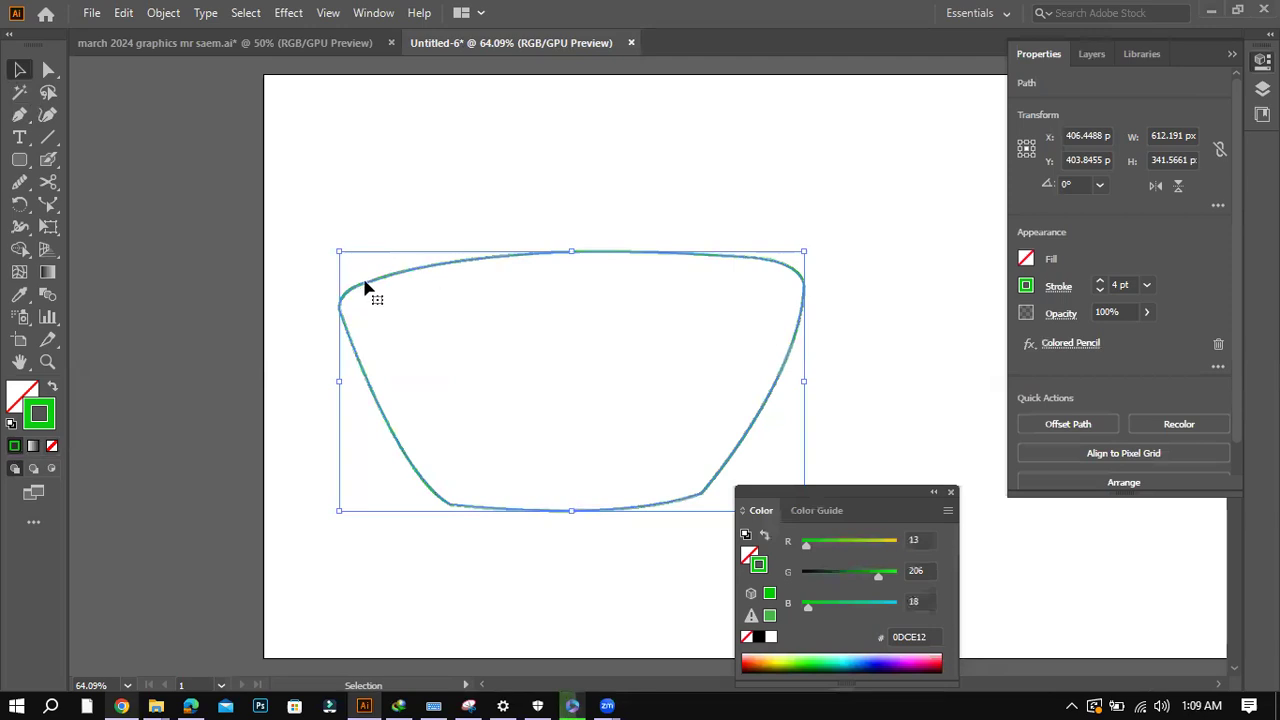
Examine the element examples and the assembled cupcake image in the PDF brief, dismissing the device warning.
{"action": "left_click", "coordinate": [121, 702]}
{"action": "left_click", "coordinate": [121, 702]}
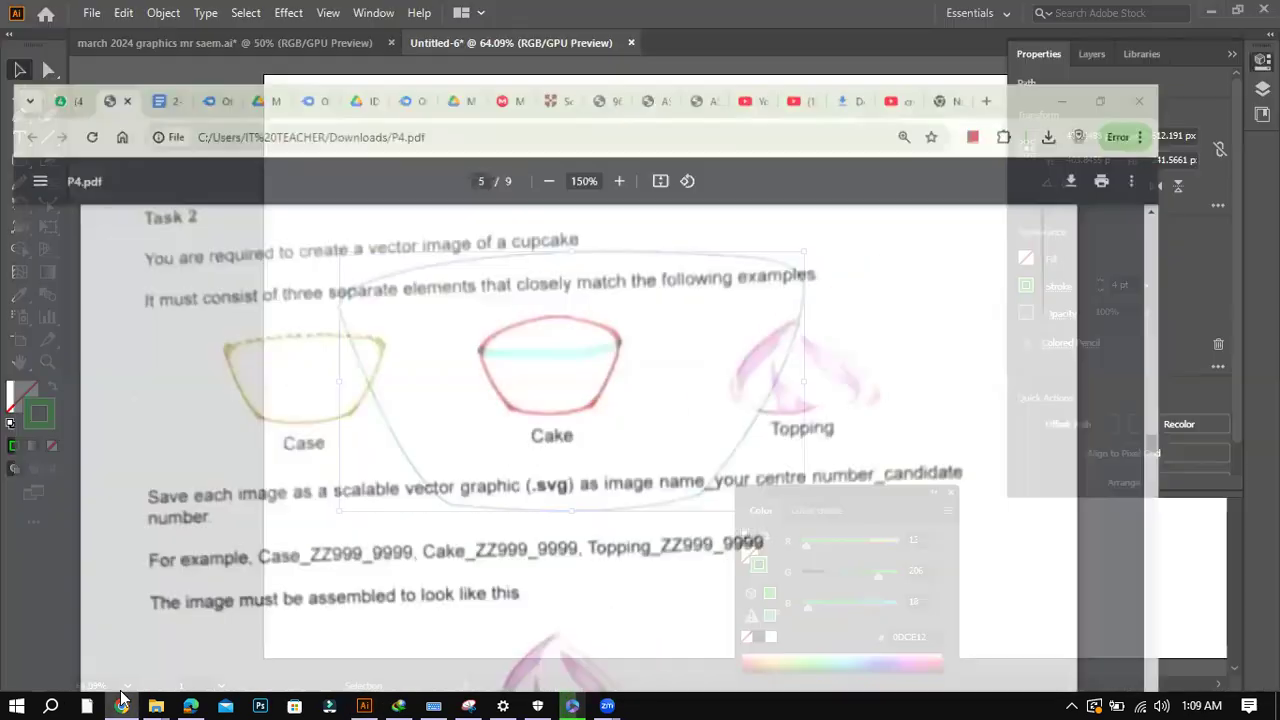
{"action": "left_click", "coordinate": [121, 702]}
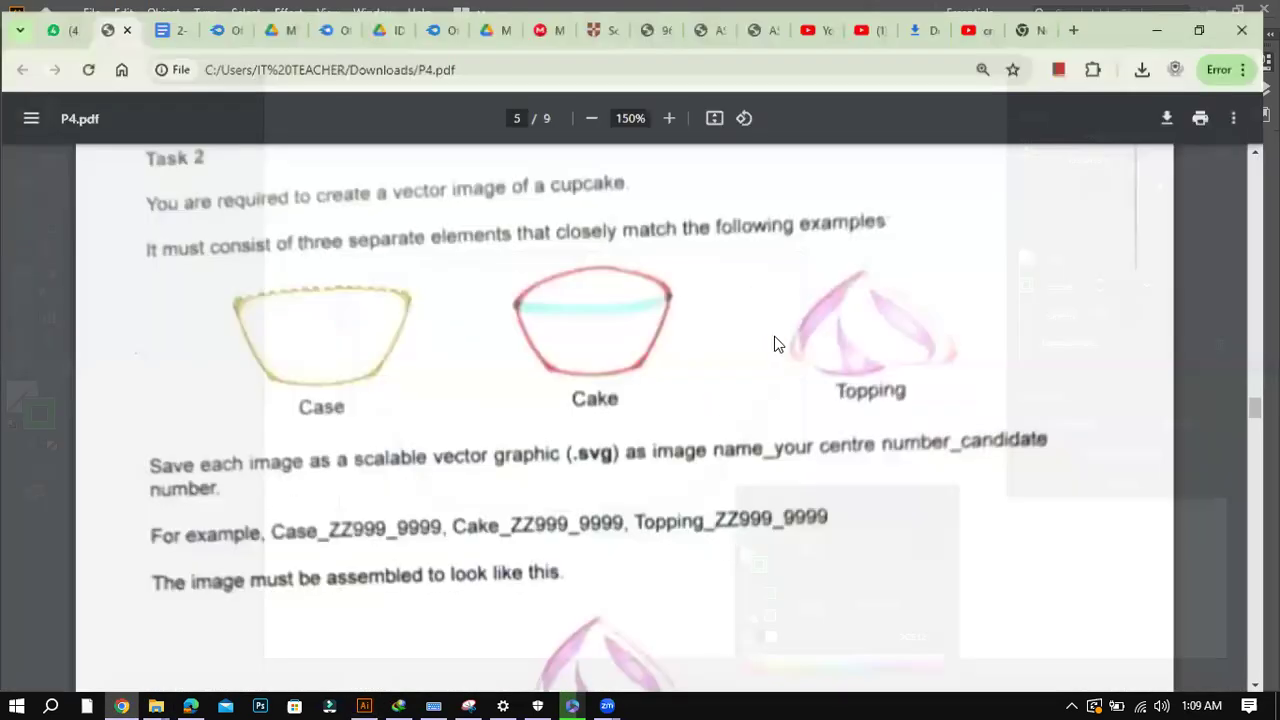
{"action": "left_click", "coordinate": [119, 702]}
{"action": "left_click", "coordinate": [119, 702]}
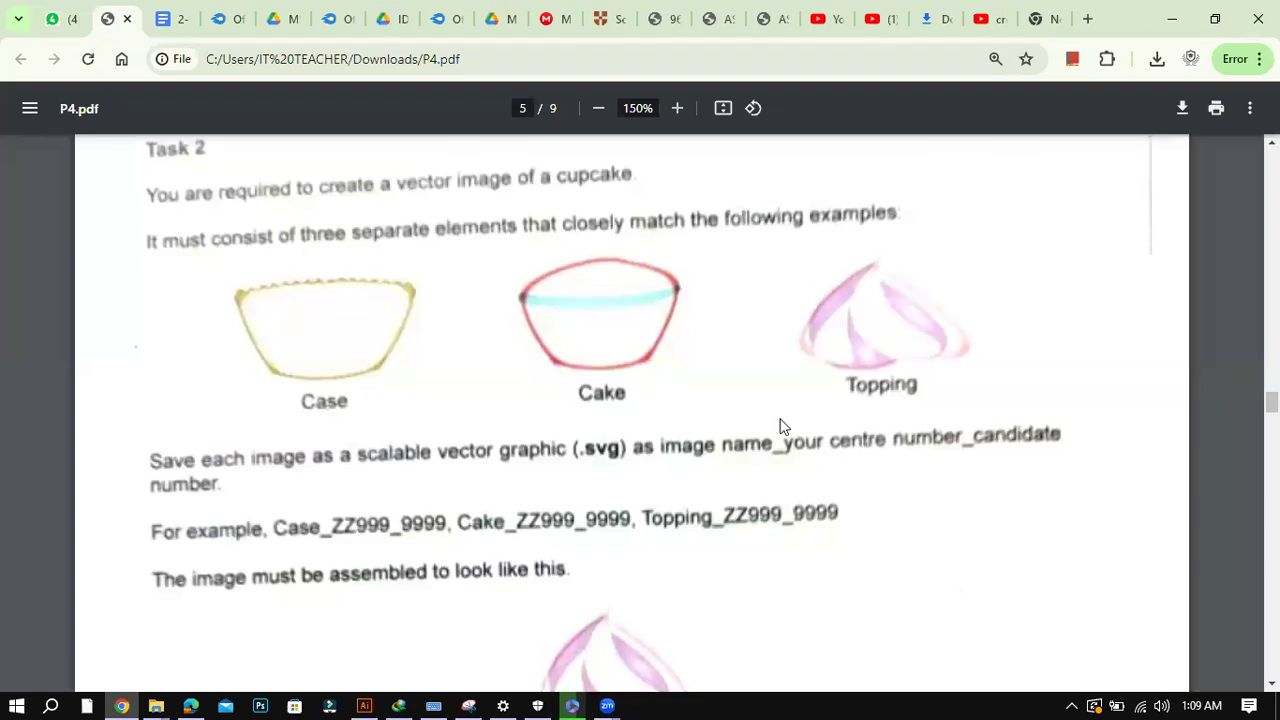
{"action": "scroll", "coordinate": [783, 426], "scroll_direction": "down", "scroll_amount": 2}
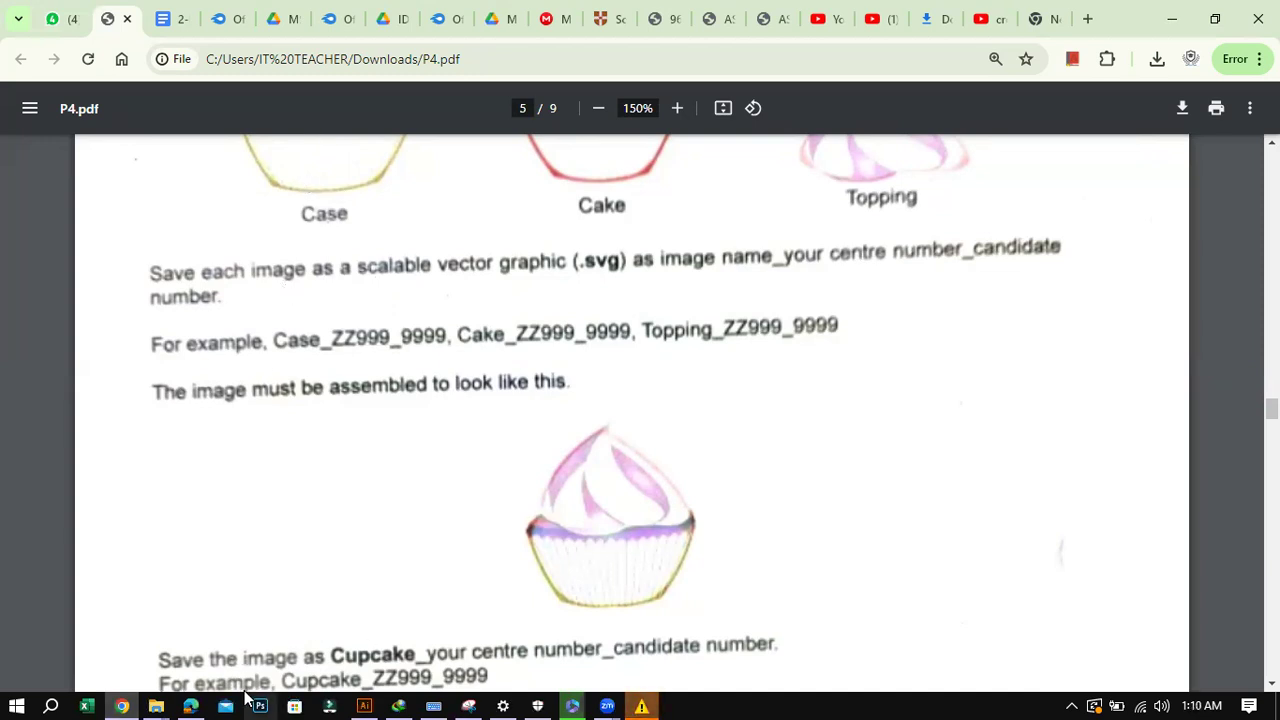
{"action": "left_click", "coordinate": [645, 702]}
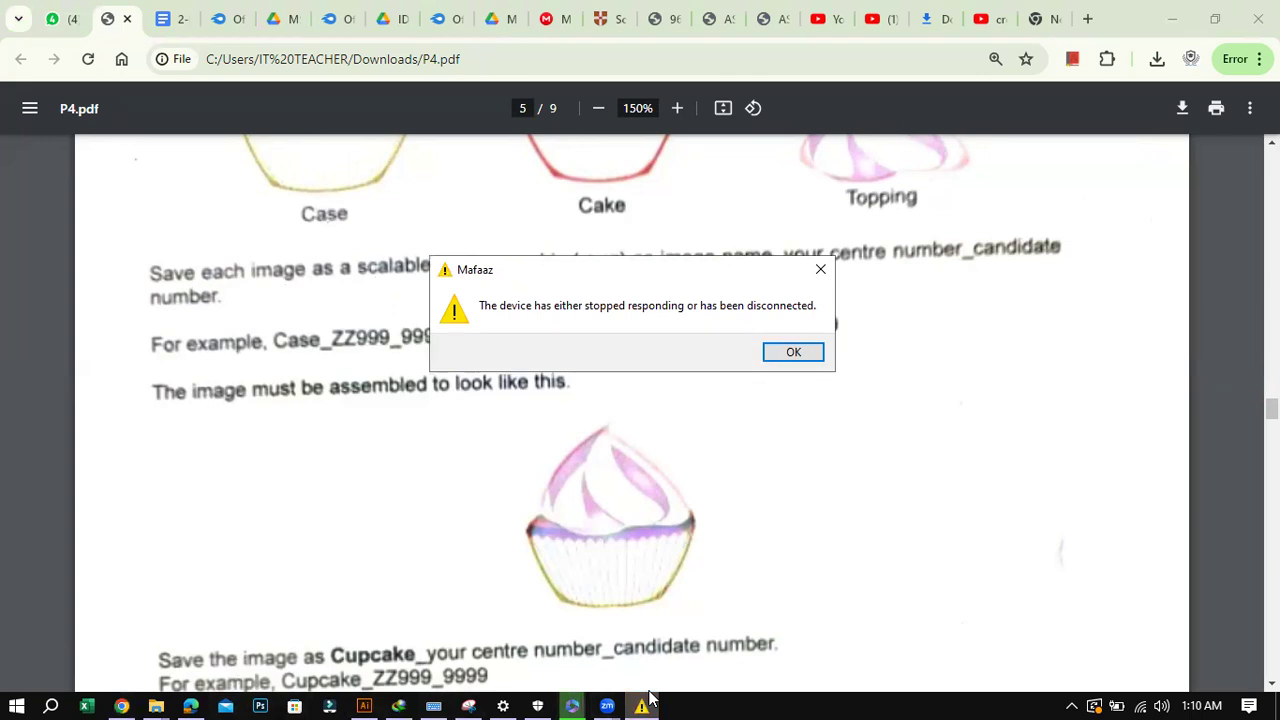
{"action": "left_click", "coordinate": [809, 350]}
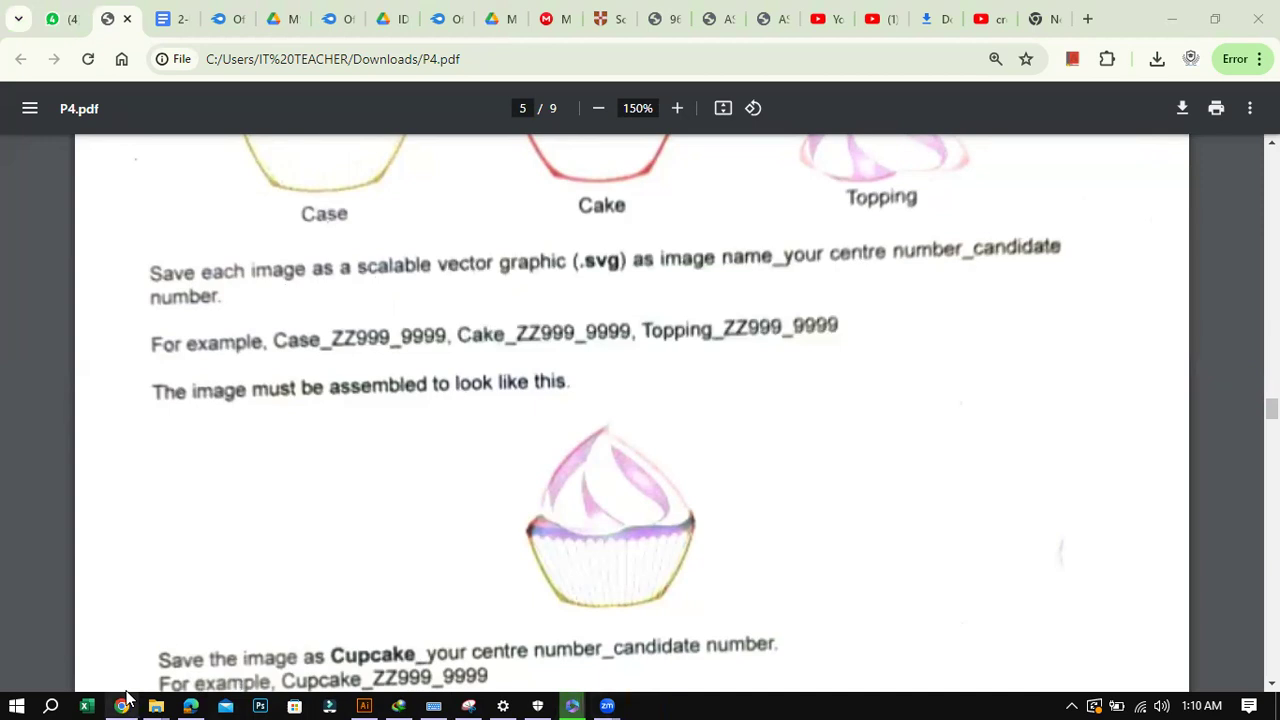
Switch back to Illustrator and move the floating colour panels away from the case outline.
{"action": "left_click", "coordinate": [364, 705]}
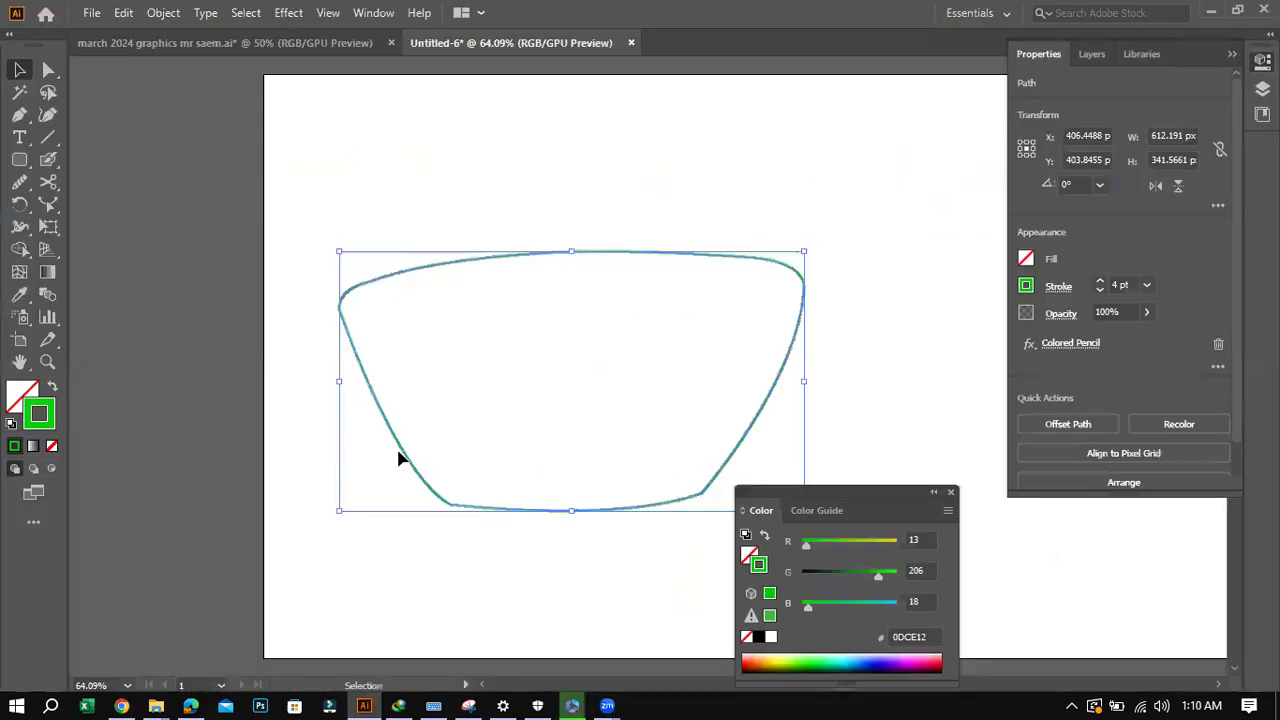
{"action": "left_click", "coordinate": [817, 508]}
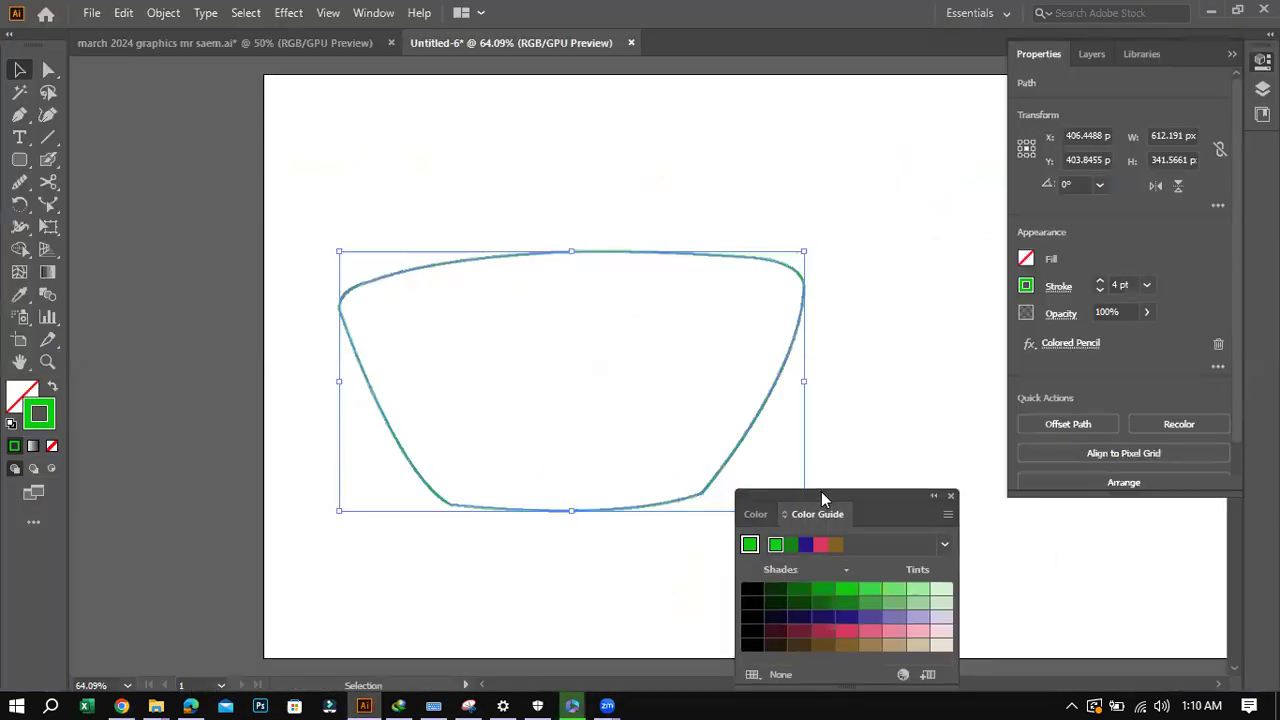
{"action": "left_click_drag", "start_coordinate": [821, 491], "coordinate": [1060, 577]}
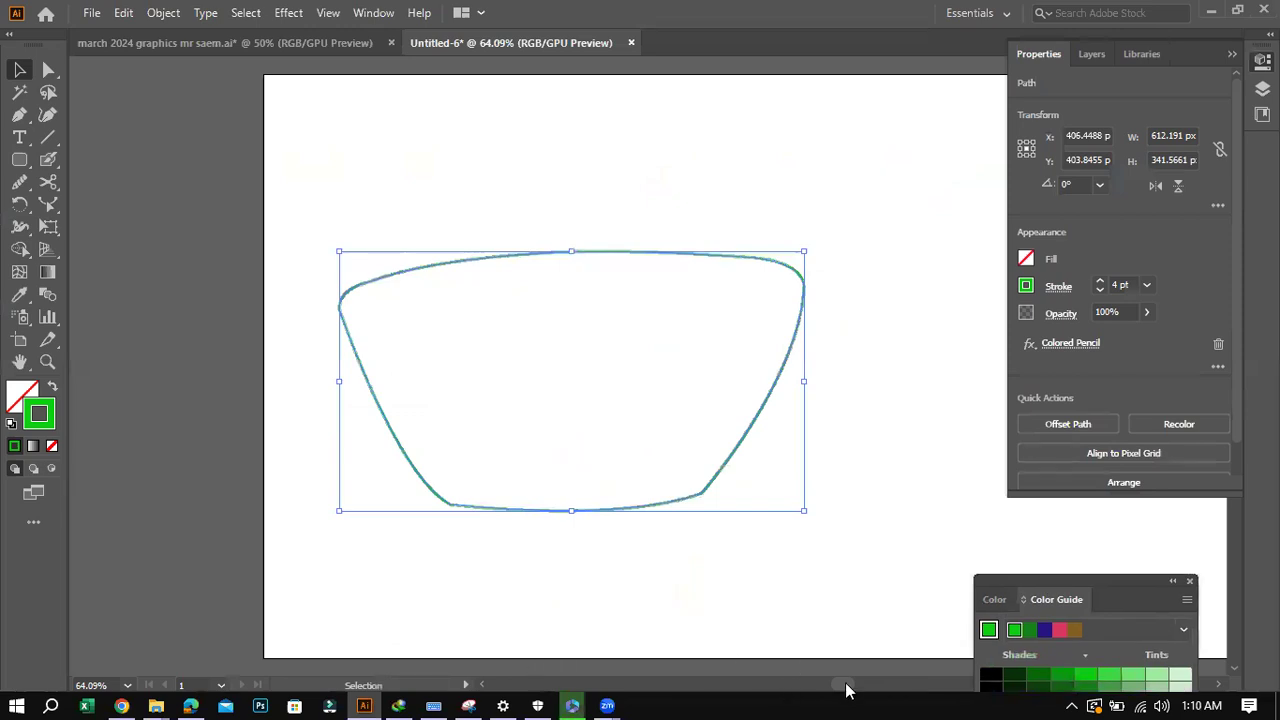
Create a rounded rectangle 19 px wide and 250 px high on the empty canvas beside the case outline.
{"action": "left_click_drag", "start_coordinate": [845, 688], "coordinate": [857, 688]}
{"action": "left_click", "coordinate": [19, 160]}
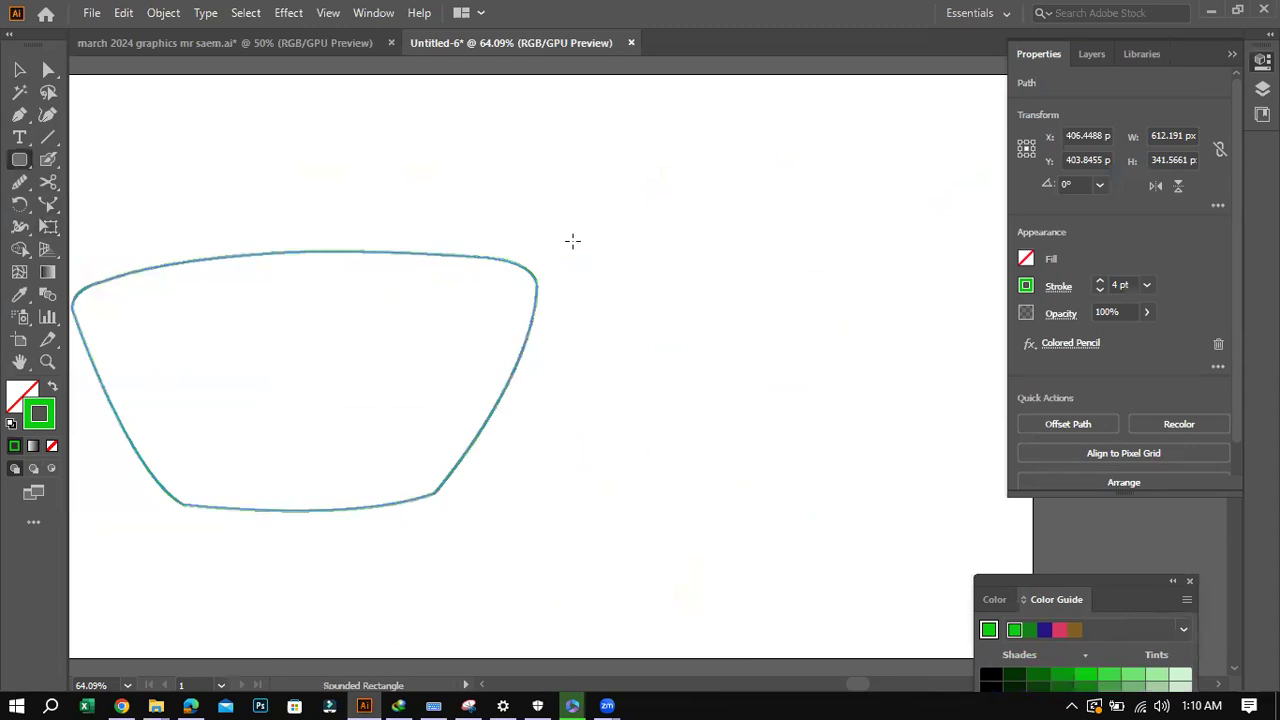
{"action": "left_click", "coordinate": [645, 214]}
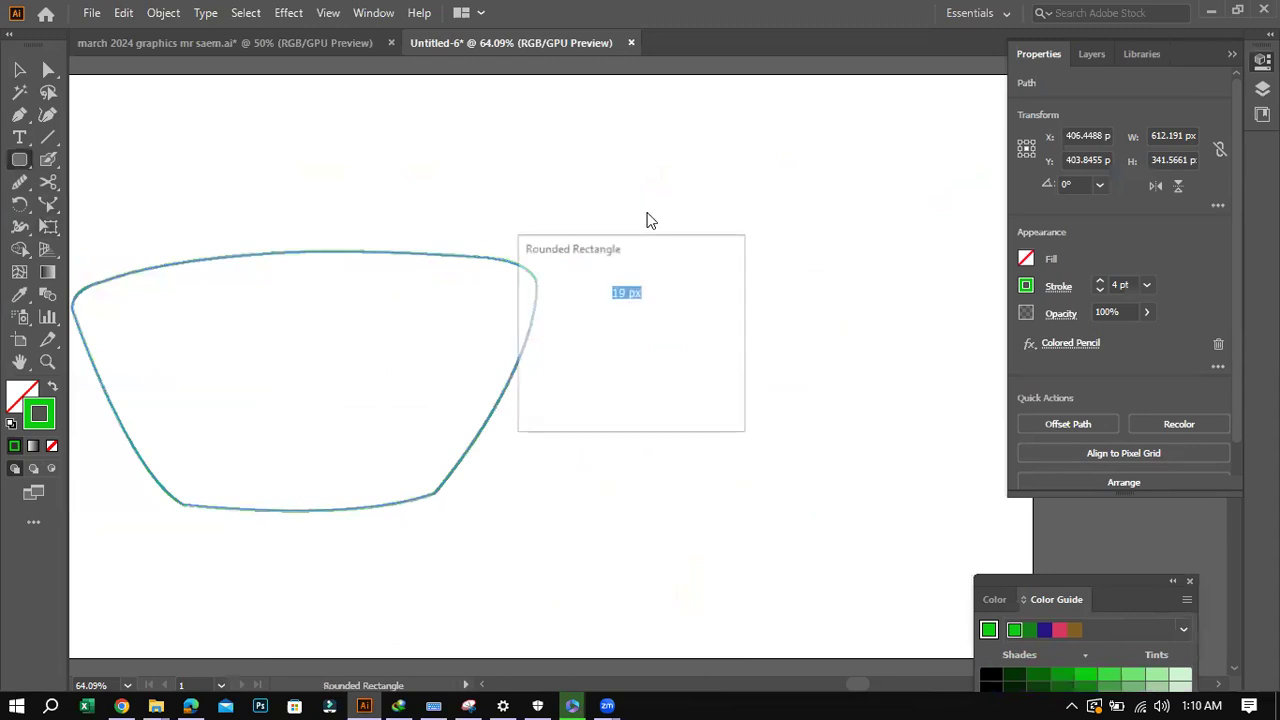
{"action": "left_click", "coordinate": [652, 287]}
{"action": "left_click", "coordinate": [608, 392]}
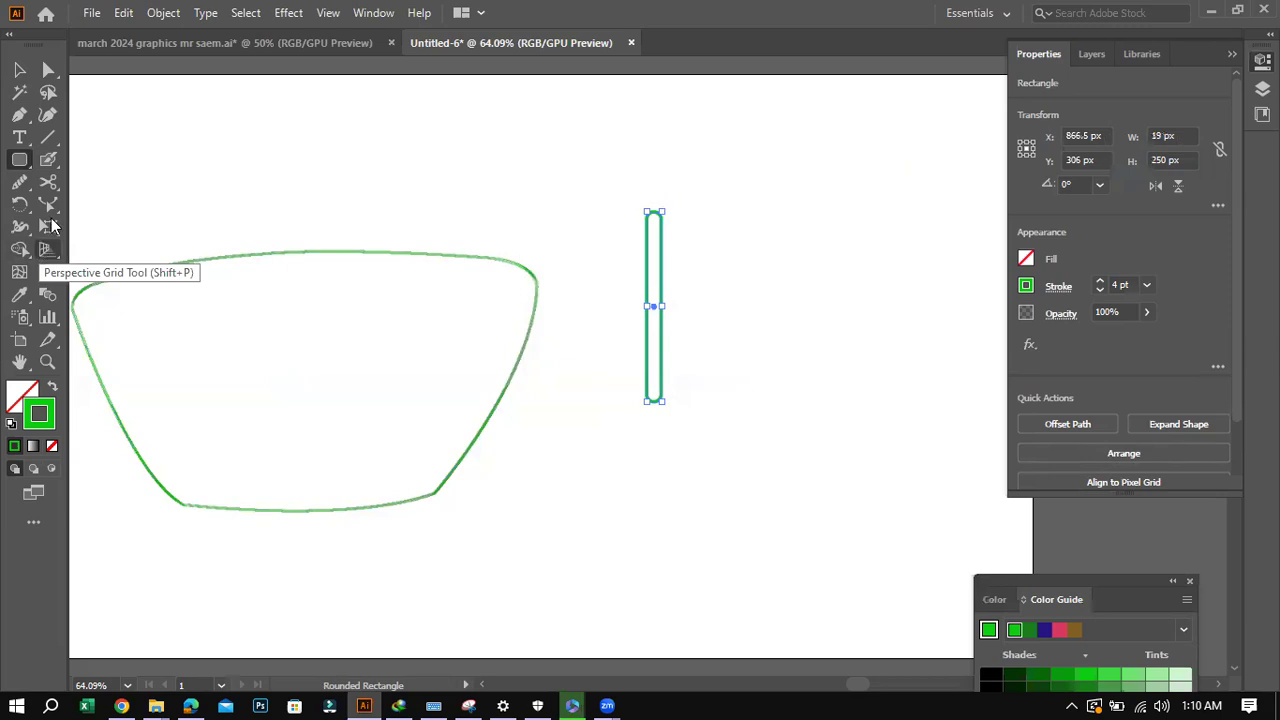
{"action": "left_click", "coordinate": [244, 13]}
{"action": "mouse_move", "coordinate": [288, 13]}
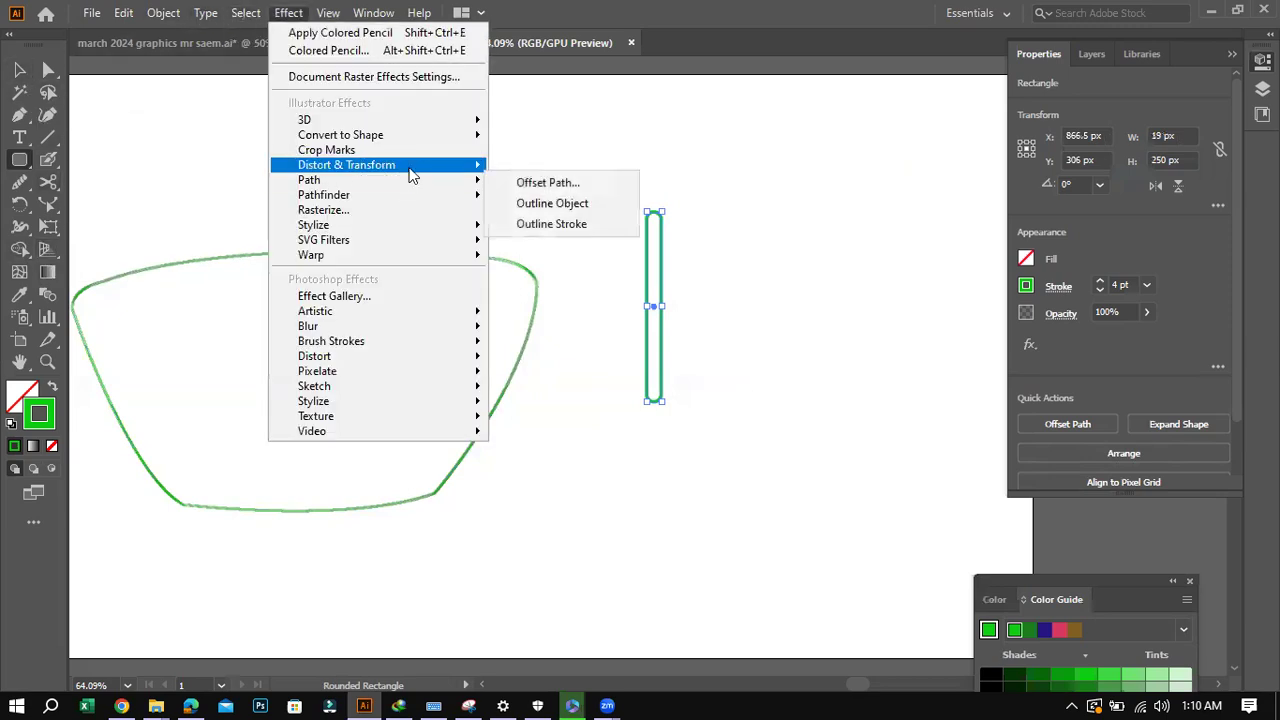
{"action": "mouse_move", "coordinate": [410, 167]}
{"action": "left_click", "coordinate": [545, 230]}
{"action": "left_click", "coordinate": [598, 240]}
{"action": "type", "text": "19"}
{"action": "left_click", "coordinate": [614, 506]}
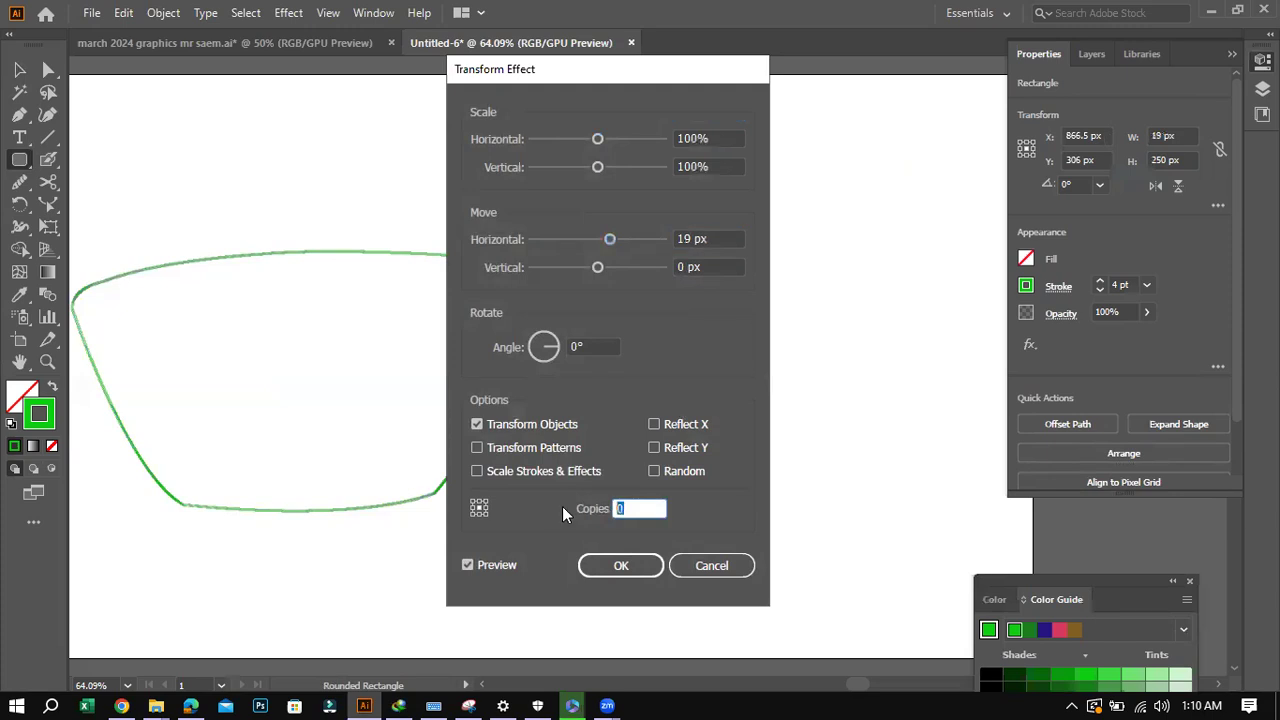
{"action": "type", "text": "15"}
{"action": "key", "text": "Tab"}
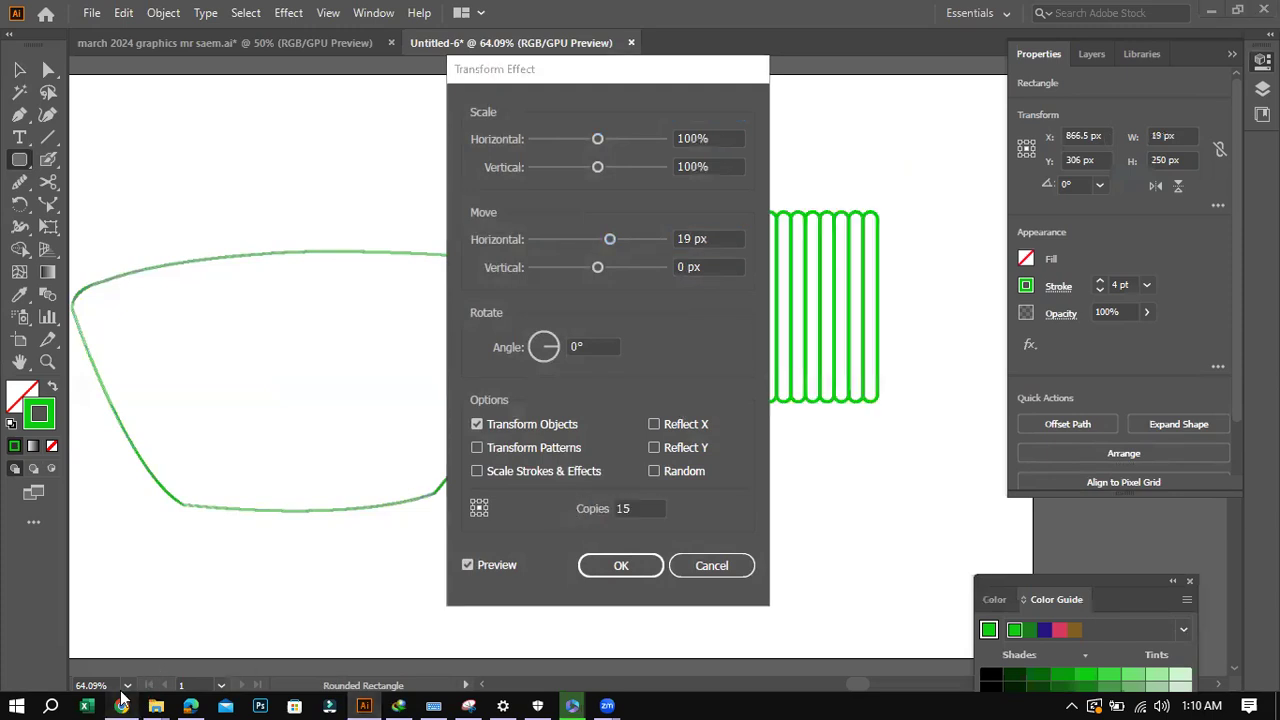
{"action": "left_click", "coordinate": [121, 700]}
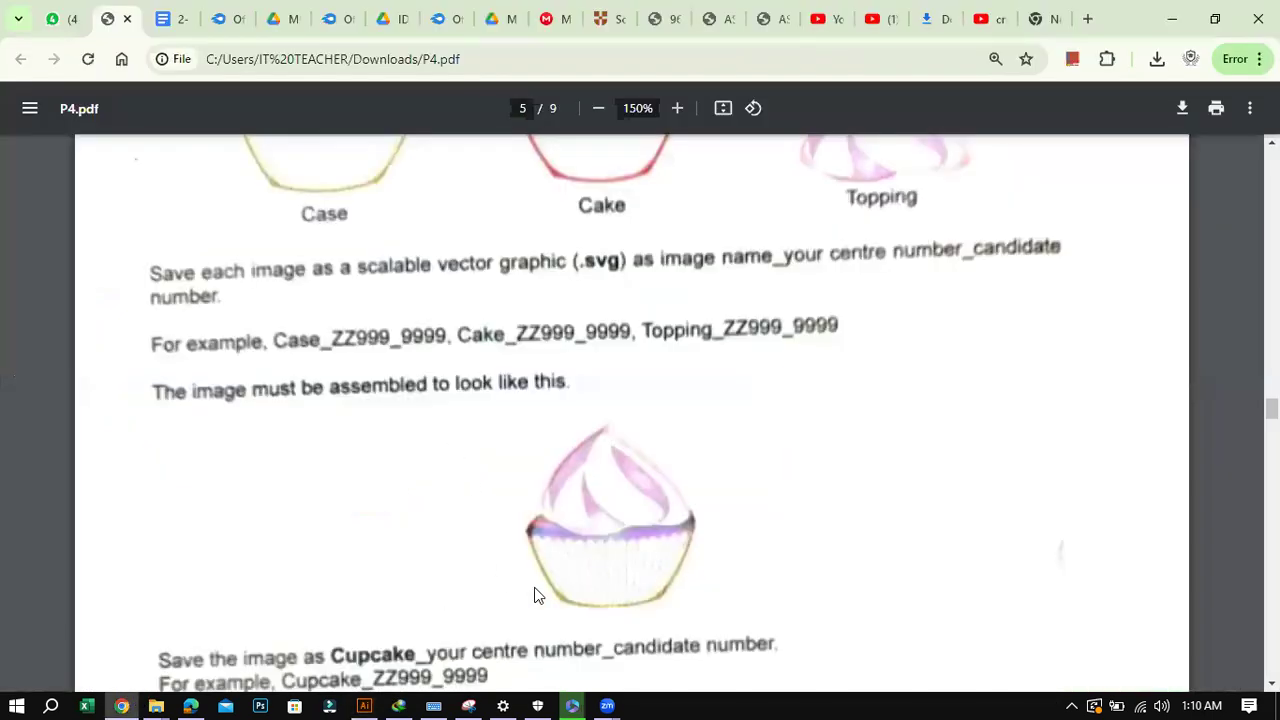
{"action": "left_click", "coordinate": [121, 706]}
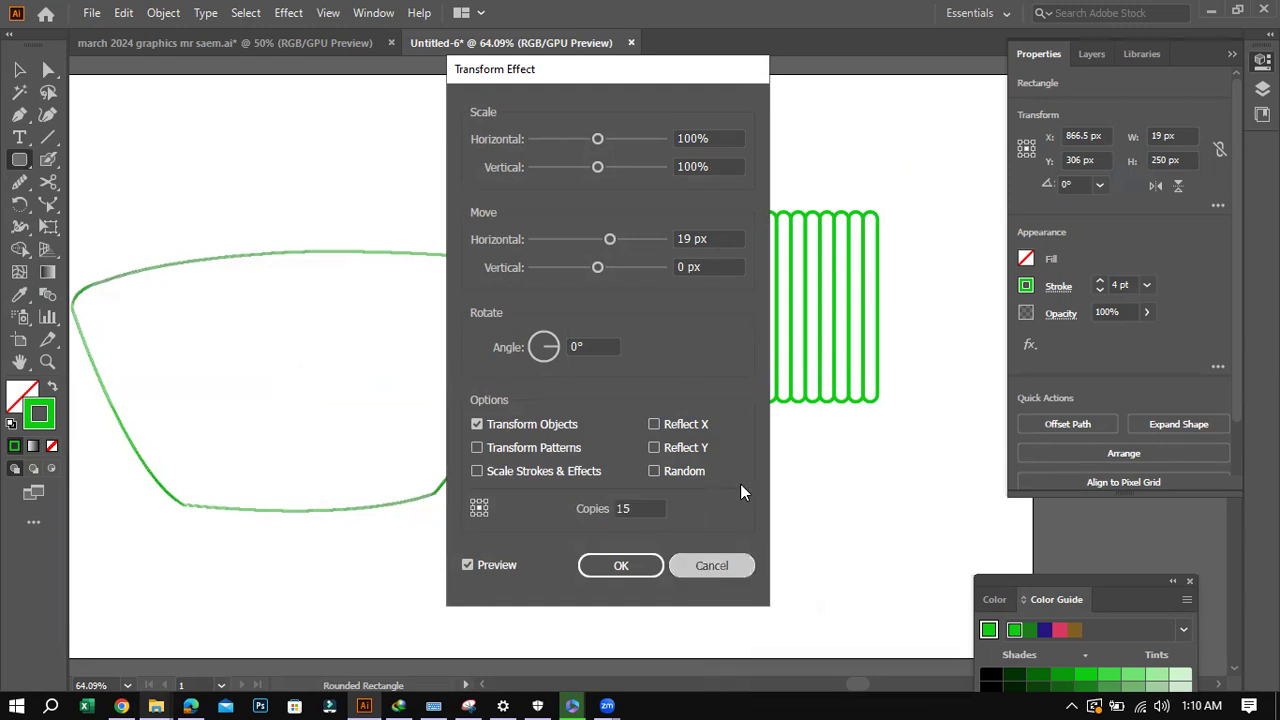
{"action": "key", "text": "Escape"}
Set the rounded rectangle's stroke weight to 1 pt.
{"action": "left_click", "coordinate": [1146, 285]}
{"action": "left_click", "coordinate": [1146, 287]}
{"action": "key", "text": "ctrl+z"}
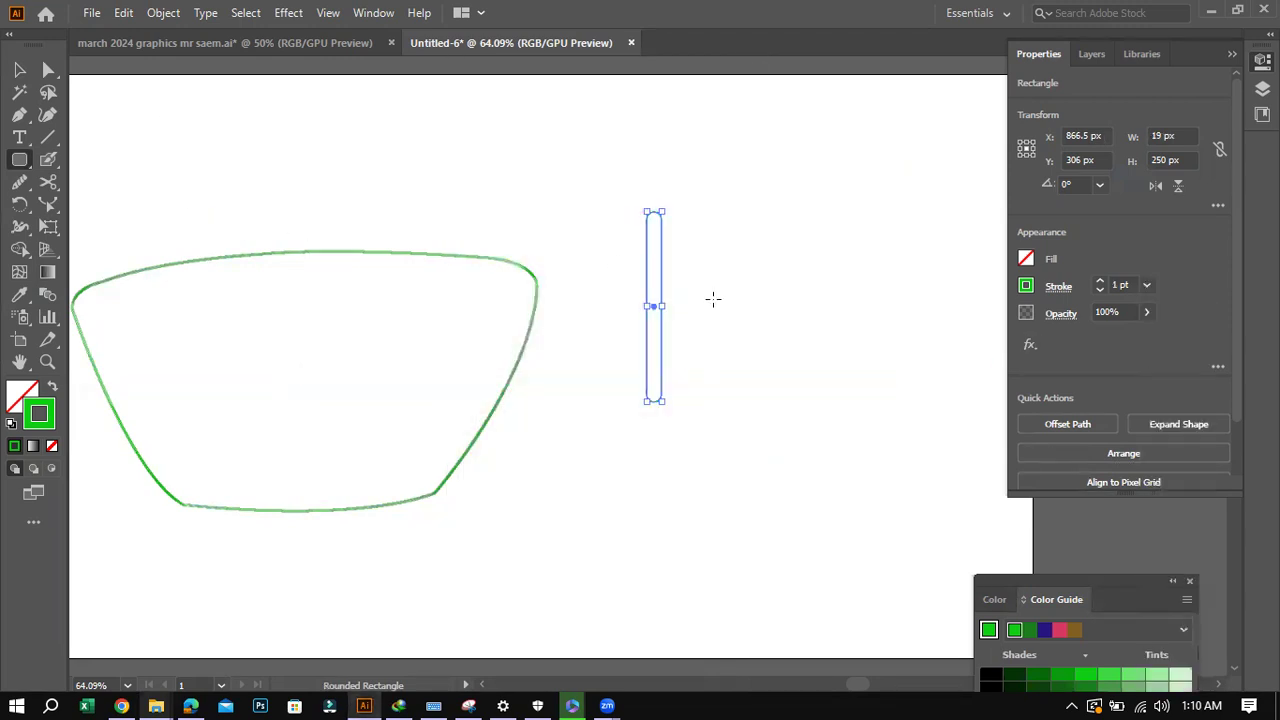
Apply a Transform effect to the rounded rectangle with a 19 px horizontal move and 15 copies.
{"action": "left_click", "coordinate": [290, 13]}
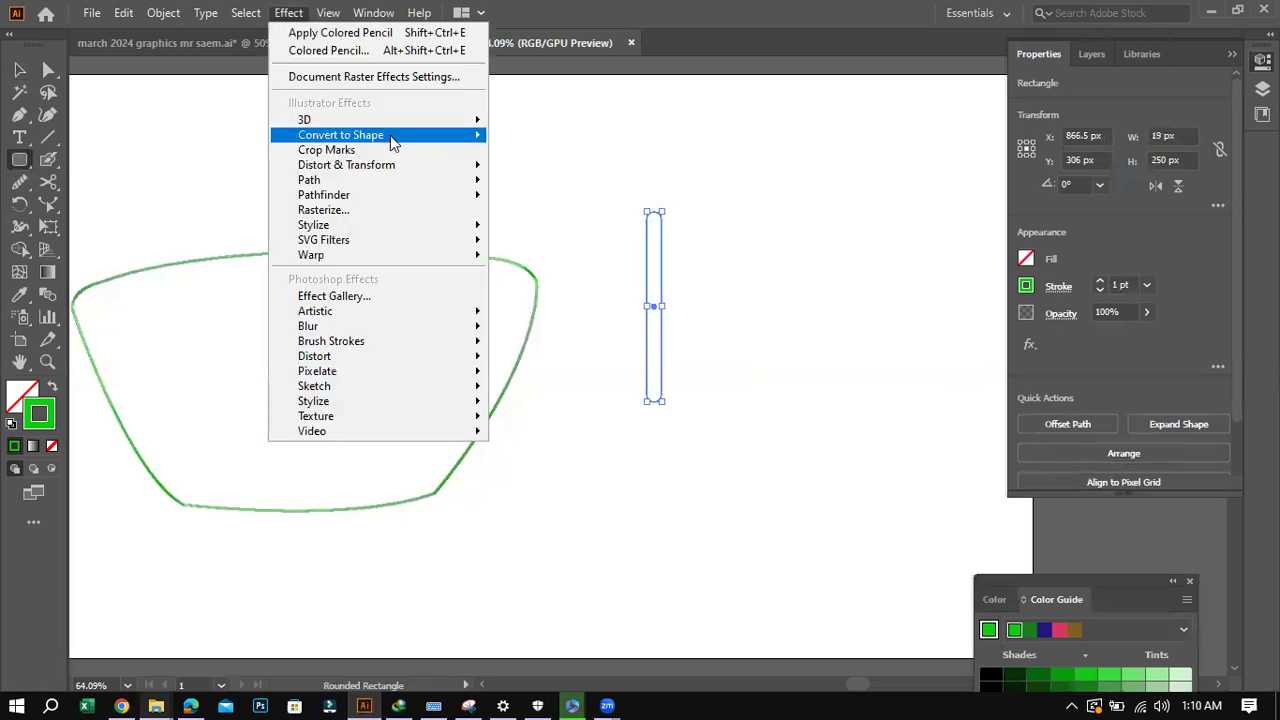
{"action": "mouse_move", "coordinate": [403, 166]}
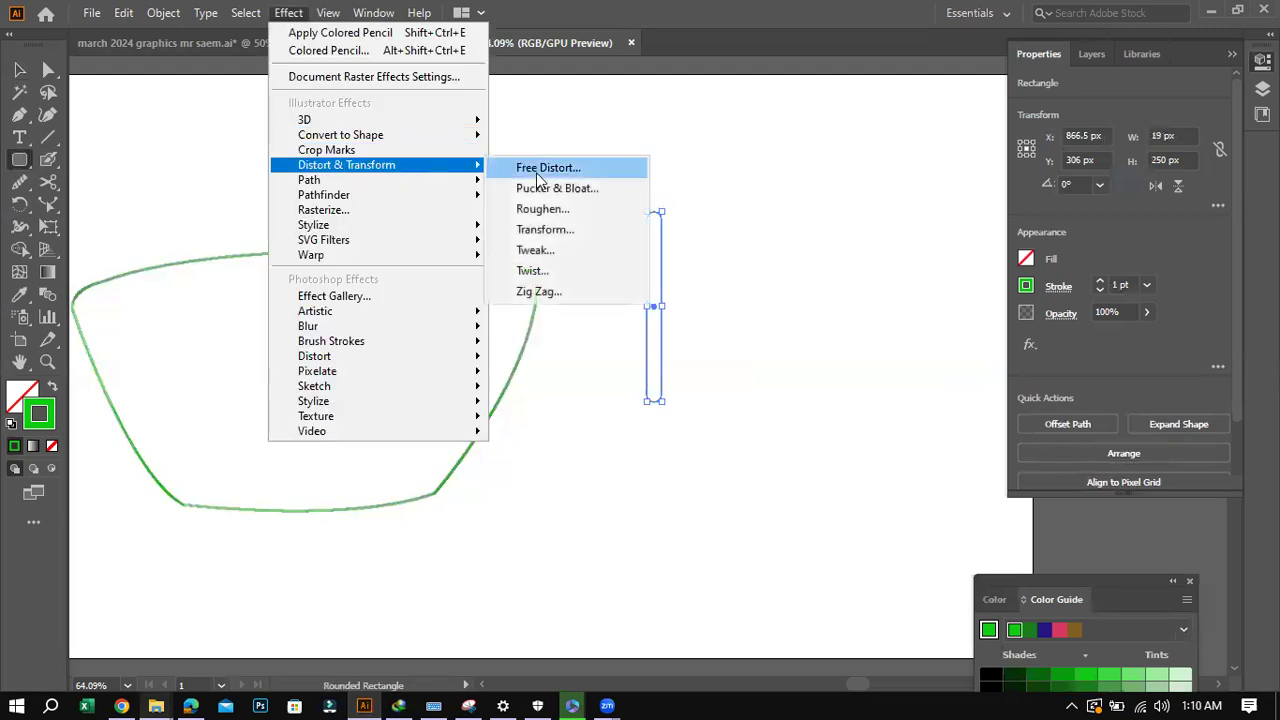
{"action": "left_click", "coordinate": [545, 230]}
{"action": "left_click", "coordinate": [700, 239]}
{"action": "type", "text": "19"}
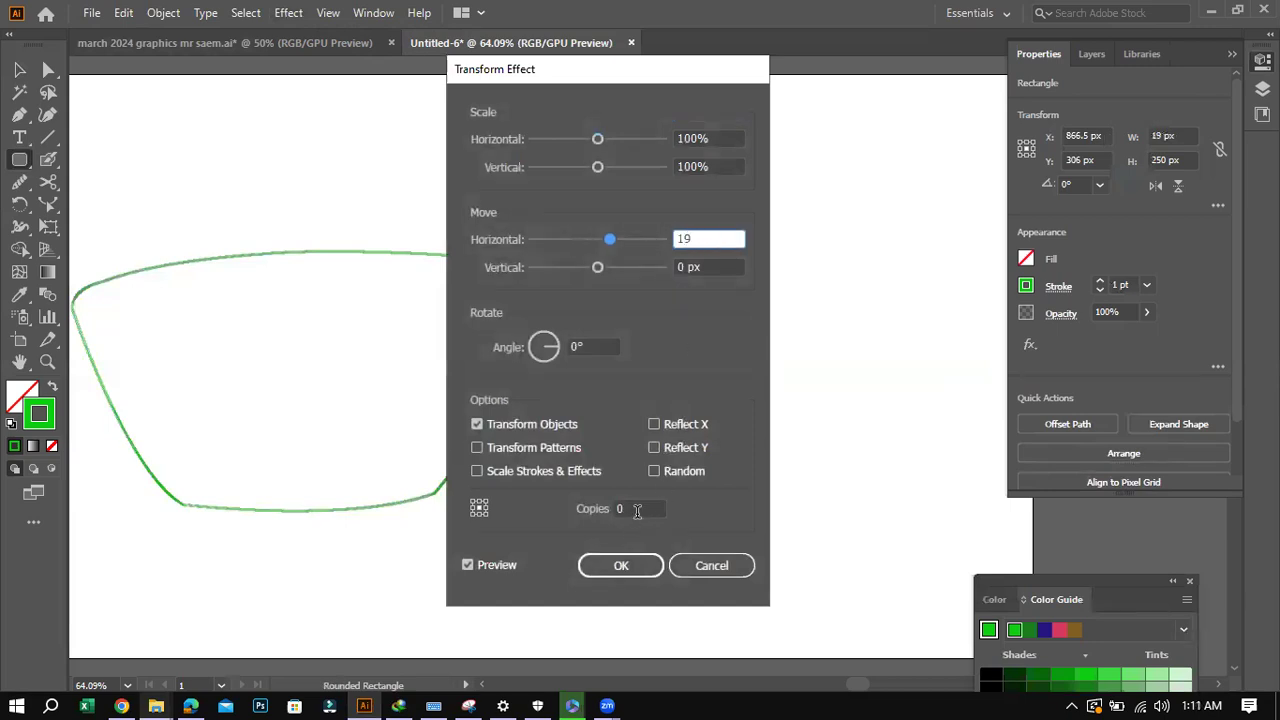
{"action": "left_click", "coordinate": [637, 509]}
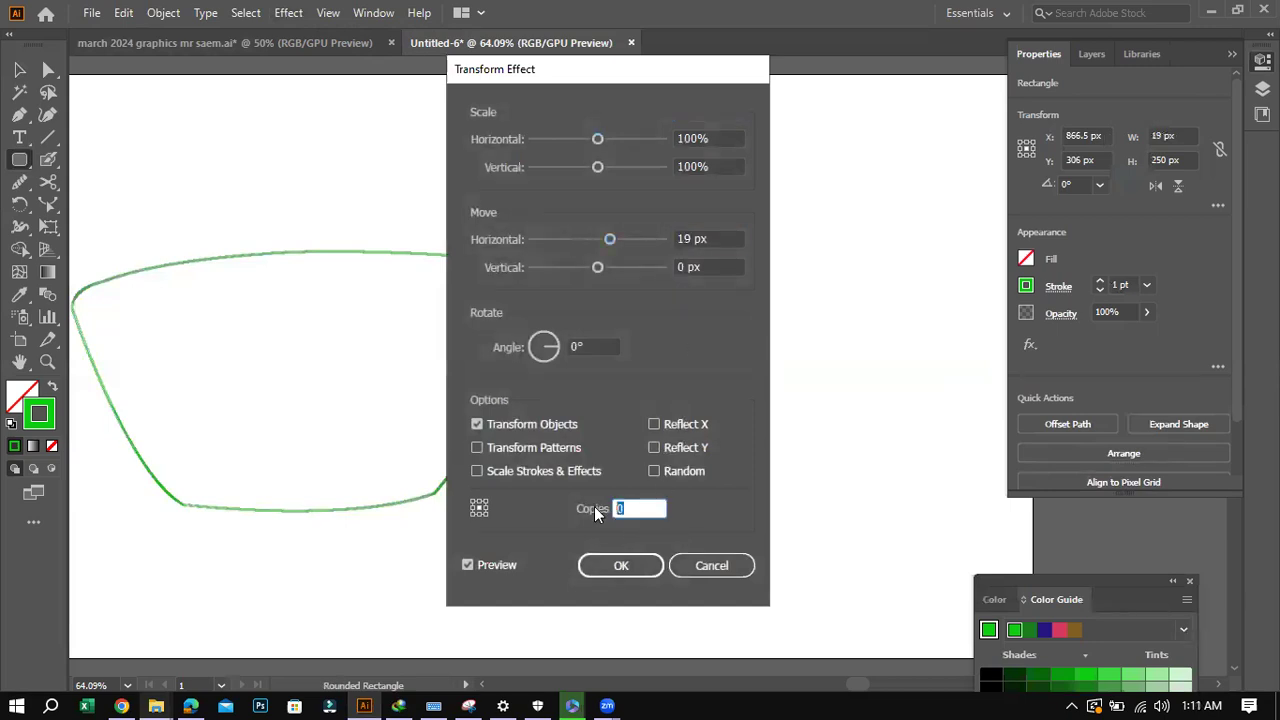
{"action": "left_click", "coordinate": [622, 566]}
Change the stroke colour of the row of bars to grey 7E827E.
{"action": "left_click", "coordinate": [20, 69]}
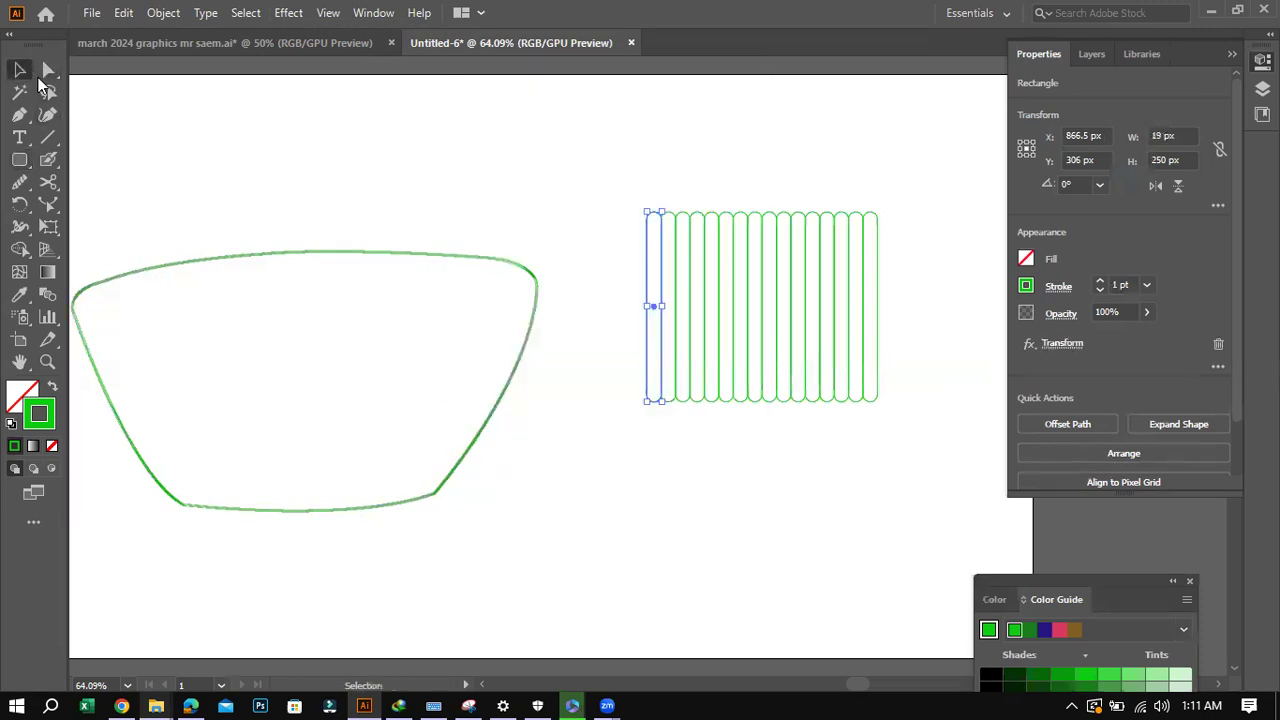
{"action": "double_click", "coordinate": [47, 425]}
{"action": "left_click", "coordinate": [486, 525]}
{"action": "left_click", "coordinate": [920, 417]}
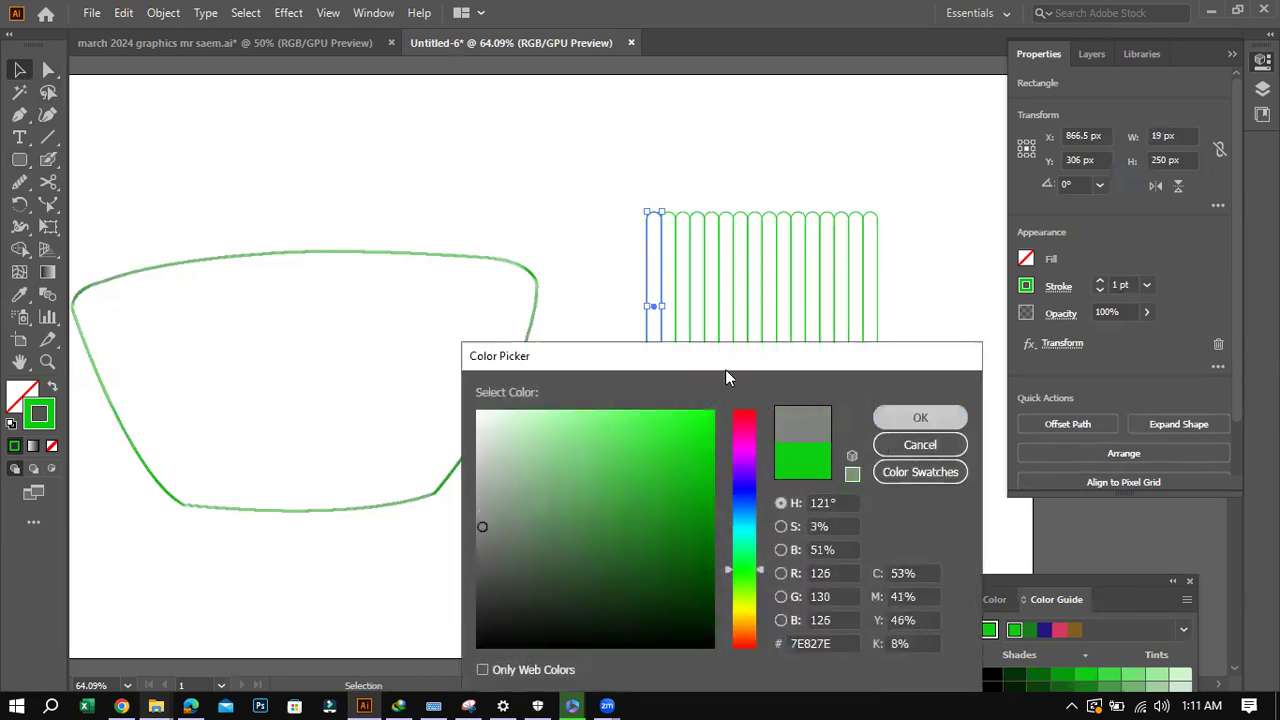
Reselect the original bar and expand its appearance to turn the repeated bars into real shapes.
{"action": "left_click", "coordinate": [664, 290]}
{"action": "left_click_drag", "start_coordinate": [634, 166], "coordinate": [655, 240]}
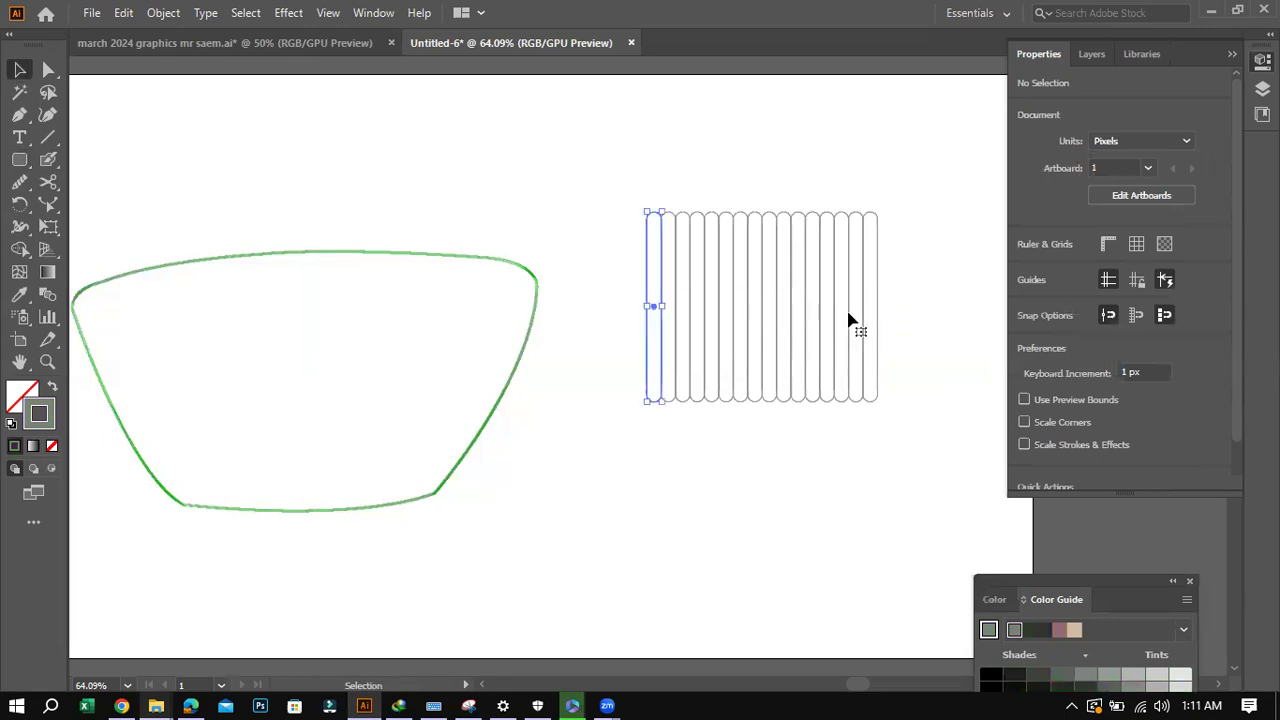
{"action": "left_click", "coordinate": [205, 12]}
{"action": "mouse_move", "coordinate": [163, 12]}
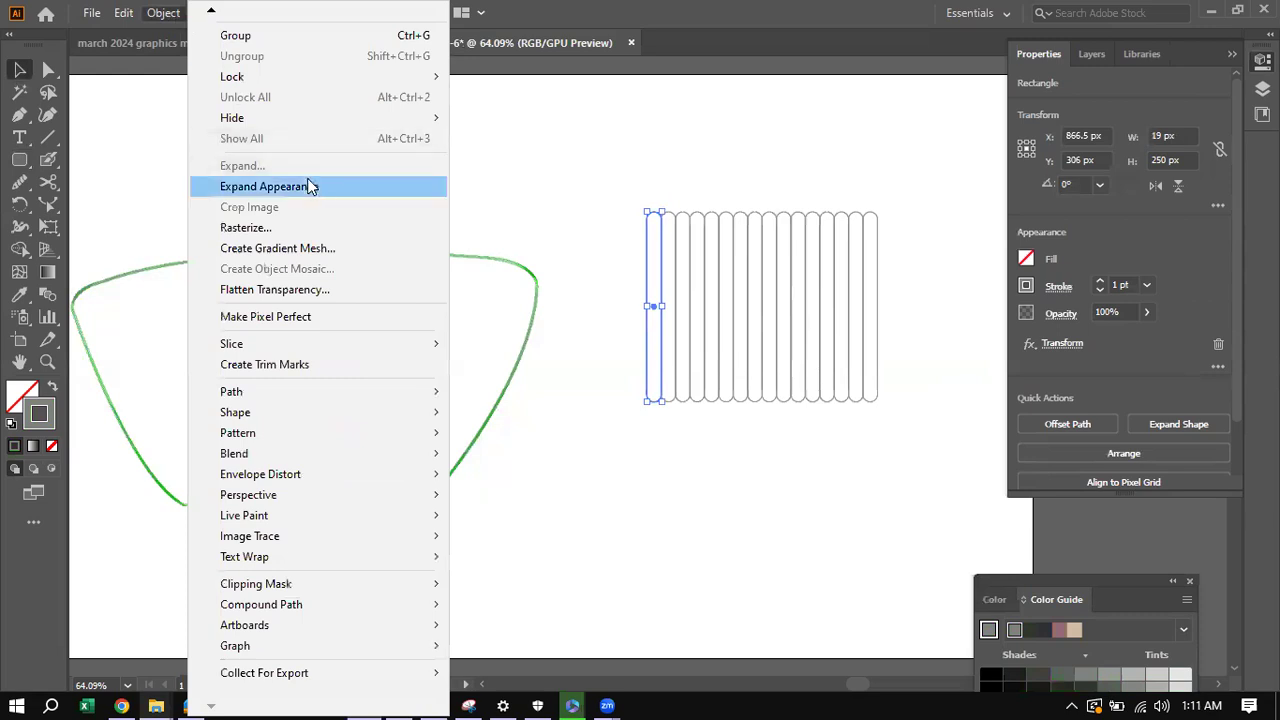
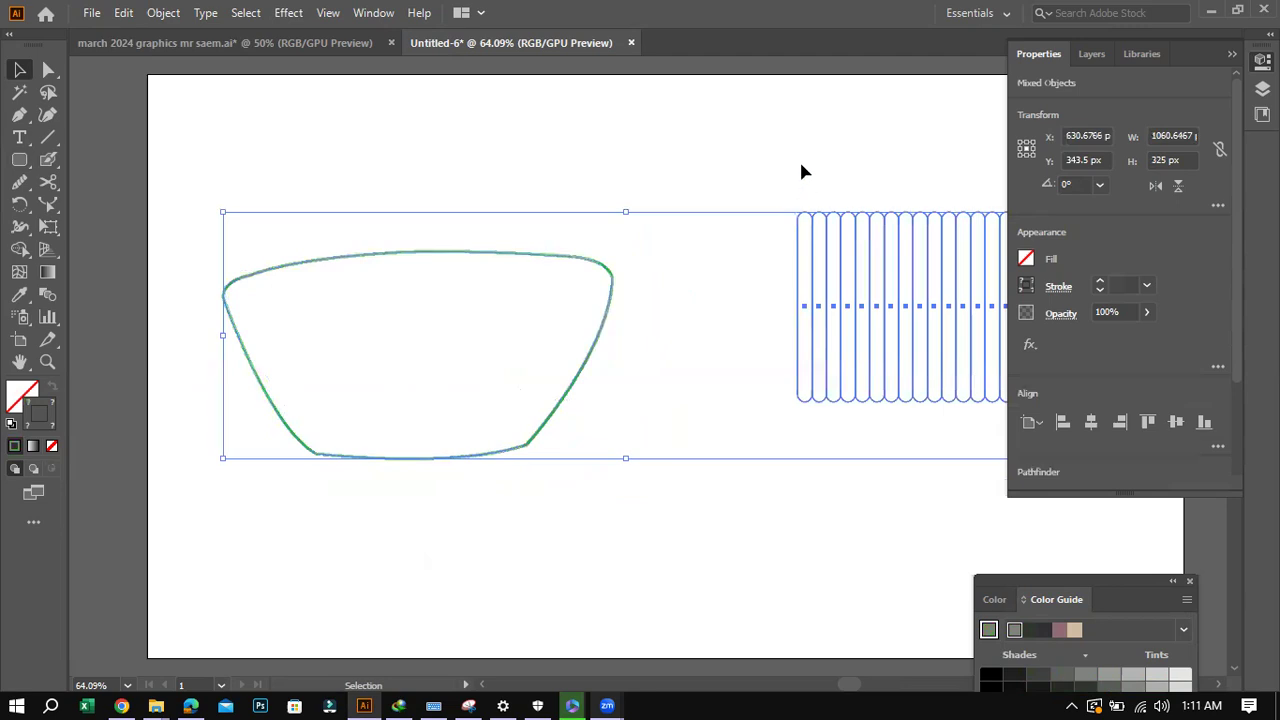
Move the bars onto the case, compare them with the brief's cupcake image, and widen the group to about 372 px.
{"action": "left_click", "coordinate": [903, 314]}
{"action": "left_click_drag", "start_coordinate": [912, 280], "coordinate": [460, 397]}
{"action": "left_click", "coordinate": [121, 706]}
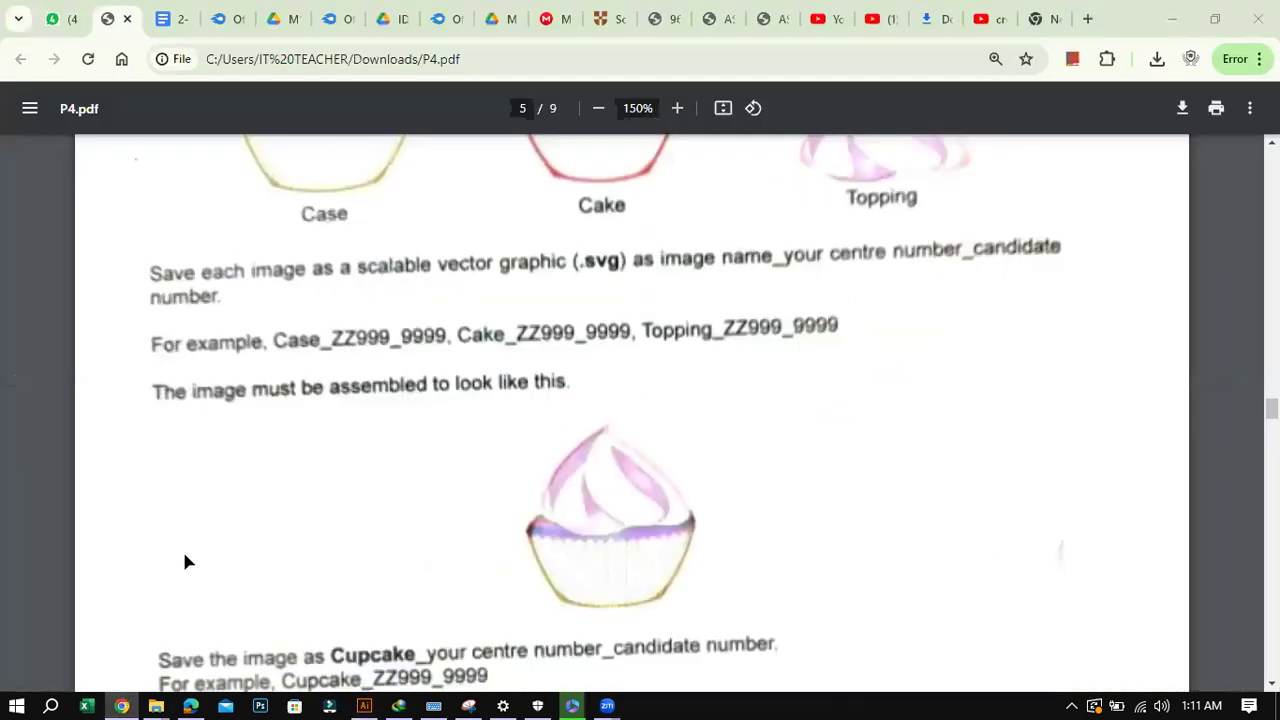
{"action": "key", "text": "alt+Tab"}
{"action": "left_click_drag", "start_coordinate": [343, 423], "coordinate": [294, 426]}
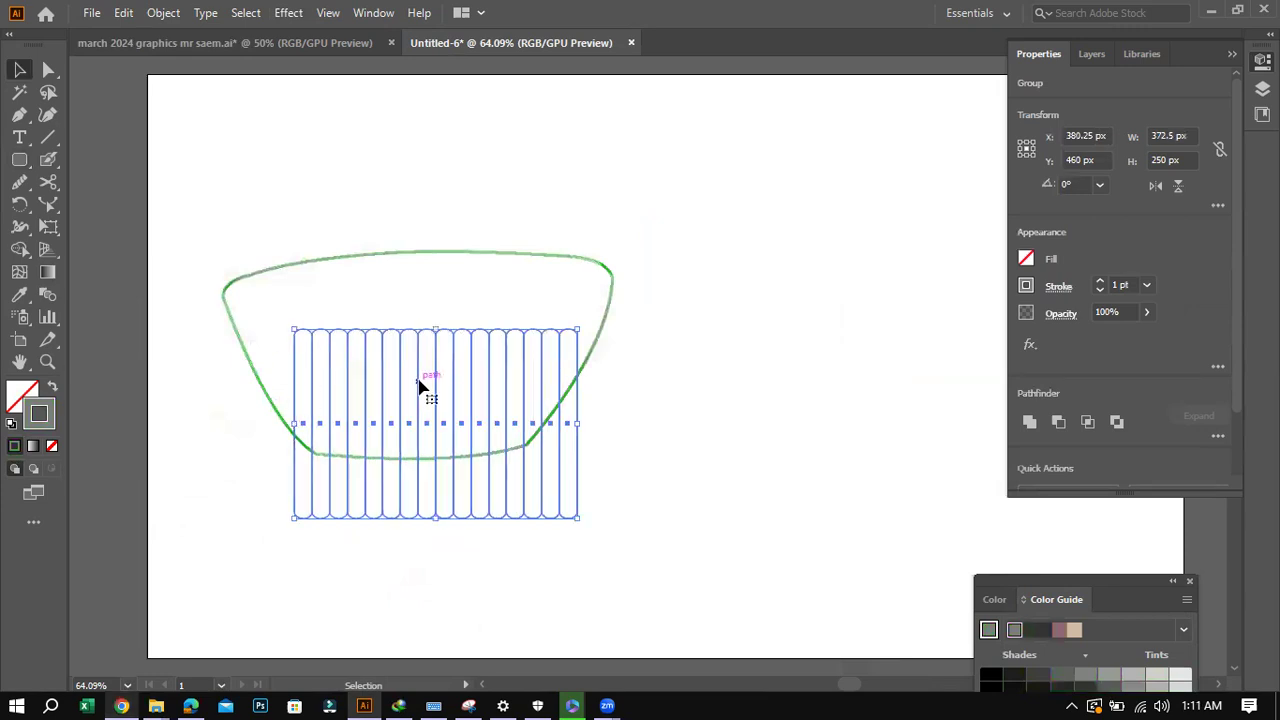
Move the case outline down around the bars so the bottom edges line up, and reselect the bar group.
{"action": "left_click", "coordinate": [586, 466]}
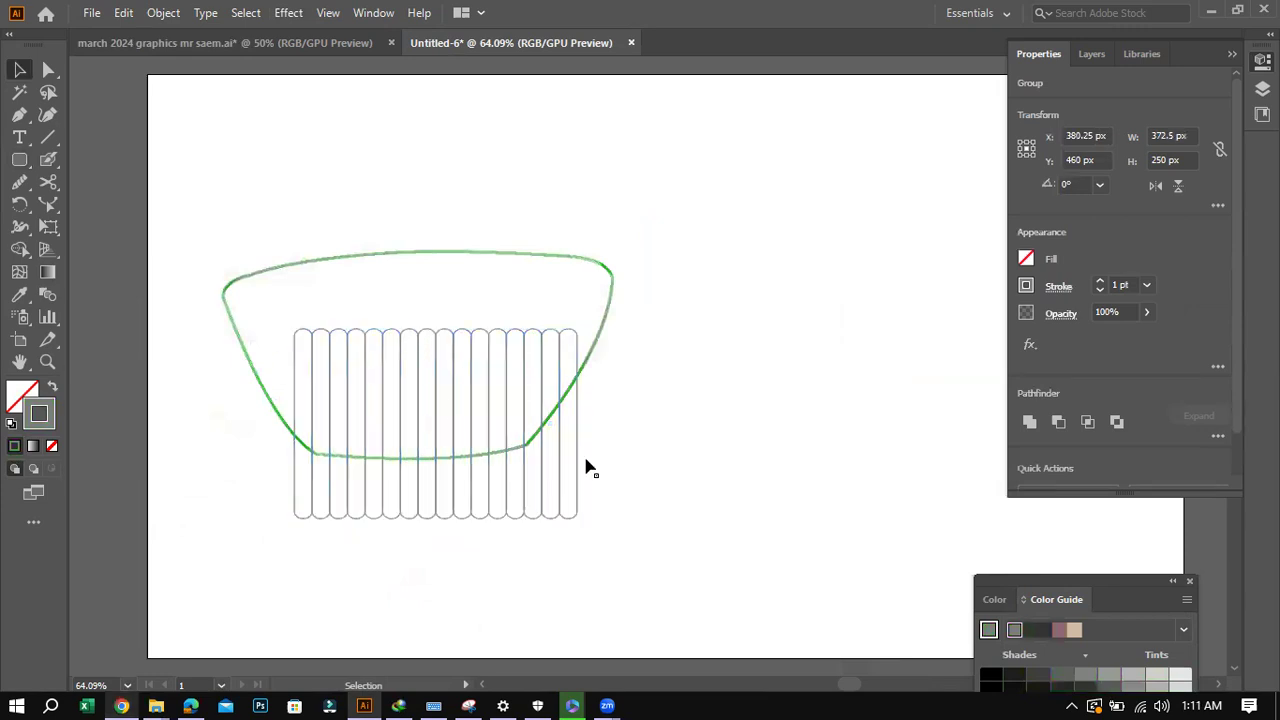
{"action": "left_click", "coordinate": [559, 512]}
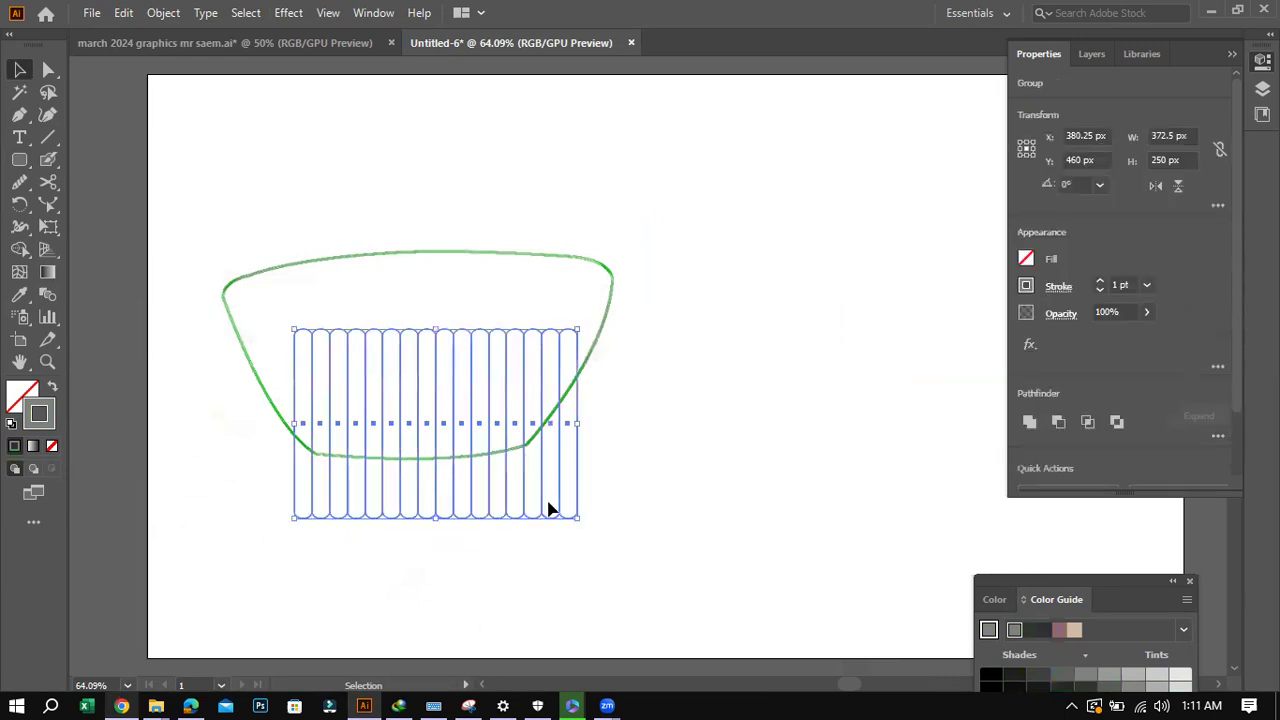
{"action": "left_click", "coordinate": [185, 265]}
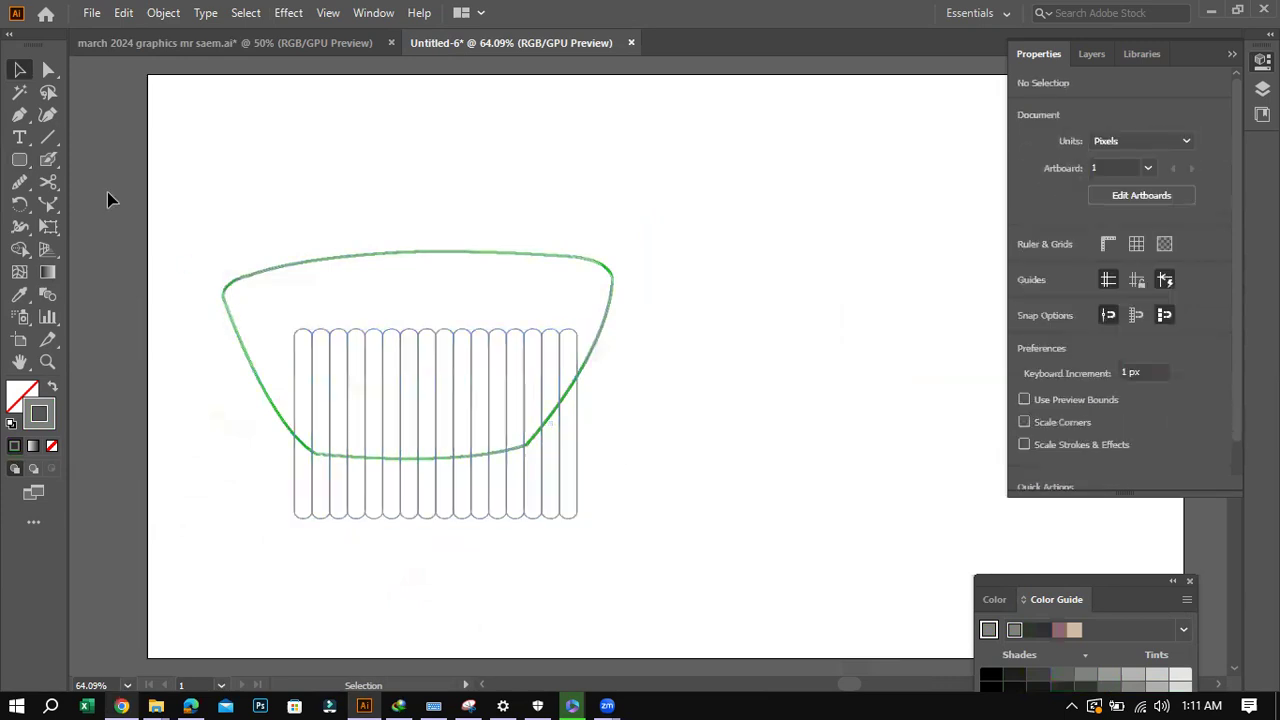
{"action": "left_click", "coordinate": [237, 280]}
{"action": "left_click_drag", "start_coordinate": [240, 280], "coordinate": [258, 343]}
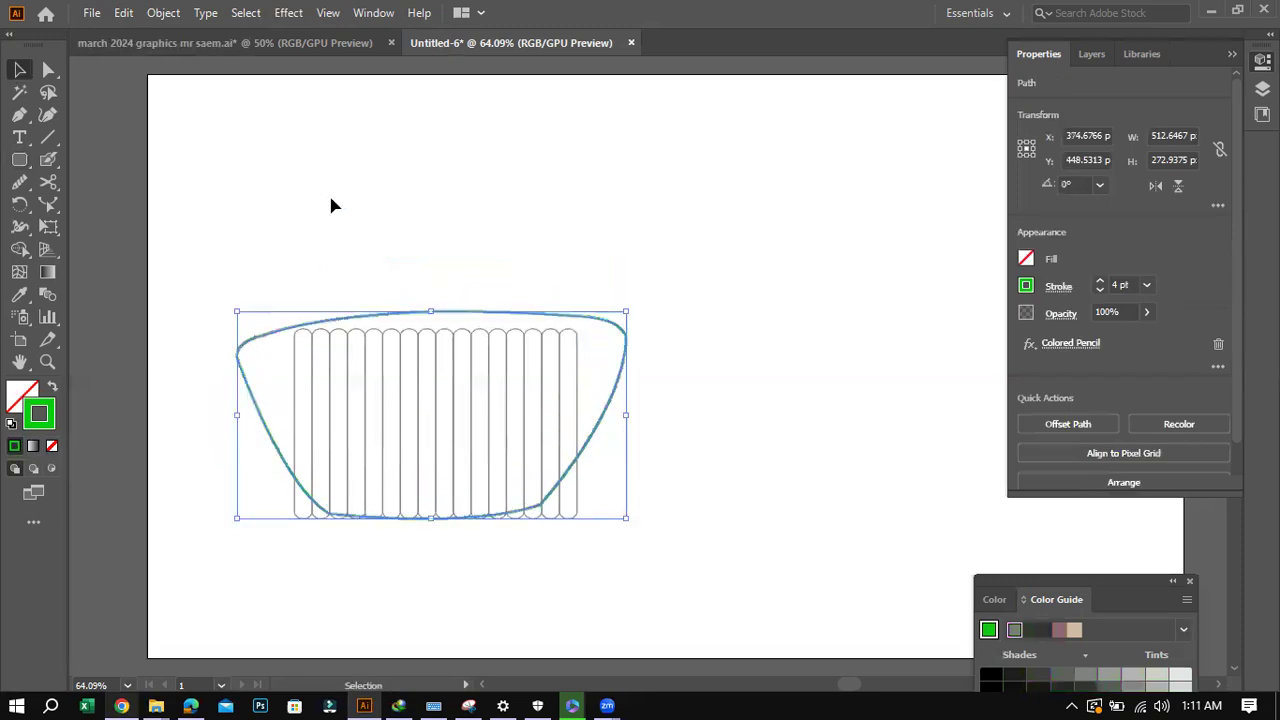
{"action": "left_click", "coordinate": [390, 299]}
{"action": "left_click", "coordinate": [391, 350]}
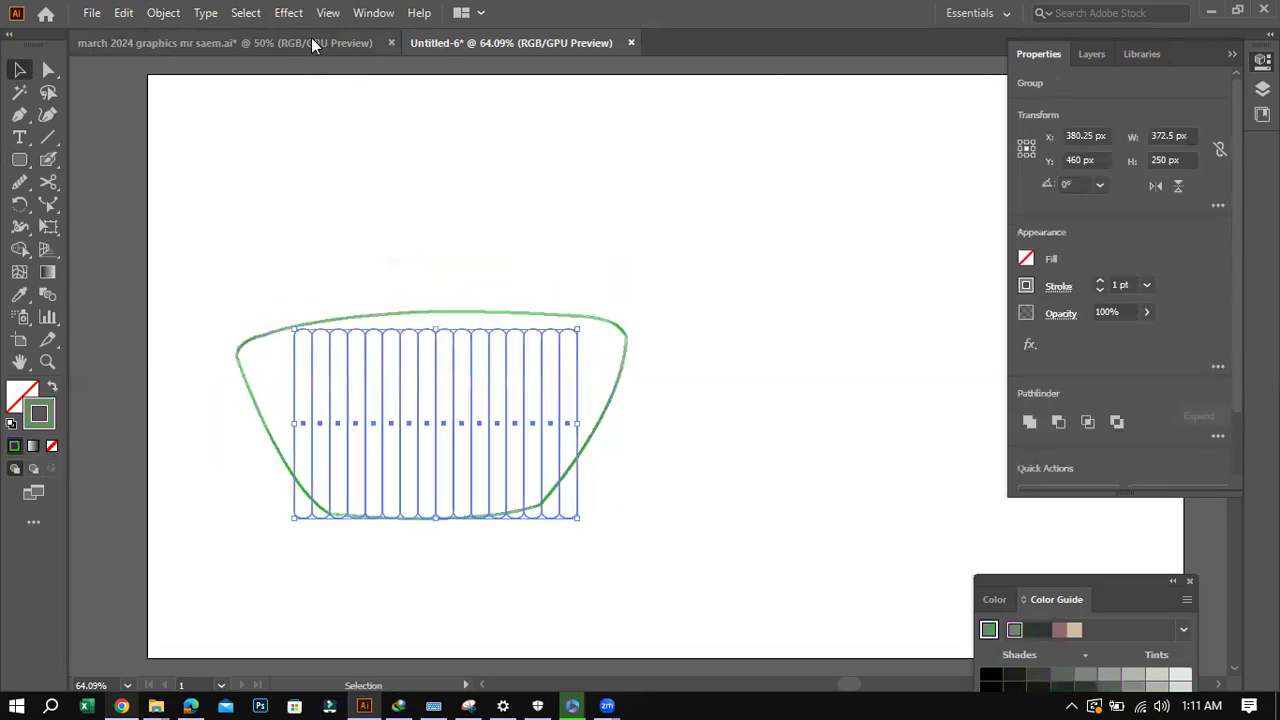
{"action": "left_click", "coordinate": [289, 12]}
{"action": "mouse_move", "coordinate": [405, 138]}
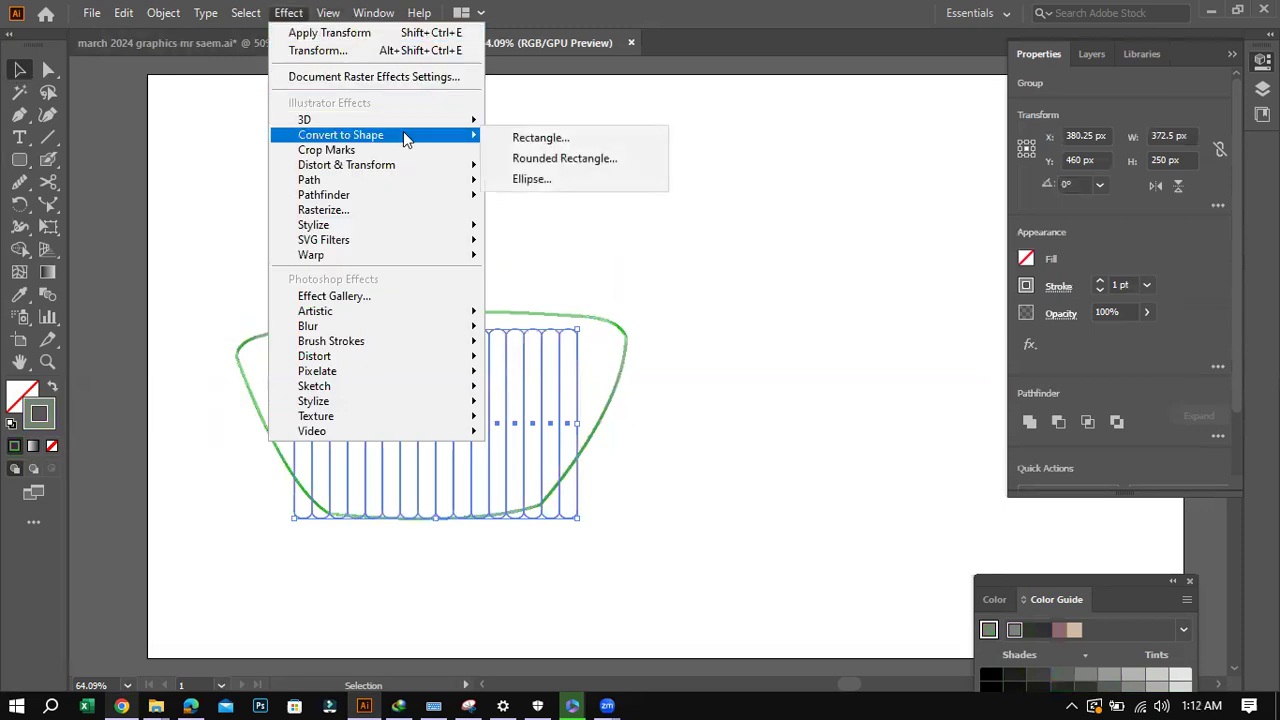
{"action": "mouse_move", "coordinate": [406, 168]}
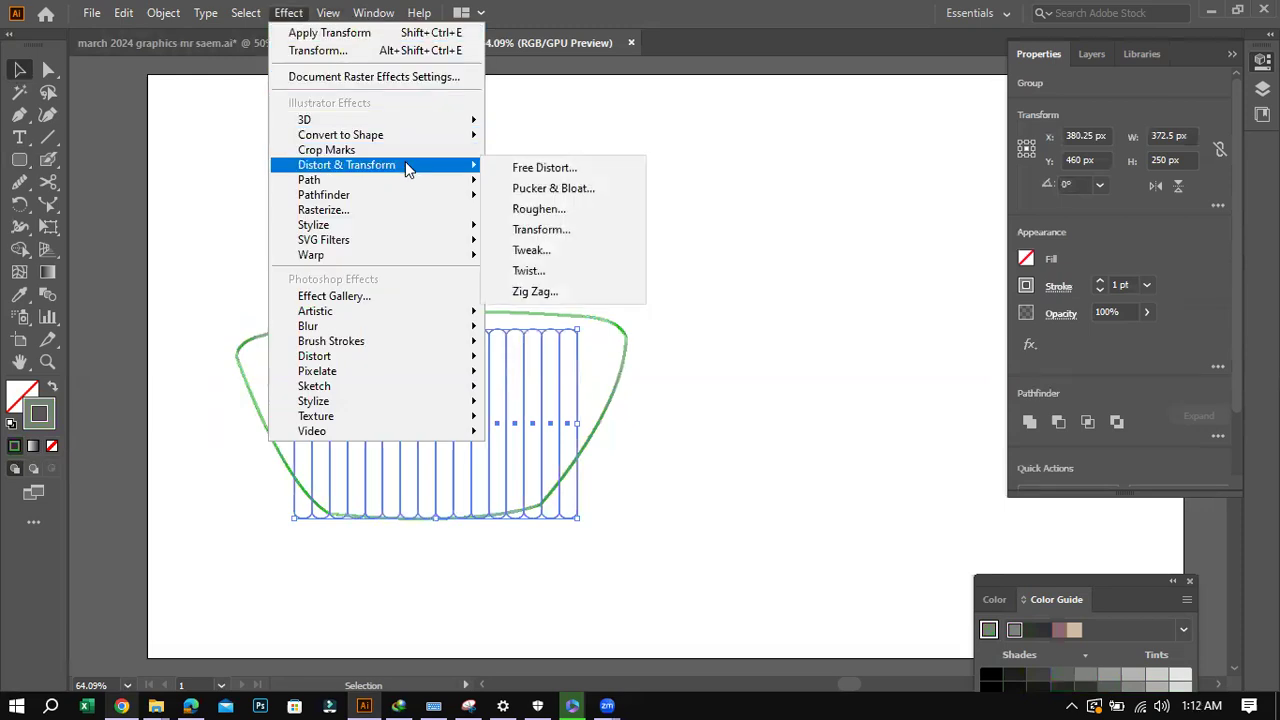
{"action": "left_click", "coordinate": [533, 170]}
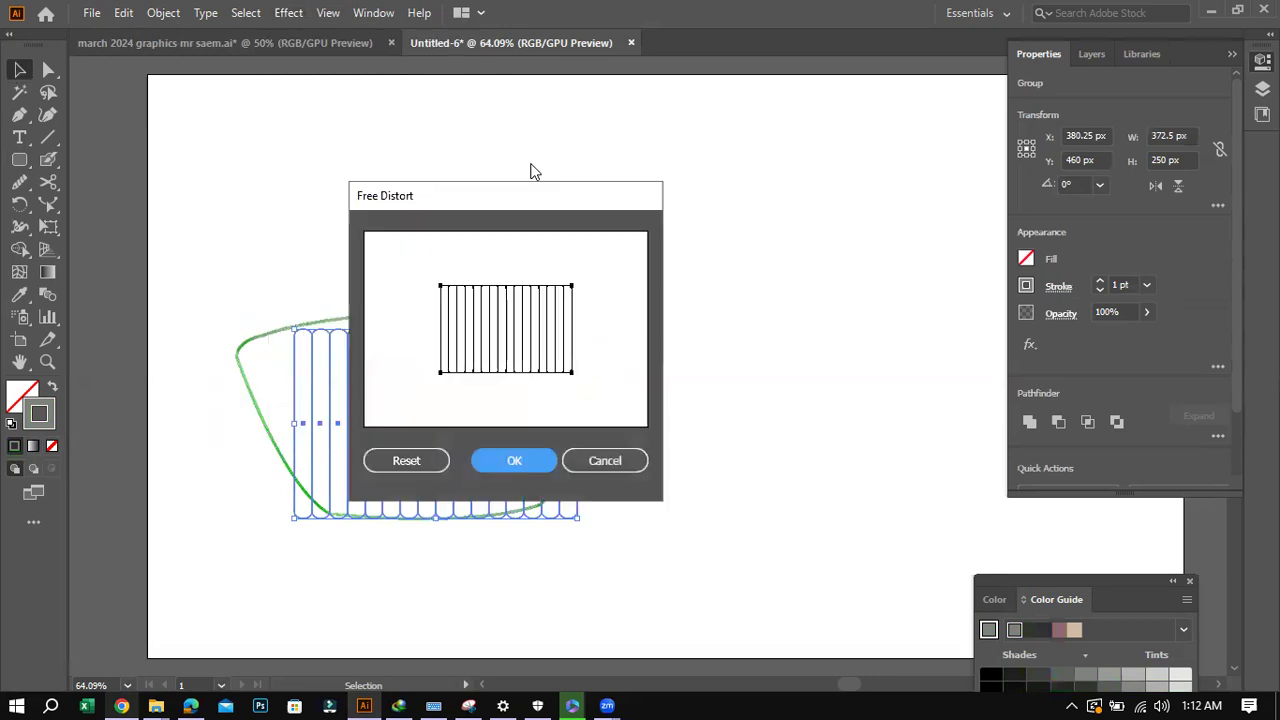
{"action": "left_click_drag", "start_coordinate": [515, 202], "coordinate": [789, 176]}
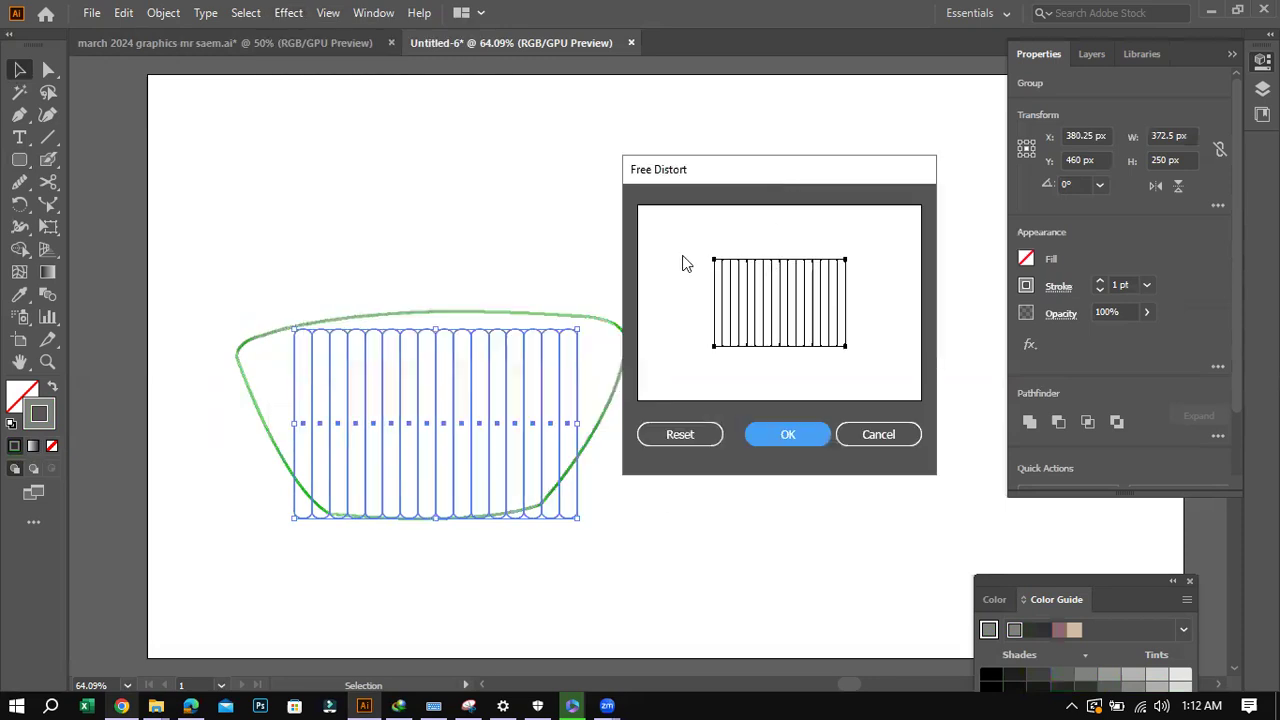
{"action": "left_click", "coordinate": [872, 438]}
Apply a Free Distort effect to the bar group, moving its bottom corners inward and its top corners outward to form a taper.
{"action": "left_click", "coordinate": [291, 13]}
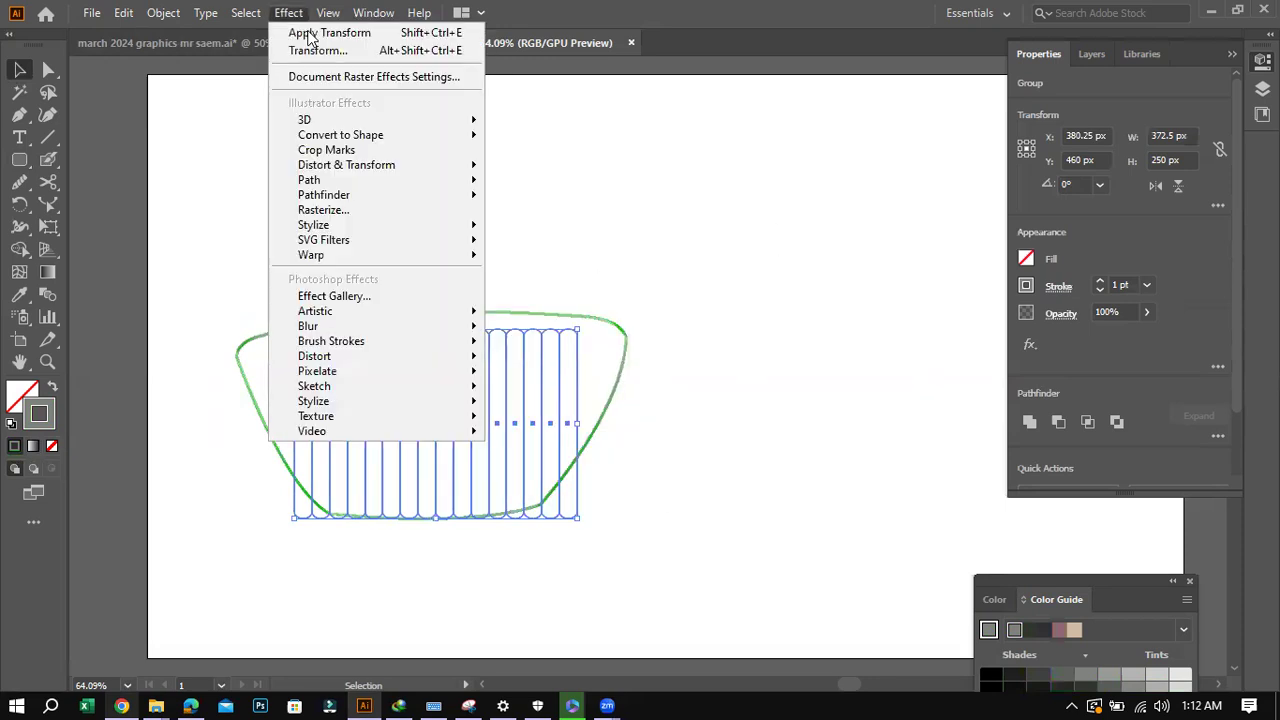
{"action": "mouse_move", "coordinate": [414, 170]}
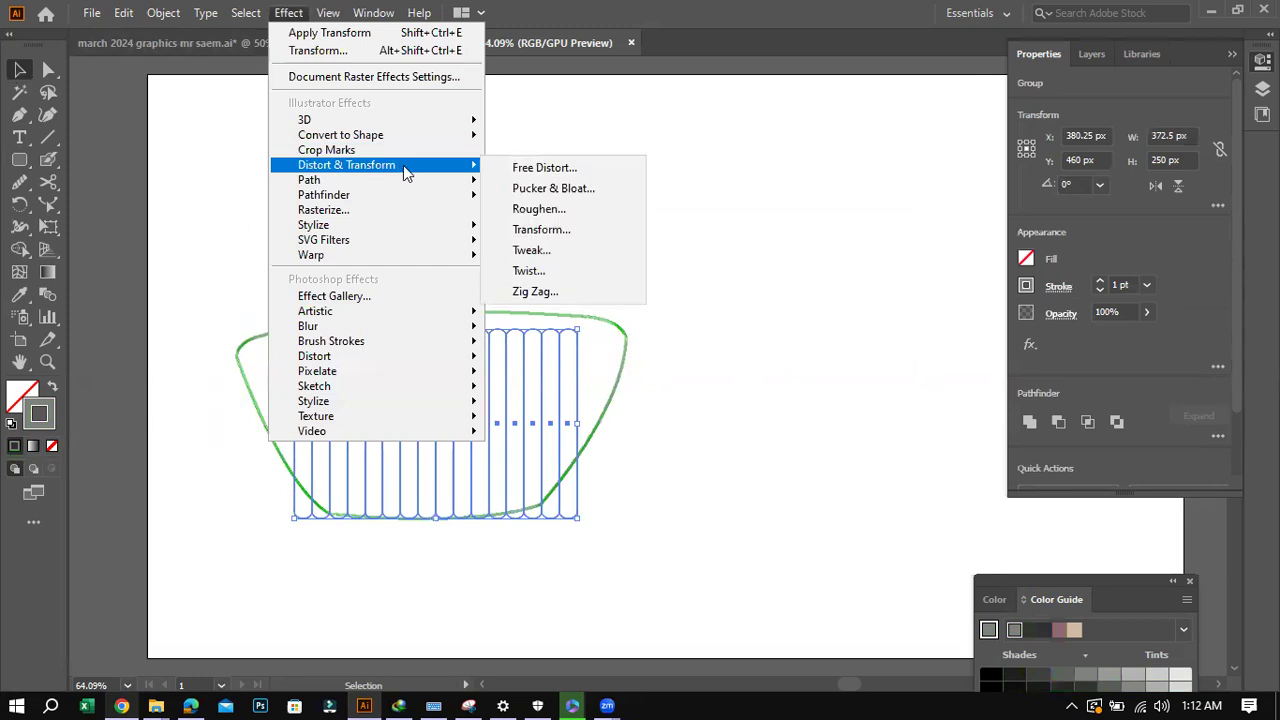
{"action": "left_click", "coordinate": [541, 170]}
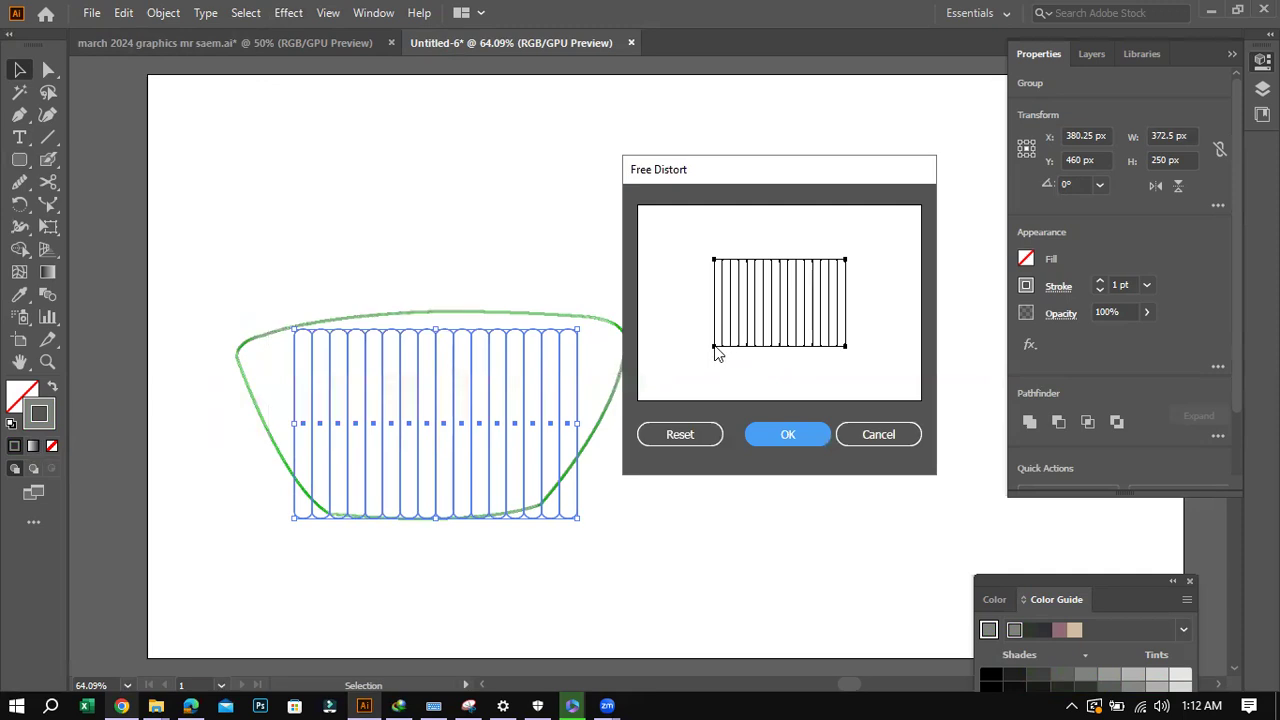
{"action": "left_click_drag", "start_coordinate": [716, 350], "coordinate": [731, 350]}
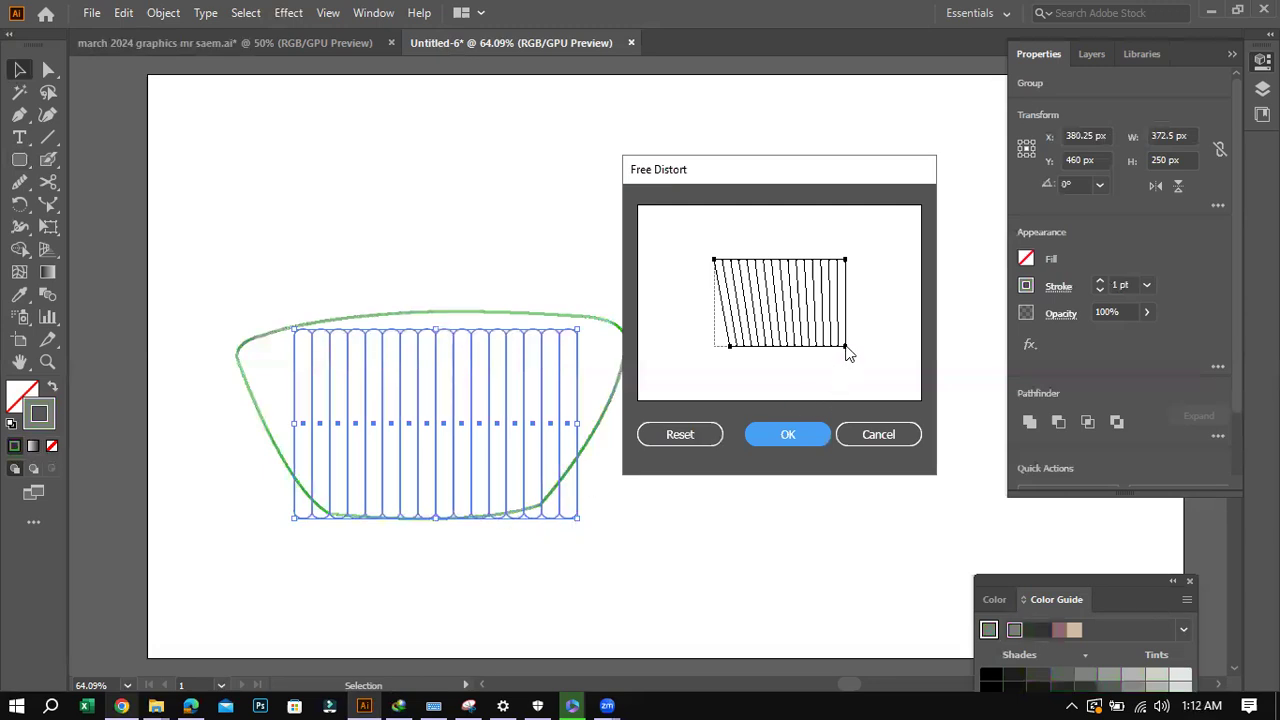
{"action": "left_click_drag", "start_coordinate": [843, 352], "coordinate": [824, 352]}
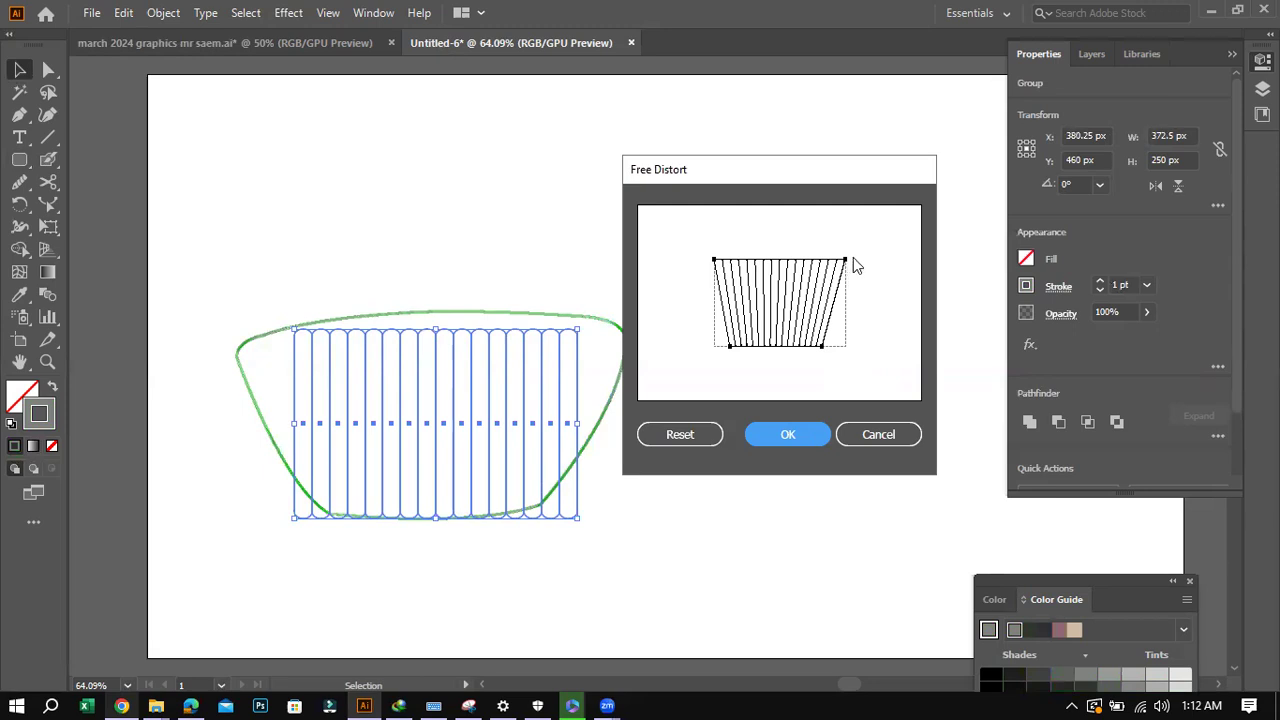
{"action": "left_click_drag", "start_coordinate": [846, 262], "coordinate": [858, 263]}
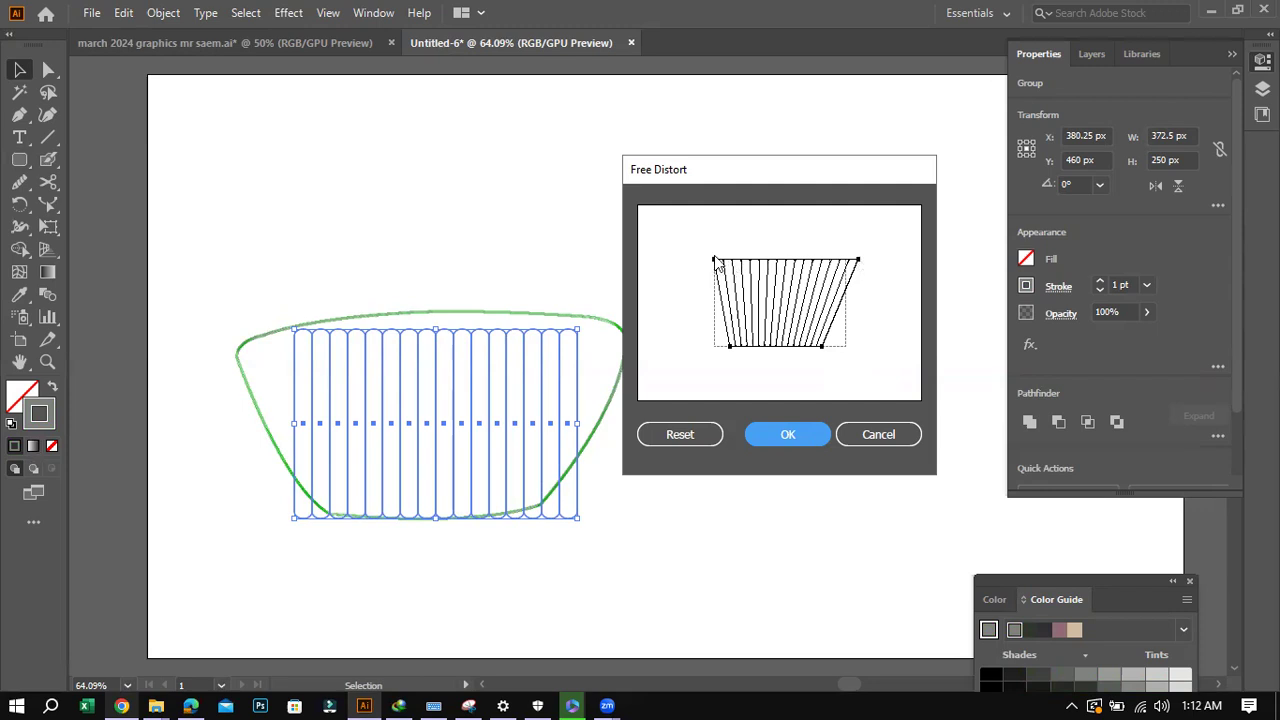
{"action": "left_click_drag", "start_coordinate": [715, 261], "coordinate": [696, 262]}
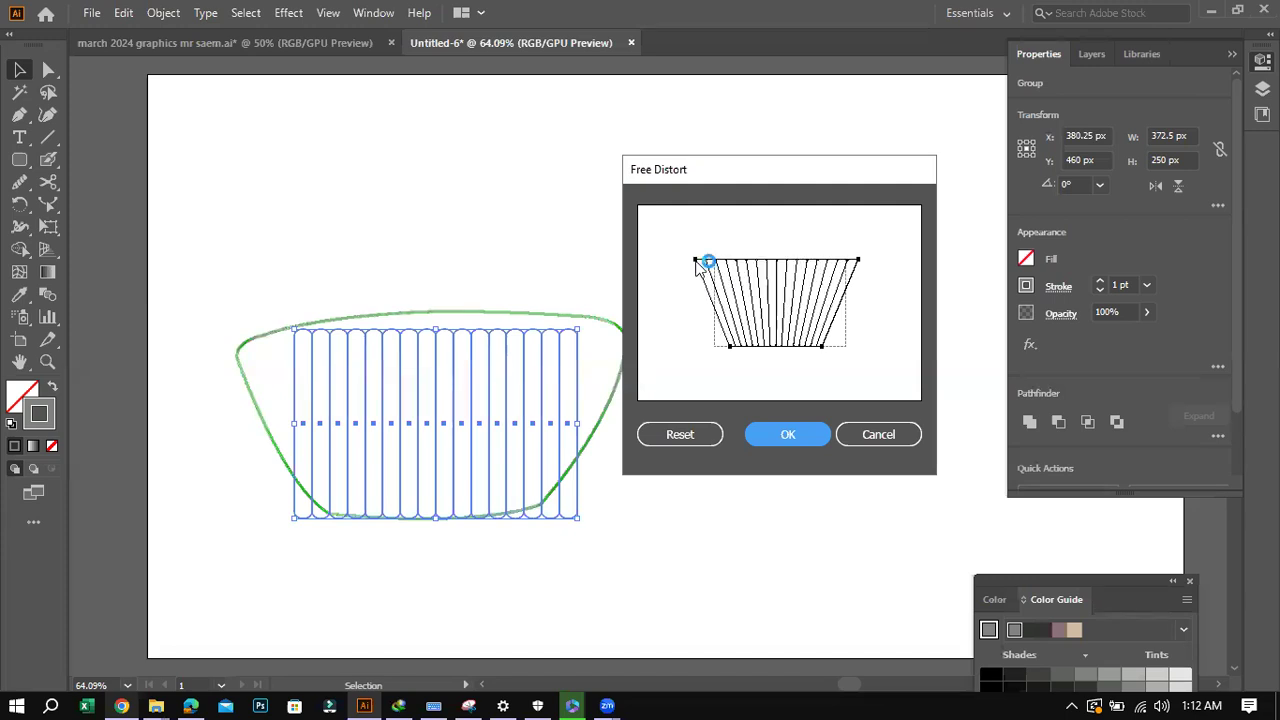
{"action": "left_click", "coordinate": [780, 434]}
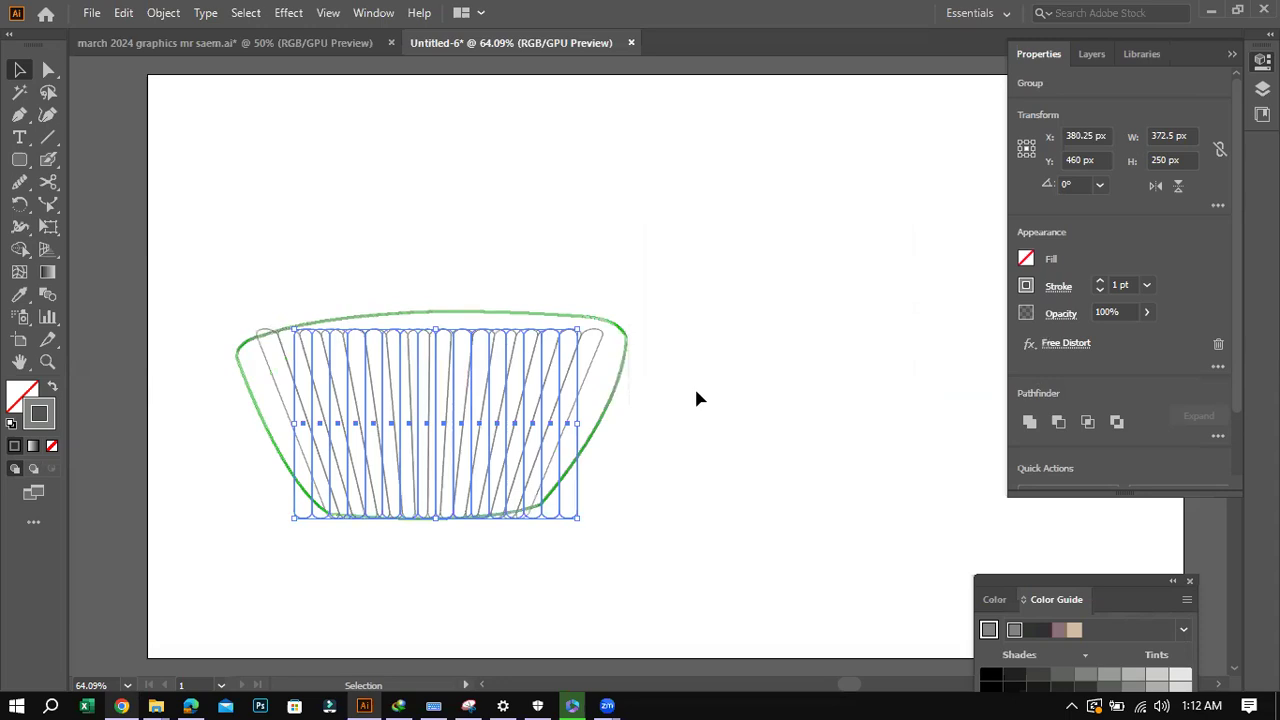
{"action": "left_click", "coordinate": [697, 493]}
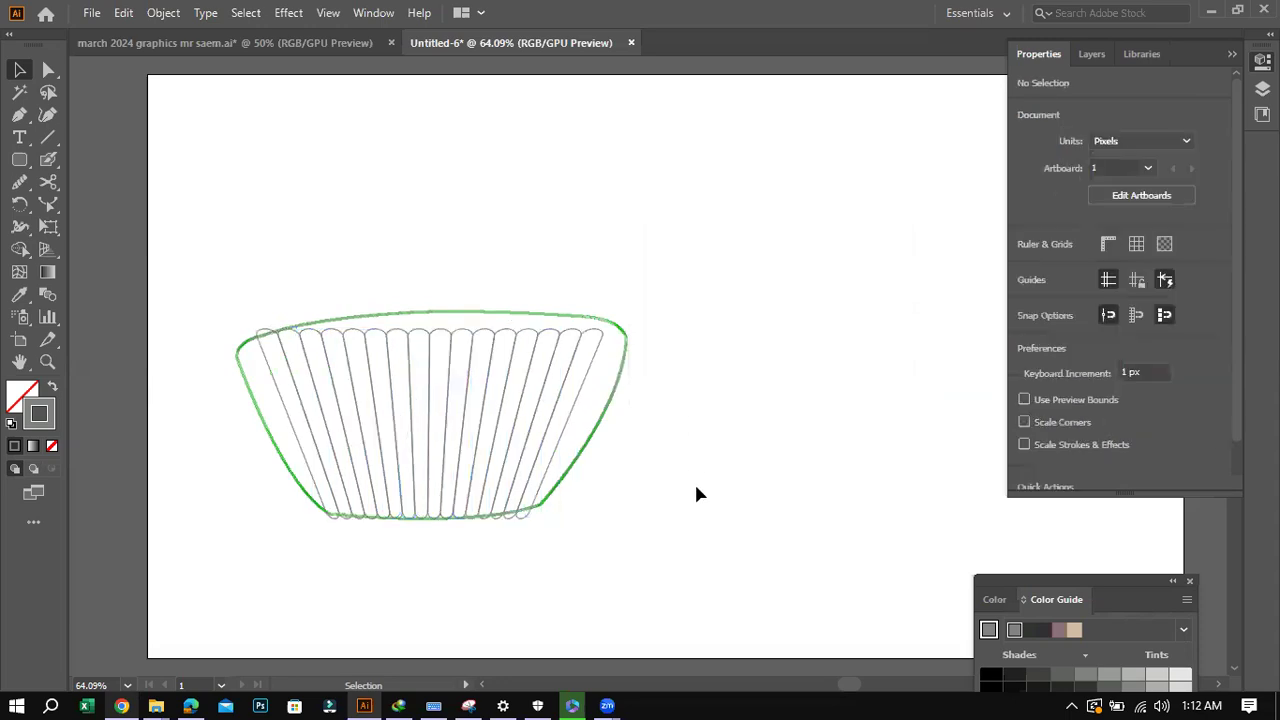
Nudge the green case outline about 8 px left and 6 px down to frame the tapered bars.
{"action": "left_click", "coordinate": [500, 421]}
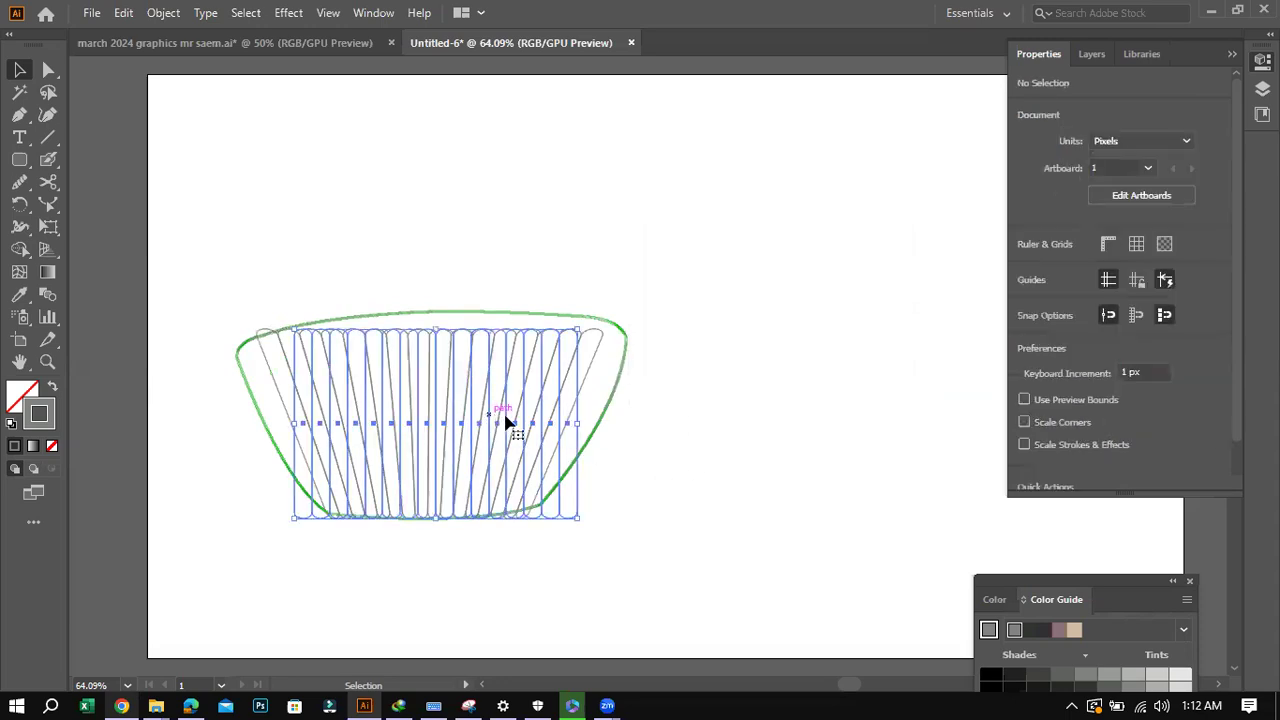
{"action": "left_click", "coordinate": [617, 383]}
{"action": "key", "text": "Left"}
{"action": "key", "text": "Left"}
{"action": "key", "text": "Left"}
{"action": "key", "text": "Left"}
{"action": "key", "text": "Left"}
{"action": "key", "text": "Left"}
{"action": "key", "text": "Left"}
{"action": "key", "text": "Left"}
{"action": "key", "text": "Left"}
{"action": "key", "text": "Left"}
{"action": "key", "text": "Left"}
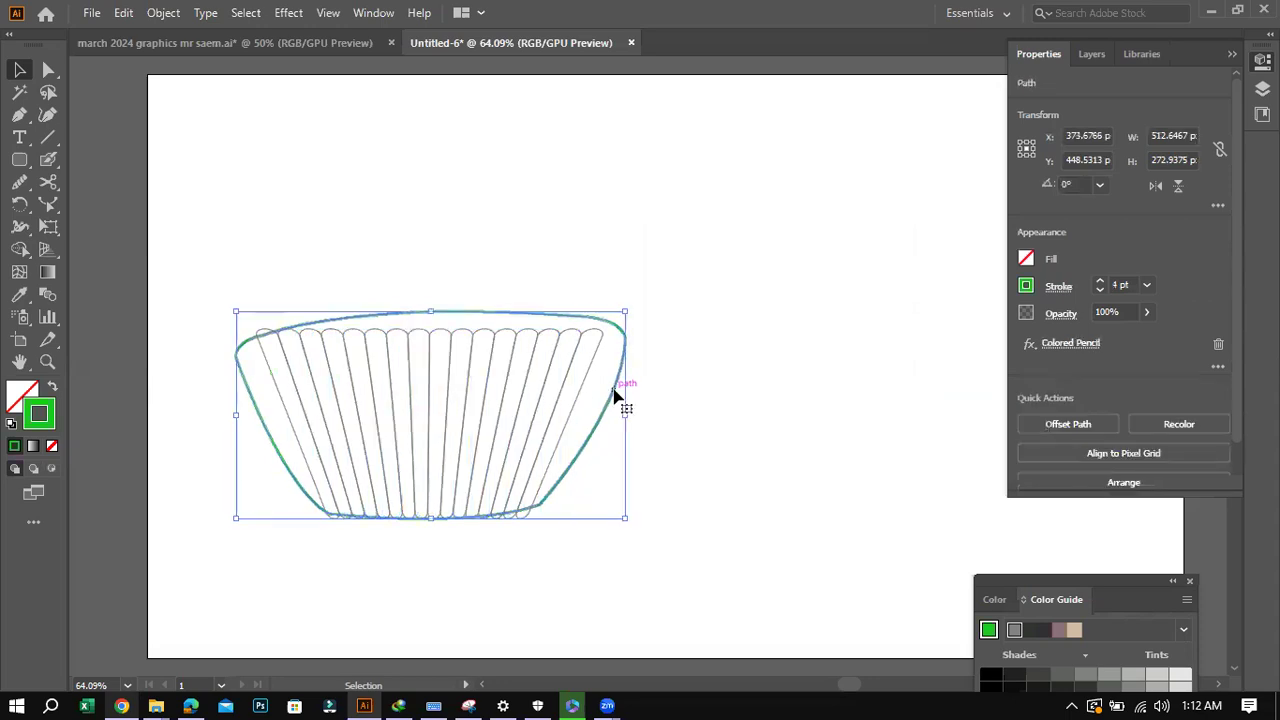
{"action": "key", "text": "Right"}
{"action": "key", "text": "Right"}
{"action": "key", "text": "Right"}
{"action": "key", "text": "Right"}
{"action": "key", "text": "Down"}
{"action": "key", "text": "Down"}
{"action": "key", "text": "Down"}
{"action": "key", "text": "Down"}
{"action": "key", "text": "Down"}
{"action": "key", "text": "Down"}
{"action": "key", "text": "Down"}
{"action": "key", "text": "Down"}
{"action": "key", "text": "Left"}
{"action": "key", "text": "Left"}
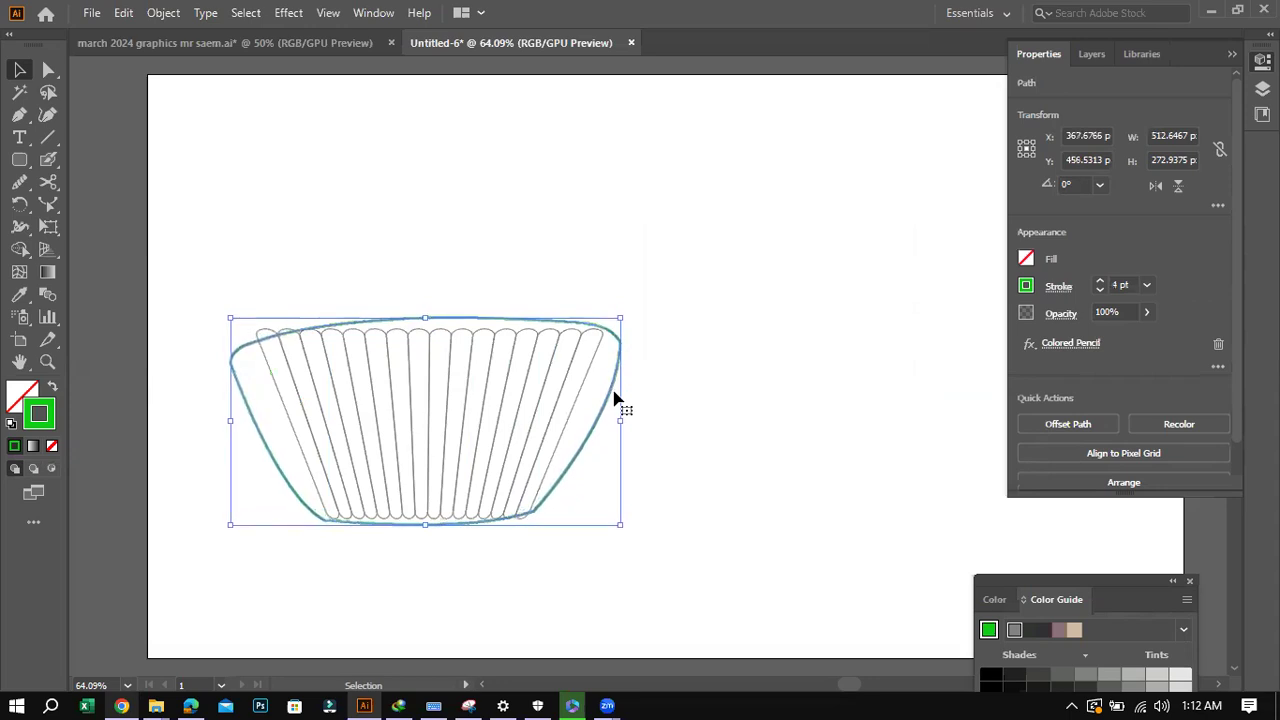
{"action": "key", "text": "Up"}
{"action": "key", "text": "Up"}
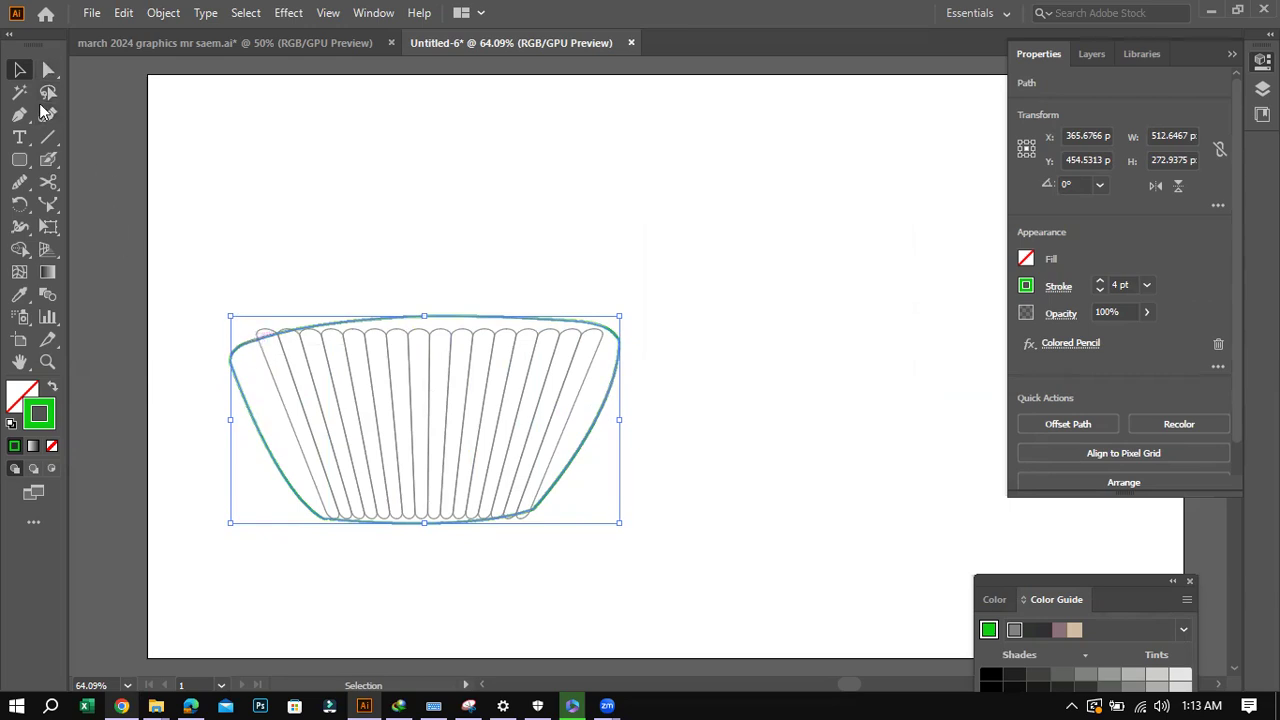
Try adding a second Free Distort to the bar group that pulls both bottom corners further inward.
{"action": "left_click", "coordinate": [353, 435]}
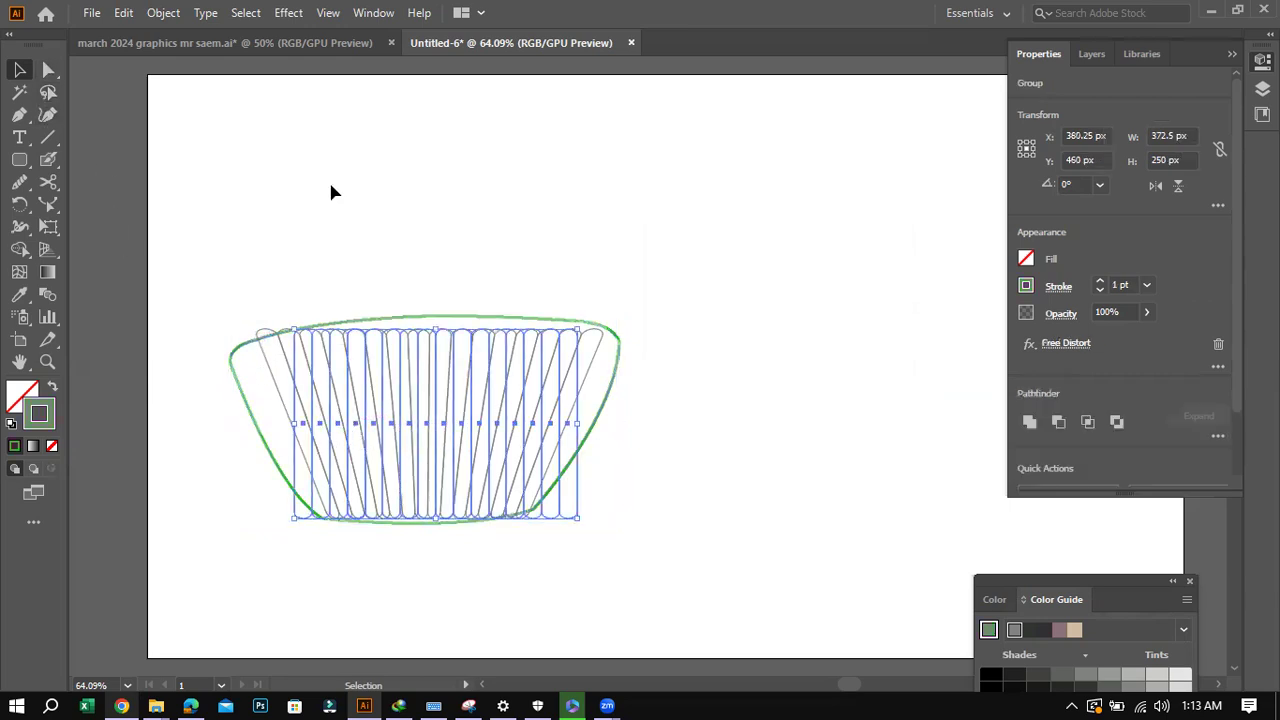
{"action": "left_click", "coordinate": [288, 12]}
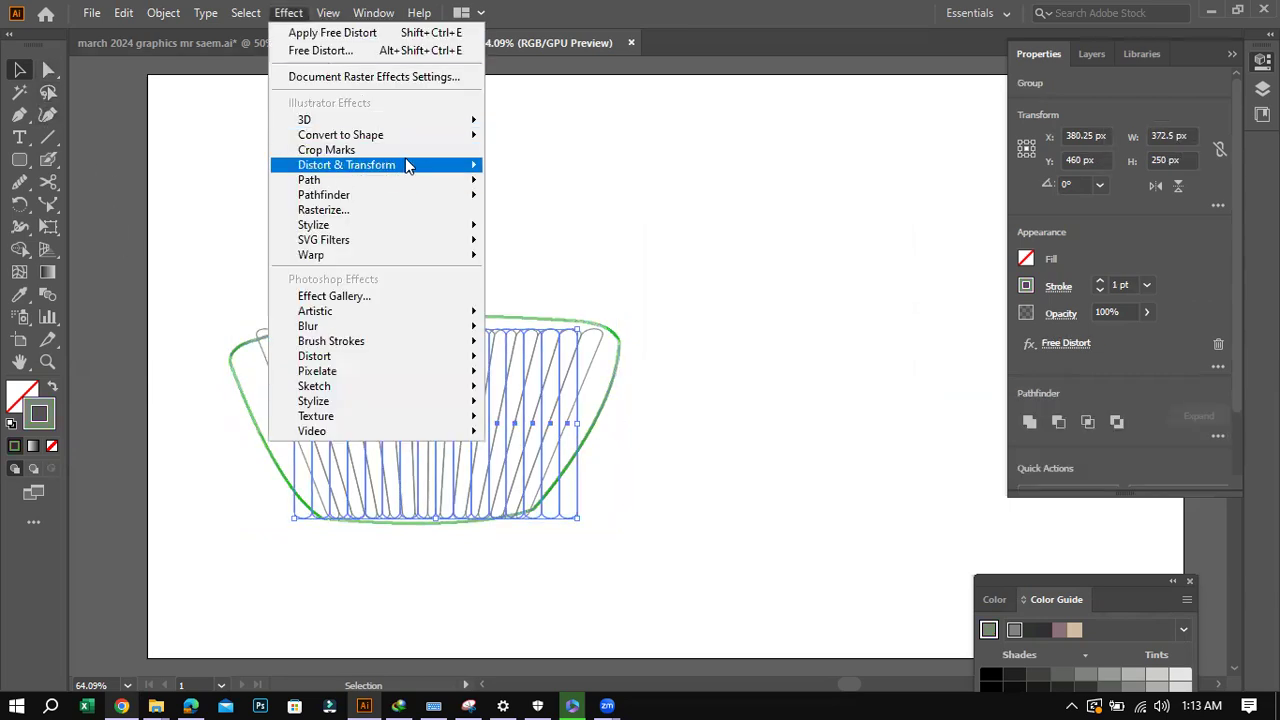
{"action": "mouse_move", "coordinate": [406, 165]}
{"action": "left_click", "coordinate": [540, 168]}
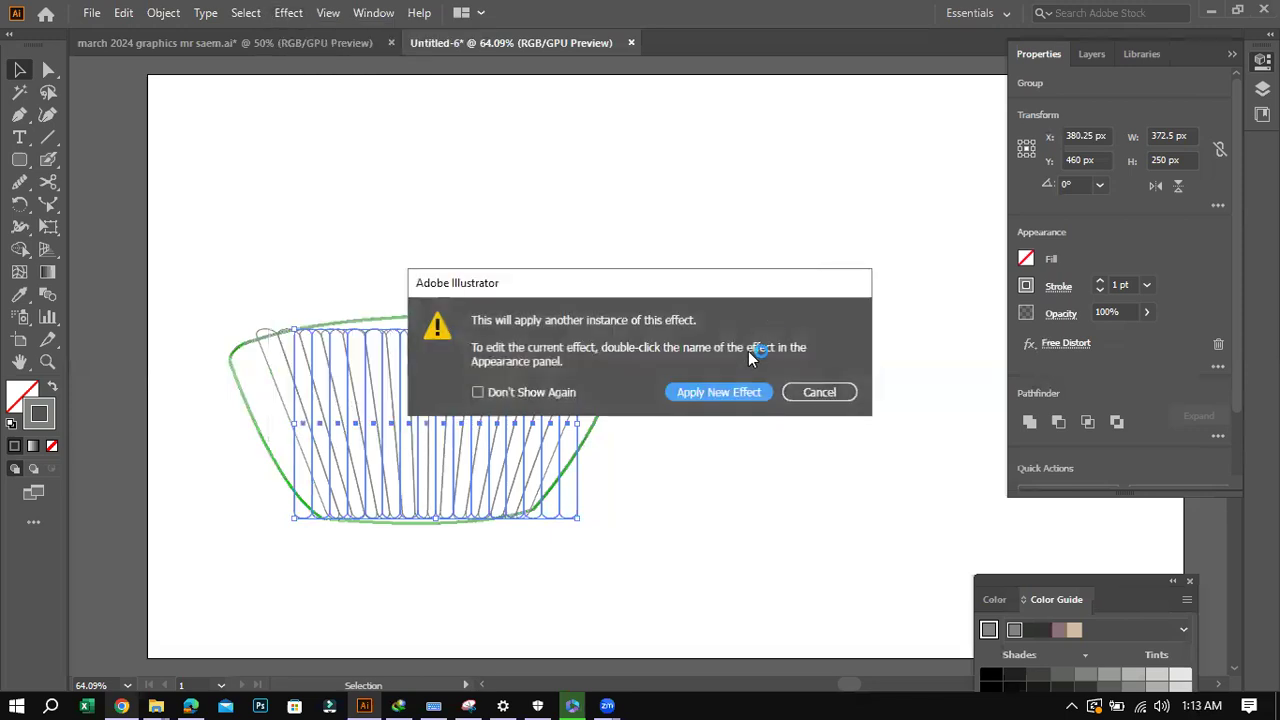
{"action": "left_click", "coordinate": [702, 392]}
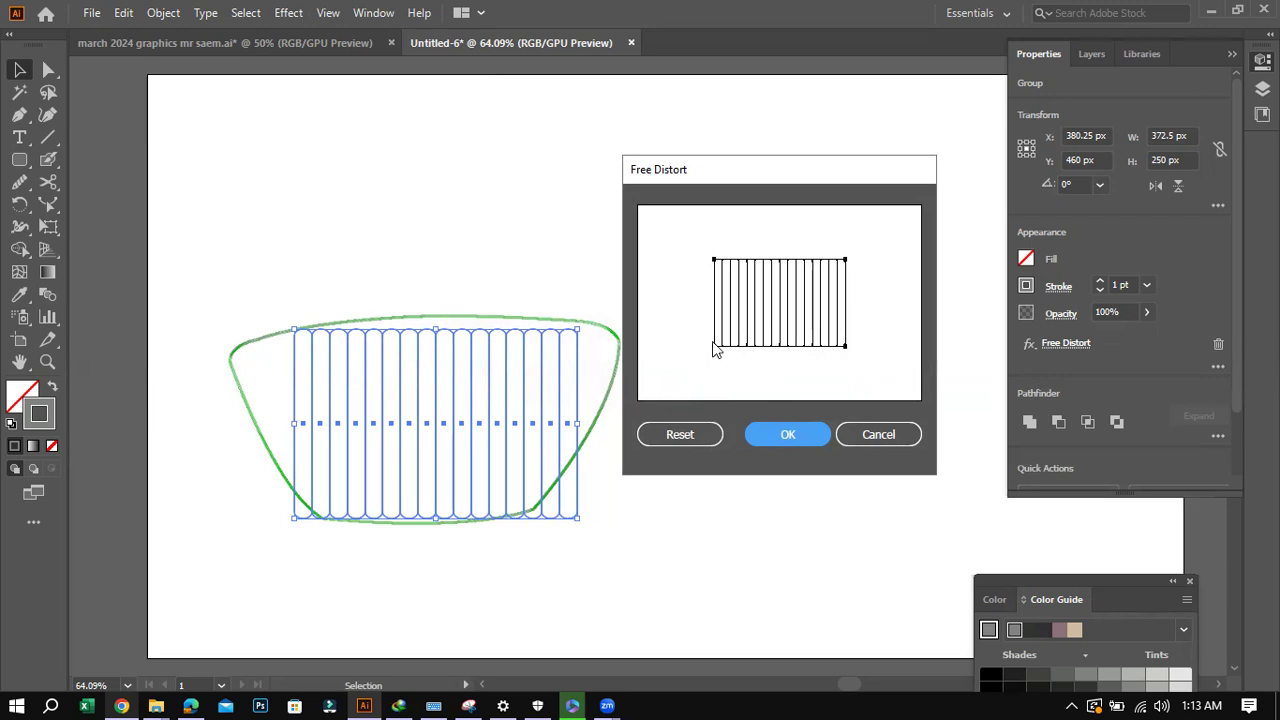
{"action": "left_click_drag", "start_coordinate": [714, 346], "coordinate": [731, 347]}
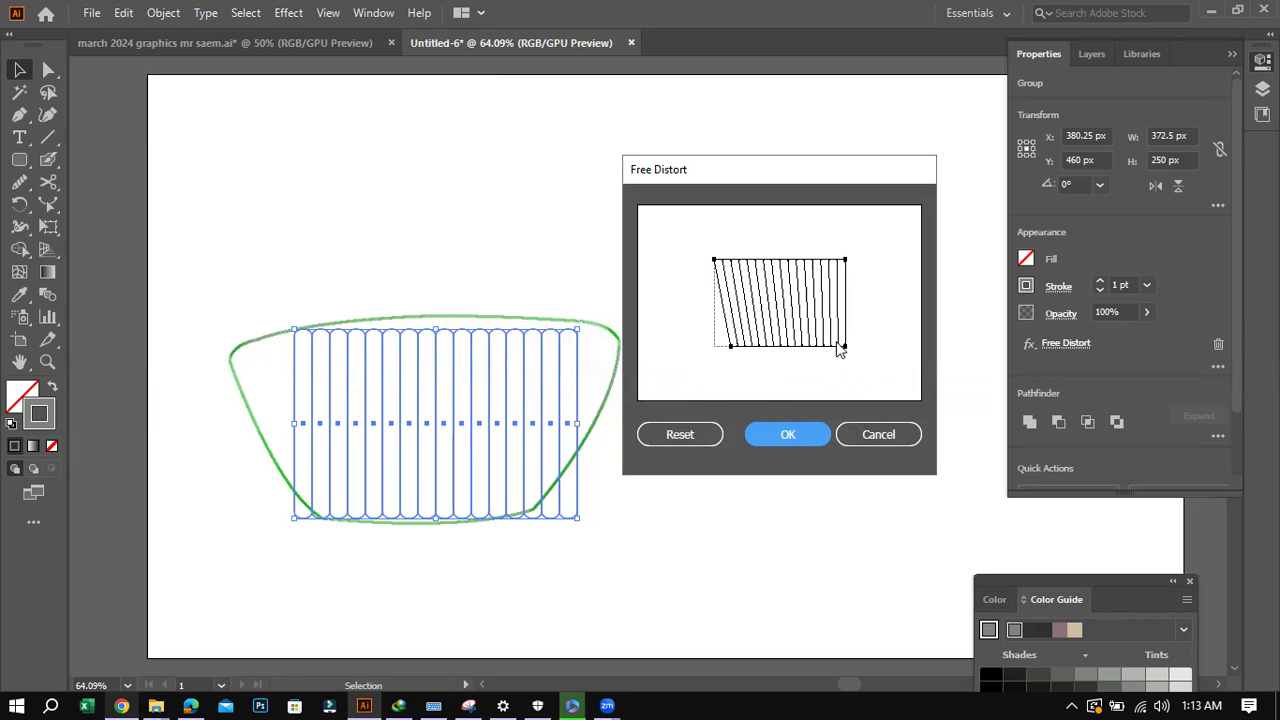
{"action": "left_click_drag", "start_coordinate": [846, 347], "coordinate": [820, 350]}
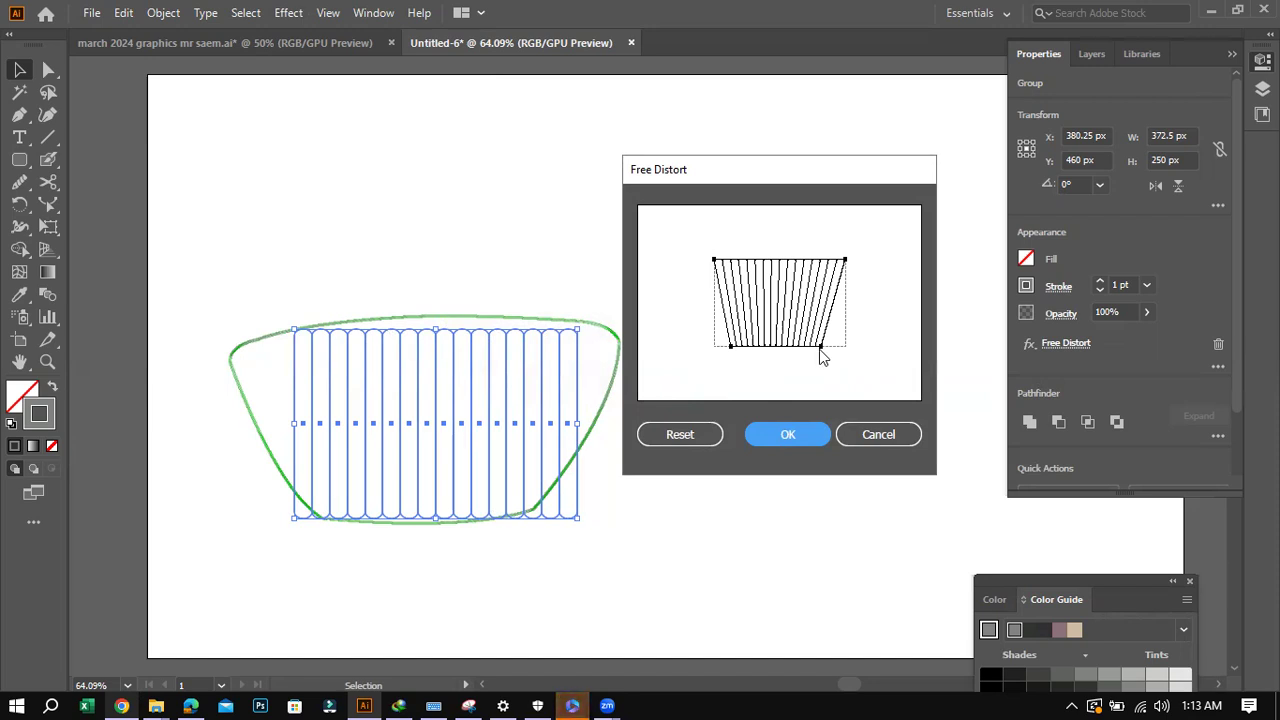
{"action": "left_click", "coordinate": [800, 431]}
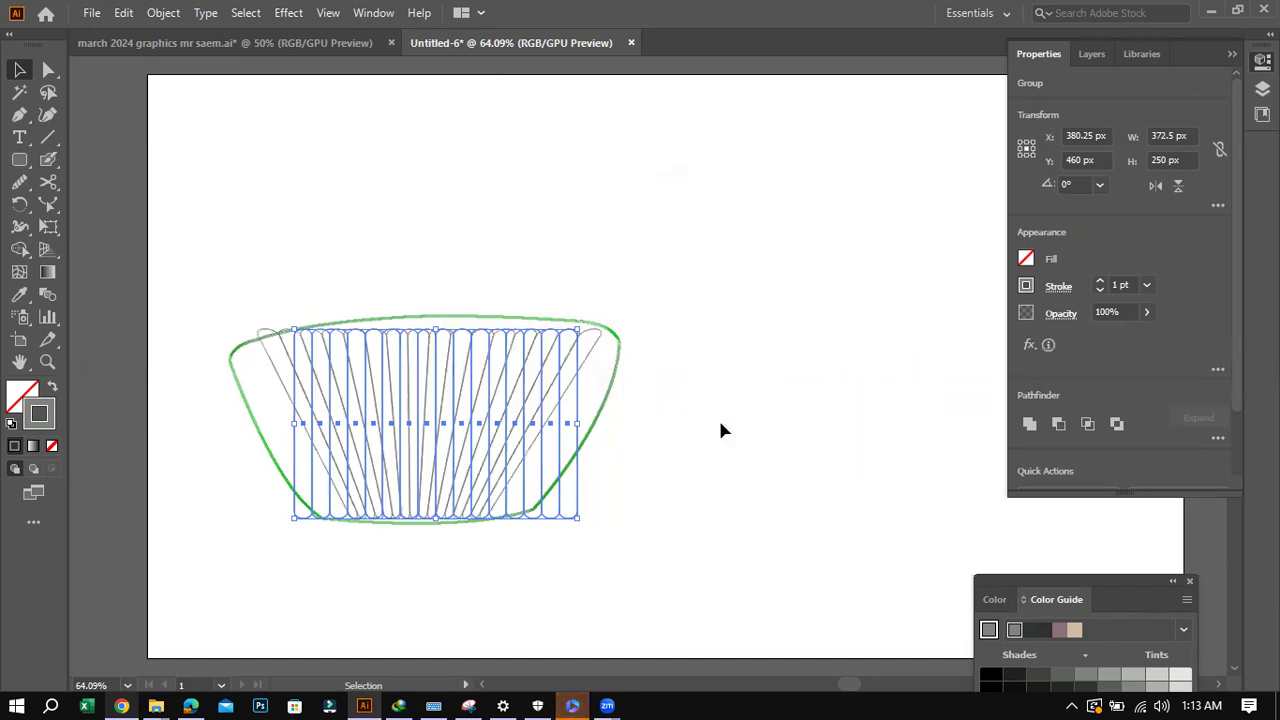
{"action": "left_click", "coordinate": [871, 438]}
Try another Free Distort on the bars, moving the bottom corners inward and the top corners outward and slightly down.
{"action": "left_click", "coordinate": [544, 402]}
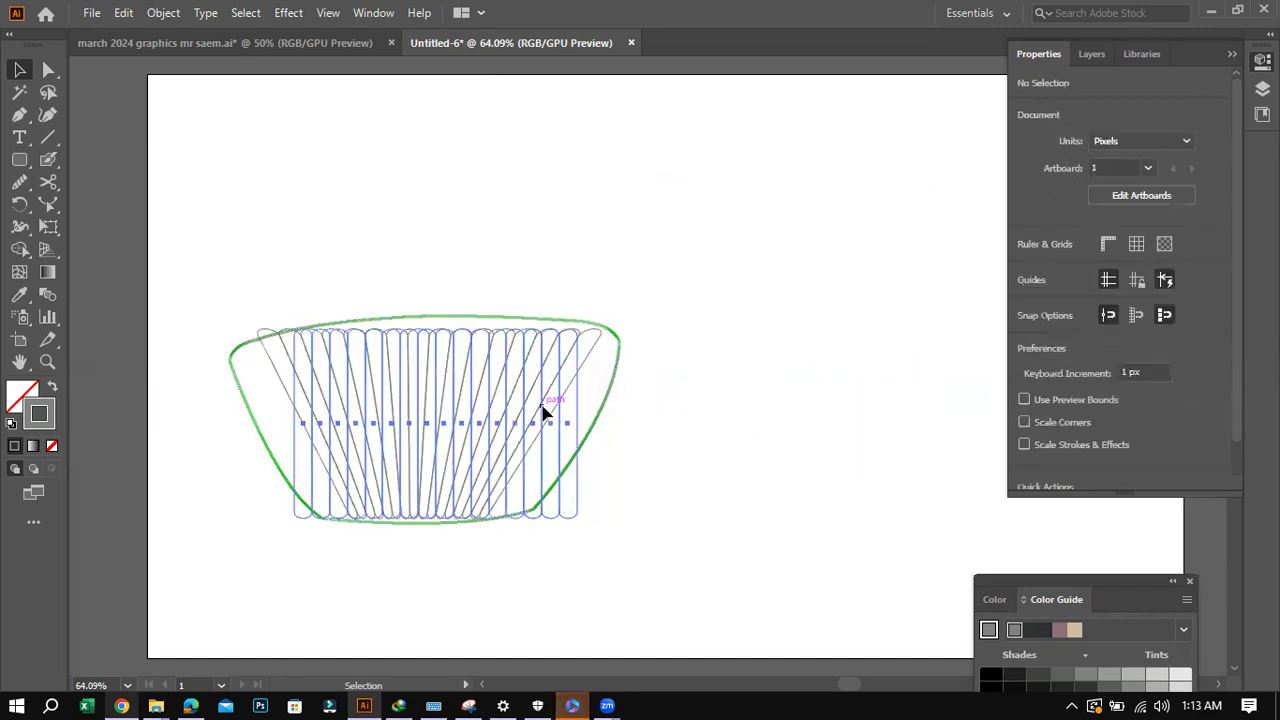
{"action": "left_click", "coordinate": [288, 13]}
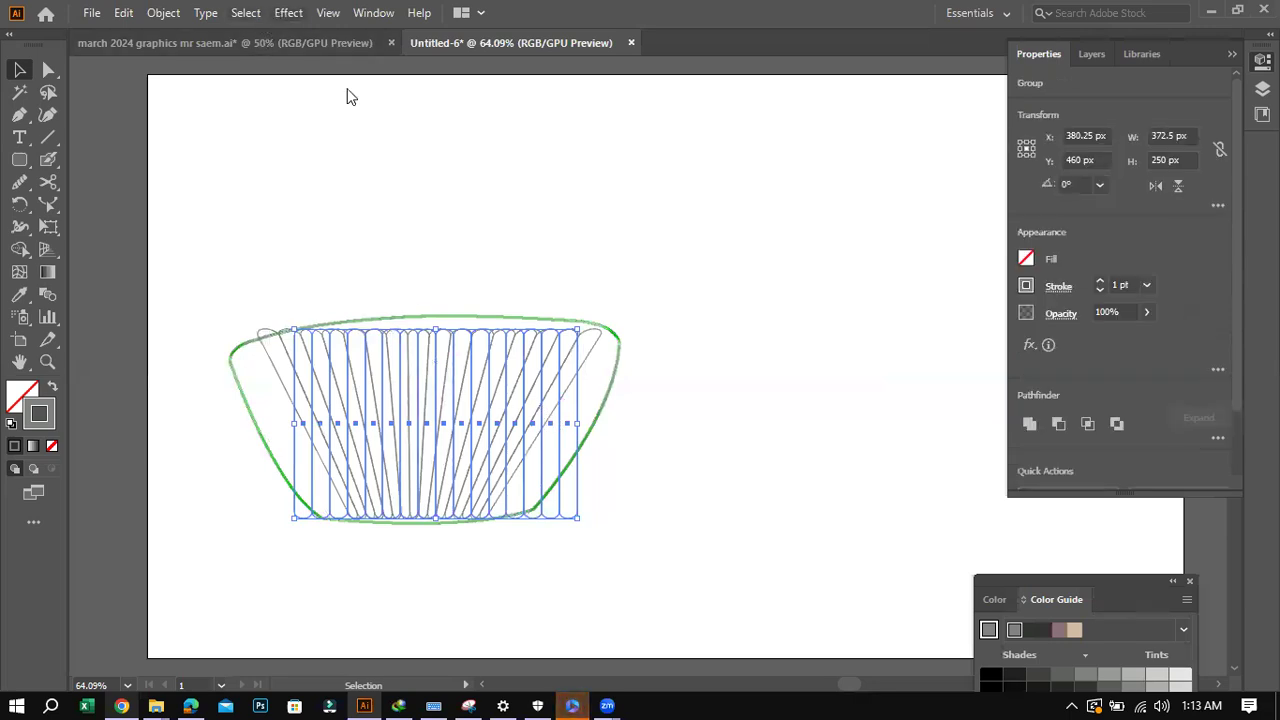
{"action": "mouse_move", "coordinate": [469, 166]}
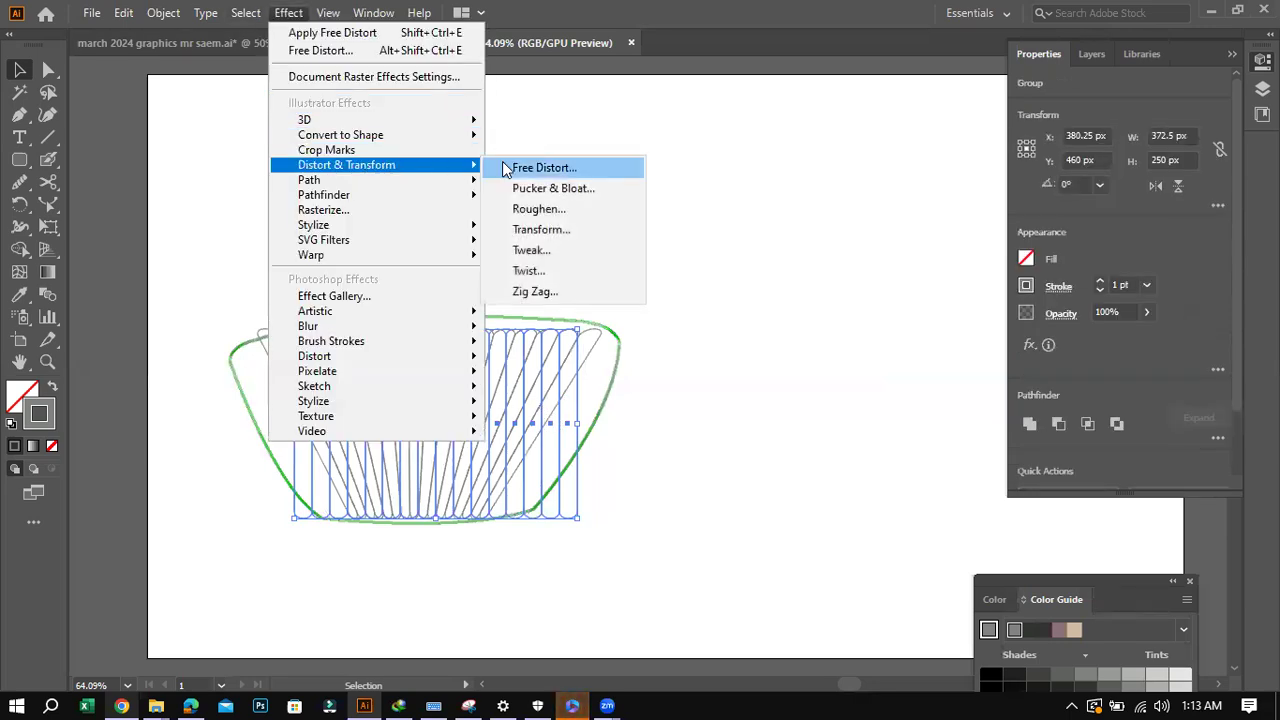
{"action": "left_click", "coordinate": [540, 168]}
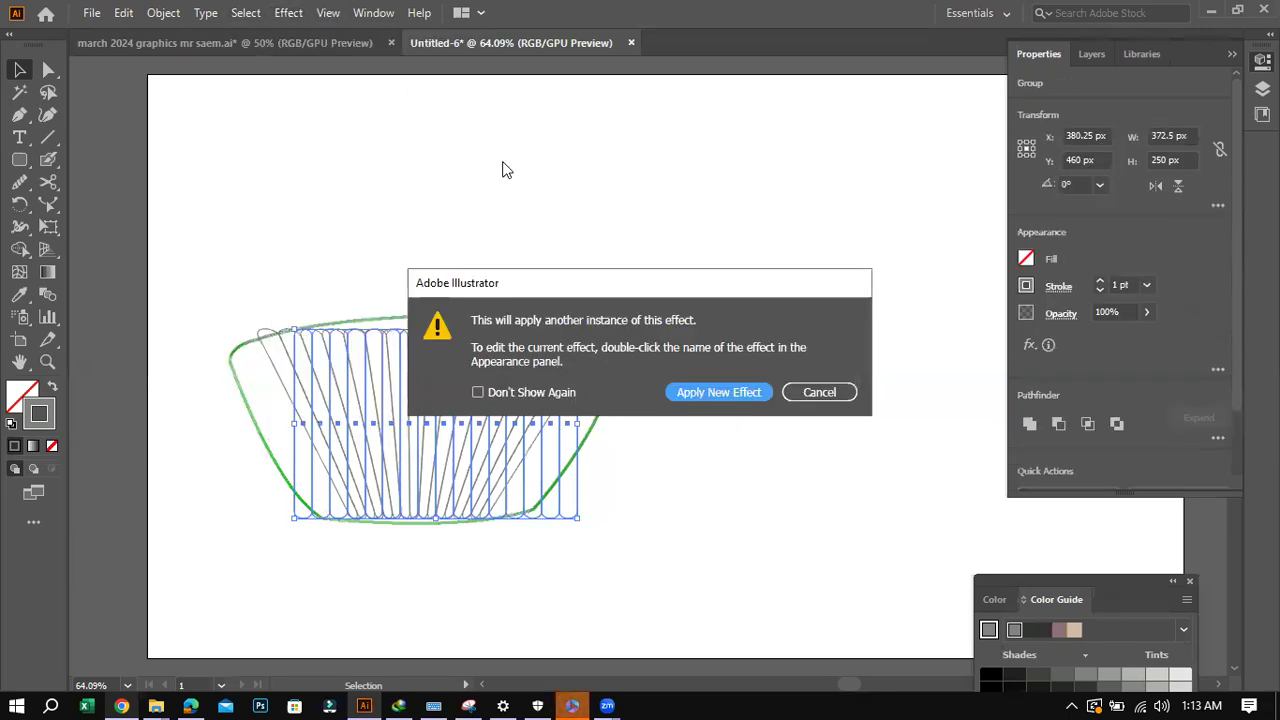
{"action": "left_click", "coordinate": [705, 392]}
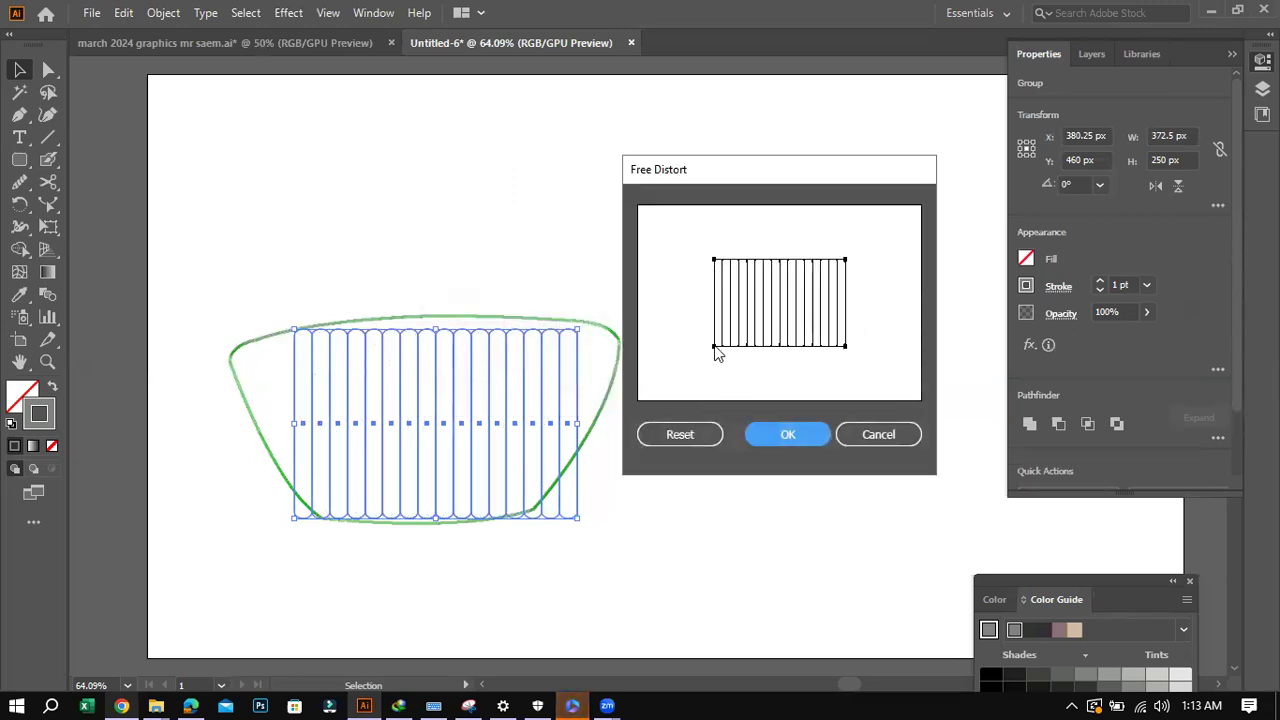
{"action": "left_click_drag", "start_coordinate": [716, 350], "coordinate": [737, 355]}
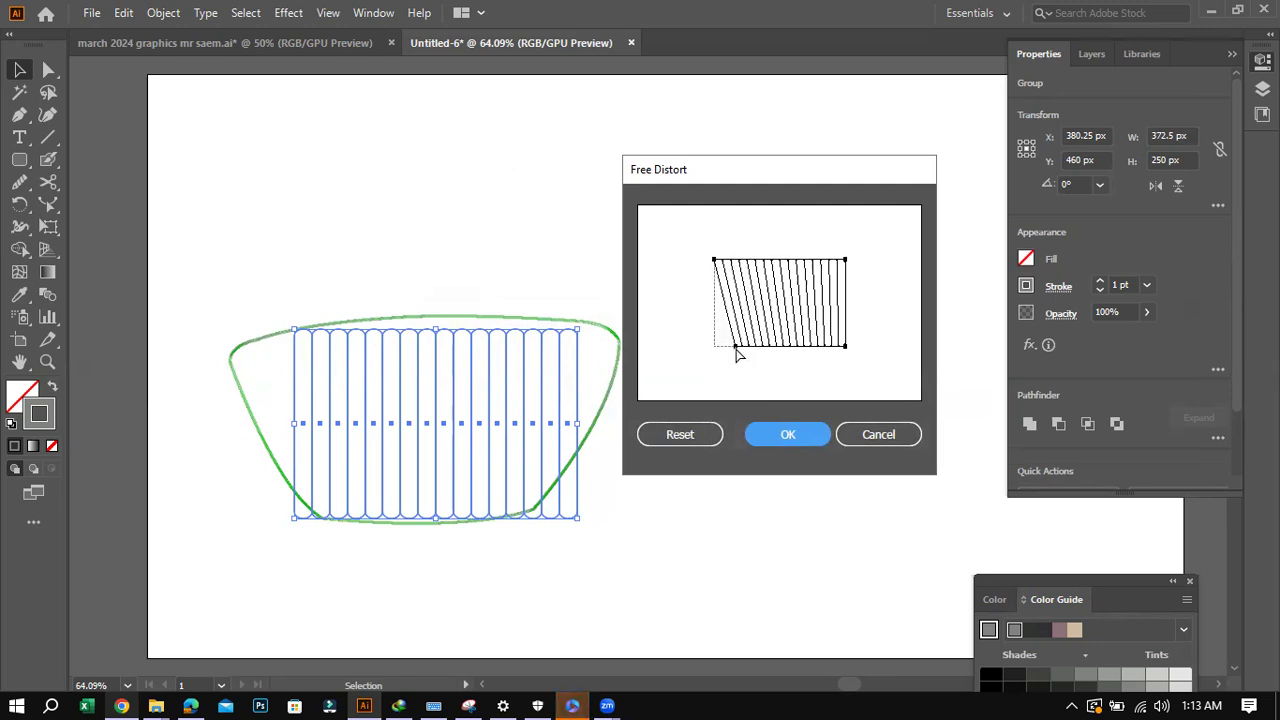
{"action": "left_click_drag", "start_coordinate": [843, 356], "coordinate": [828, 357]}
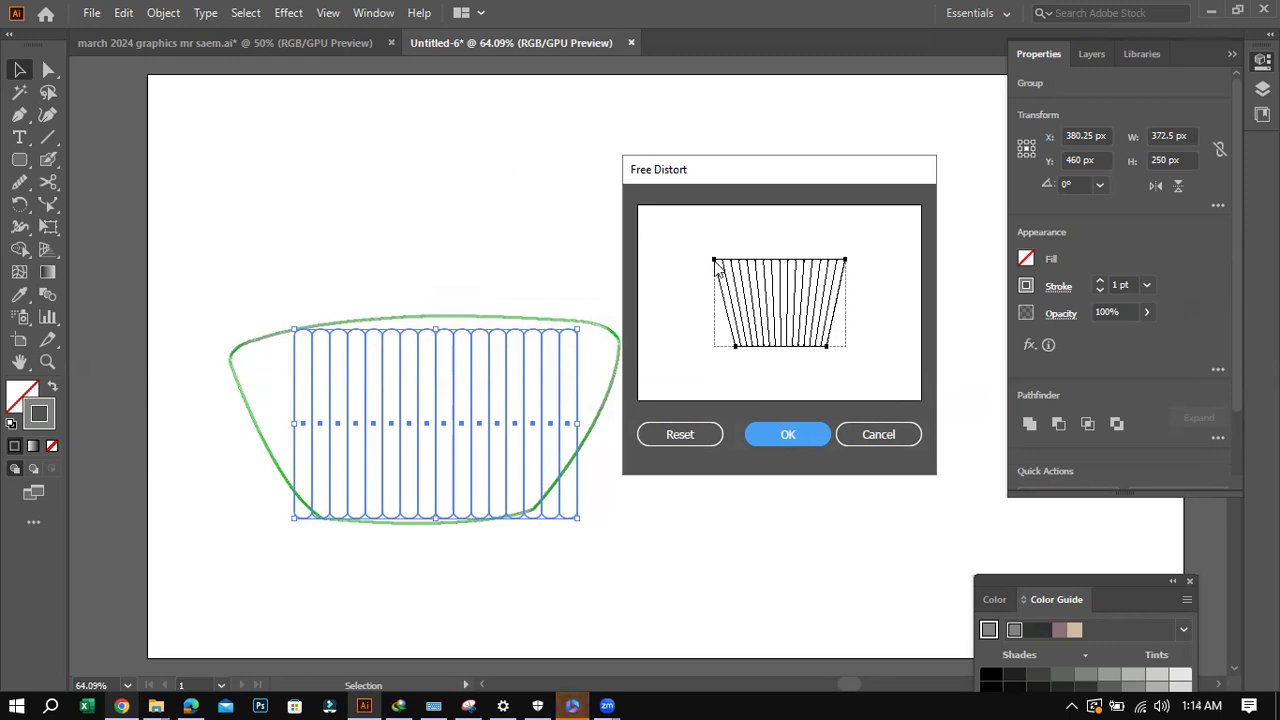
{"action": "left_click_drag", "start_coordinate": [713, 263], "coordinate": [706, 269]}
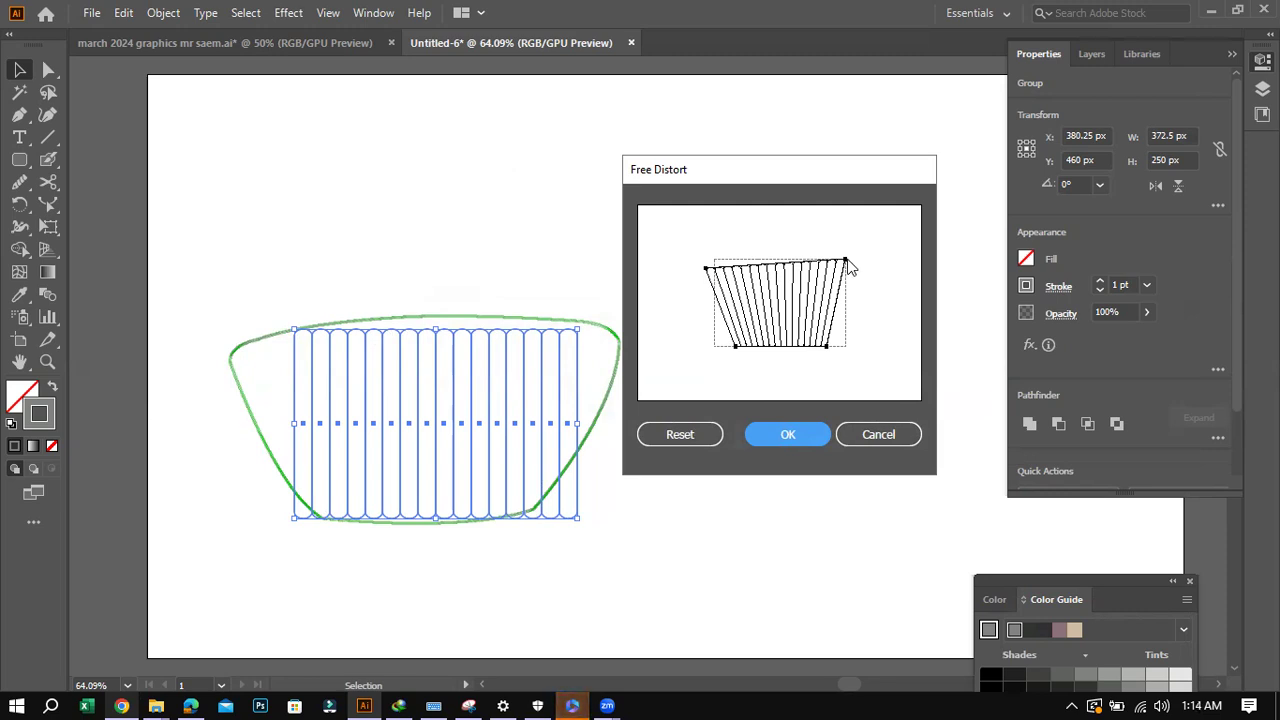
{"action": "left_click_drag", "start_coordinate": [847, 259], "coordinate": [854, 270]}
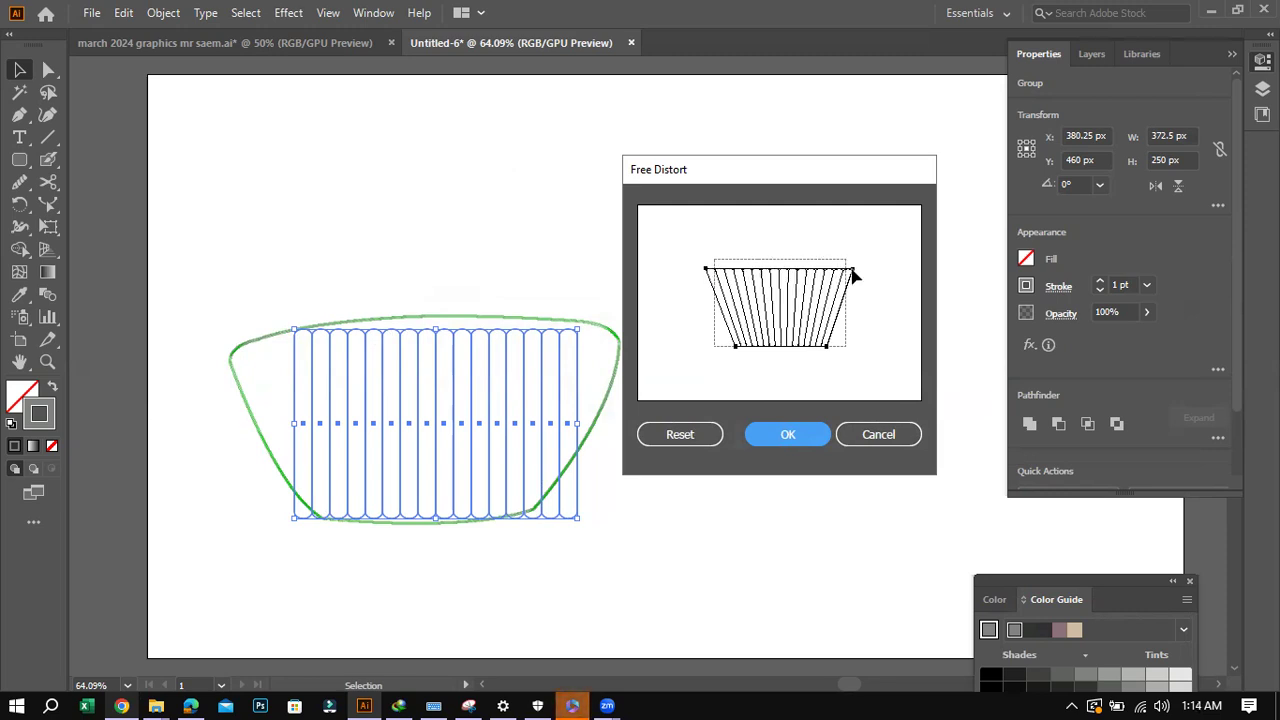
{"action": "left_click", "coordinate": [789, 436]}
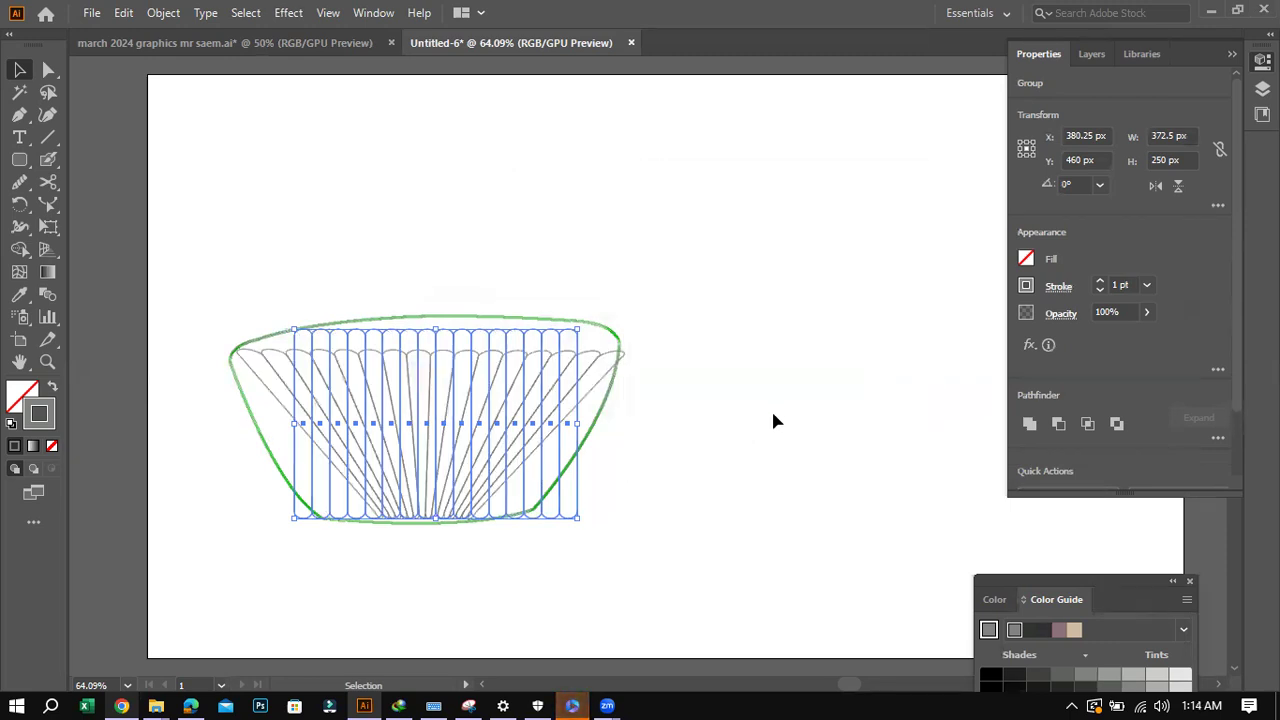
{"action": "left_click", "coordinate": [774, 413]}
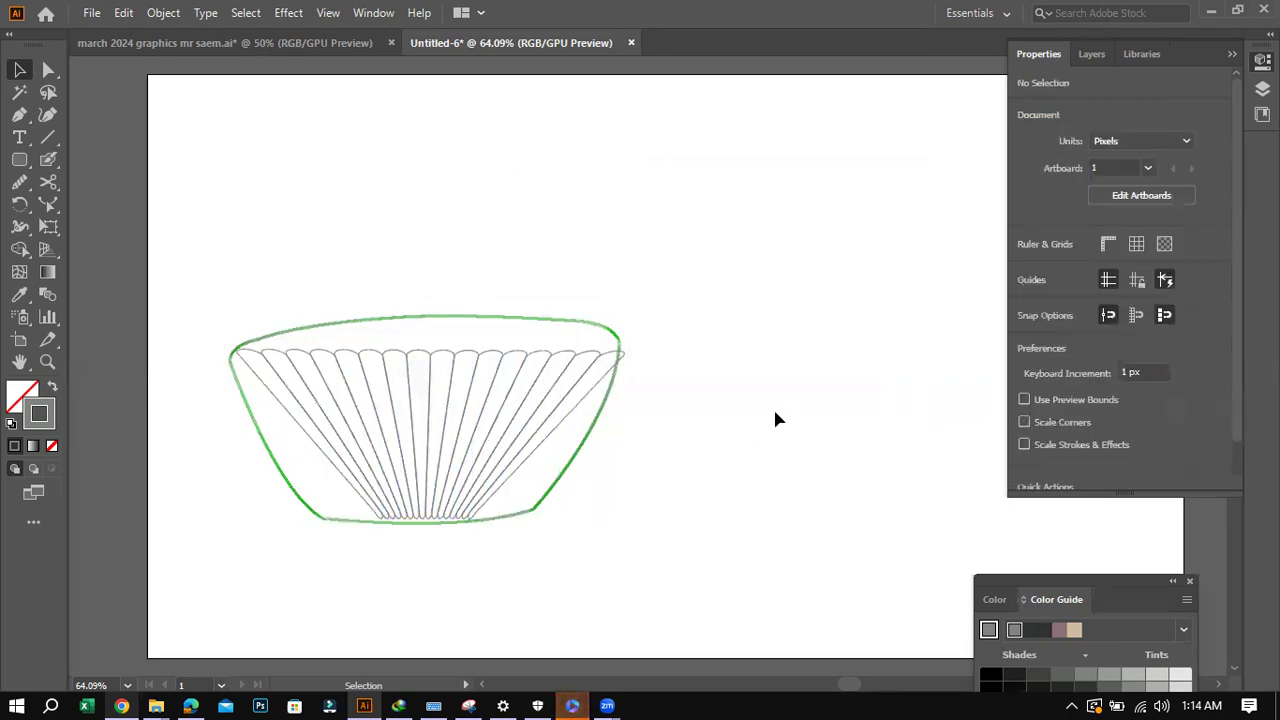
Undo the two extra distortions of the bar group, keeping only the first Free Distort, and deselect.
{"action": "key", "text": "ctrl+a"}
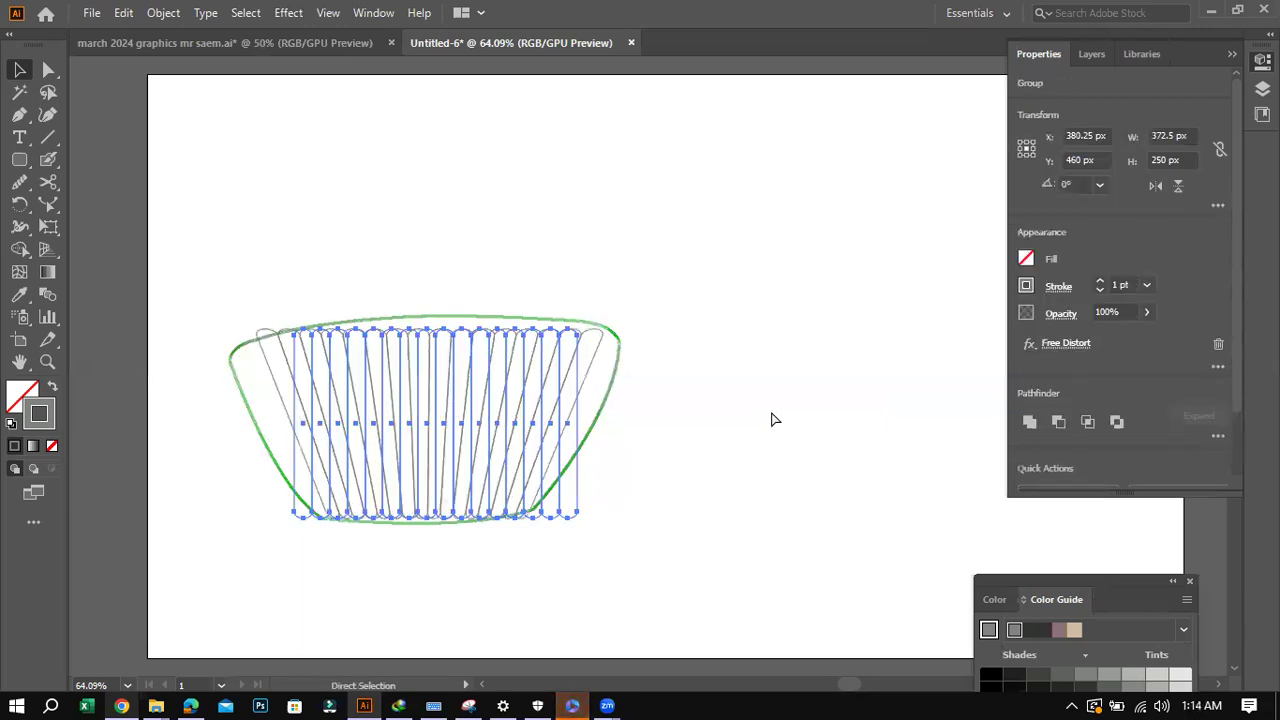
{"action": "left_click", "coordinate": [793, 432]}
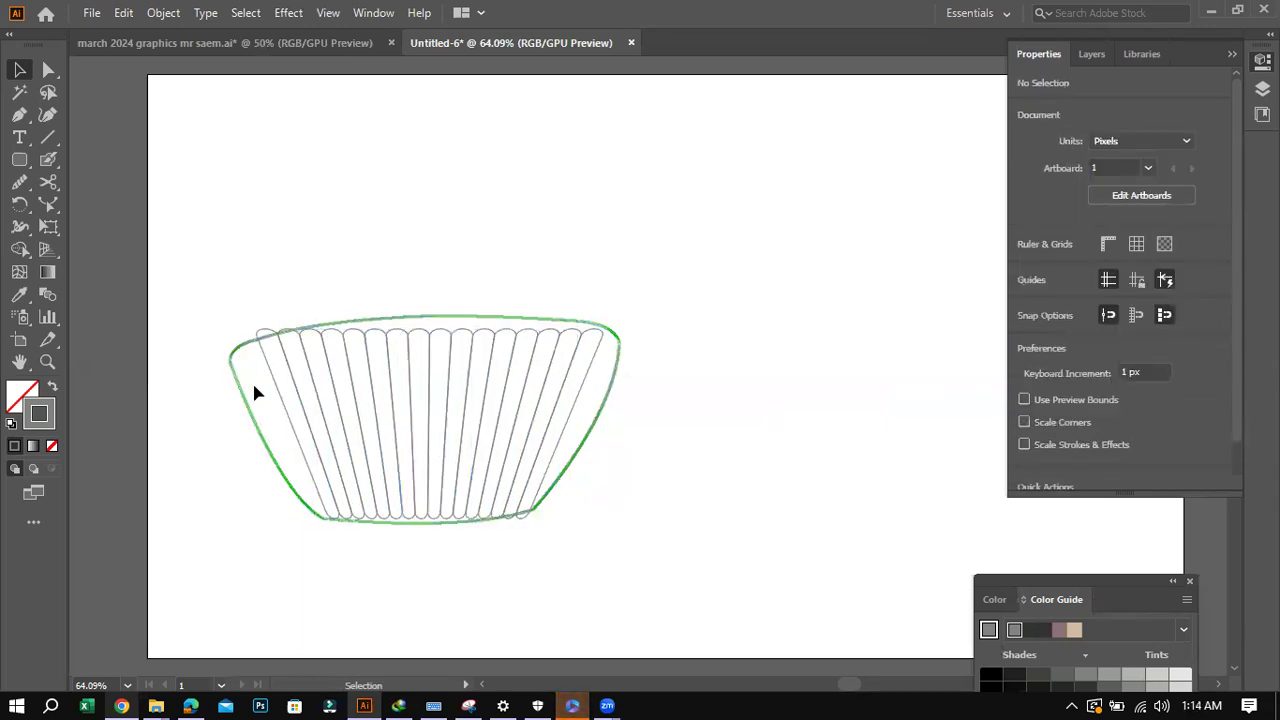
Stretch the case outline upward to about 284 px high and reselect the bar group.
{"action": "left_click", "coordinate": [245, 352]}
{"action": "left_click_drag", "start_coordinate": [428, 308], "coordinate": [426, 309]}
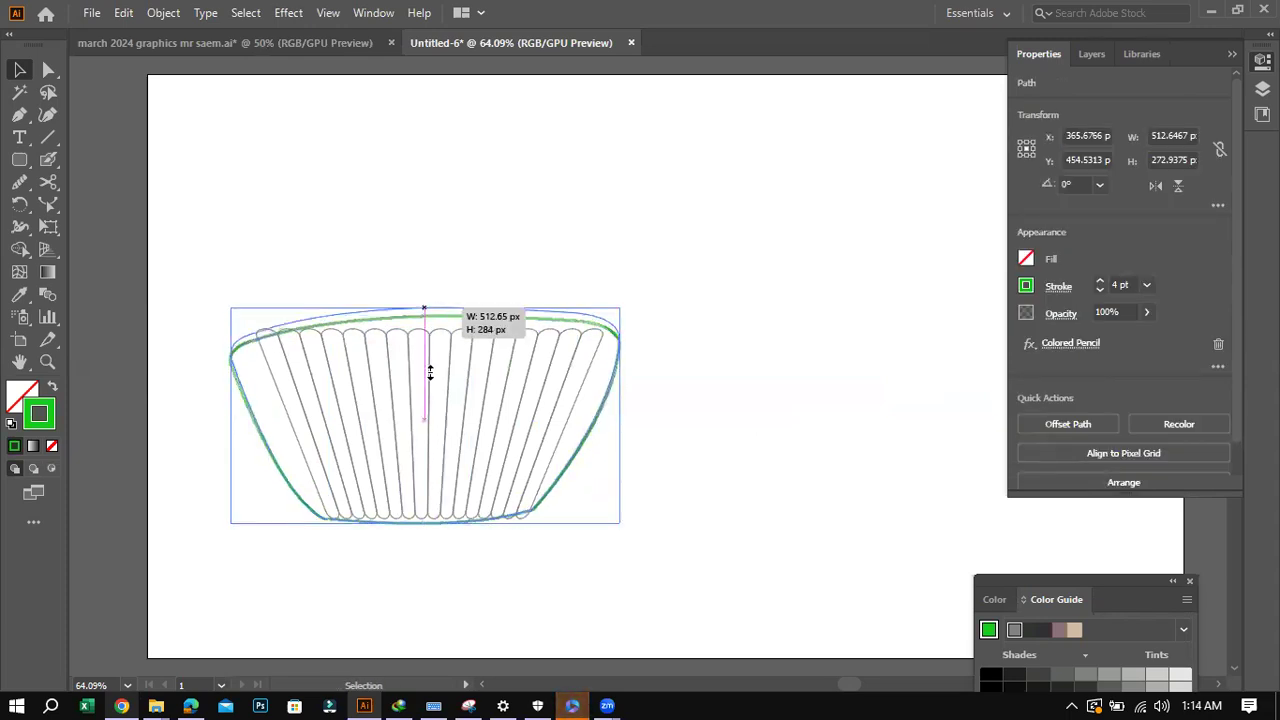
{"action": "left_click_drag", "start_coordinate": [430, 372], "coordinate": [428, 310]}
{"action": "left_click", "coordinate": [385, 553]}
{"action": "left_click", "coordinate": [400, 508]}
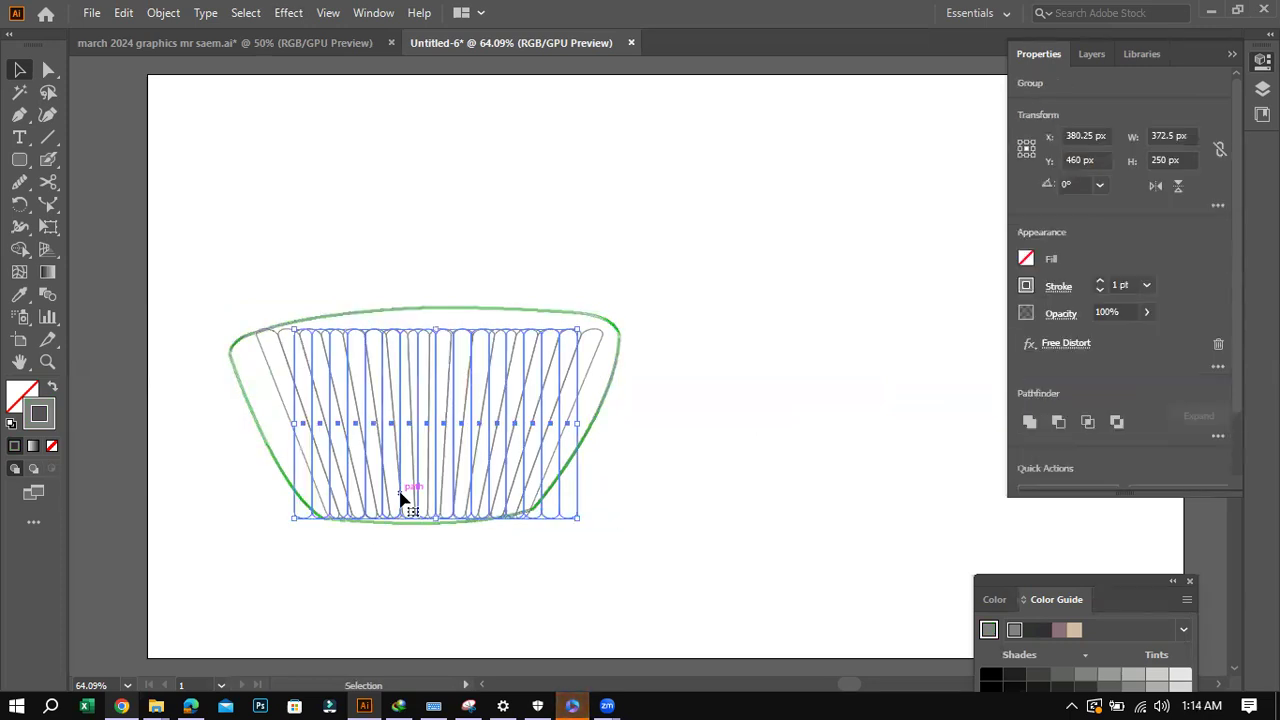
Fill the bar group with white (FFFFFF) and deselect it.
{"action": "left_click", "coordinate": [411, 549]}
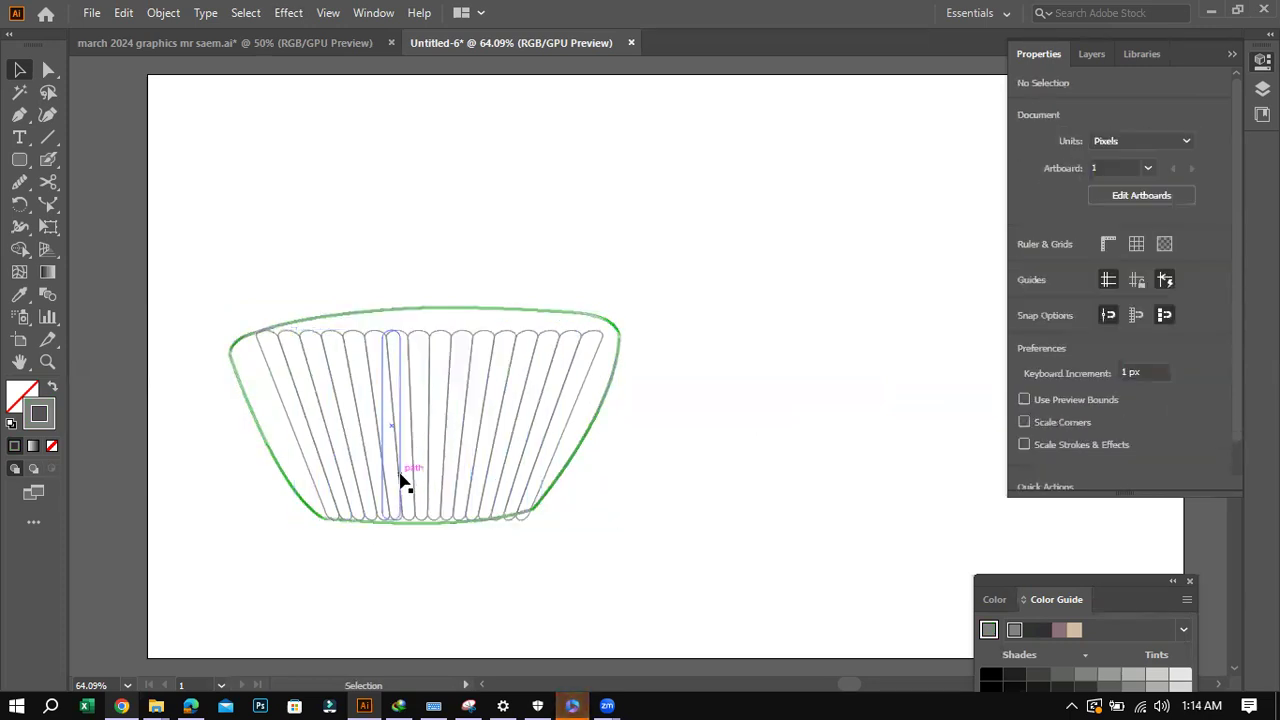
{"action": "left_click", "coordinate": [400, 481]}
{"action": "left_click", "coordinate": [20, 398]}
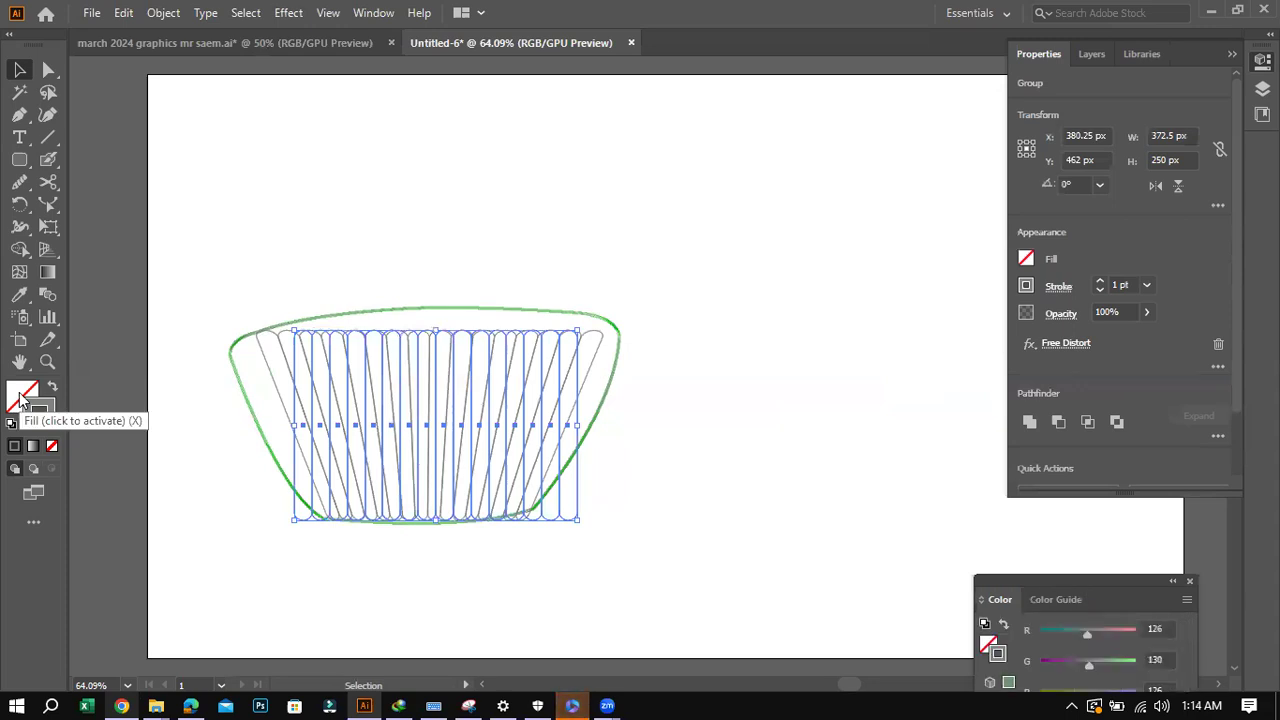
{"action": "double_click", "coordinate": [20, 398]}
{"action": "left_click", "coordinate": [477, 411]}
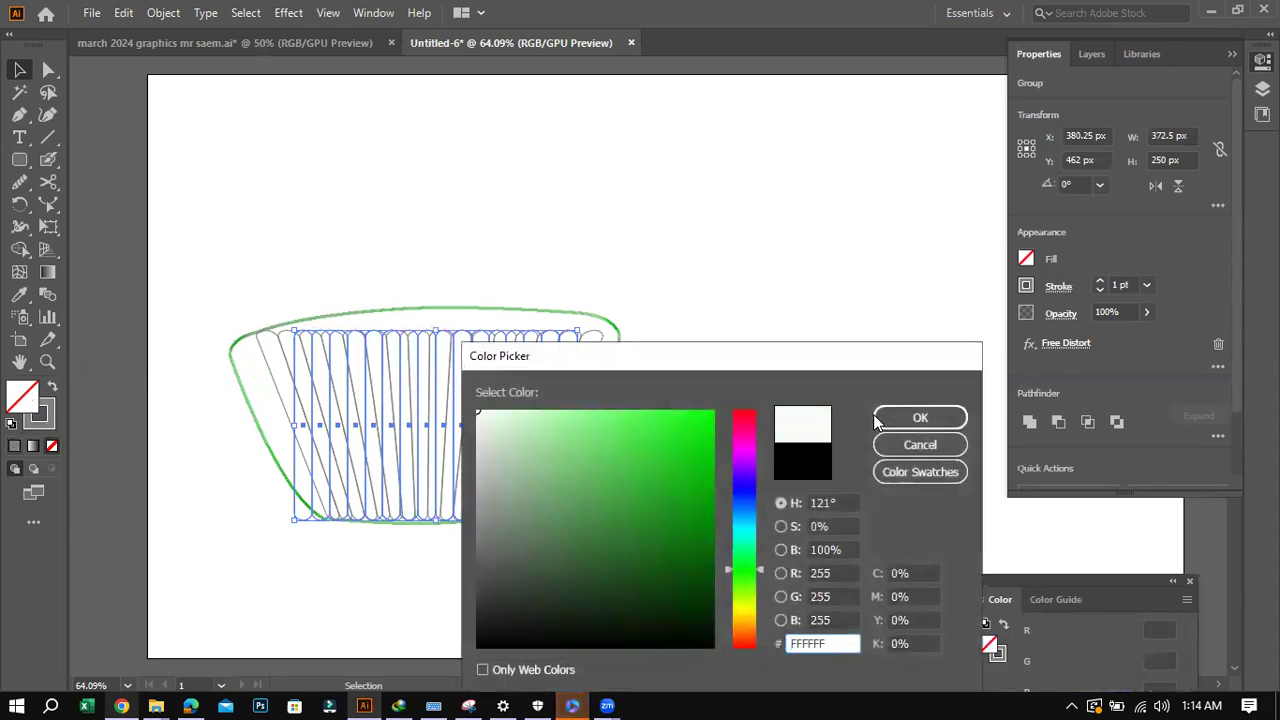
{"action": "left_click", "coordinate": [919, 417]}
{"action": "left_click", "coordinate": [684, 238]}
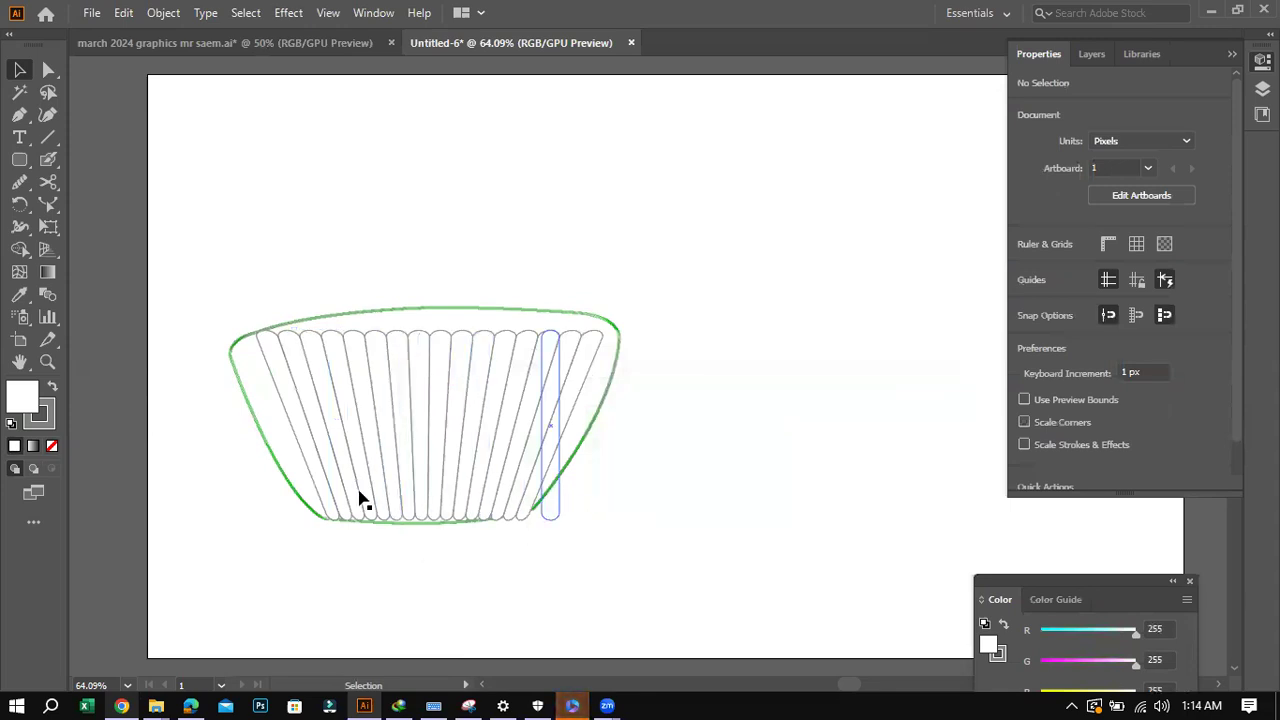
Compare the pleated case with the assembled cupcake picture in P4.pdf in Chrome, returning to Illustrator.
{"action": "left_click", "coordinate": [121, 706]}
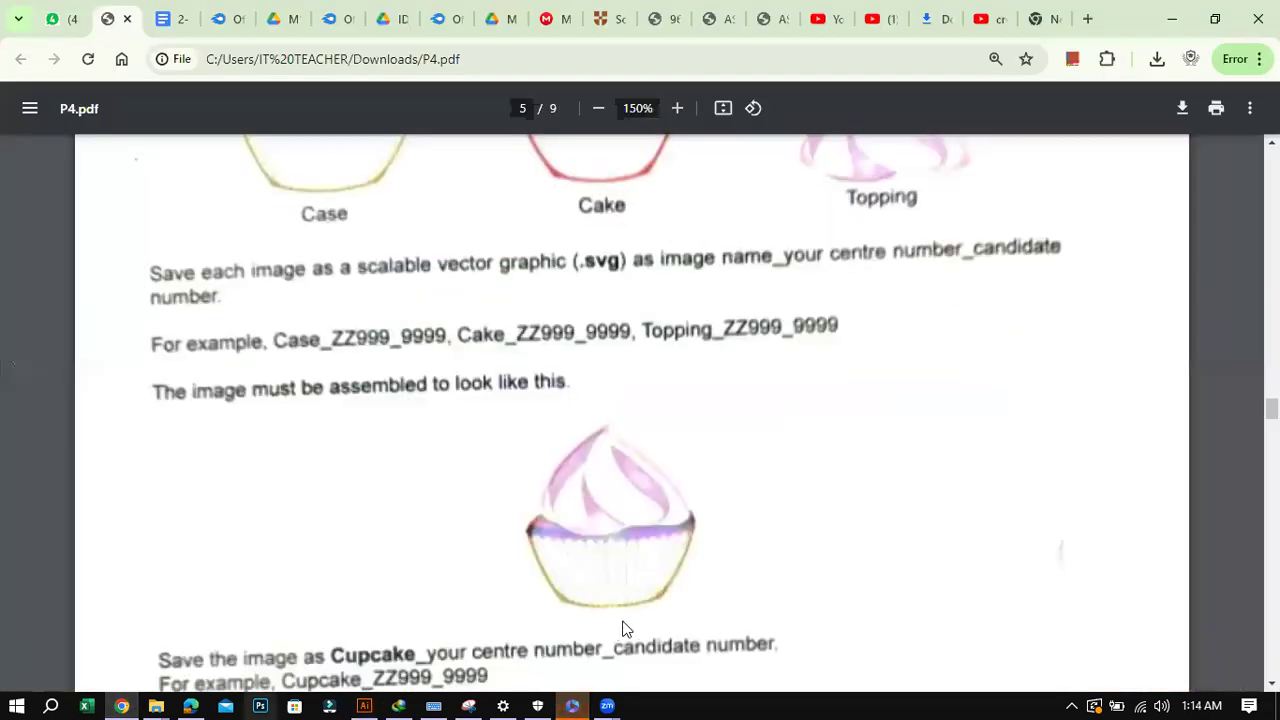
{"action": "left_click", "coordinate": [121, 706]}
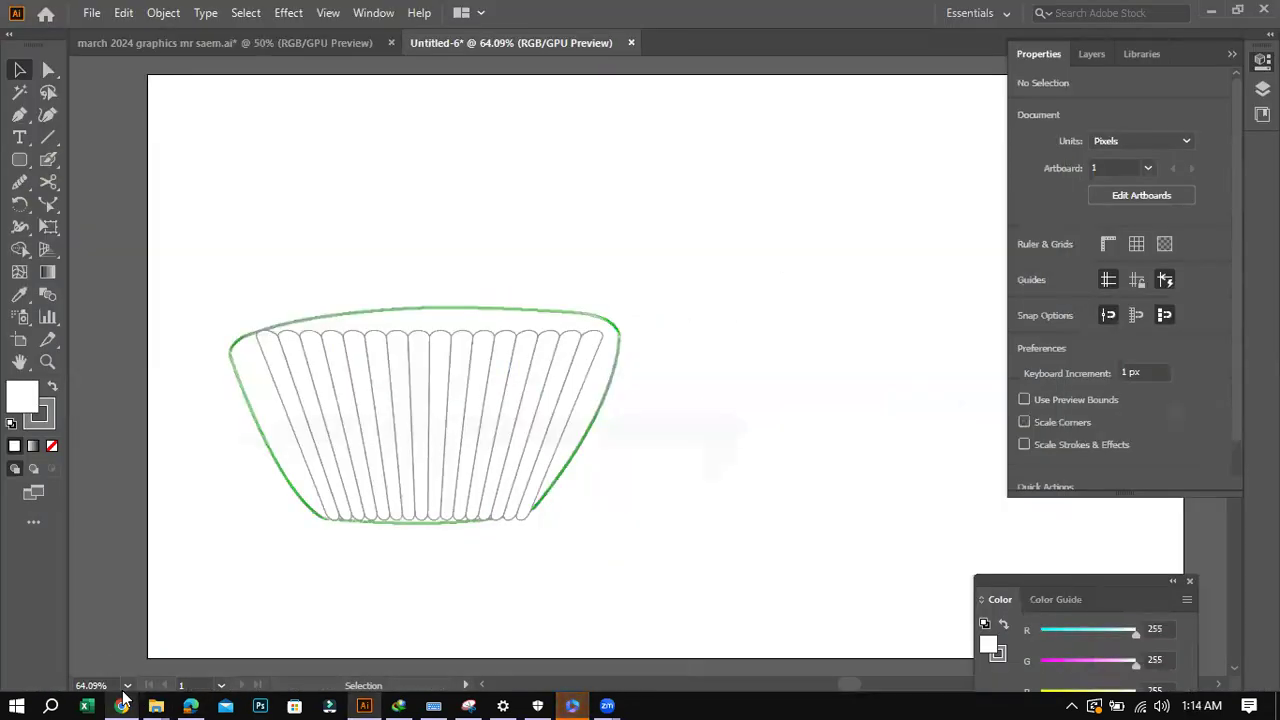
{"action": "left_click", "coordinate": [124, 698]}
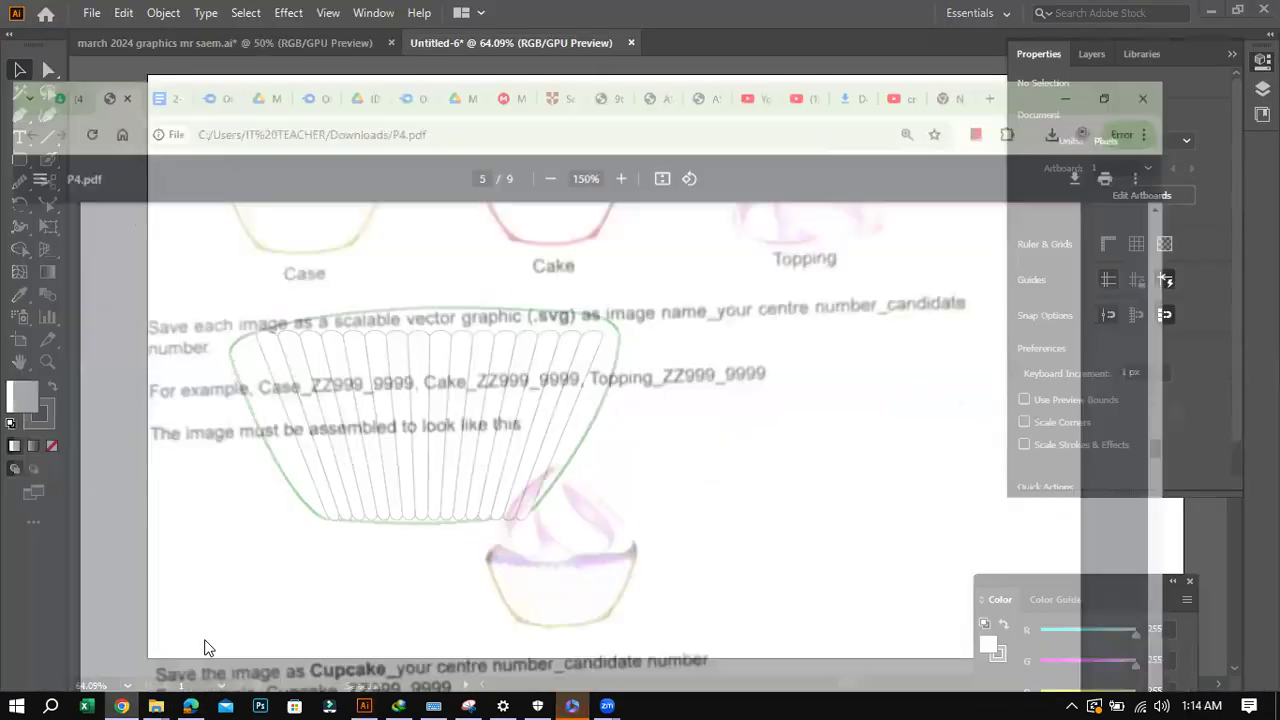
{"action": "left_click", "coordinate": [124, 705]}
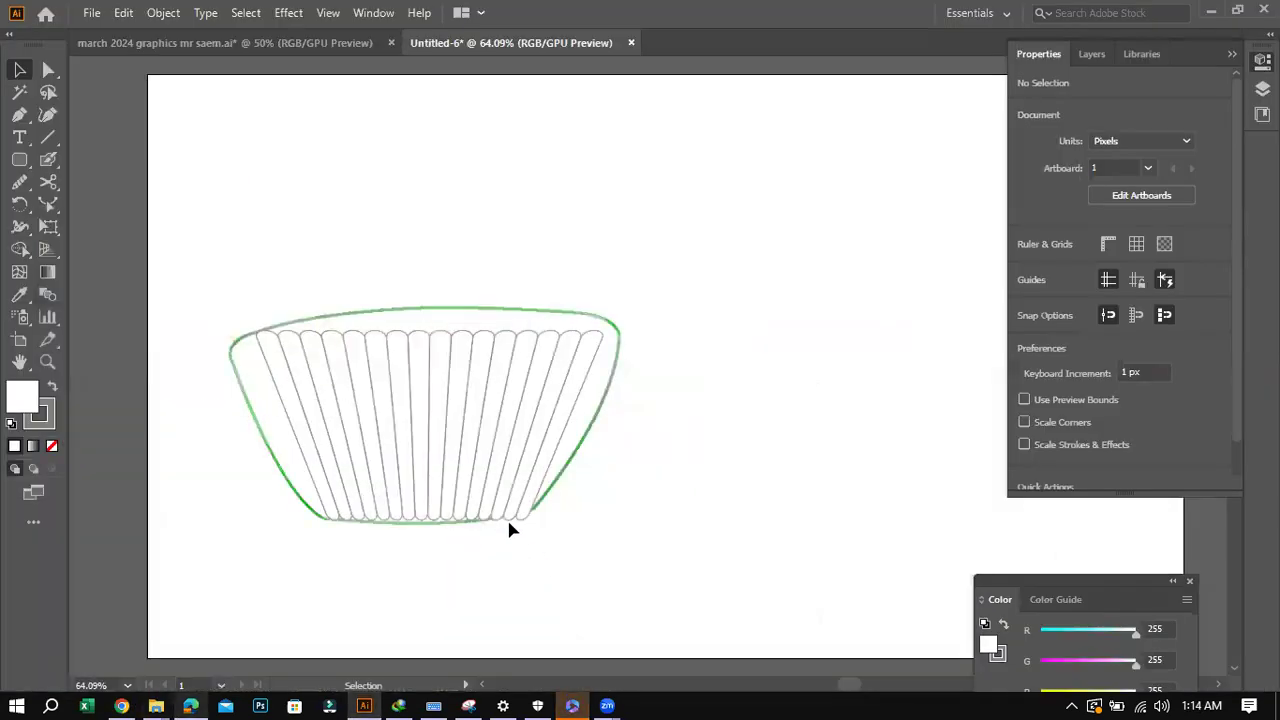
{"action": "mouse_move", "coordinate": [520, 520]}
{"action": "left_mouse_down"}
{"action": "mouse_move", "coordinate": [551, 523]}
{"action": "mouse_move", "coordinate": [475, 530]}
{"action": "left_mouse_up"}
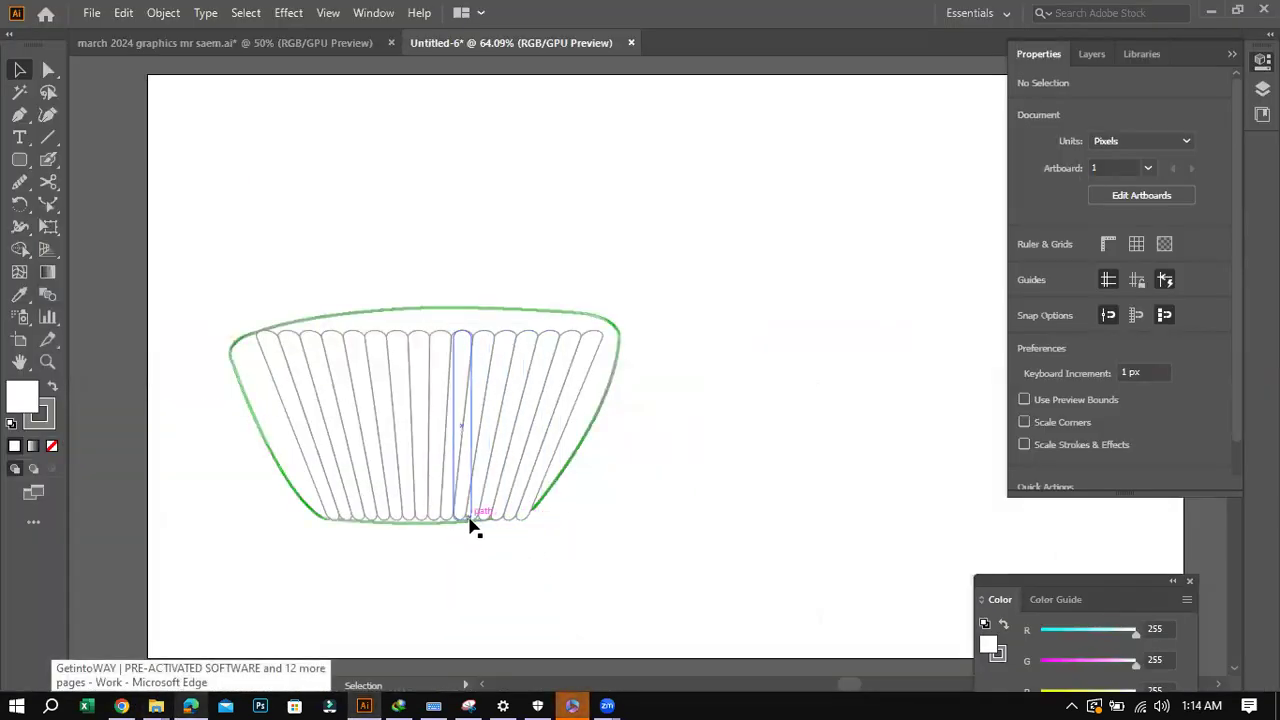
{"action": "left_click", "coordinate": [534, 504]}
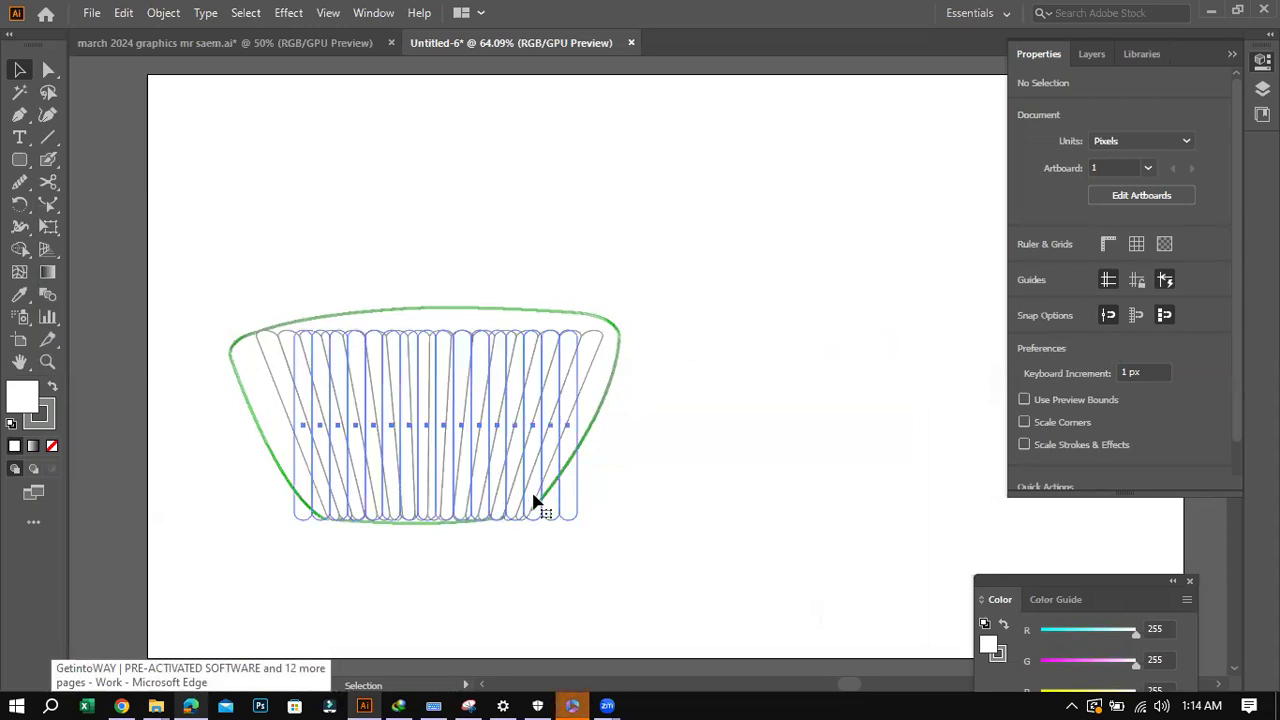
{"action": "left_click", "coordinate": [290, 14]}
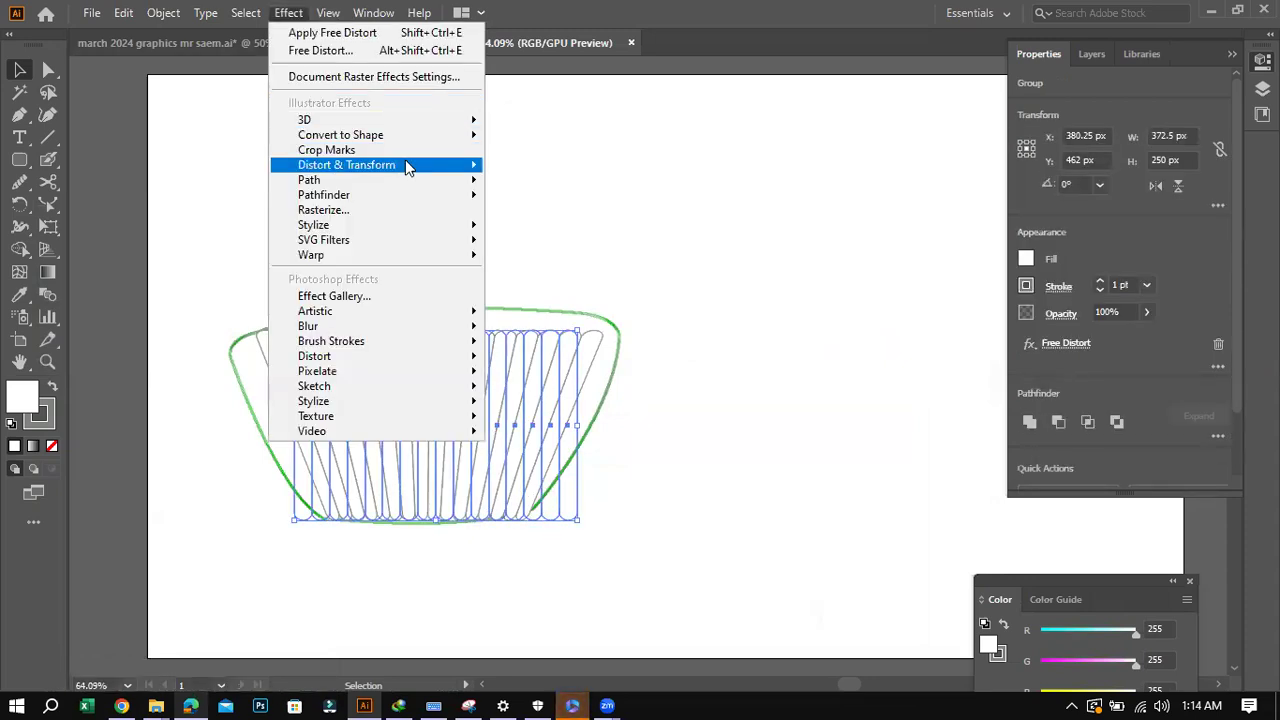
{"action": "mouse_move", "coordinate": [406, 166]}
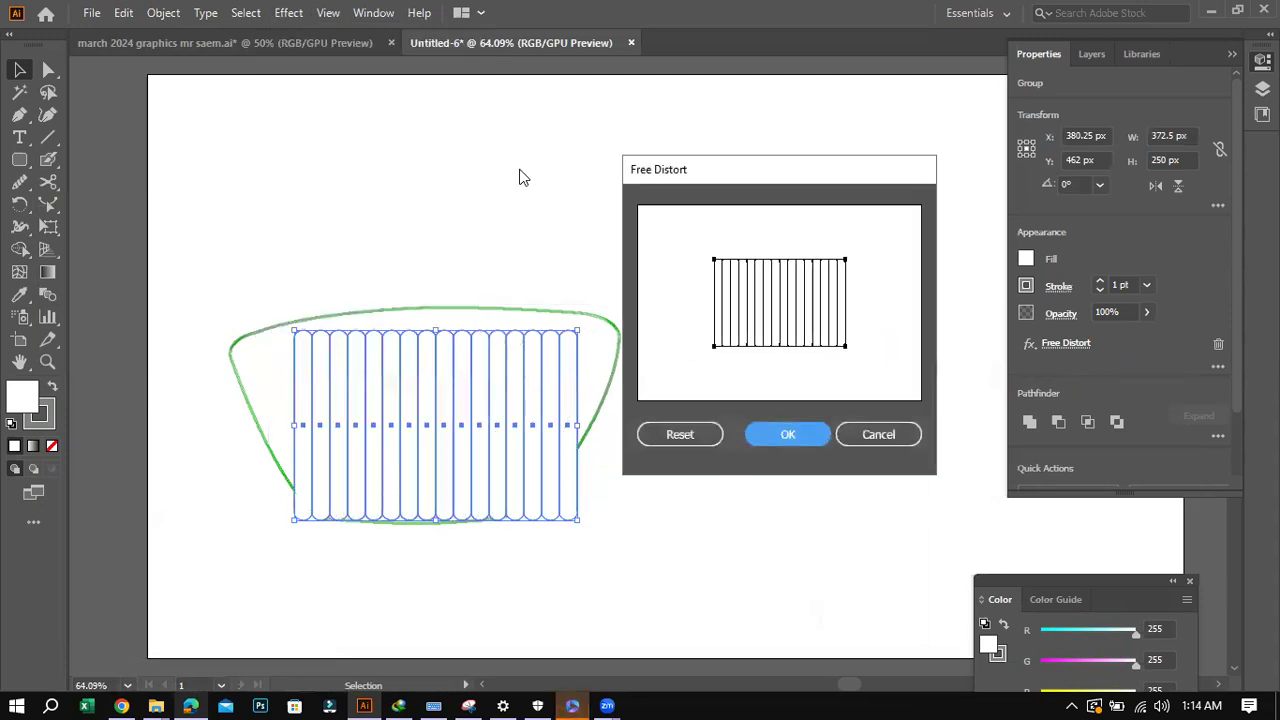
{"action": "left_click", "coordinate": [866, 433]}
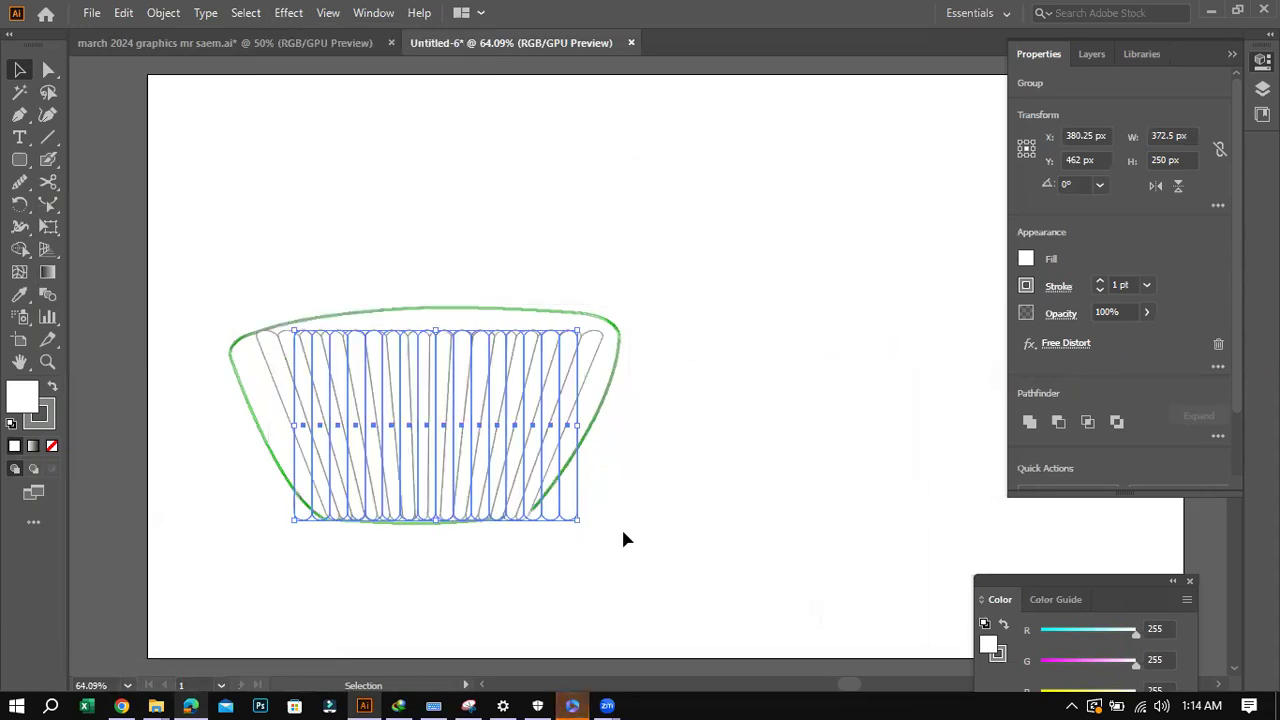
Scale the bar group down slightly to 361 × 243 px by its lower corner so it fits inside the case outline.
{"action": "left_click", "coordinate": [623, 540]}
{"action": "left_click", "coordinate": [526, 500]}
{"action": "left_click_drag", "start_coordinate": [580, 520], "coordinate": [571, 514]}
{"action": "left_click", "coordinate": [620, 524]}
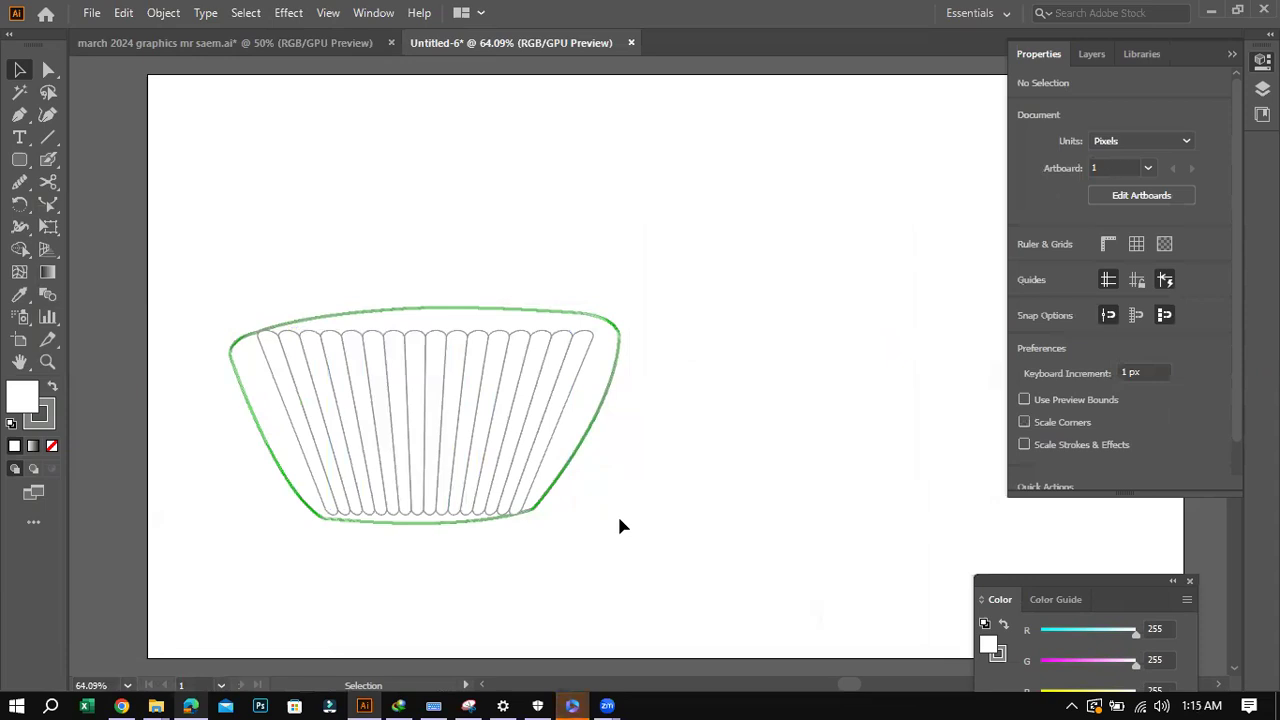
Apply a horizontal Arch warp to the bar group with -9% bend and -13% vertical distortion, checking it against the reference picture.
{"action": "left_click", "coordinate": [476, 487]}
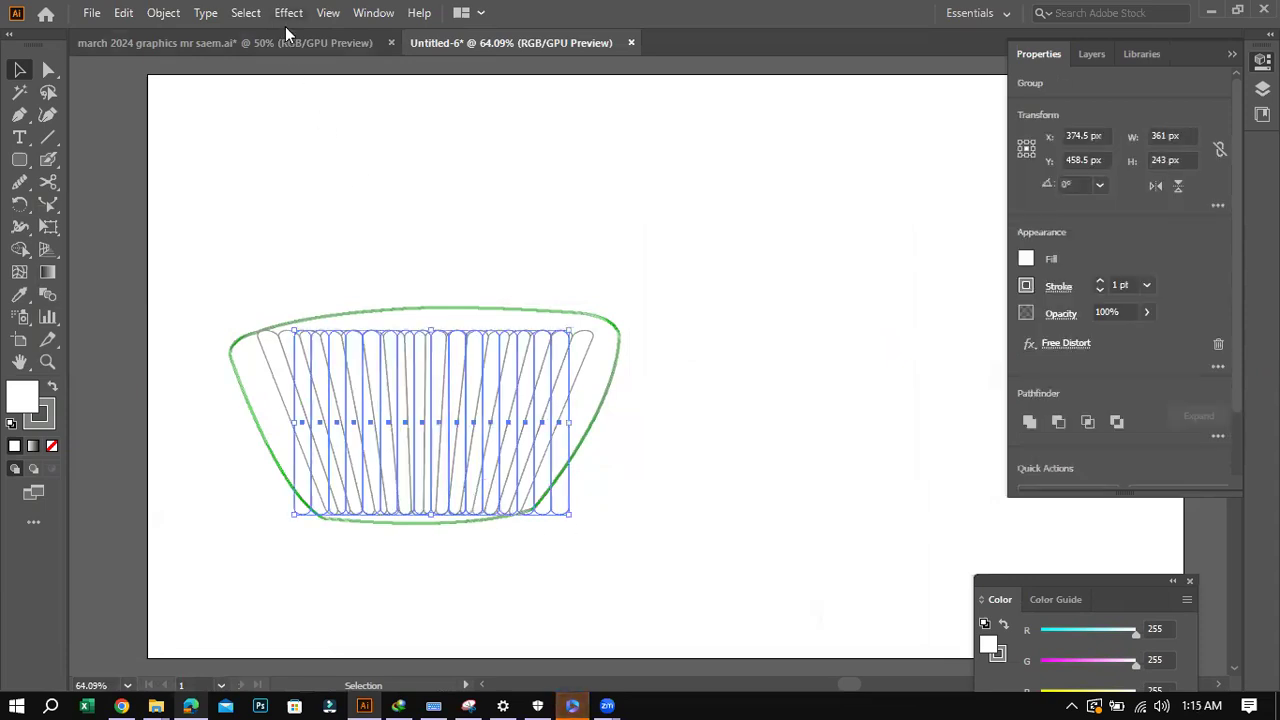
{"action": "left_click", "coordinate": [288, 13]}
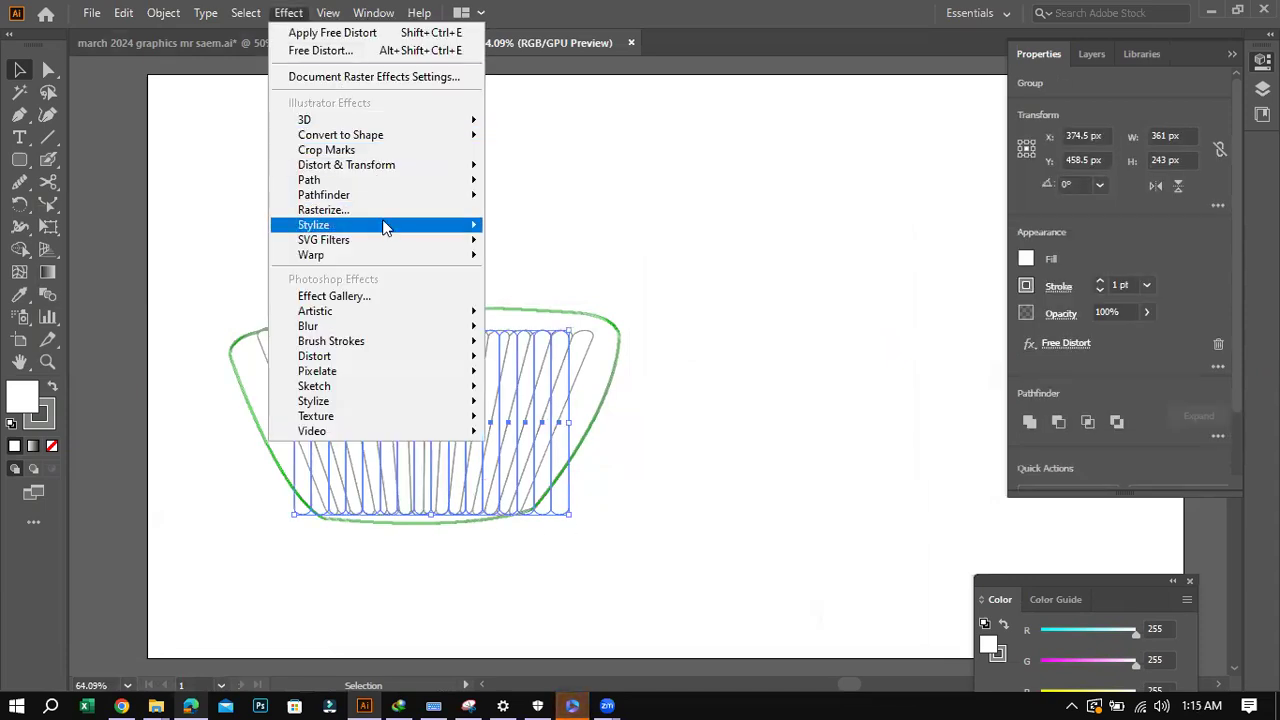
{"action": "mouse_move", "coordinate": [388, 246]}
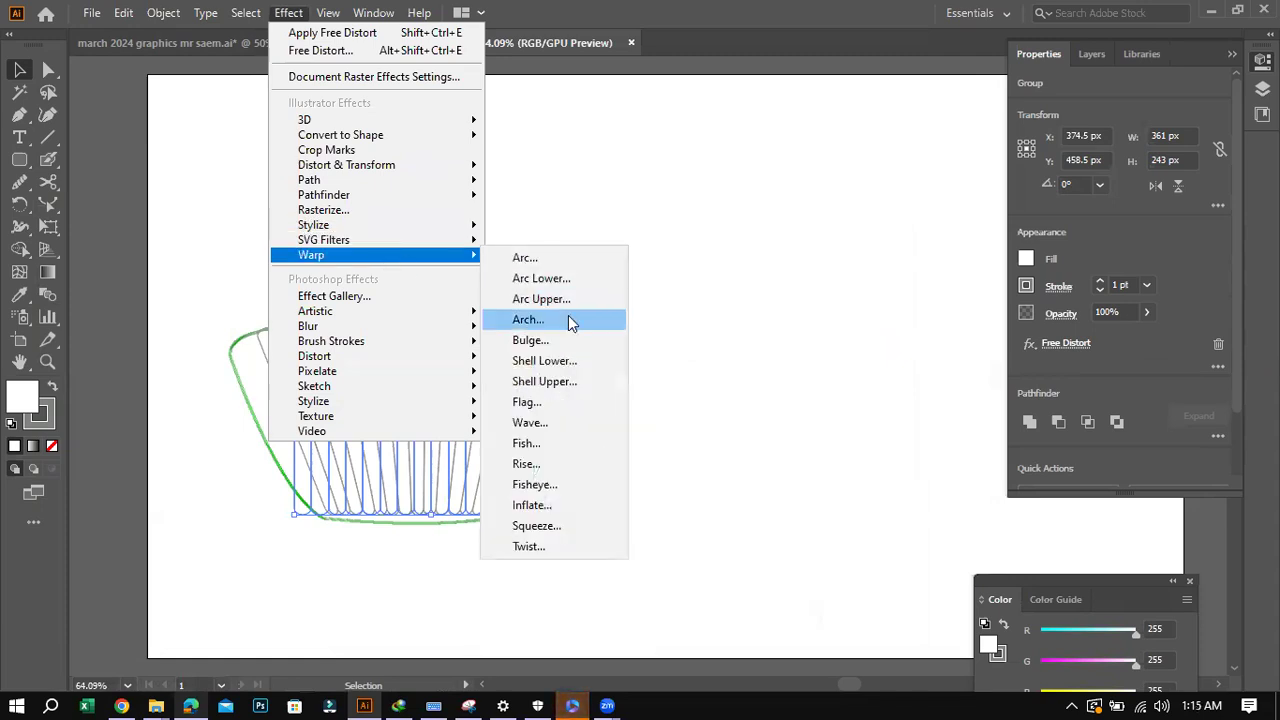
{"action": "left_click", "coordinate": [528, 320]}
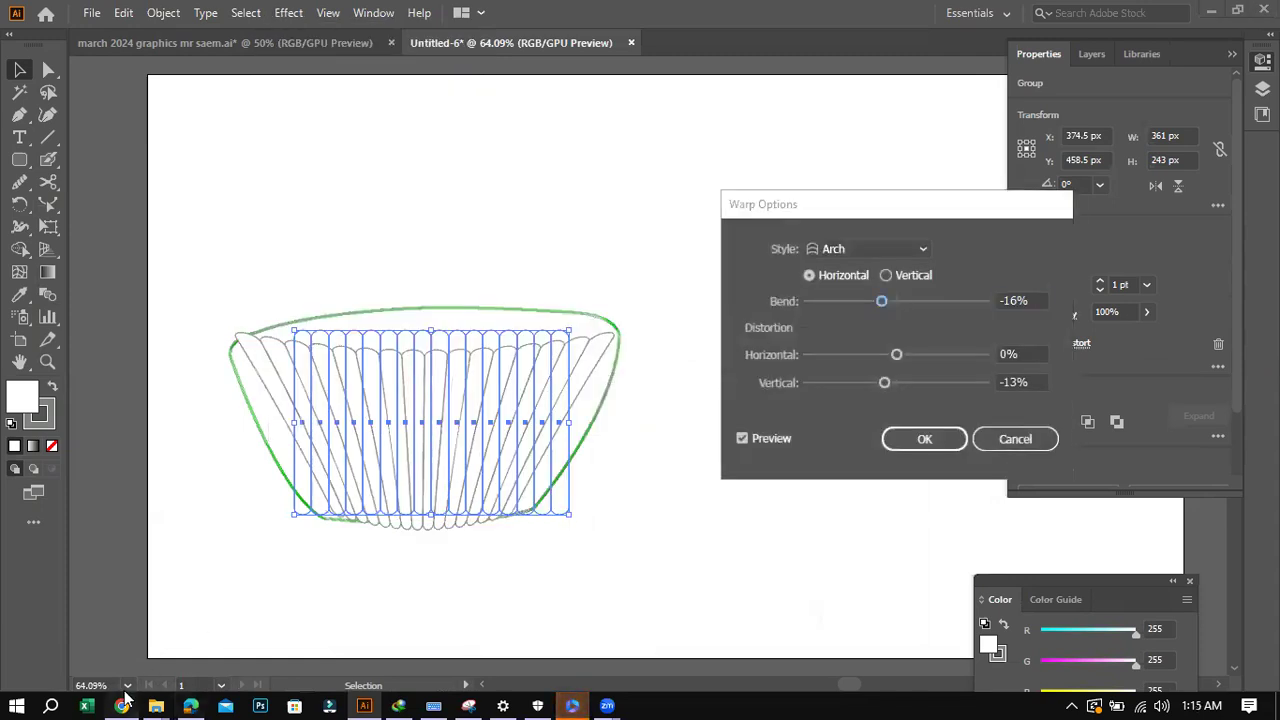
{"action": "left_click", "coordinate": [123, 703]}
{"action": "left_click", "coordinate": [123, 703]}
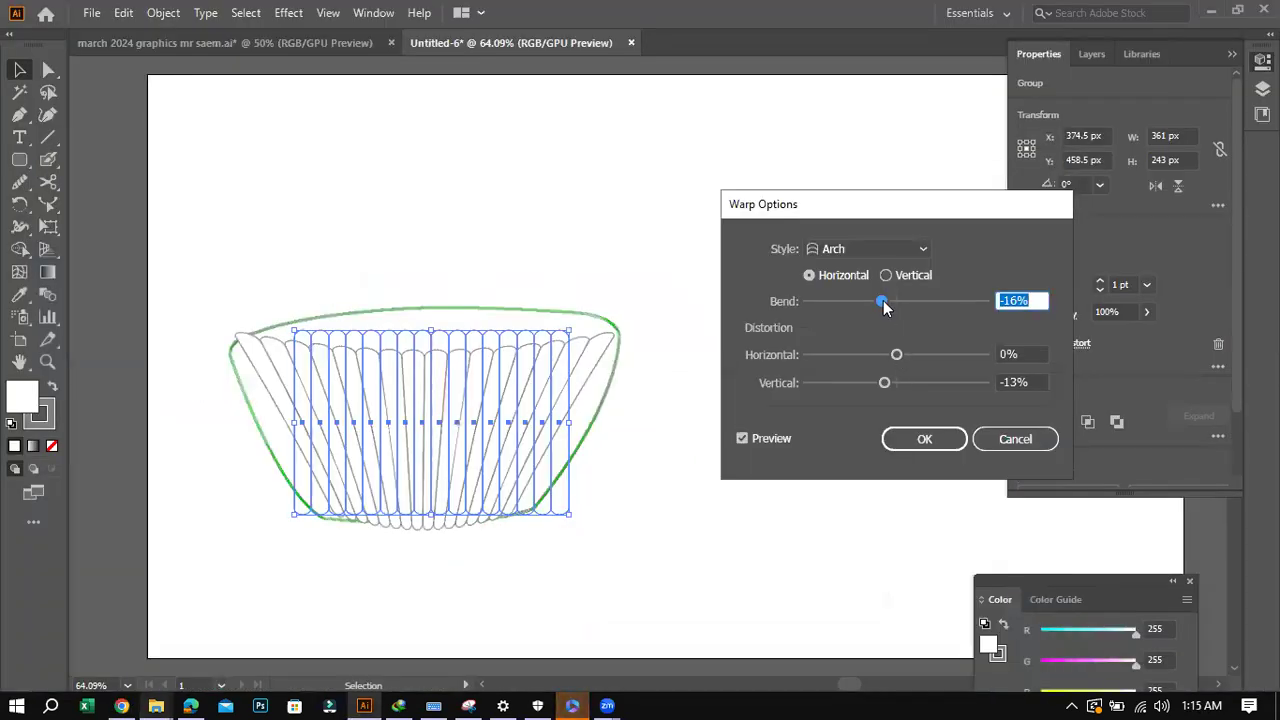
{"action": "left_click_drag", "start_coordinate": [883, 307], "coordinate": [886, 307]}
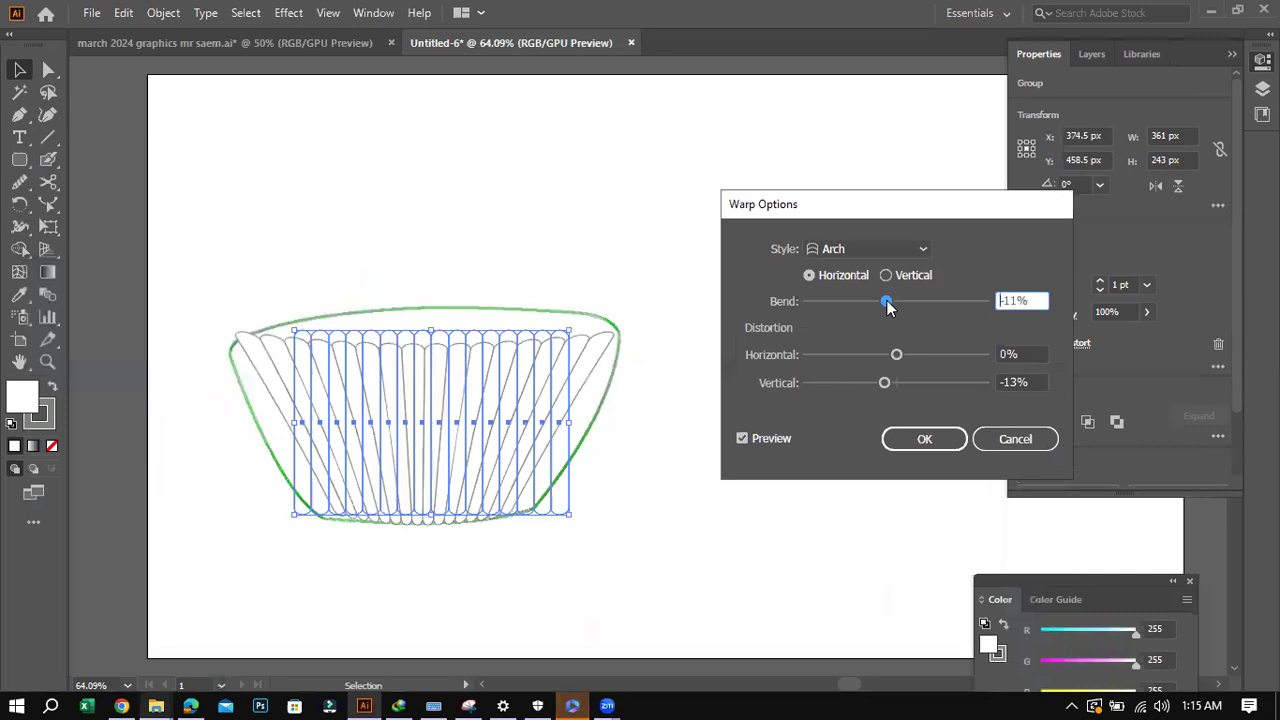
{"action": "left_click_drag", "start_coordinate": [886, 301], "coordinate": [888, 301]}
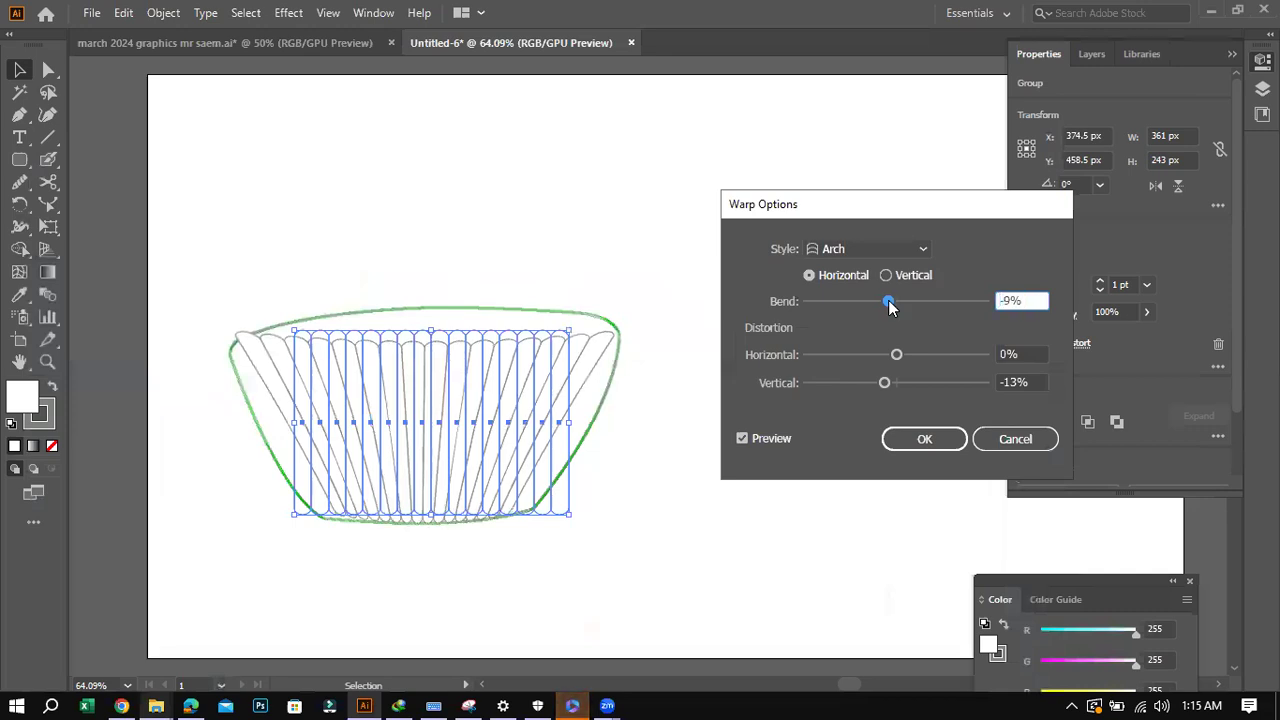
{"action": "left_click", "coordinate": [943, 441]}
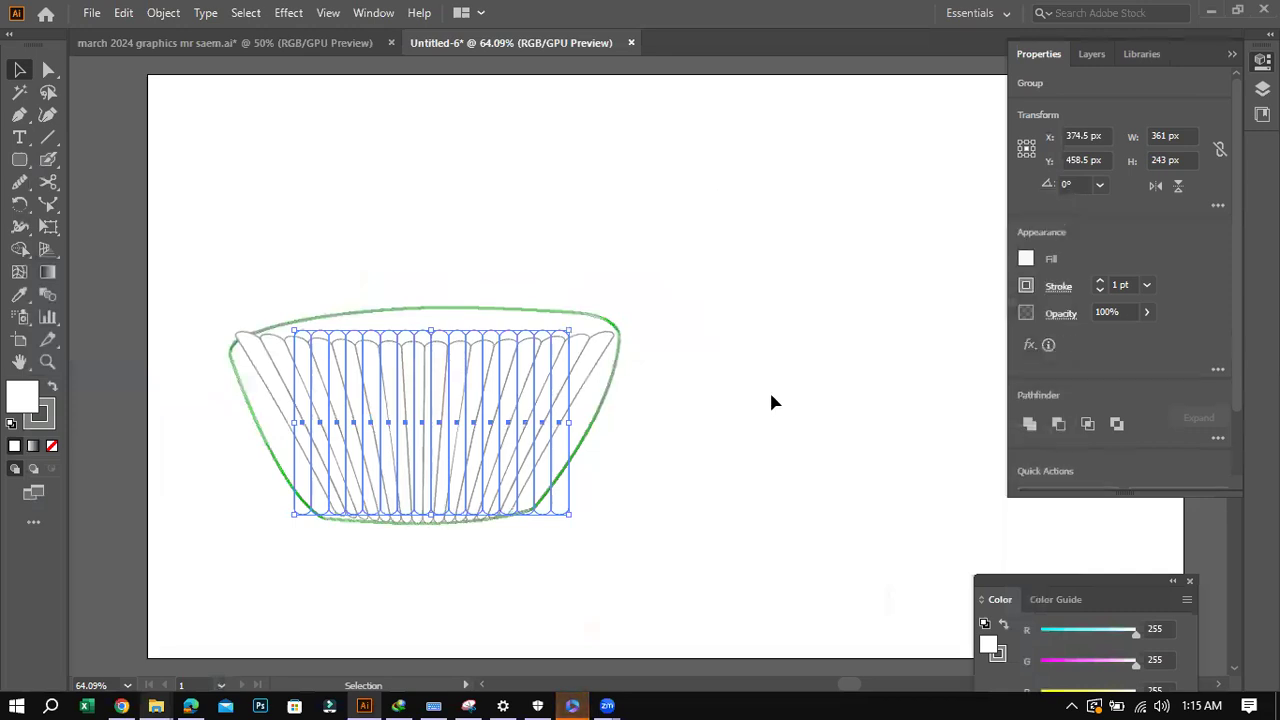
{"action": "left_click", "coordinate": [677, 175]}
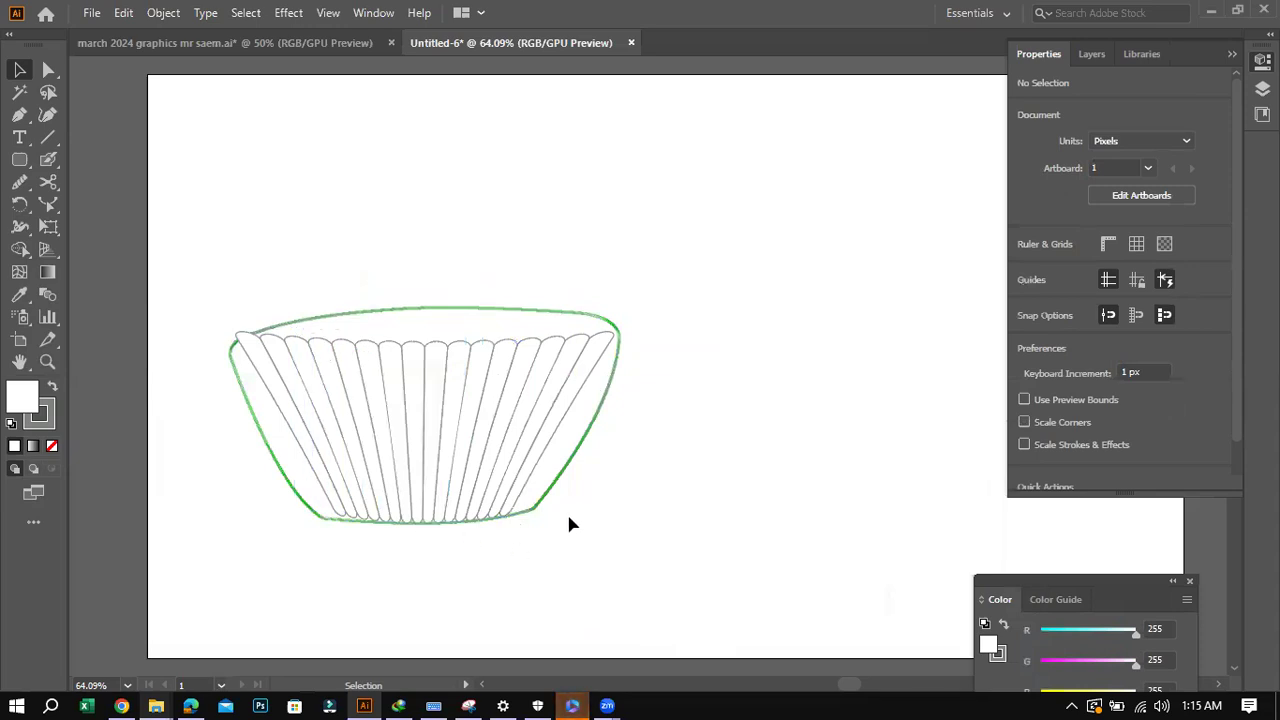
Nudge the green case outline 7 px to the left around the pleats and deselect it.
{"action": "left_click", "coordinate": [578, 459]}
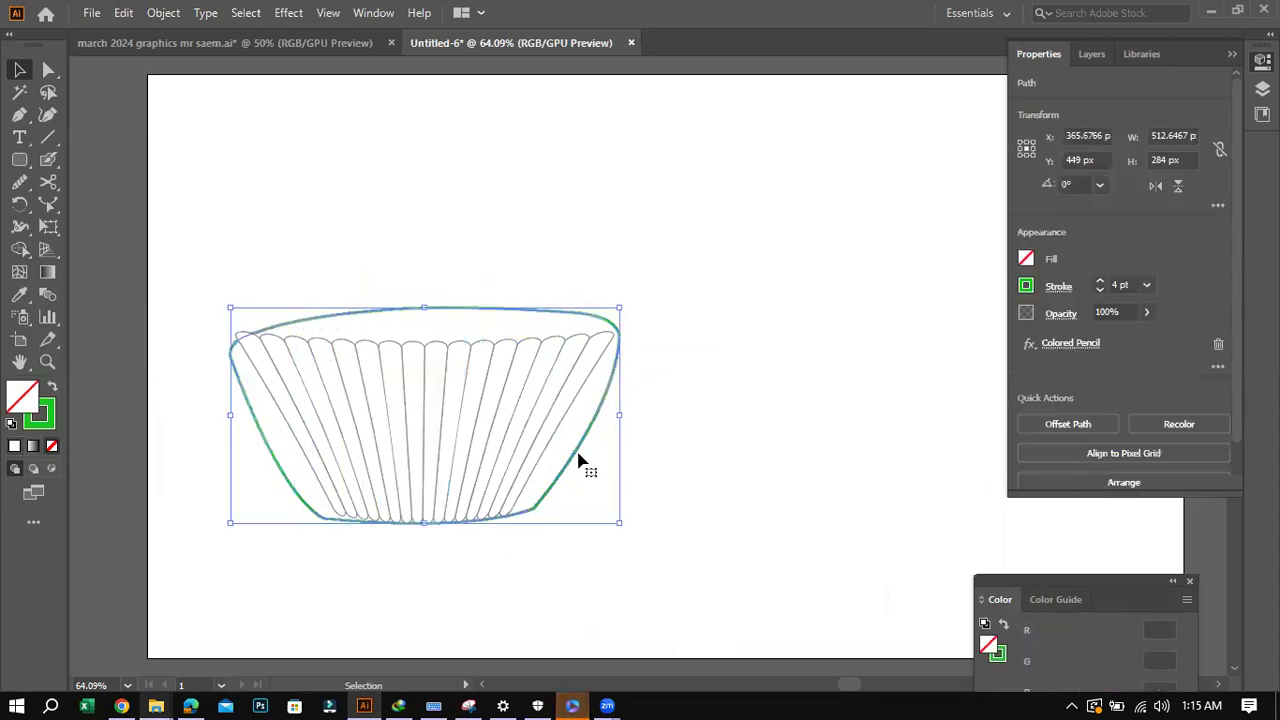
{"action": "key", "text": "Left"}
{"action": "key", "text": "Left"}
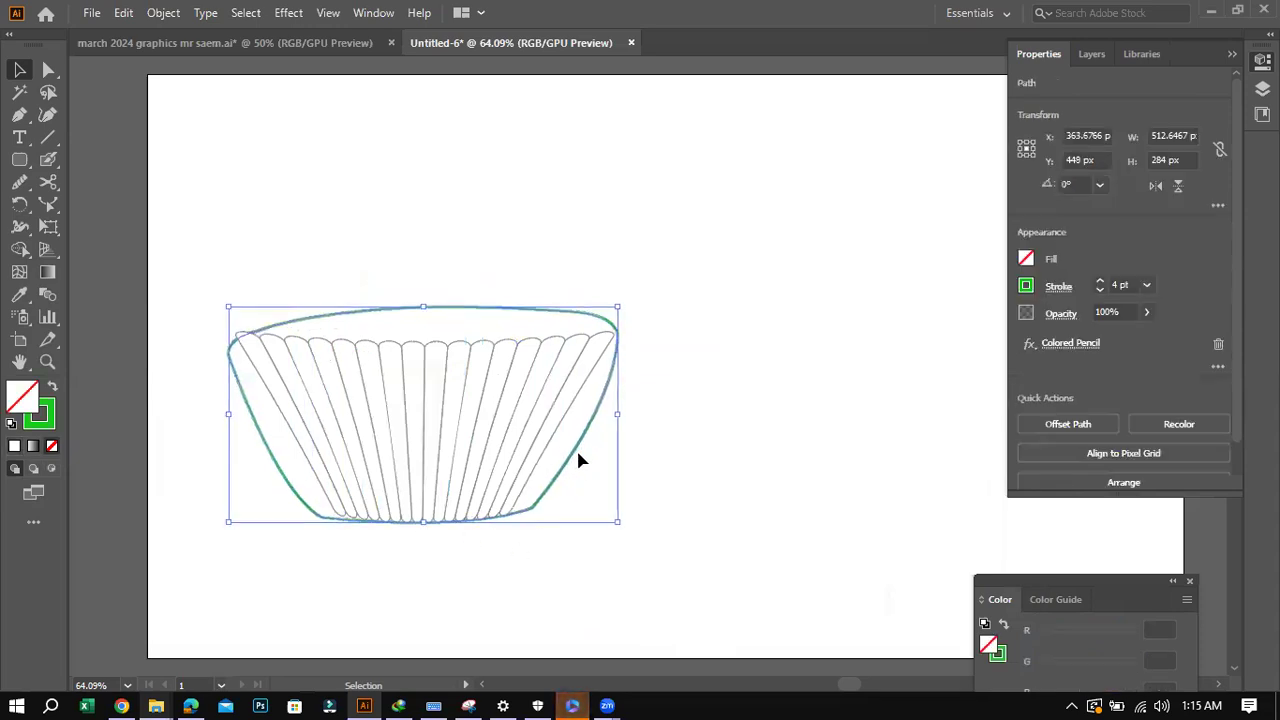
{"action": "key", "text": "Left"}
{"action": "key", "text": "Left"}
{"action": "key", "text": "Left"}
{"action": "key", "text": "Left"}
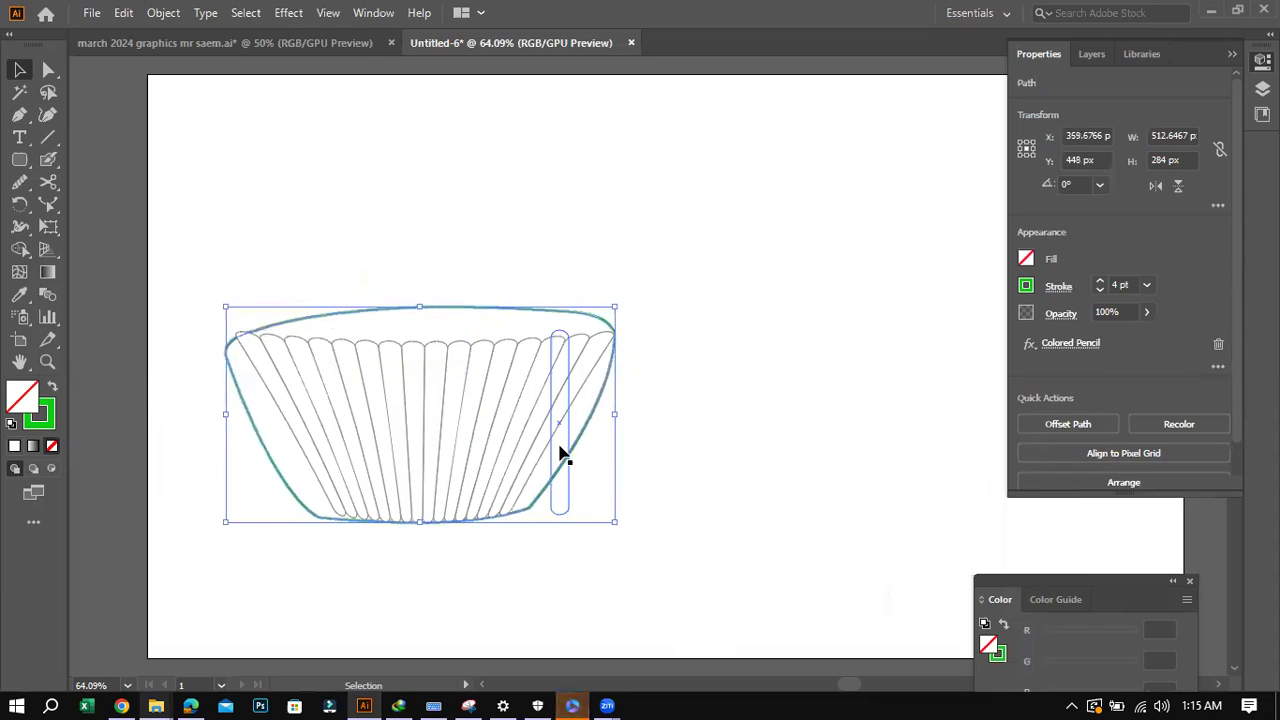
{"action": "key", "text": "Left"}
{"action": "key", "text": "Down"}
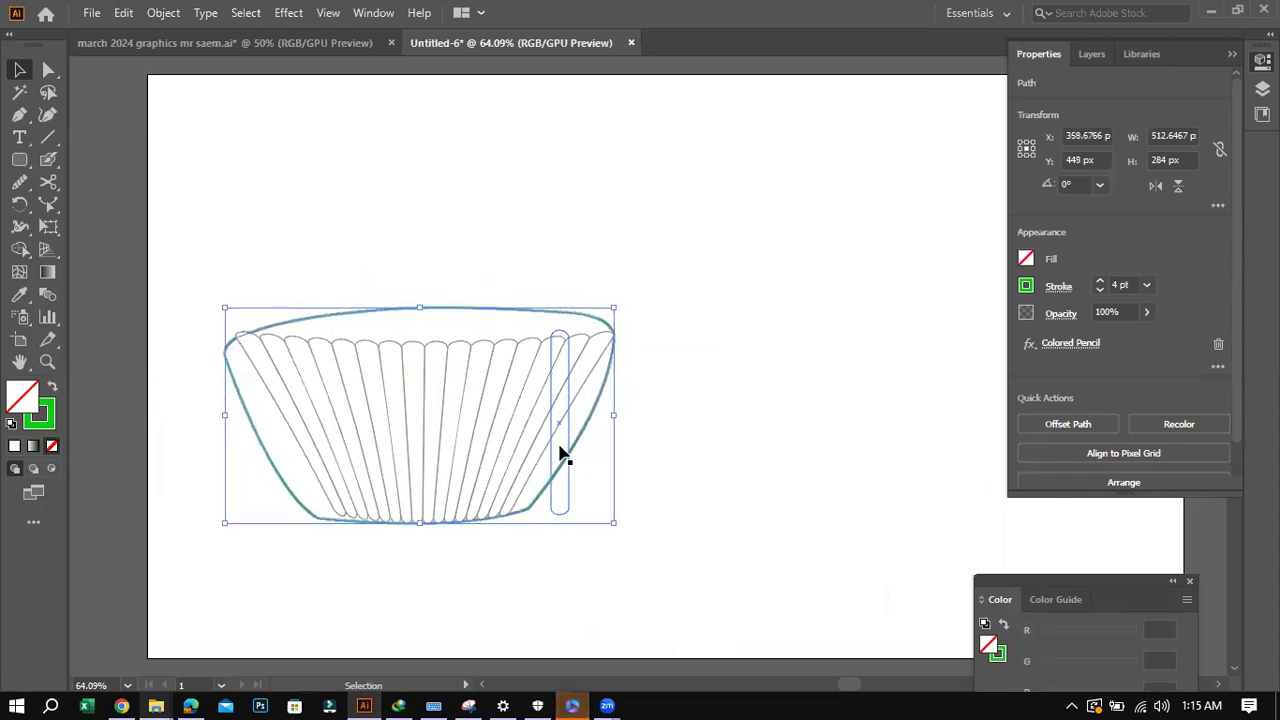
{"action": "left_click", "coordinate": [669, 543]}
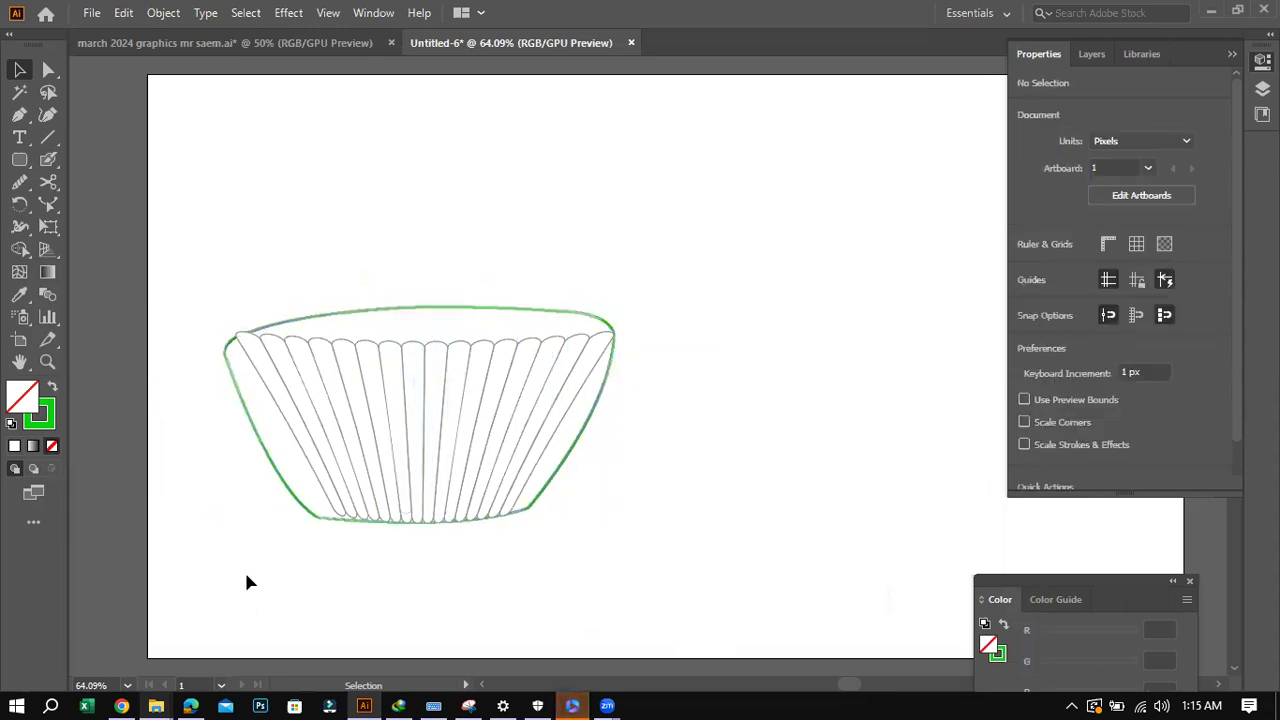
Check the cupcake picture in Chrome and try flaring the pleats' upper corners outward with a Free Distort effect, undoing it and deselecting.
{"action": "left_click", "coordinate": [122, 705]}
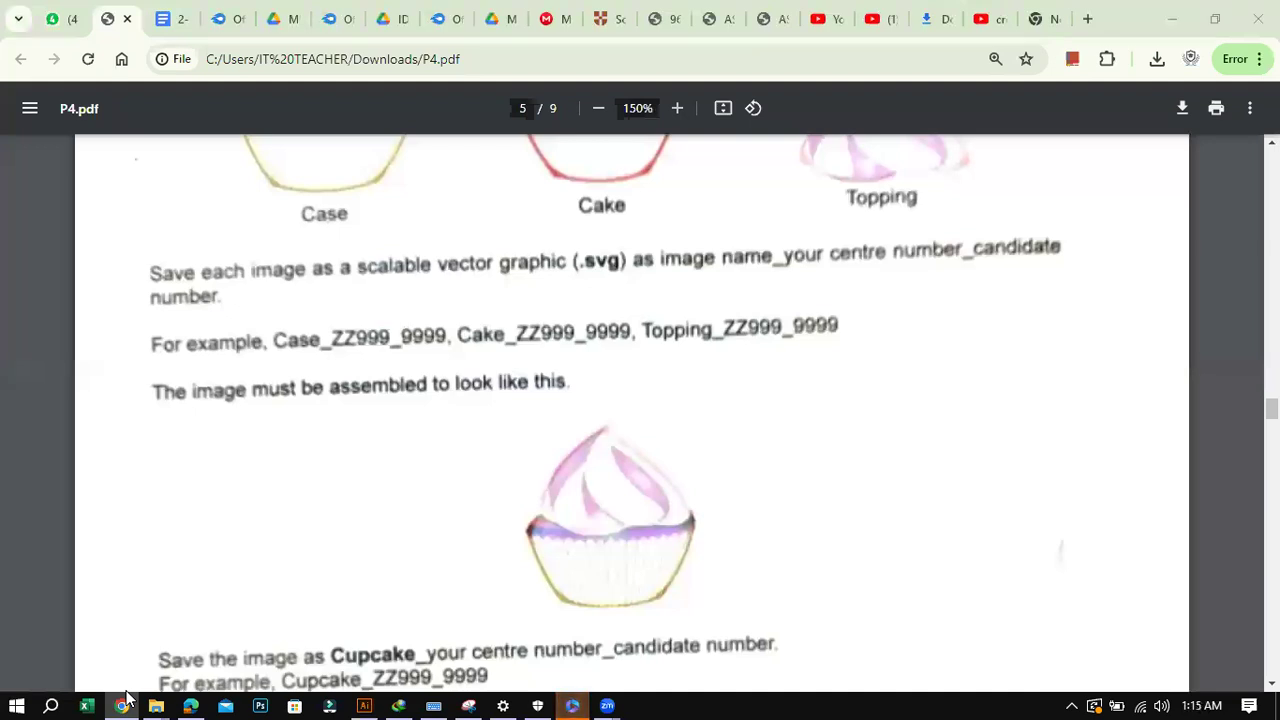
{"action": "left_click", "coordinate": [122, 705]}
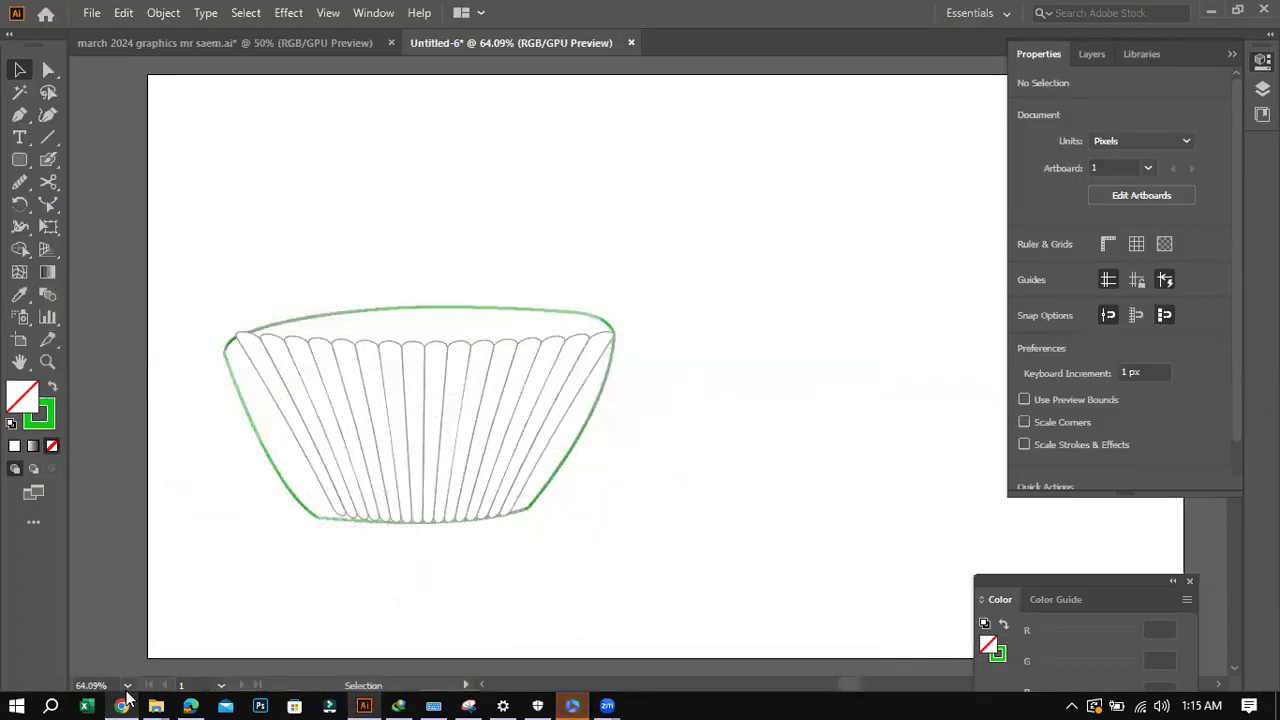
{"action": "left_click", "coordinate": [400, 482]}
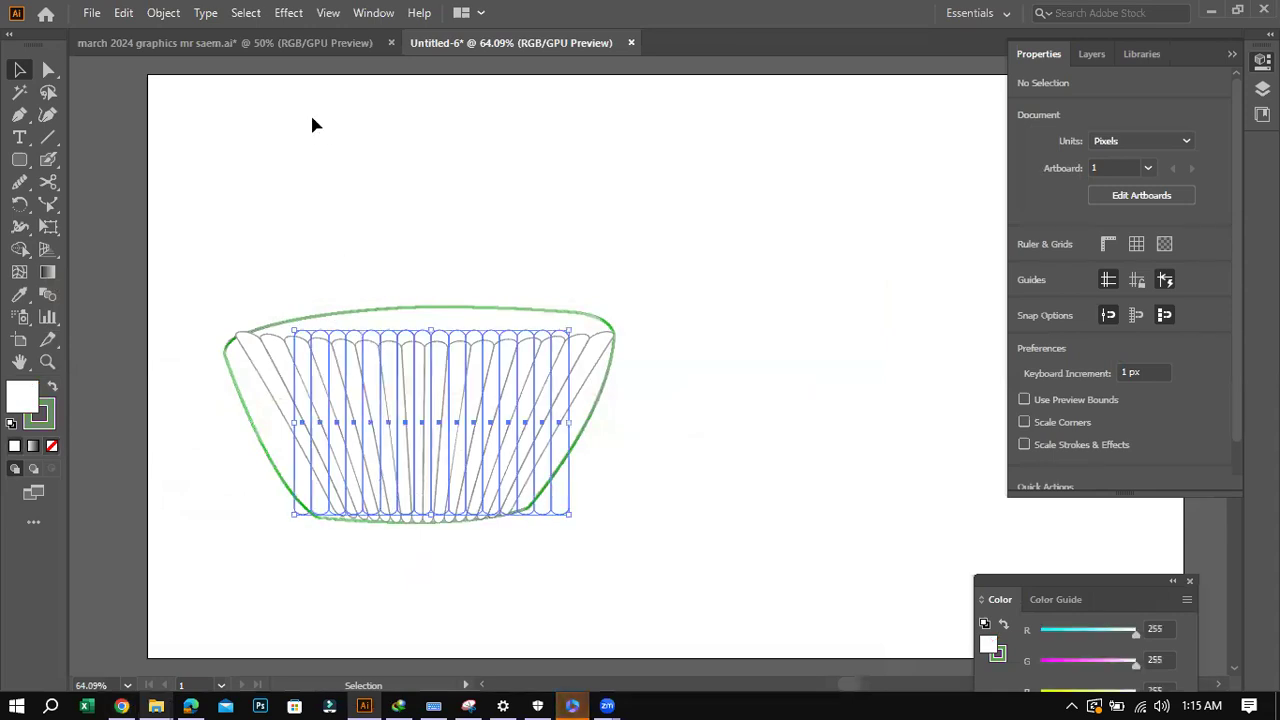
{"action": "left_click", "coordinate": [284, 13]}
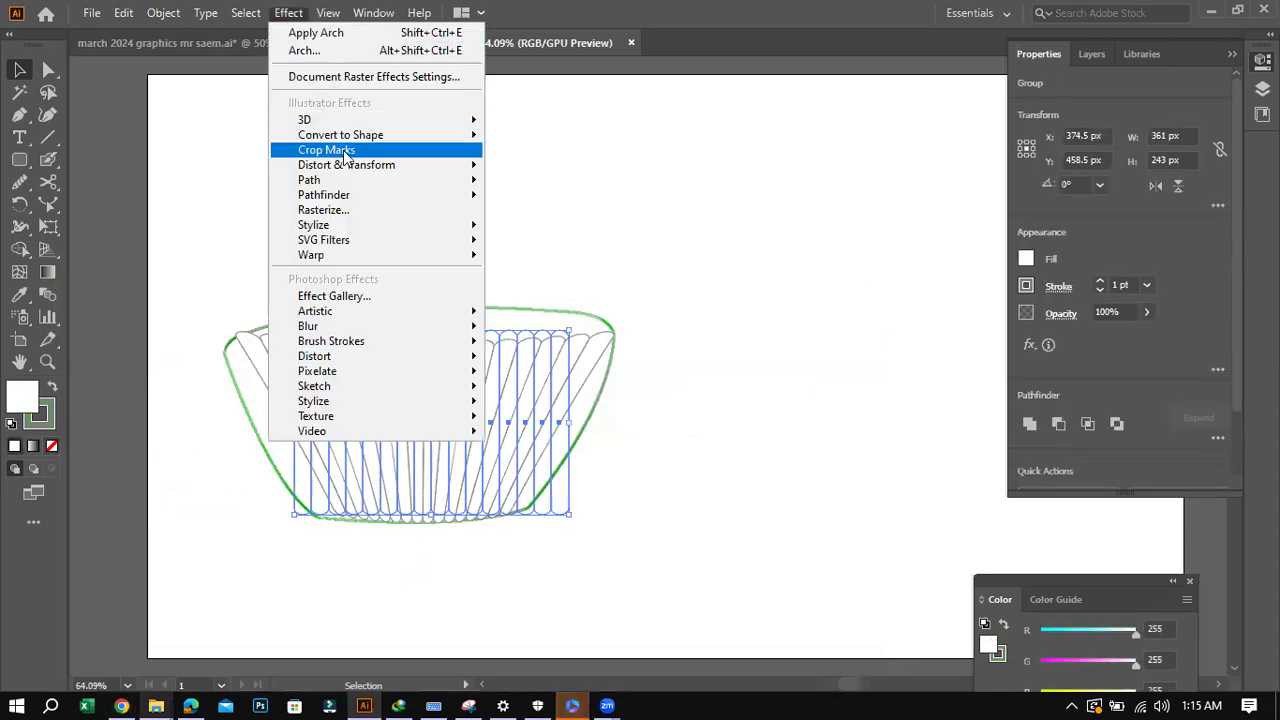
{"action": "mouse_move", "coordinate": [357, 172]}
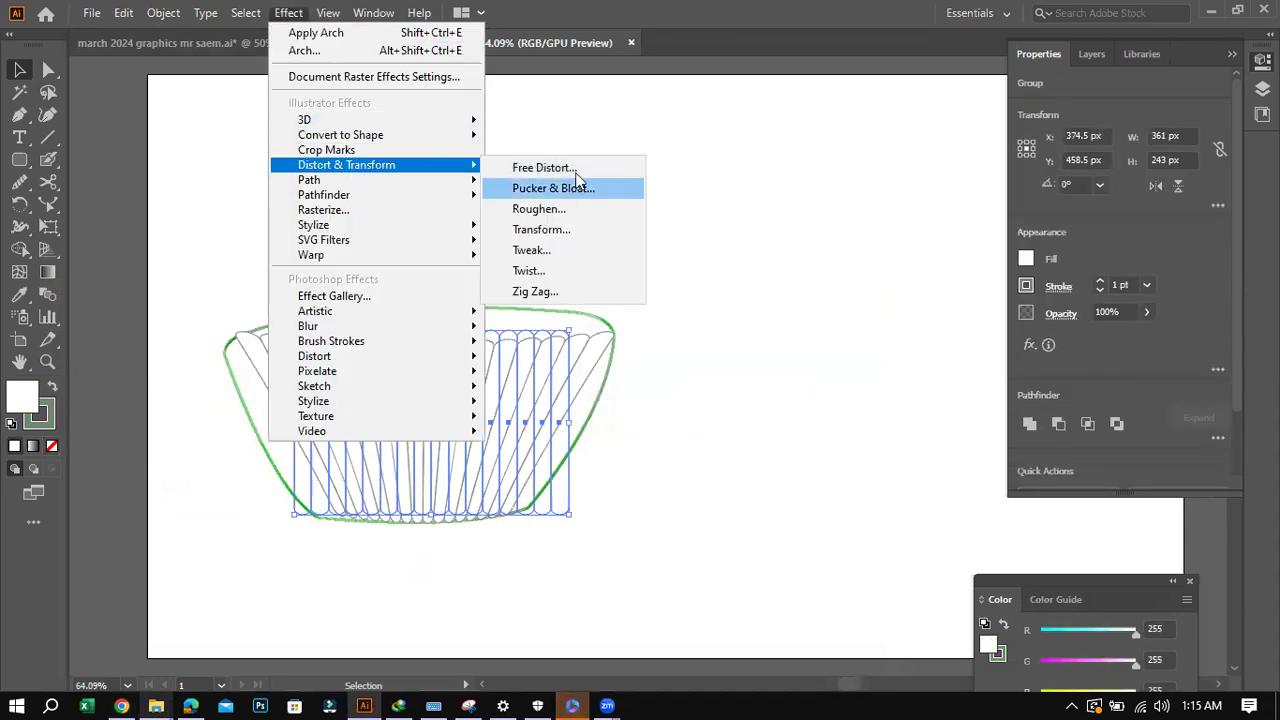
{"action": "left_click", "coordinate": [574, 168]}
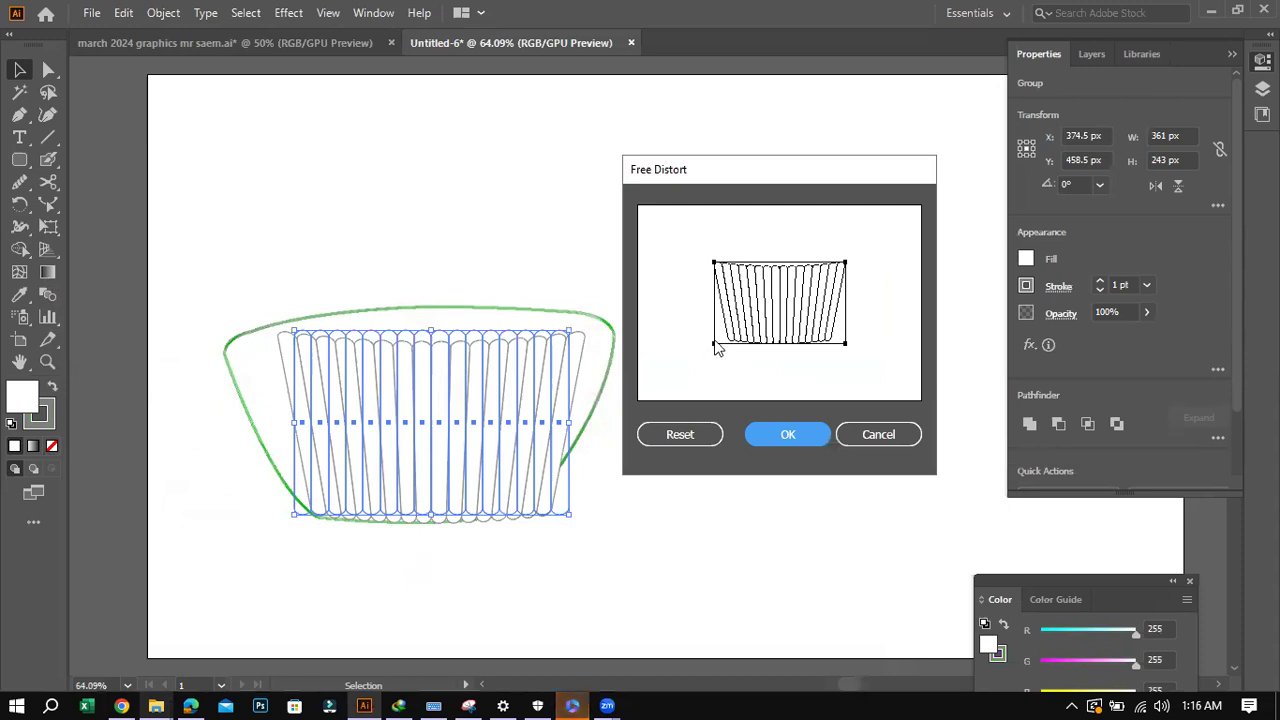
{"action": "left_click_drag", "start_coordinate": [712, 345], "coordinate": [705, 343]}
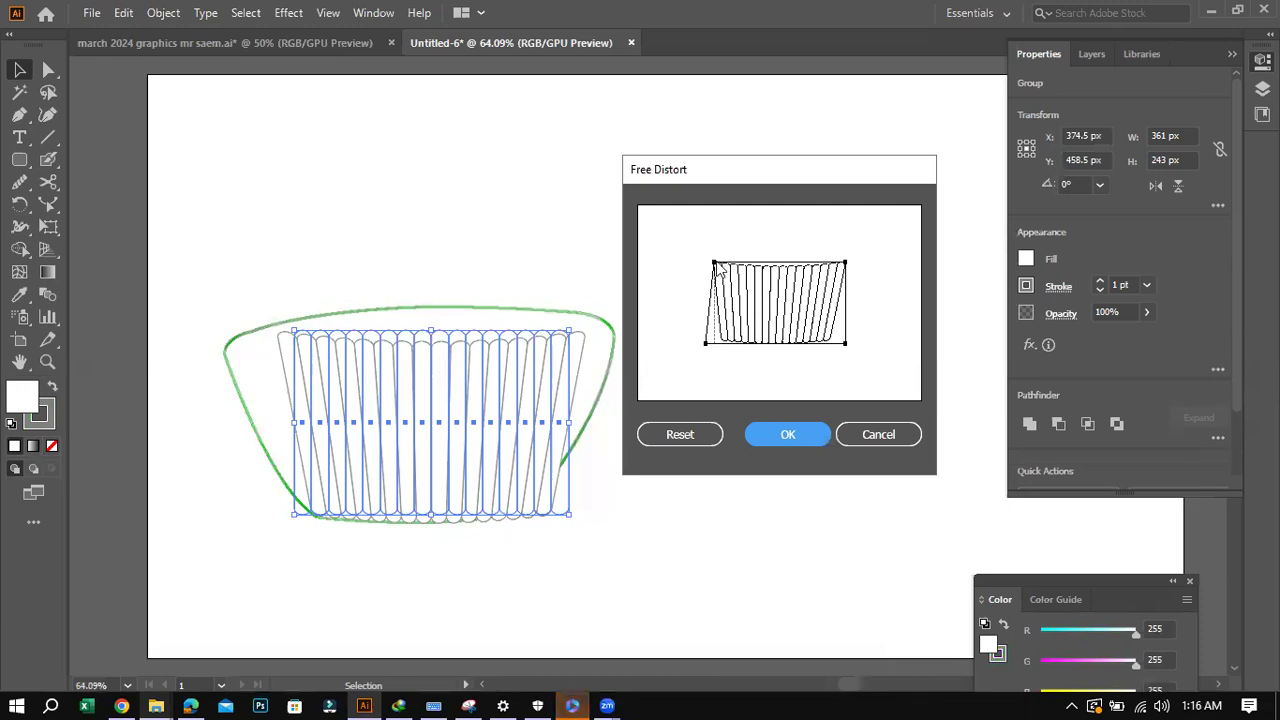
{"action": "left_click_drag", "start_coordinate": [717, 271], "coordinate": [691, 267]}
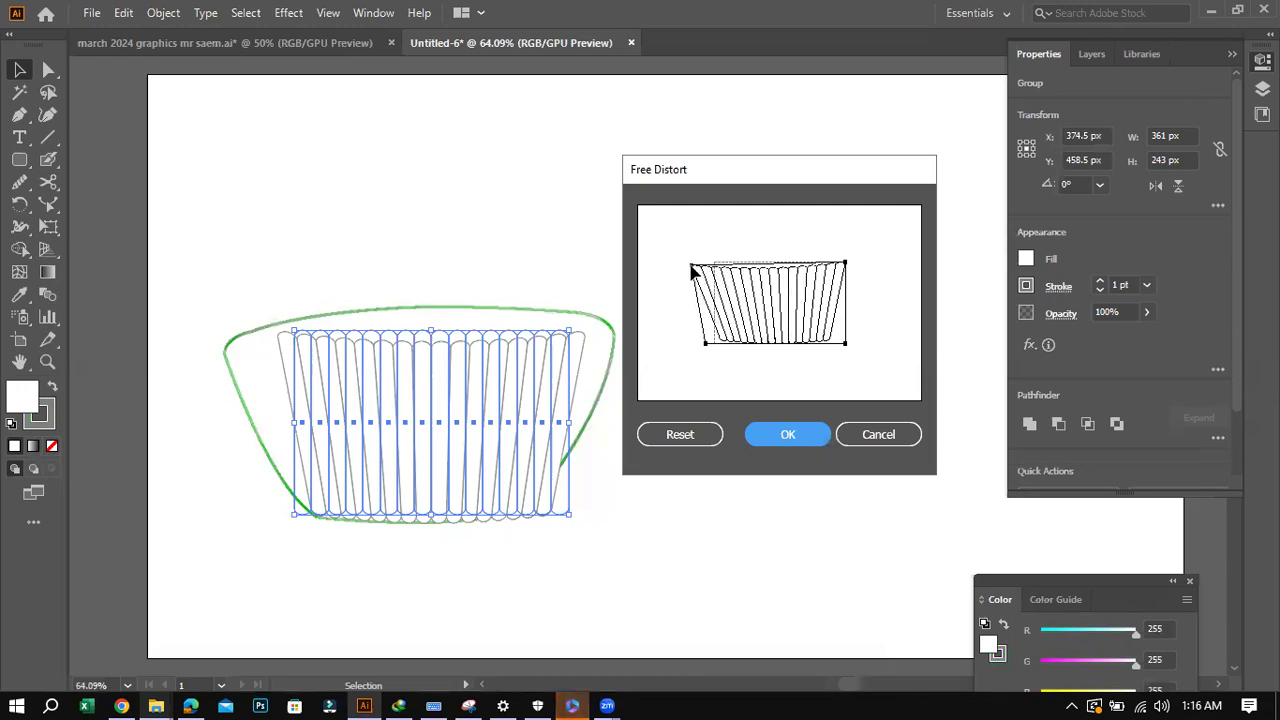
{"action": "left_click_drag", "start_coordinate": [846, 267], "coordinate": [856, 265]}
{"action": "left_click", "coordinate": [805, 433]}
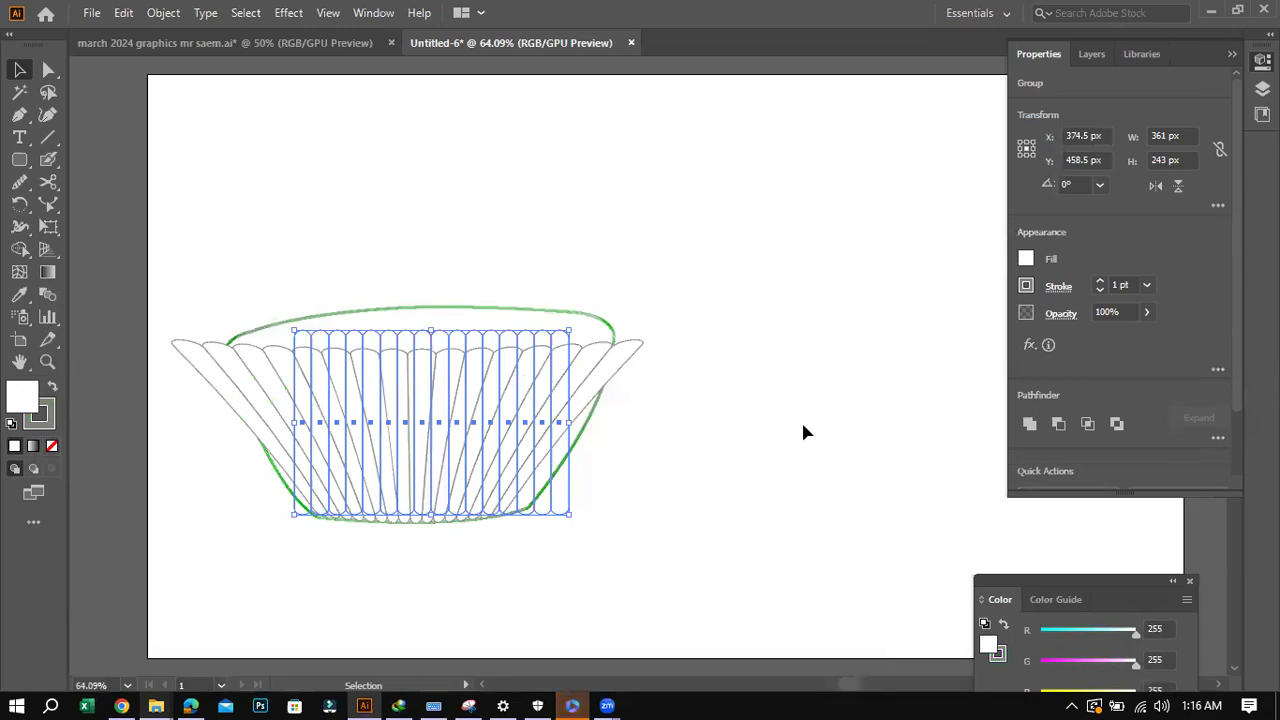
{"action": "key", "text": "ctrl+z"}
{"action": "key", "text": "ctrl+h"}
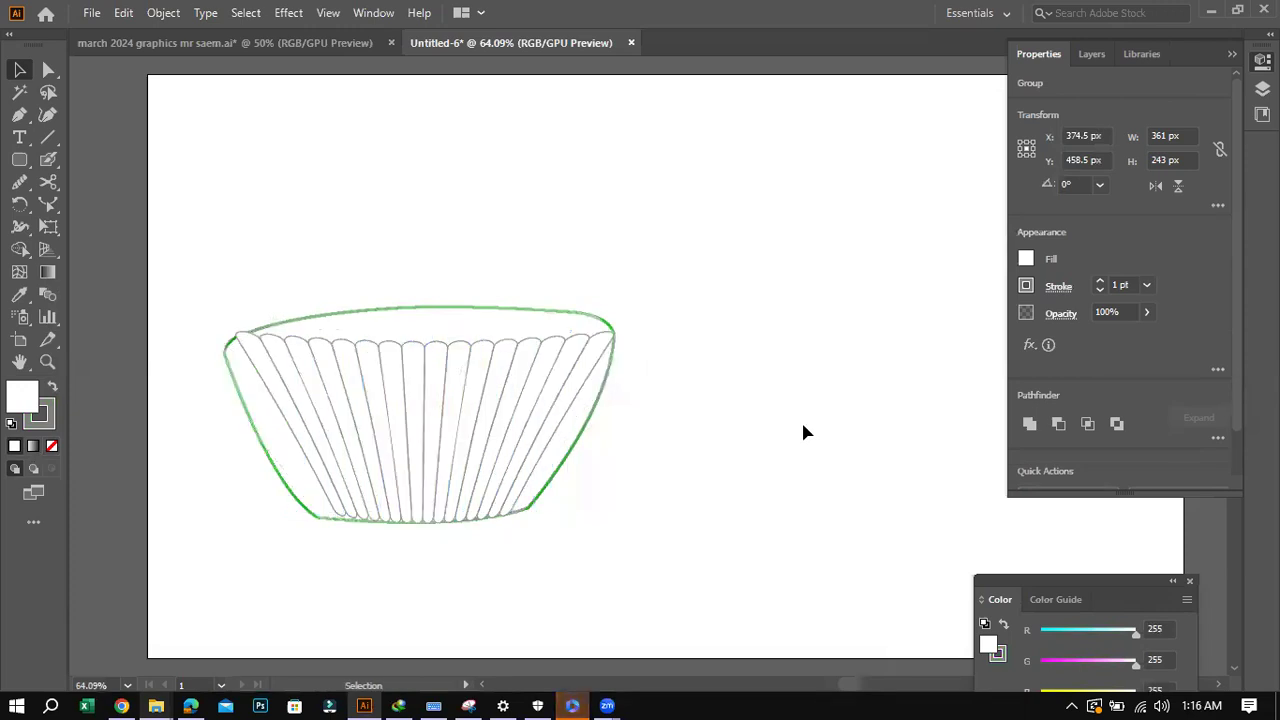
{"action": "left_click", "coordinate": [803, 426]}
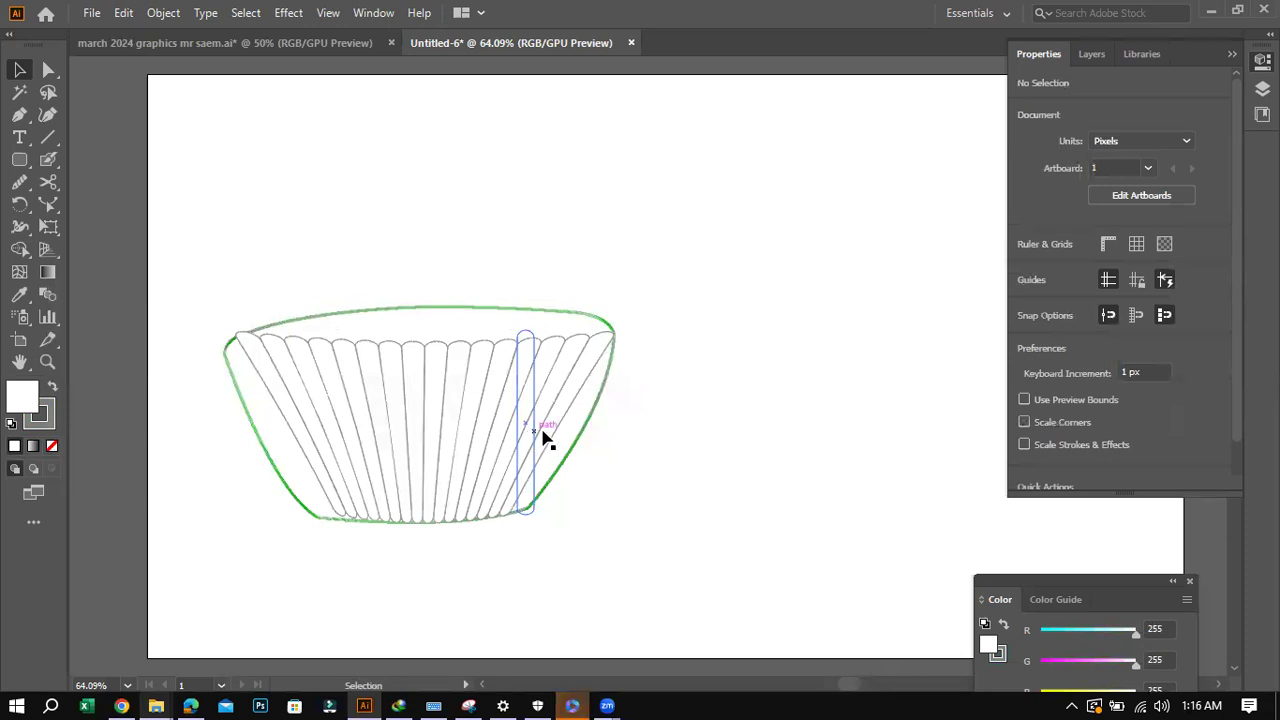
Narrow the green case outline to 496 px from its left side, and pull its right side slightly inward.
{"action": "left_click", "coordinate": [590, 428]}
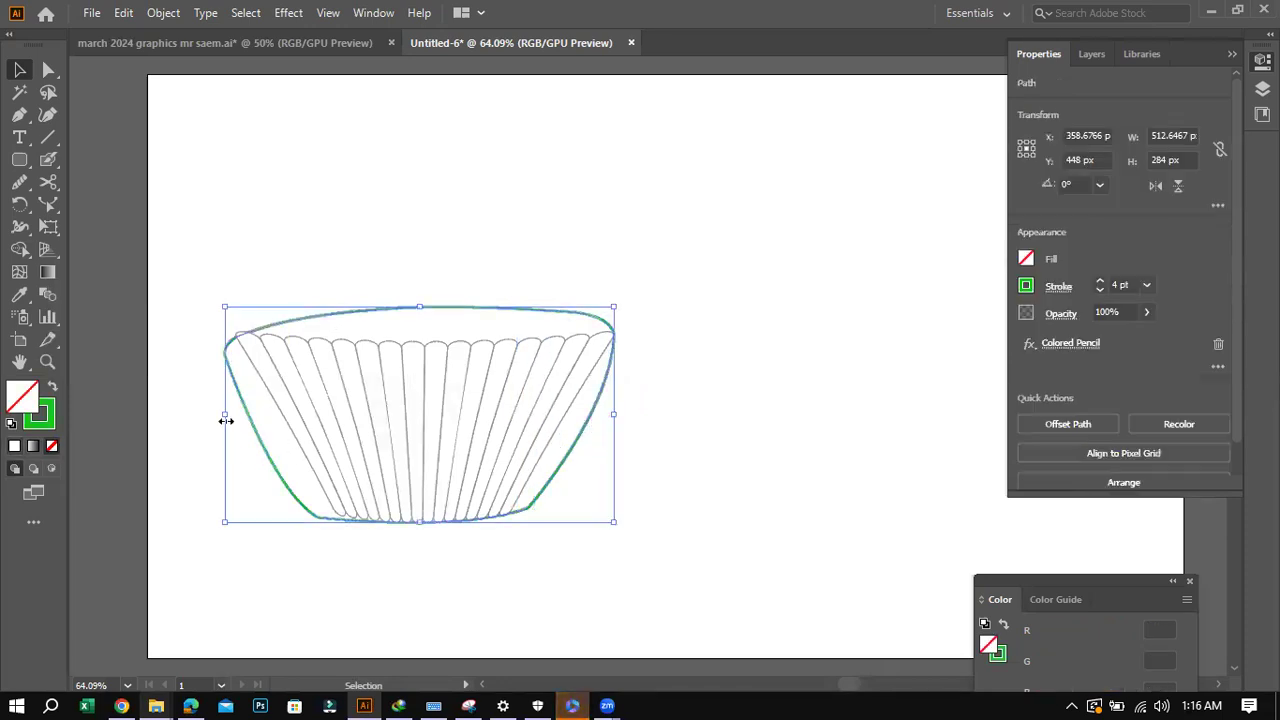
{"action": "left_click_drag", "start_coordinate": [224, 421], "coordinate": [237, 422]}
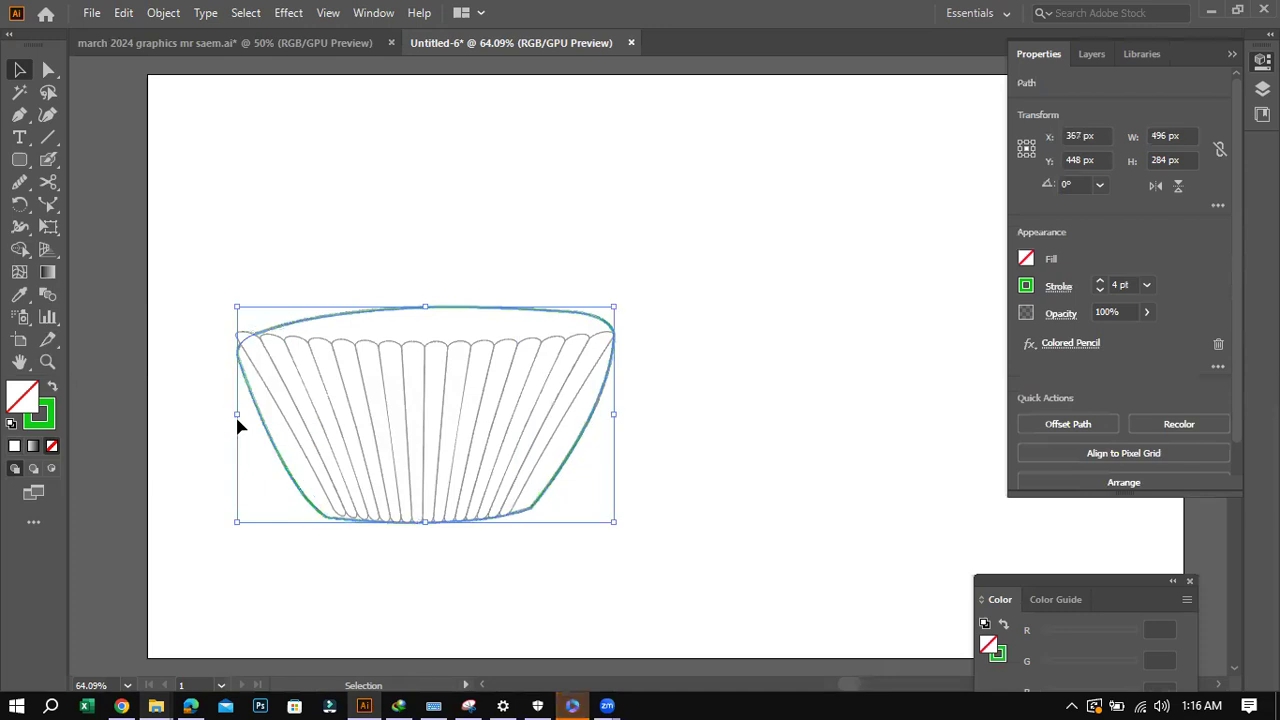
{"action": "left_click_drag", "start_coordinate": [613, 414], "coordinate": [605, 416]}
Apply a Free Distort effect to the pleat group, pulling its upper-left corner slightly inward, and deselect it.
{"action": "left_click", "coordinate": [443, 391]}
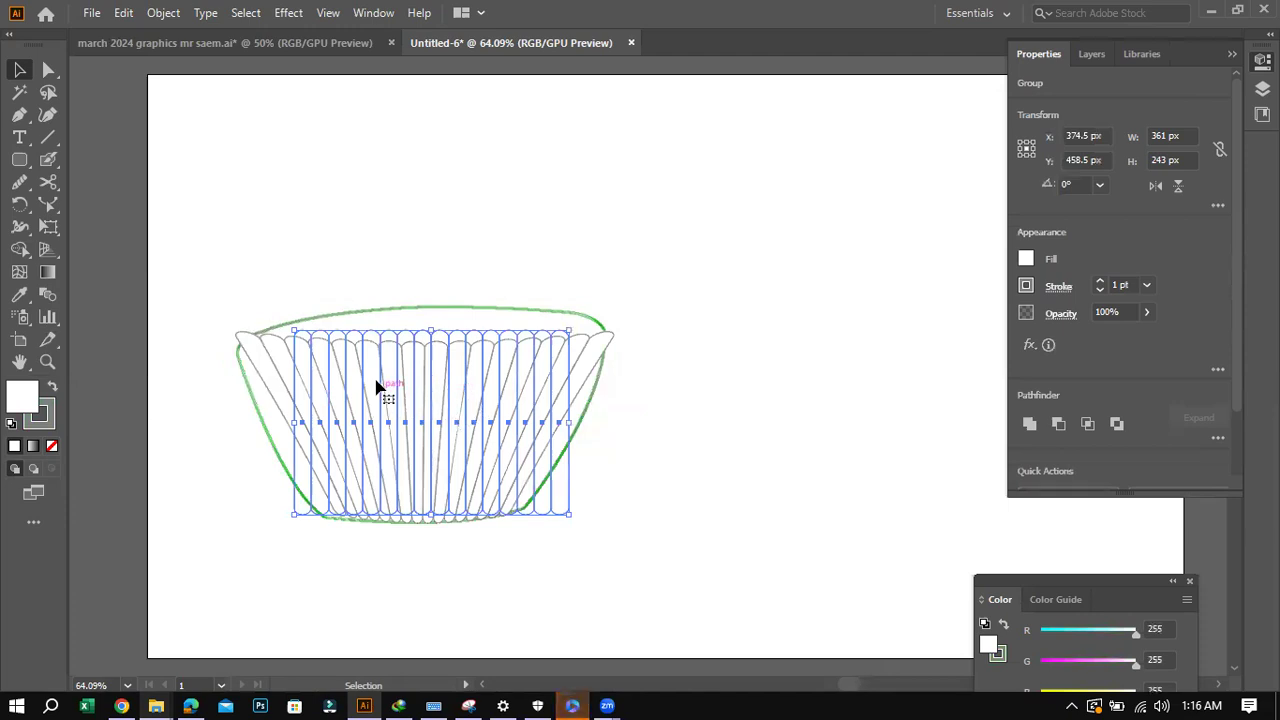
{"action": "left_click", "coordinate": [288, 13]}
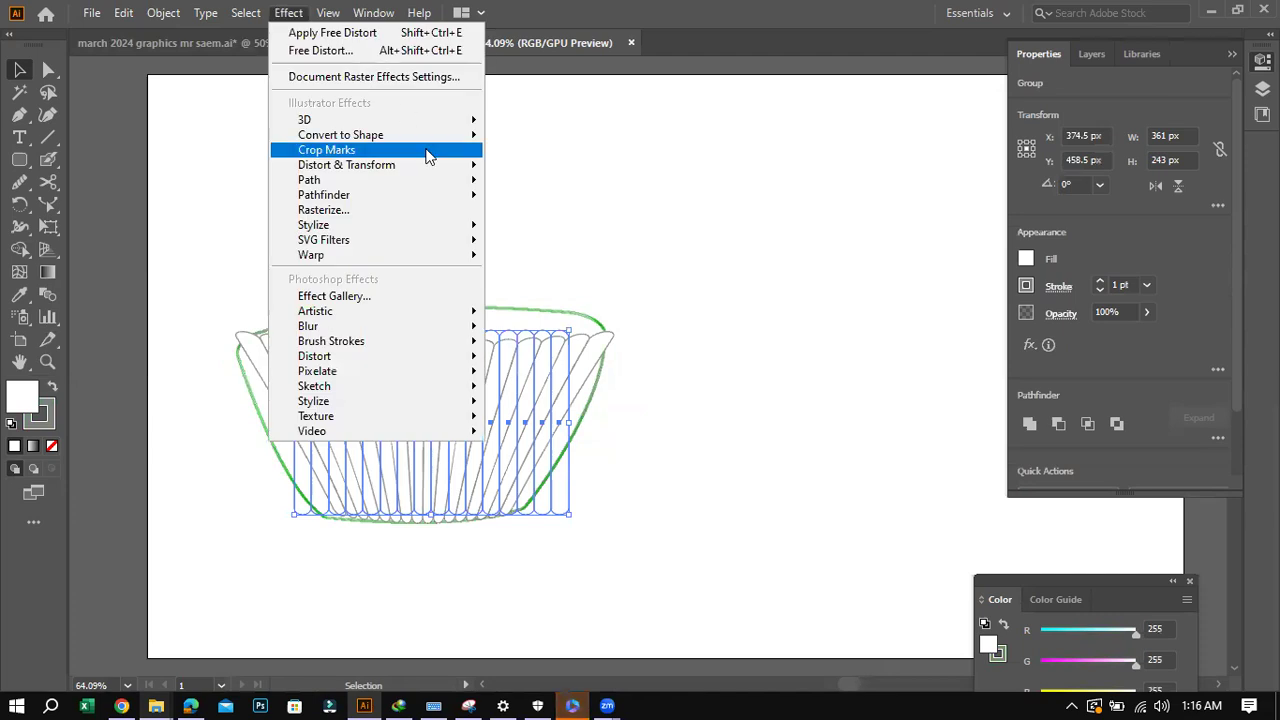
{"action": "mouse_move", "coordinate": [430, 165]}
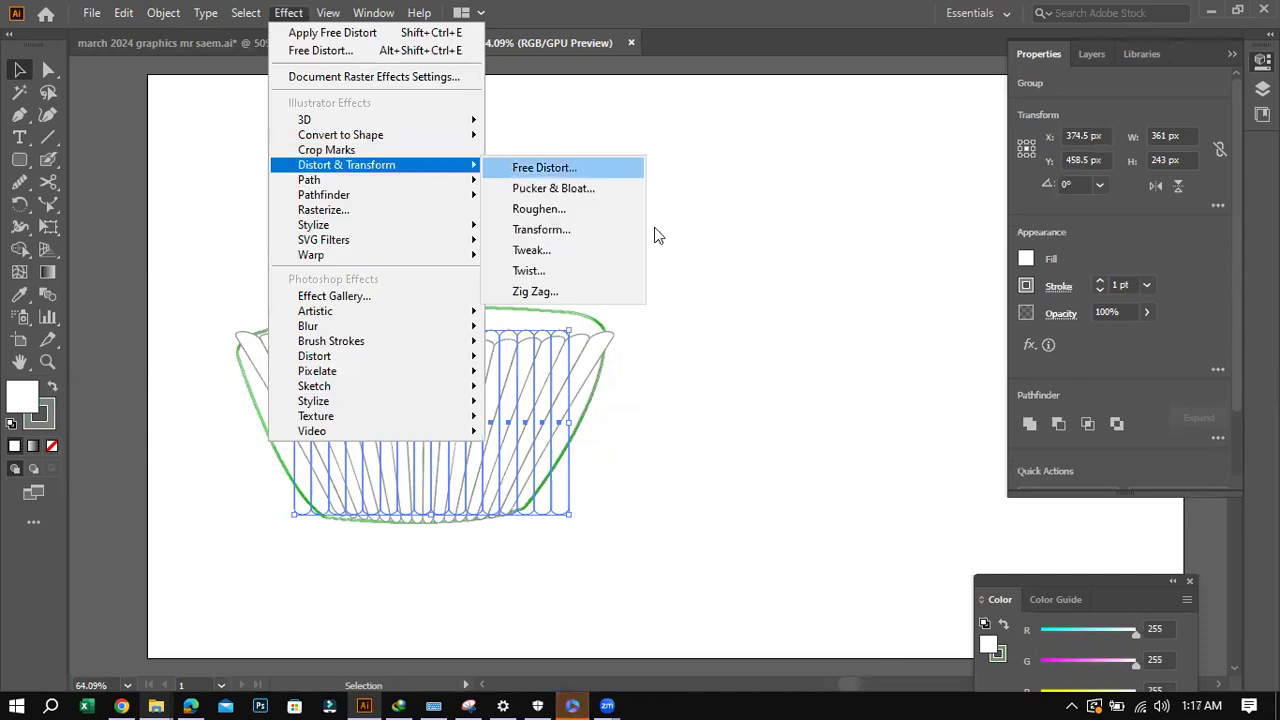
{"action": "key", "text": "Return"}
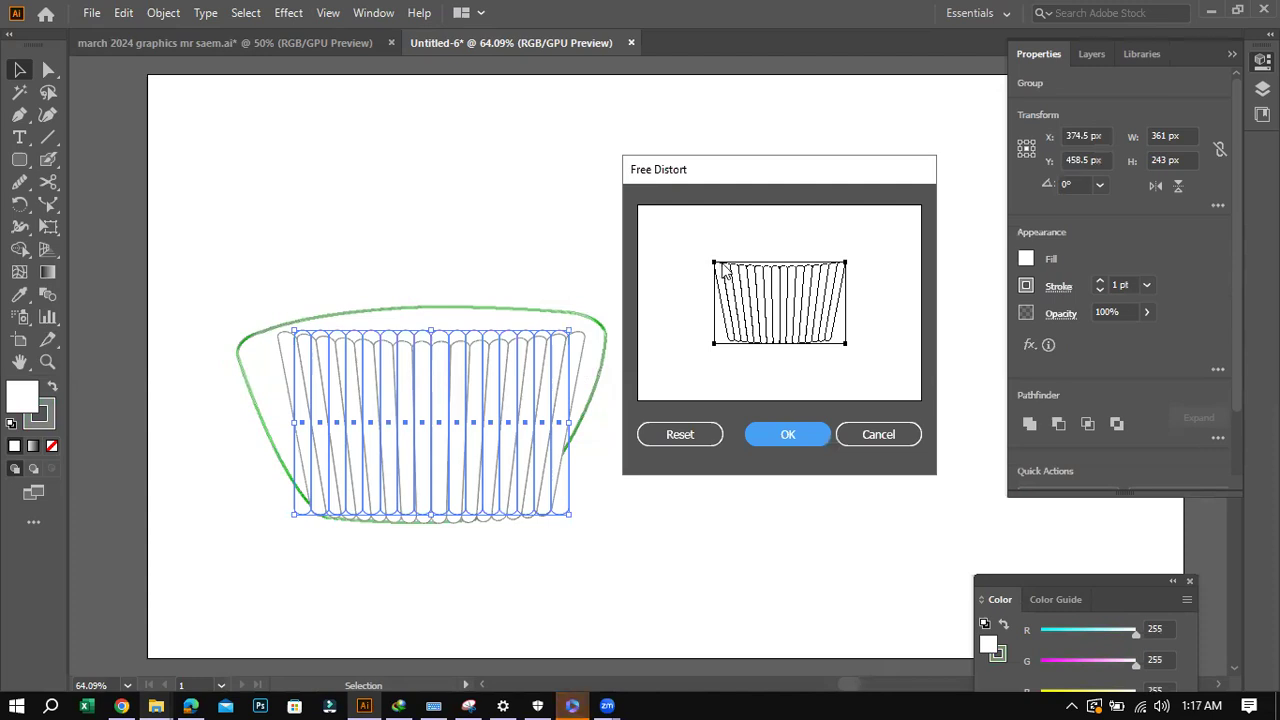
{"action": "left_click_drag", "start_coordinate": [720, 265], "coordinate": [716, 262]}
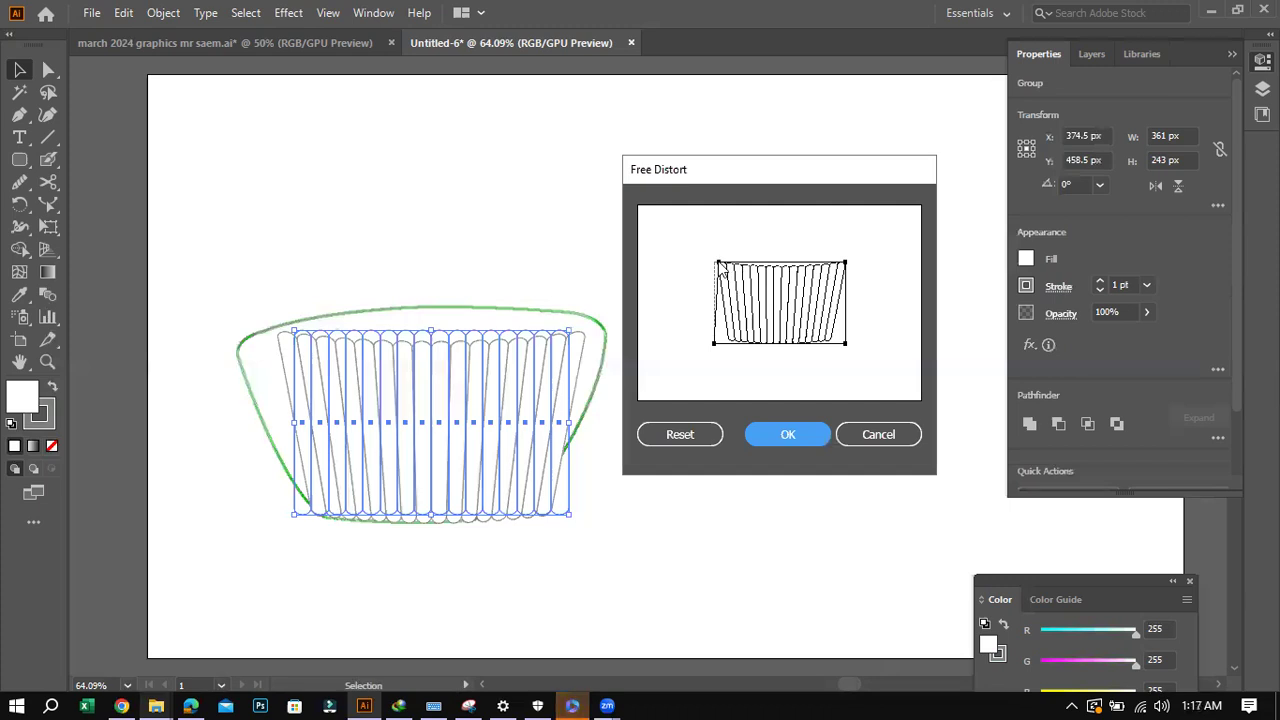
{"action": "left_click", "coordinate": [786, 434]}
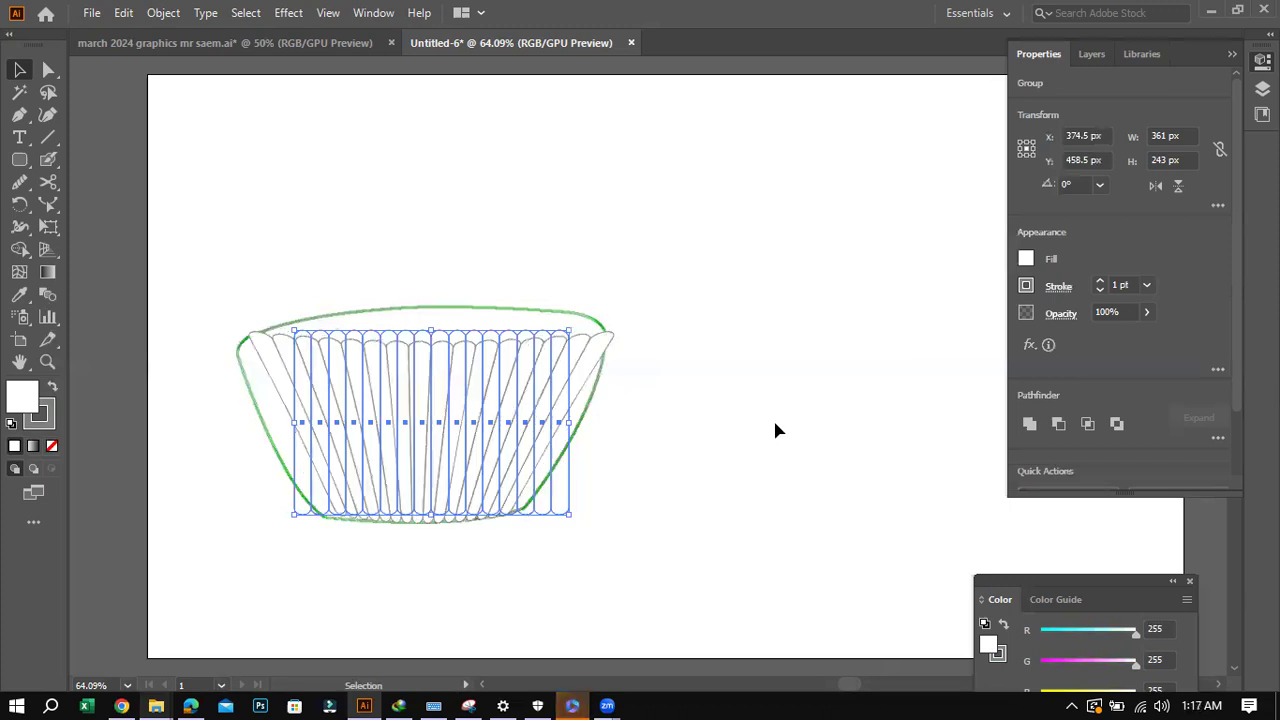
{"action": "left_click", "coordinate": [784, 402]}
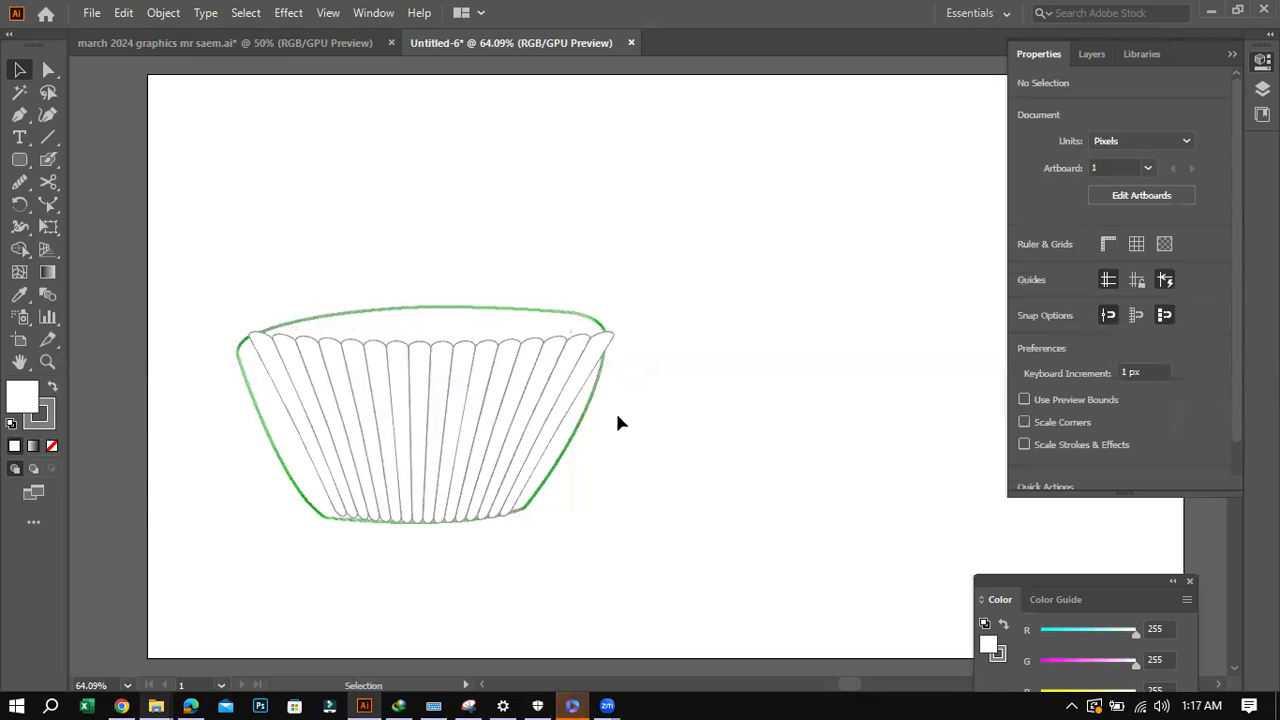
Widen the green outline's right side back to the pleats' outer edge and compare the case with the cupcake picture in Chrome, returning to Illustrator.
{"action": "left_click", "coordinate": [601, 400]}
{"action": "left_click_drag", "start_coordinate": [610, 415], "coordinate": [634, 414]}
{"action": "left_click", "coordinate": [766, 421]}
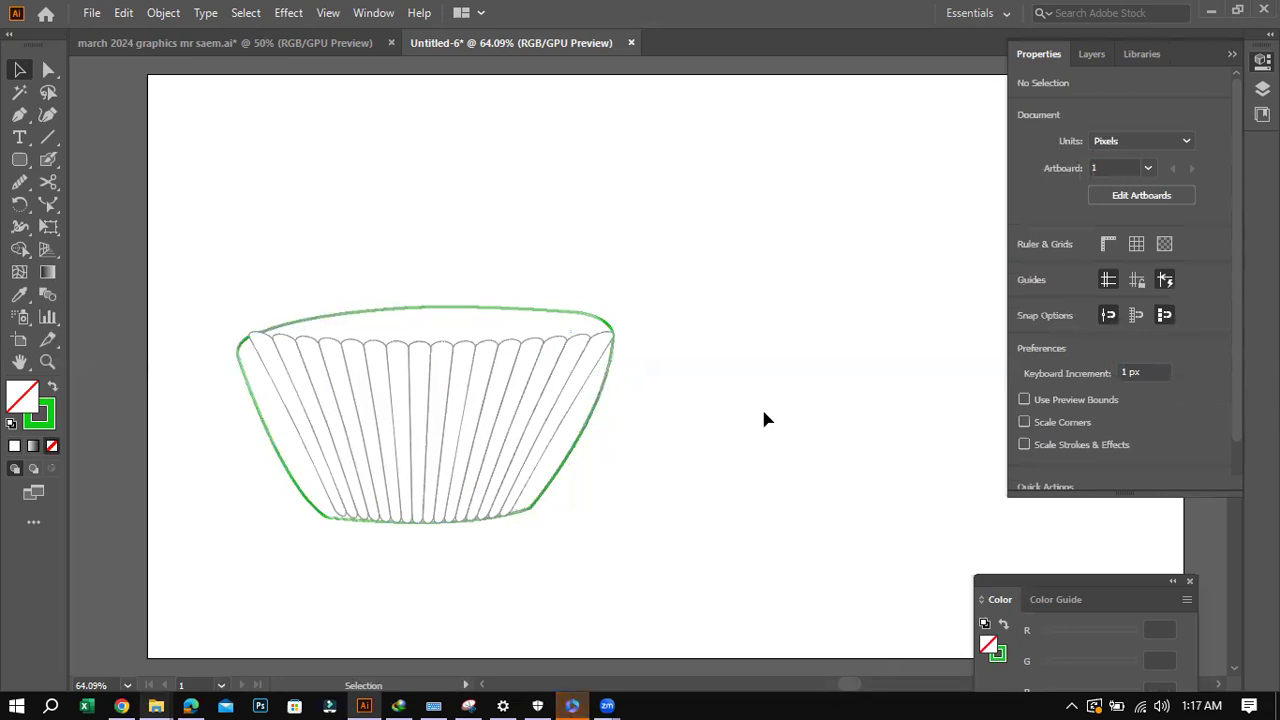
{"action": "left_click", "coordinate": [132, 697]}
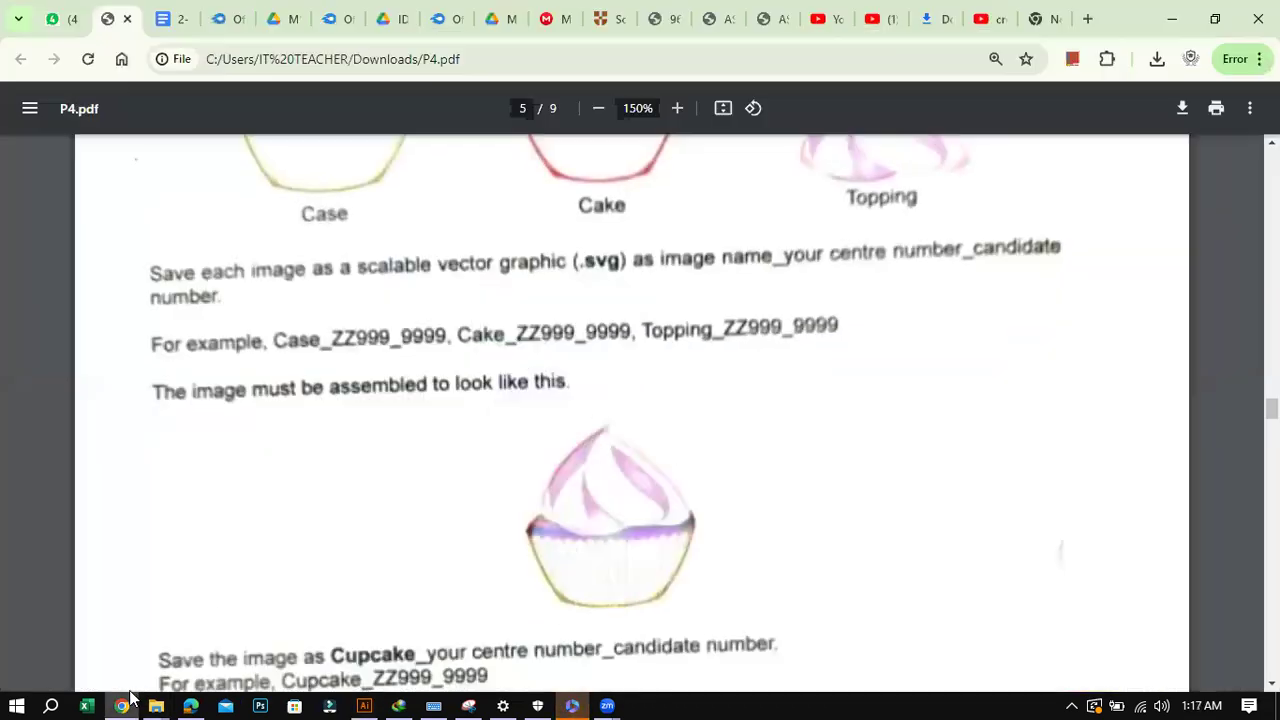
{"action": "left_click", "coordinate": [130, 697]}
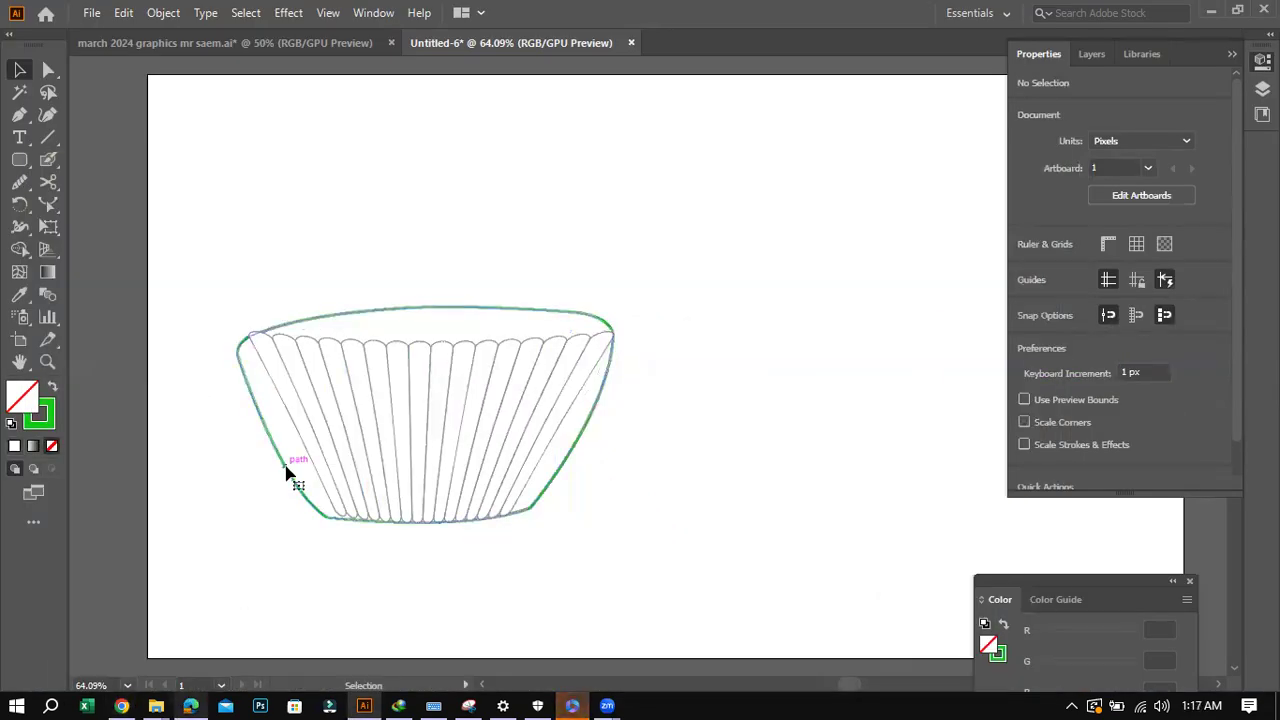
Resize the green outline to about 478 × 305 px by narrowing its left side and raising its top, rotated 0.505° and nudged down 1 px.
{"action": "left_click", "coordinate": [265, 443]}
{"action": "left_click_drag", "start_coordinate": [238, 415], "coordinate": [249, 414]}
{"action": "left_click_drag", "start_coordinate": [437, 297], "coordinate": [434, 290]}
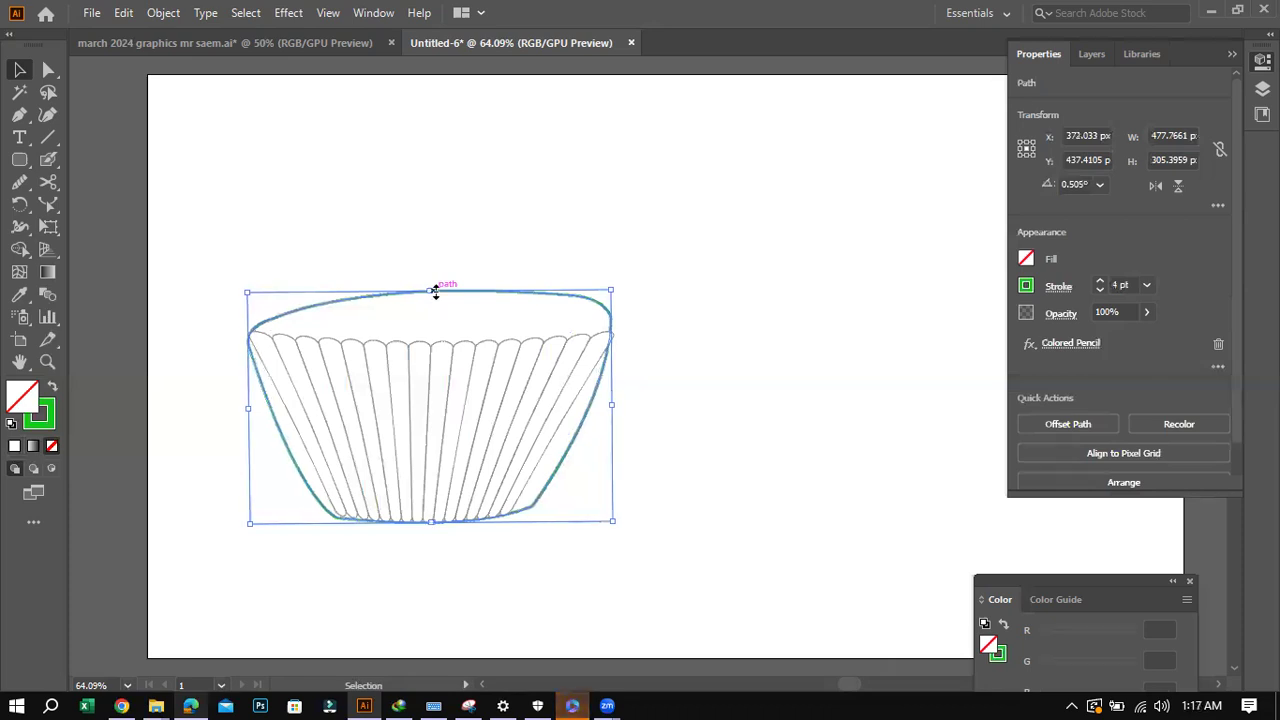
{"action": "key", "text": "Down"}
{"action": "left_click", "coordinate": [849, 423]}
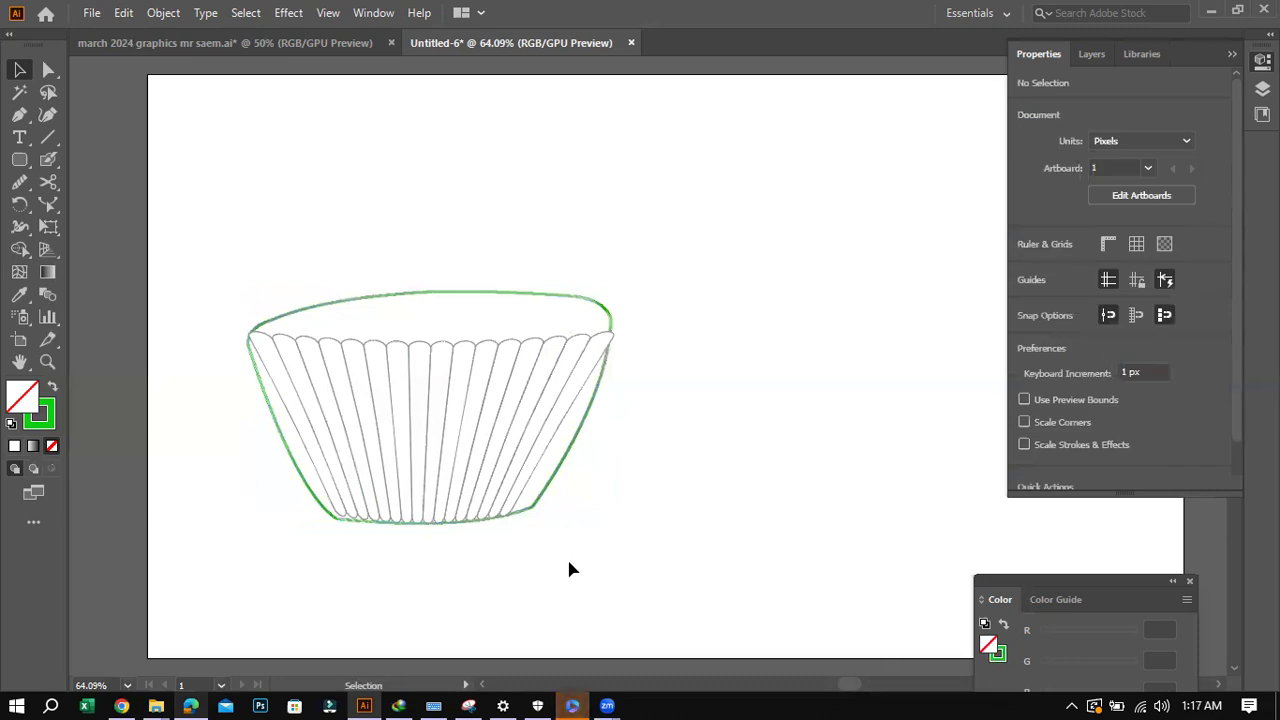
Move the green outline off the pleats to the empty area on their right, centred at about X 862, Y 288 px.
{"action": "left_click", "coordinate": [603, 303]}
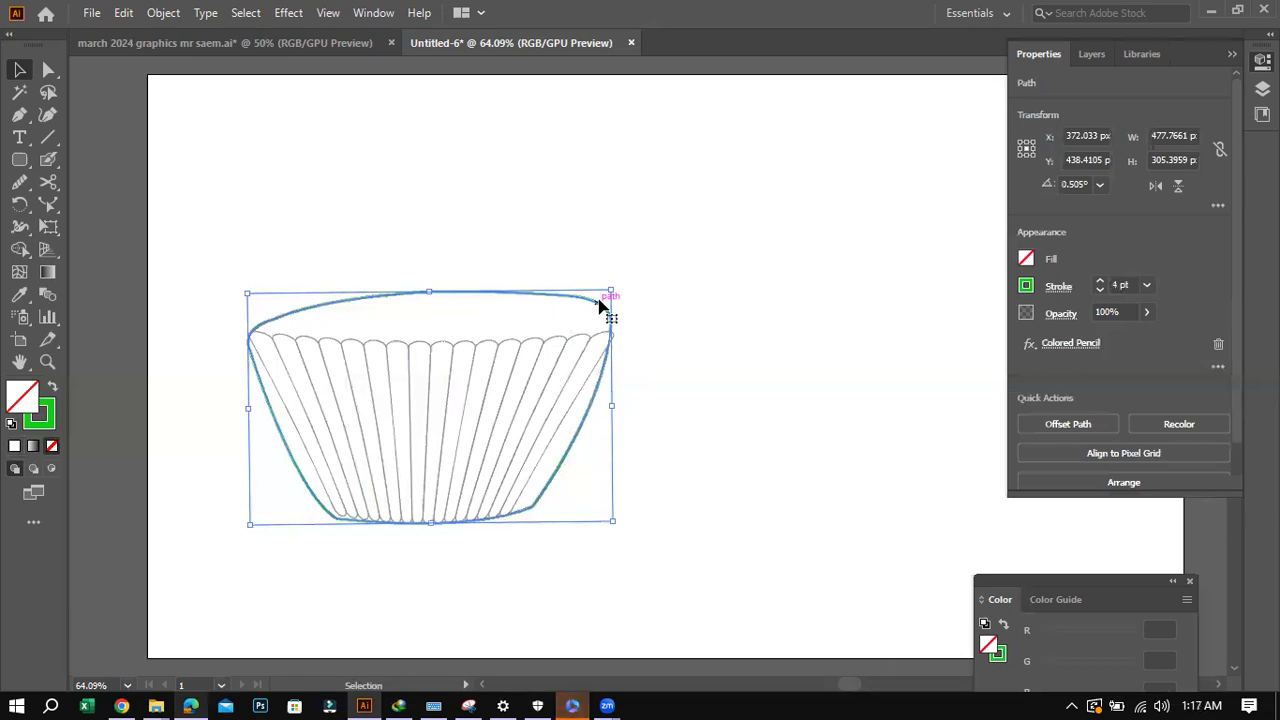
{"action": "left_click_drag", "start_coordinate": [843, 686], "coordinate": [857, 686]}
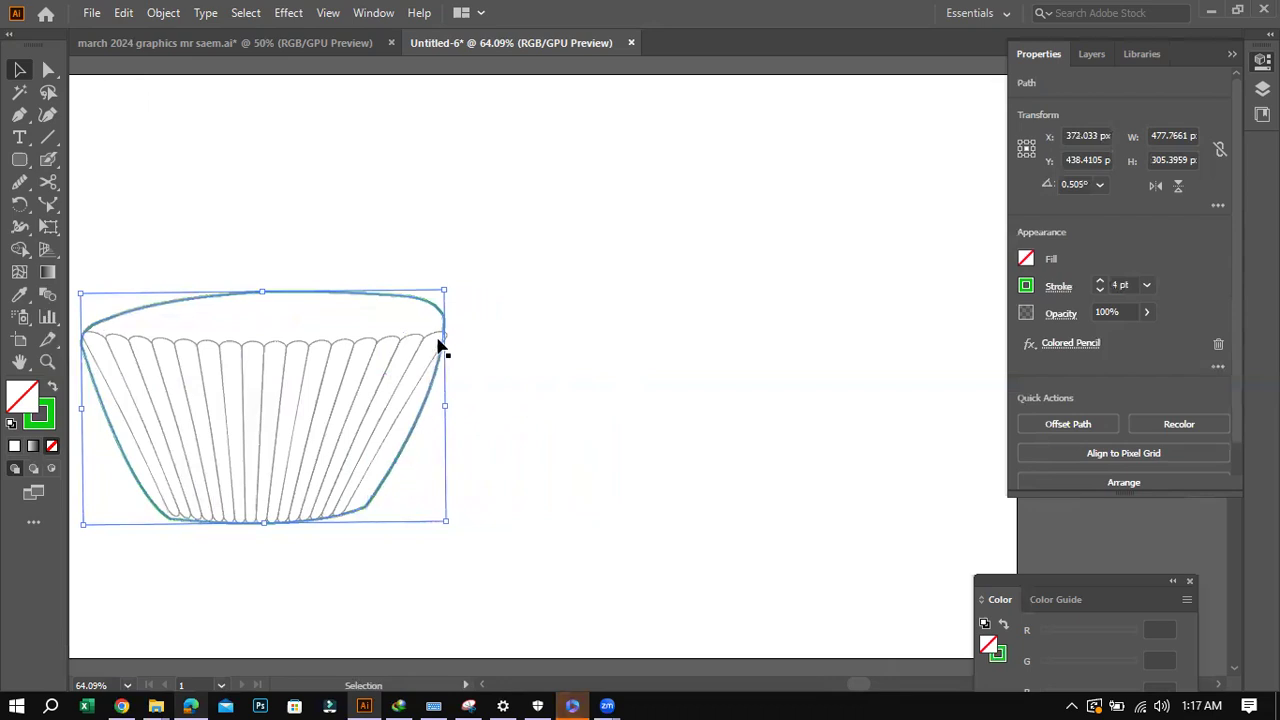
{"action": "left_click_drag", "start_coordinate": [437, 300], "coordinate": [870, 290]}
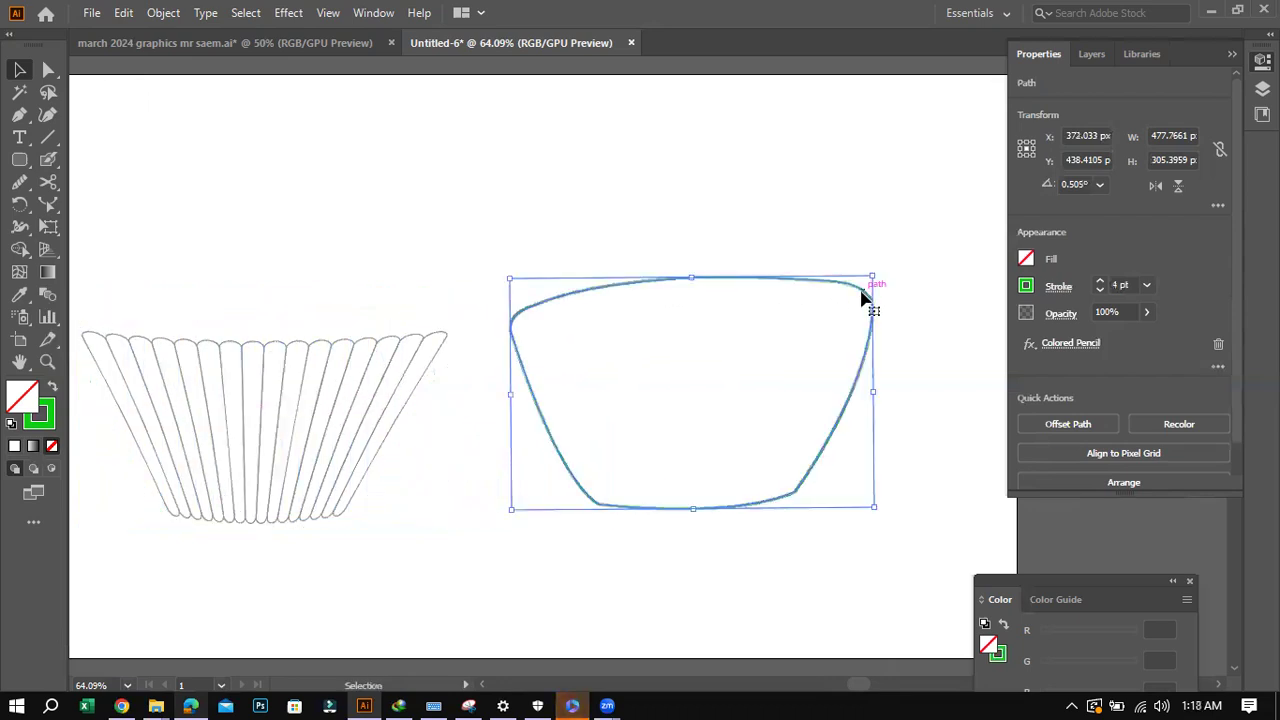
{"action": "left_click_drag", "start_coordinate": [755, 510], "coordinate": [697, 410]}
Examine the Cake example of Task 2 in P4.pdf at 200% zoom in Chrome, and return to Illustrator.
{"action": "left_click", "coordinate": [121, 706]}
{"action": "scroll", "coordinate": [566, 494], "scroll_direction": "up", "scroll_amount": 5}
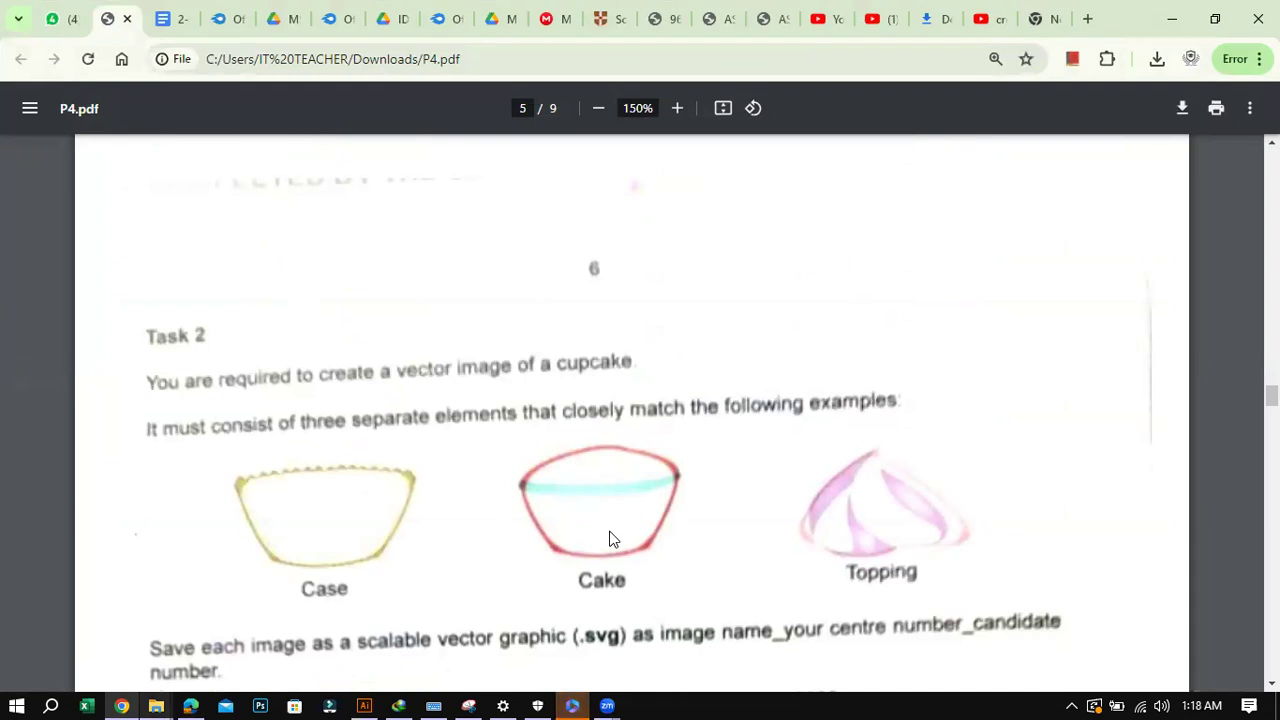
{"action": "scroll", "coordinate": [613, 539], "scroll_direction": "up", "scroll_amount": 2}
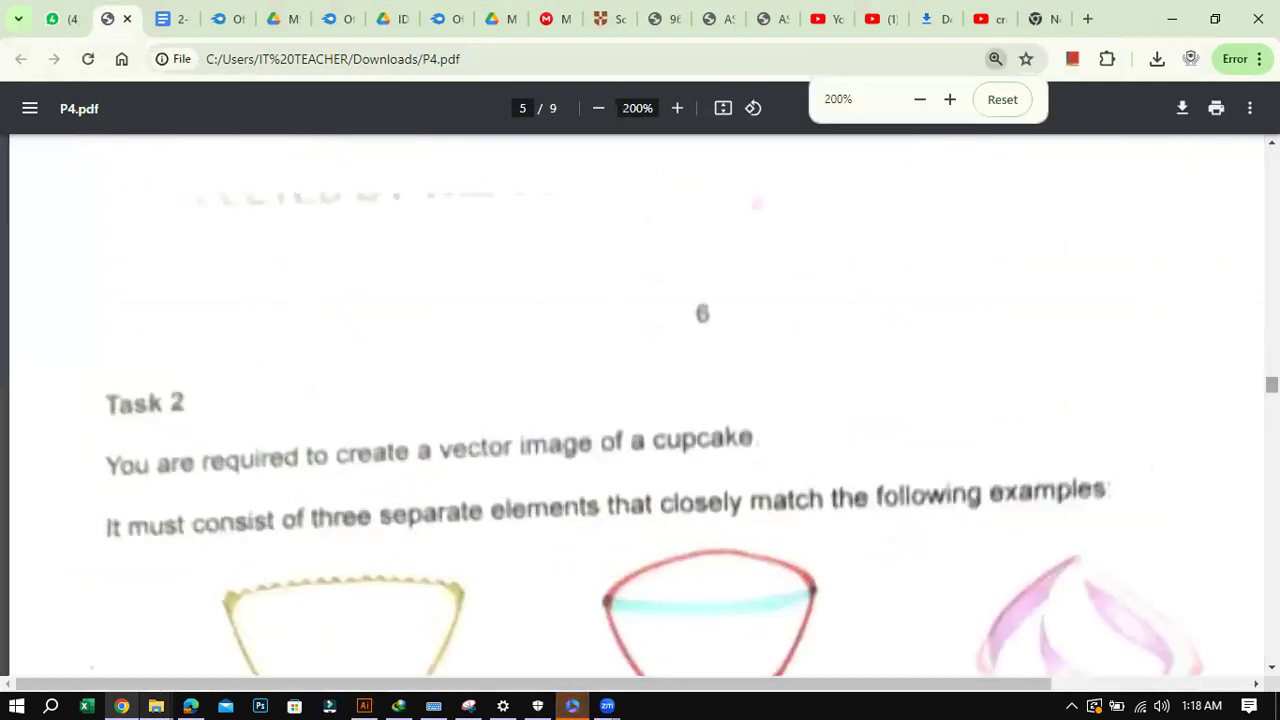
{"action": "scroll", "coordinate": [966, 486], "scroll_direction": "down", "scroll_amount": 2}
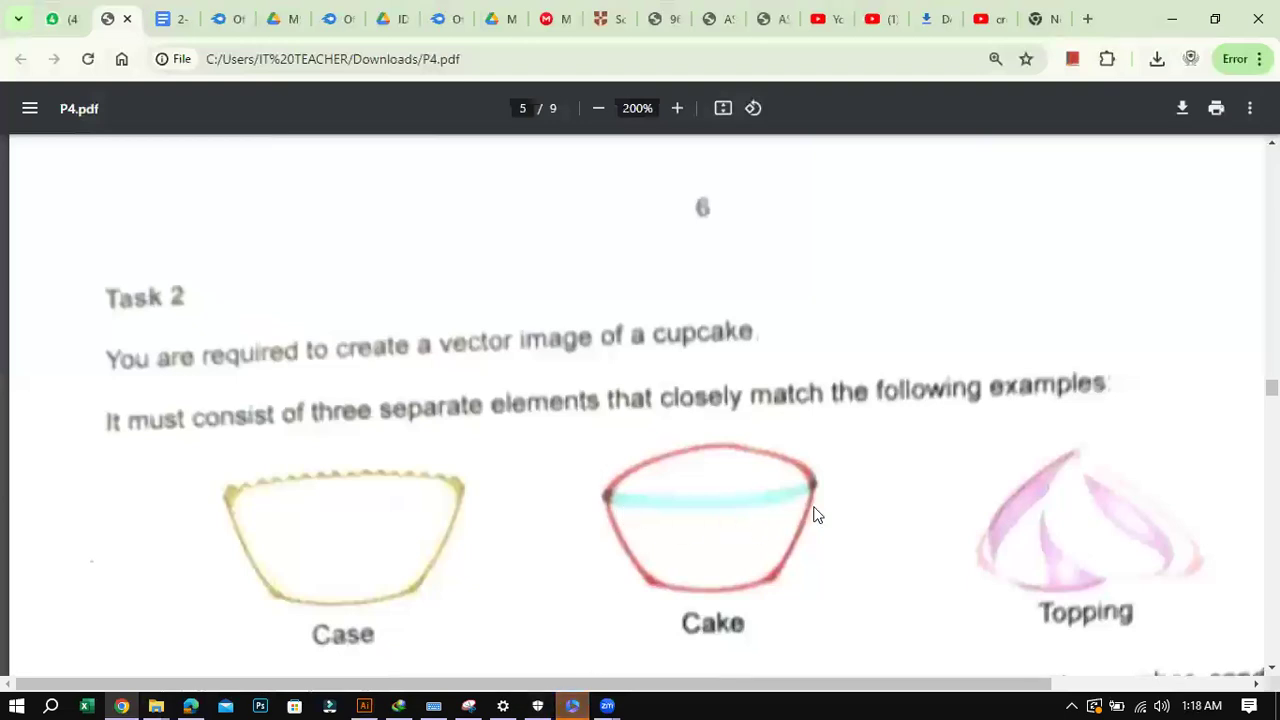
{"action": "left_click", "coordinate": [364, 706]}
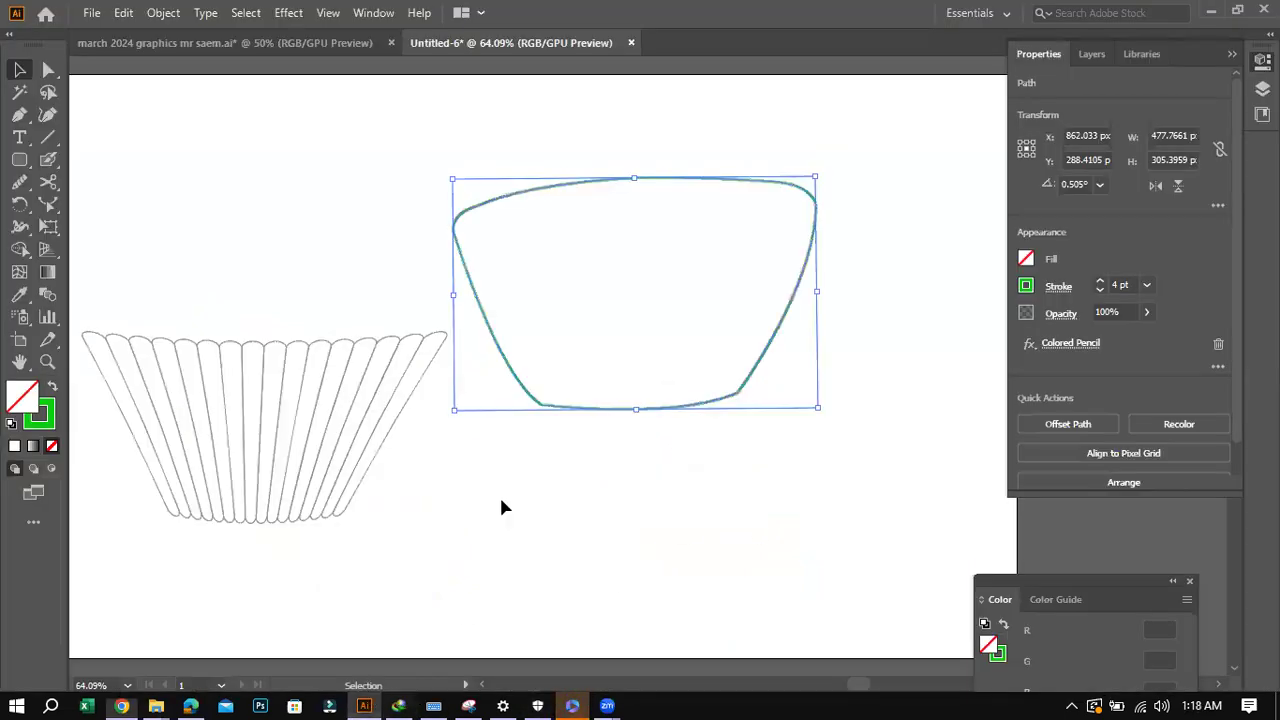
Try to draw an open line across the upper part of the green outline with the Curvature tool.
{"action": "left_click", "coordinate": [20, 115]}
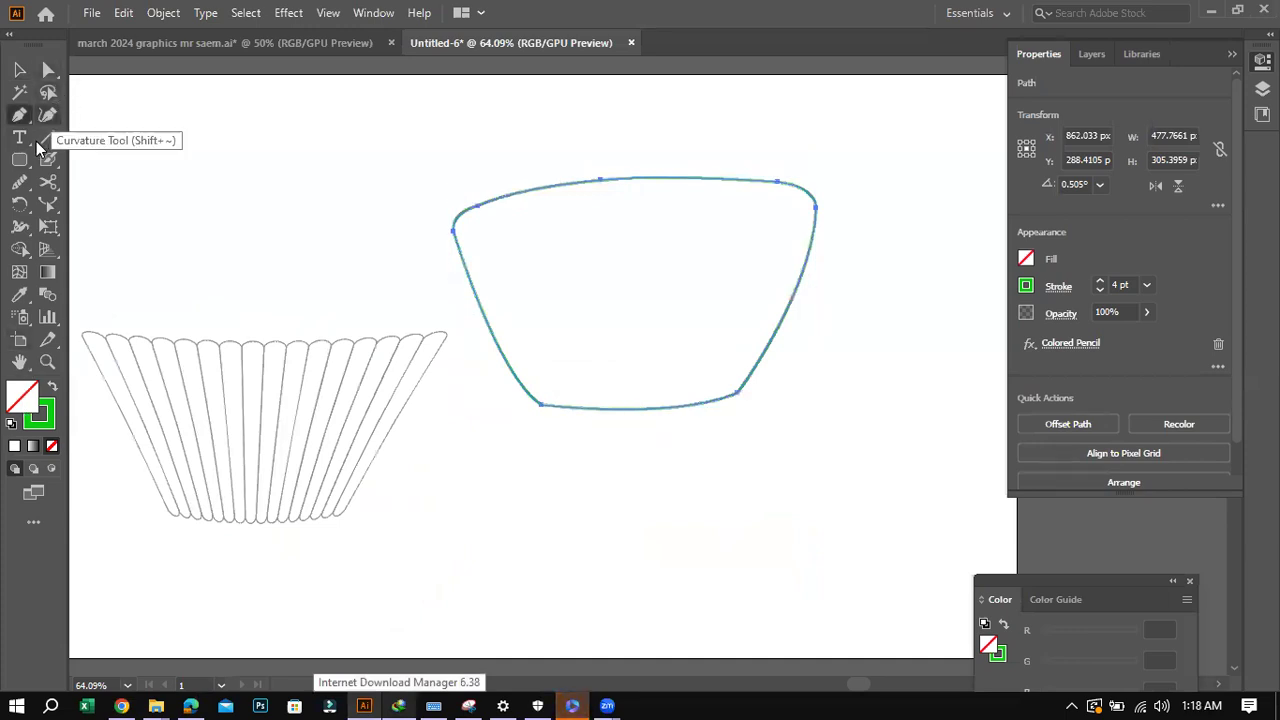
{"action": "left_click", "coordinate": [48, 115]}
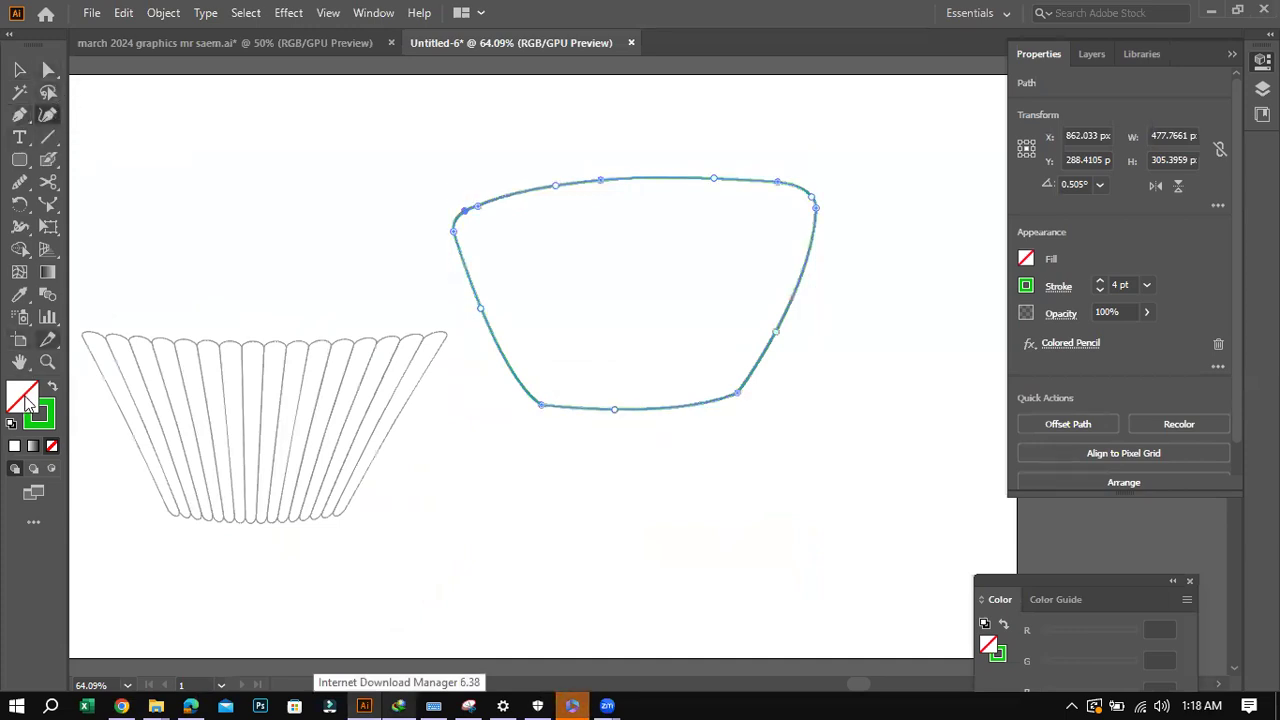
{"action": "left_click", "coordinate": [453, 231]}
{"action": "left_click", "coordinate": [524, 241]}
{"action": "left_click", "coordinate": [571, 241]}
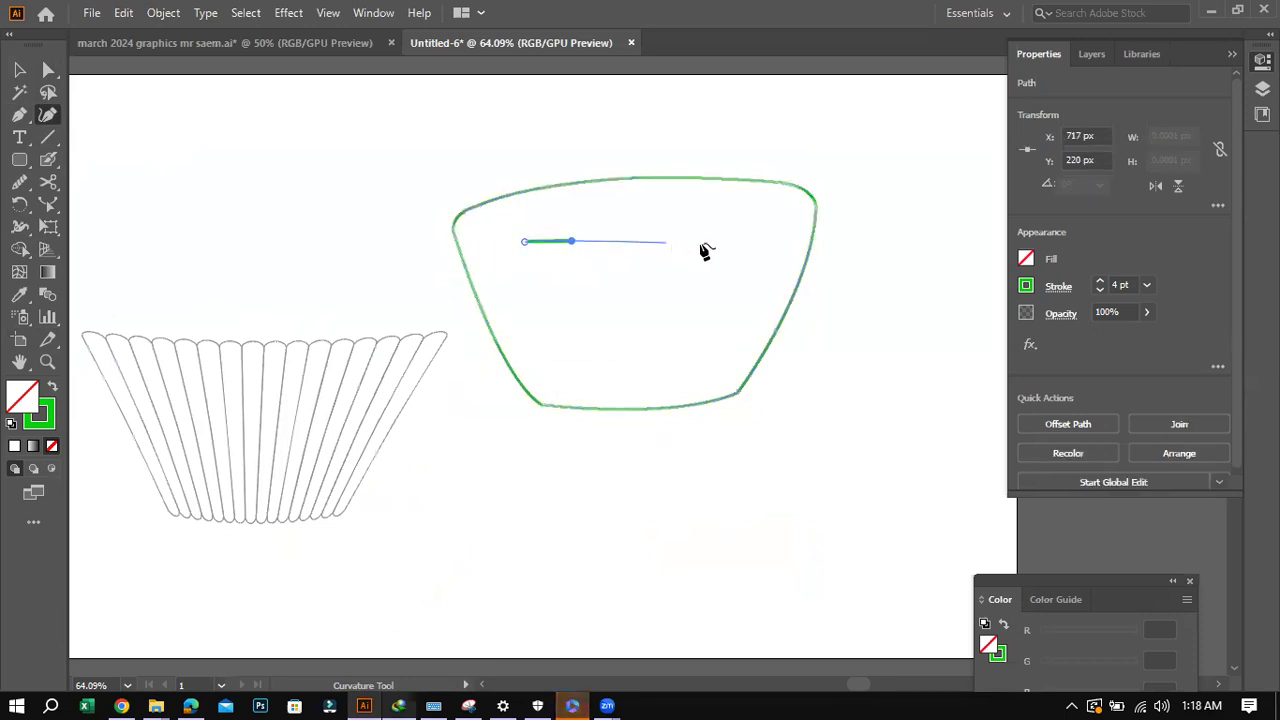
{"action": "left_click", "coordinate": [708, 241]}
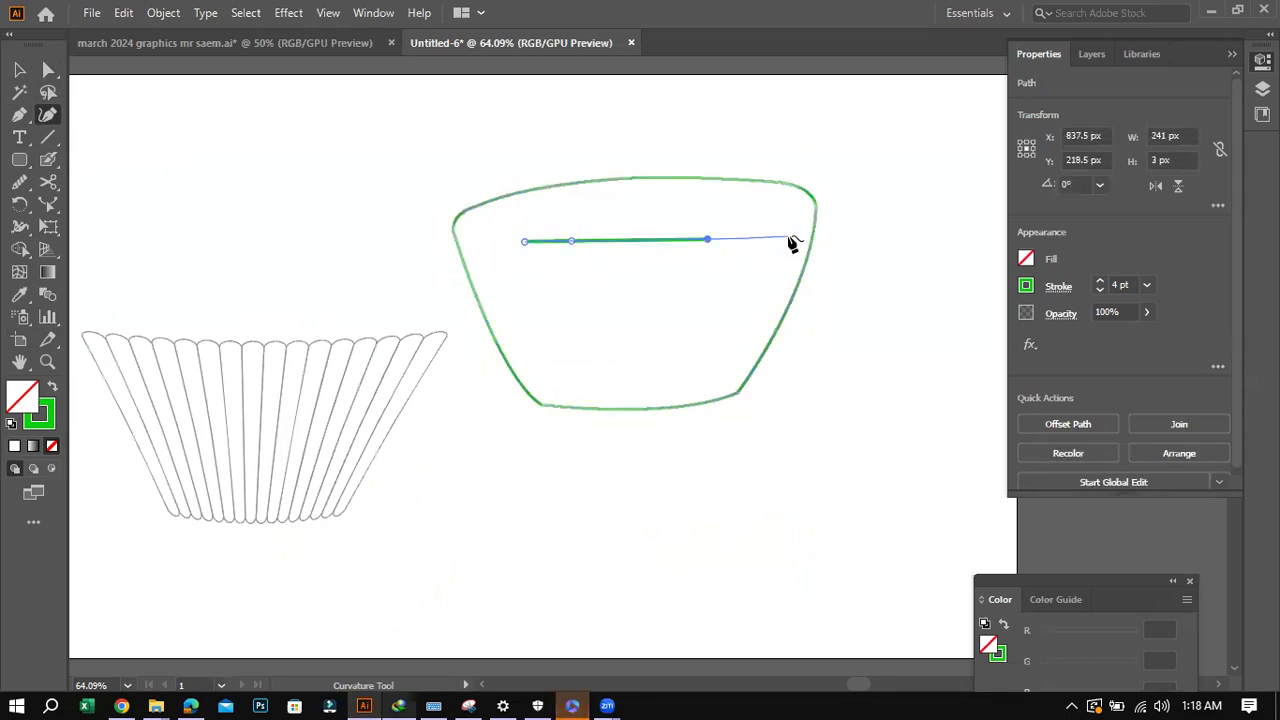
{"action": "left_click", "coordinate": [789, 237]}
{"action": "key", "text": "Escape"}
Undo the Curvature line and the anchor points added to the green outline's right side.
{"action": "left_click", "coordinate": [813, 240]}
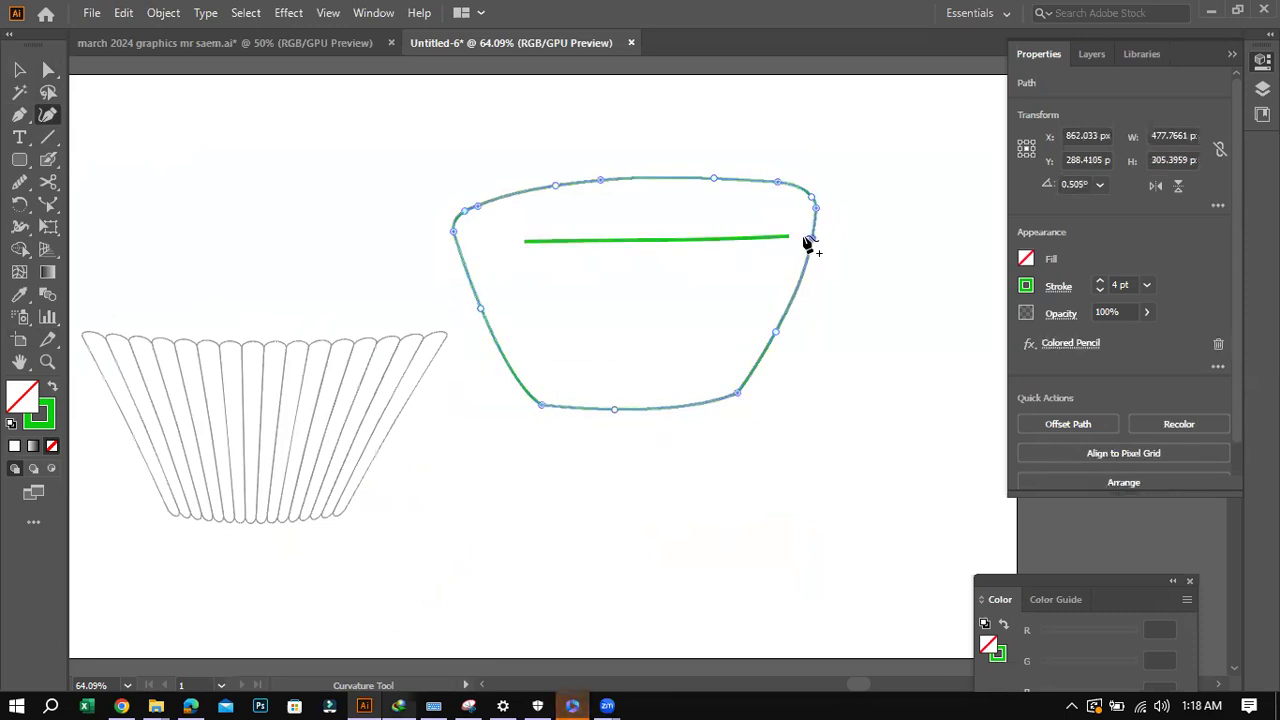
{"action": "left_click", "coordinate": [806, 236]}
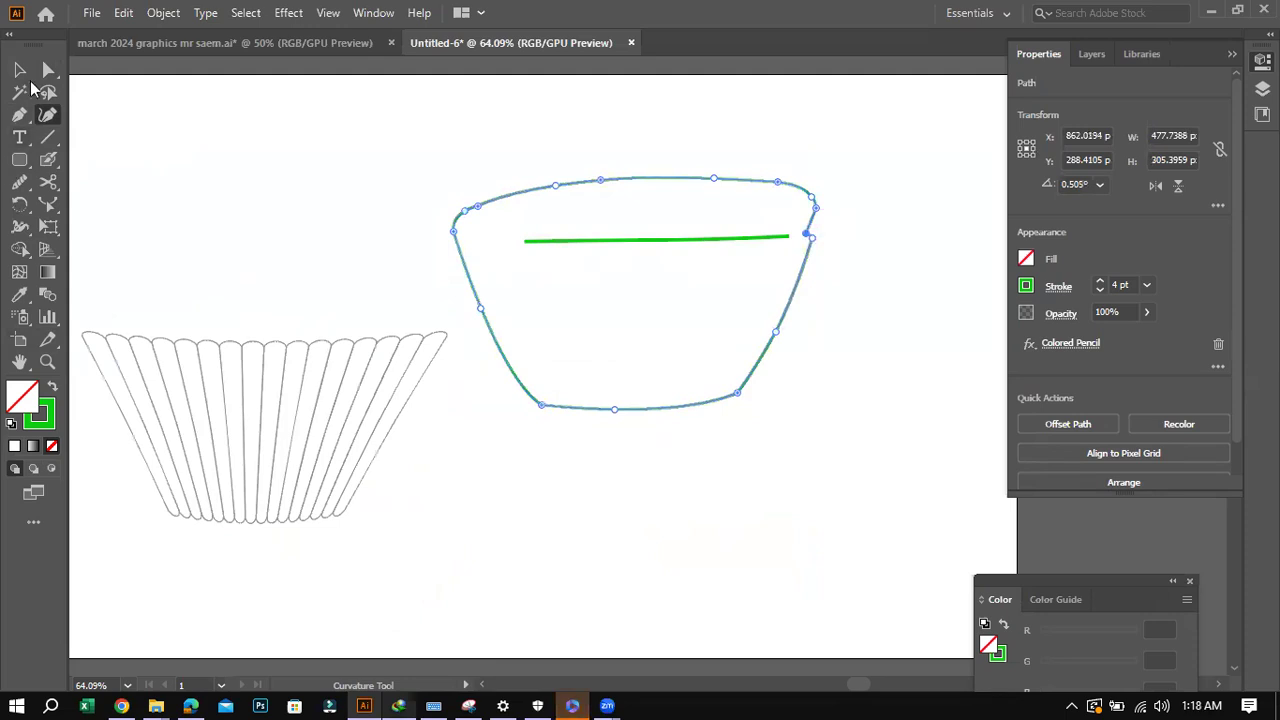
{"action": "left_click", "coordinate": [19, 70]}
{"action": "left_click", "coordinate": [172, 145]}
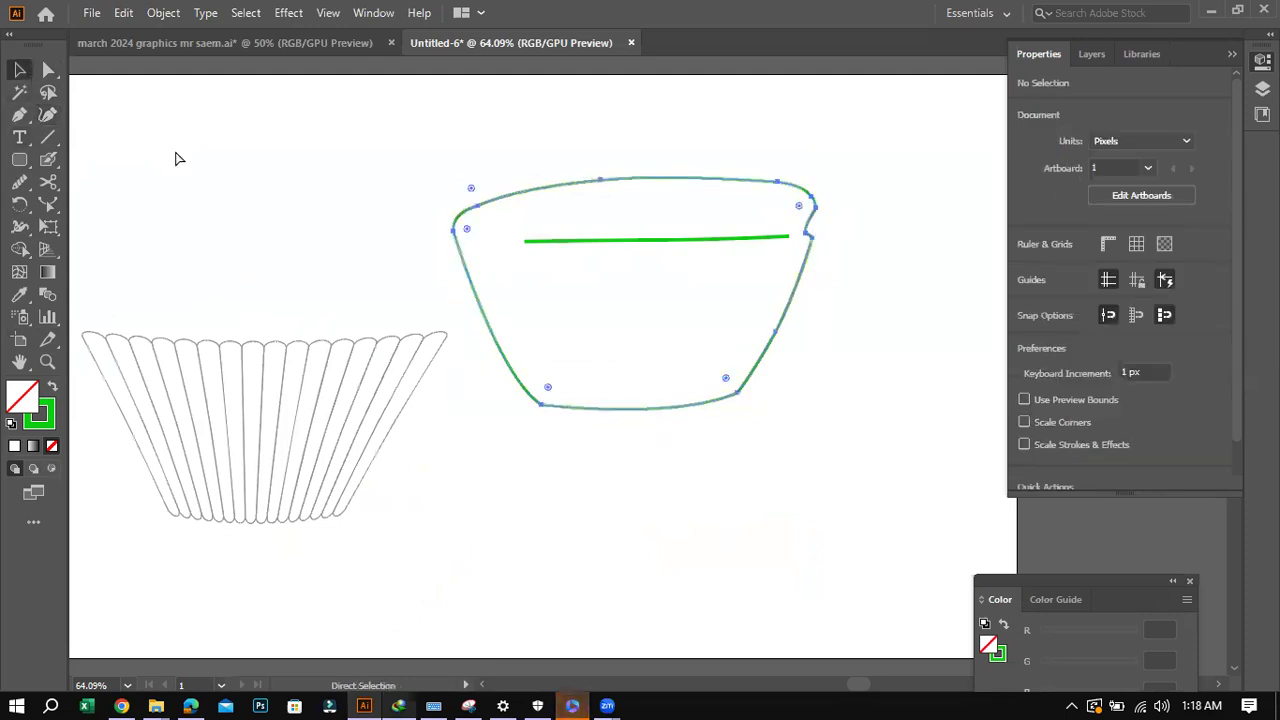
{"action": "key", "text": "ctrl+z"}
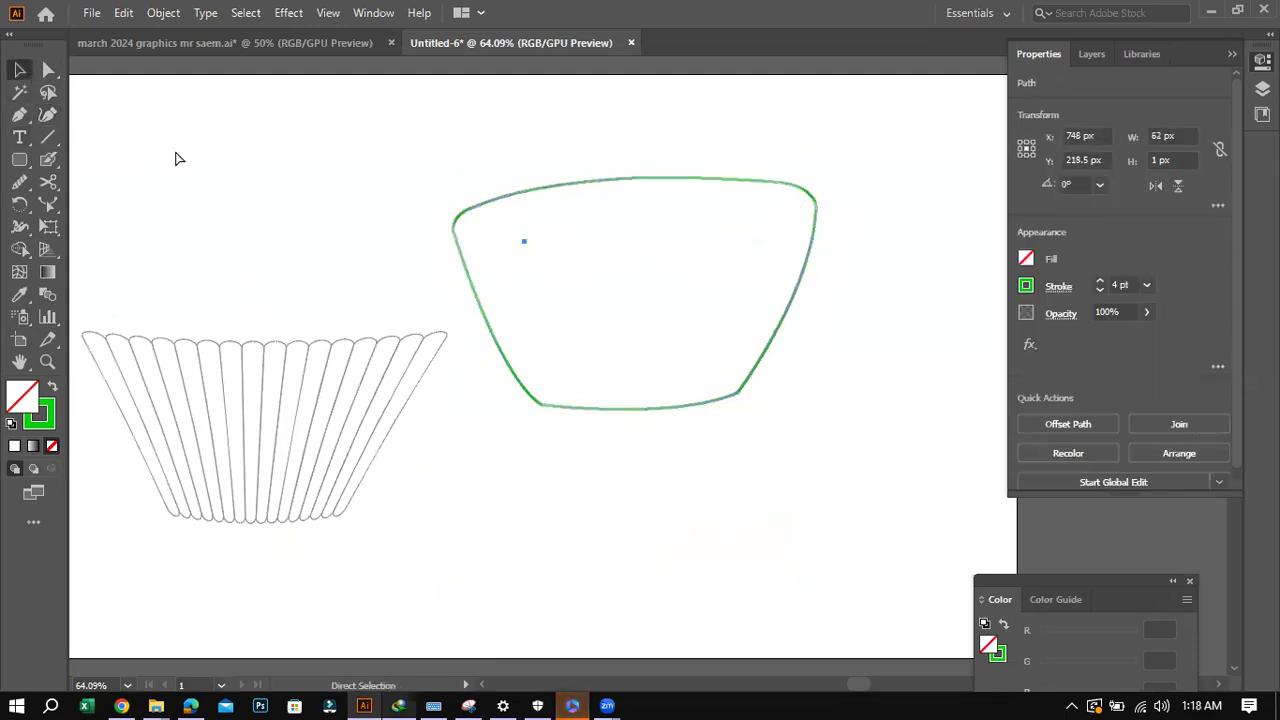
{"action": "key", "text": "ctrl+z"}
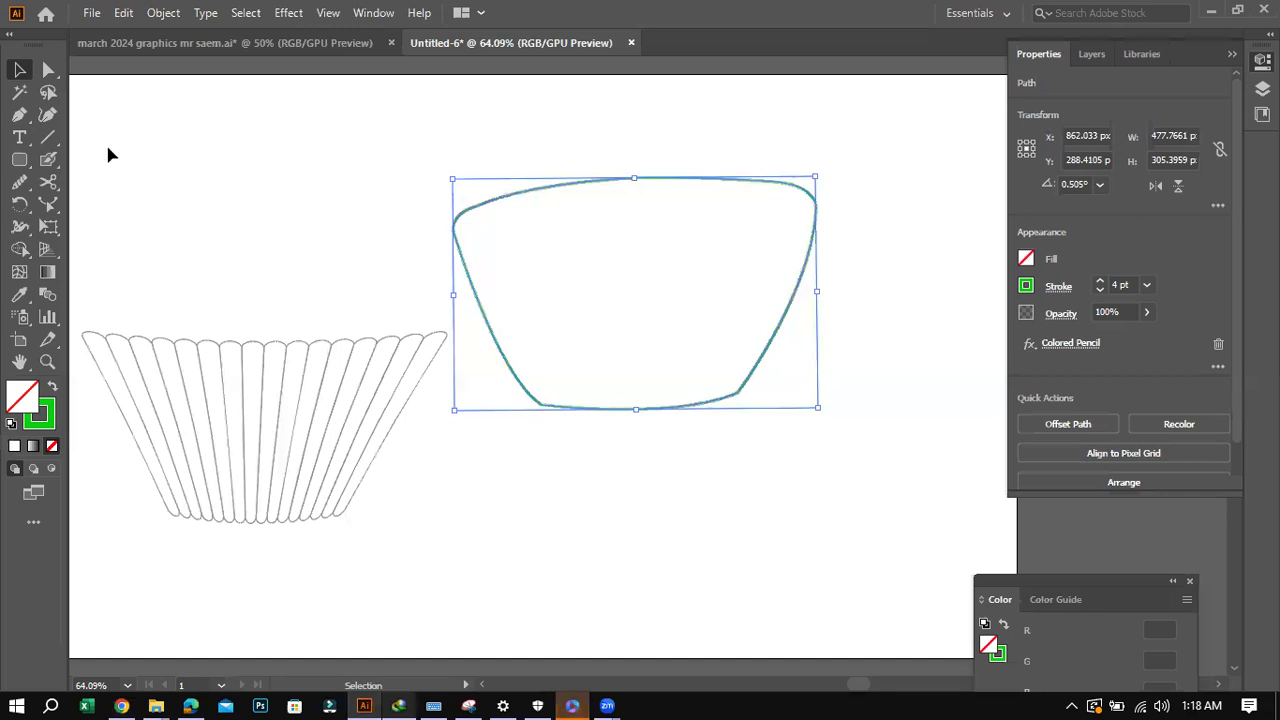
Draw a rectangle of about 472 × 33 px across the upper part of the green outline, from side to side.
{"action": "left_click", "coordinate": [19, 159]}
{"action": "key", "text": "ctrl+shift+a"}
{"action": "left_click", "coordinate": [19, 159]}
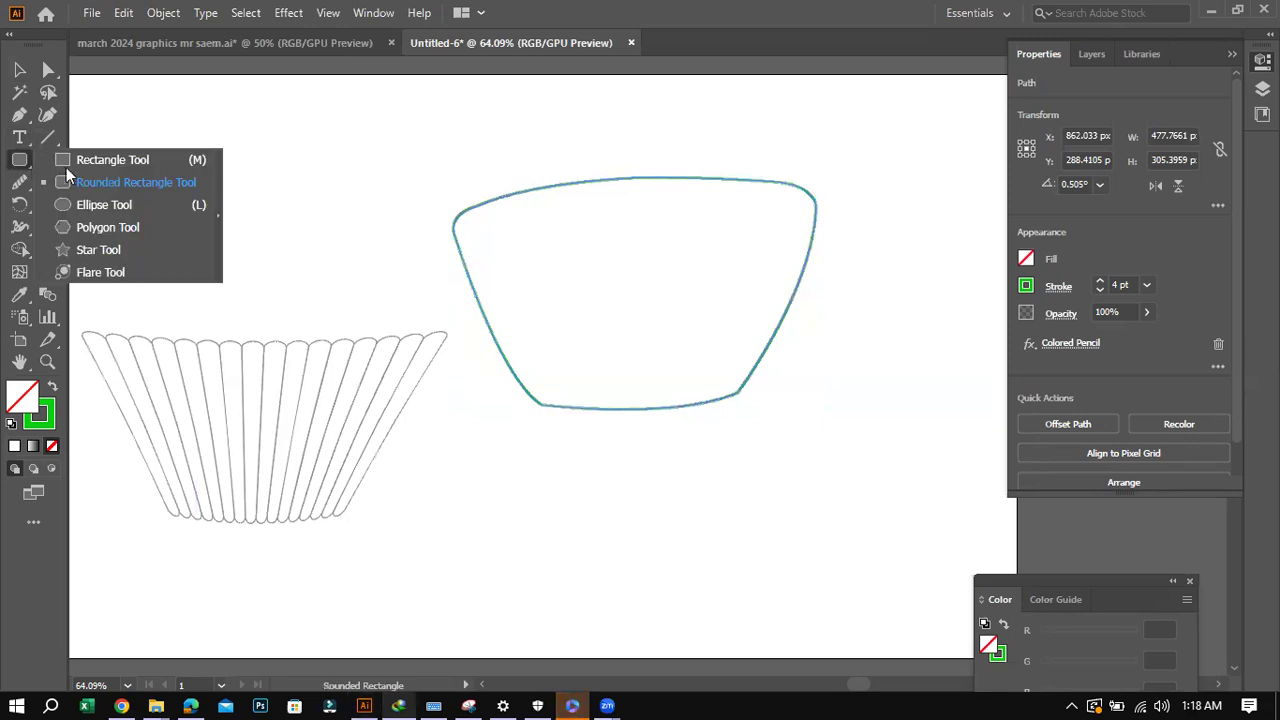
{"action": "key", "text": "m"}
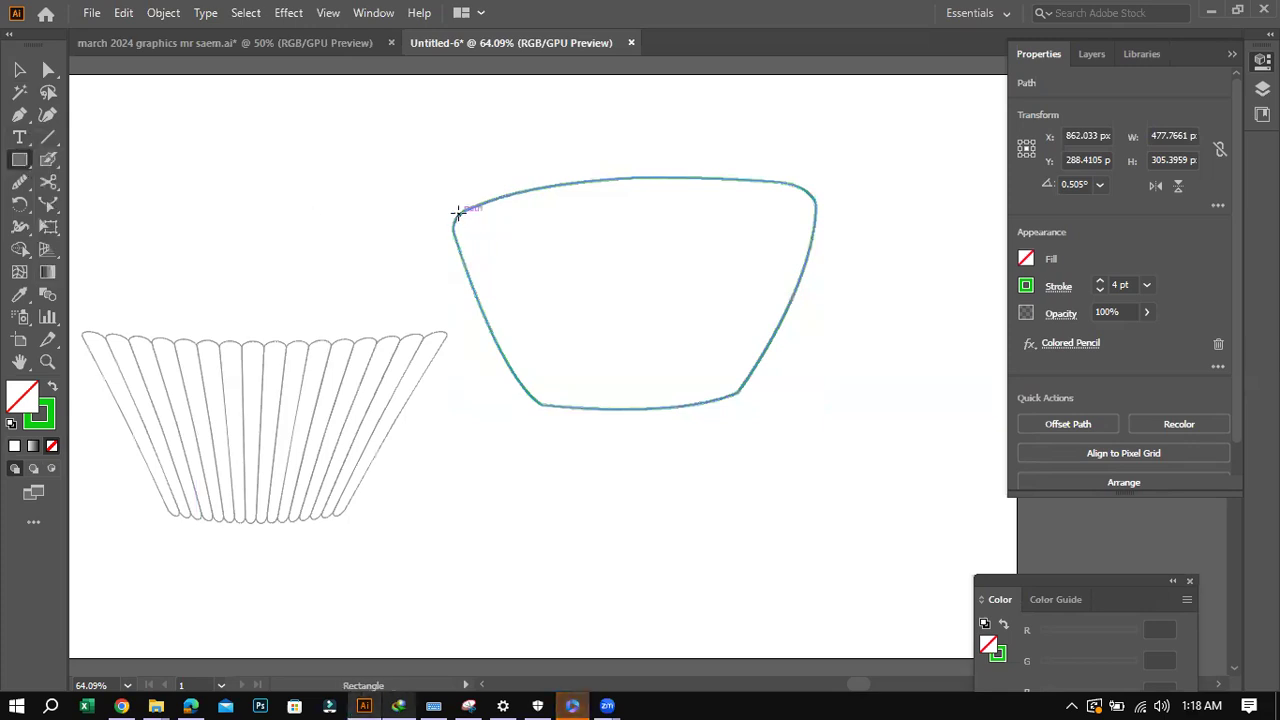
{"action": "left_click_drag", "start_coordinate": [455, 214], "coordinate": [812, 241]}
Check the Cake example in Chrome, return to Illustrator and bow both long edges of the band downward, making it about 48 px high.
{"action": "key", "text": "shift+grave"}
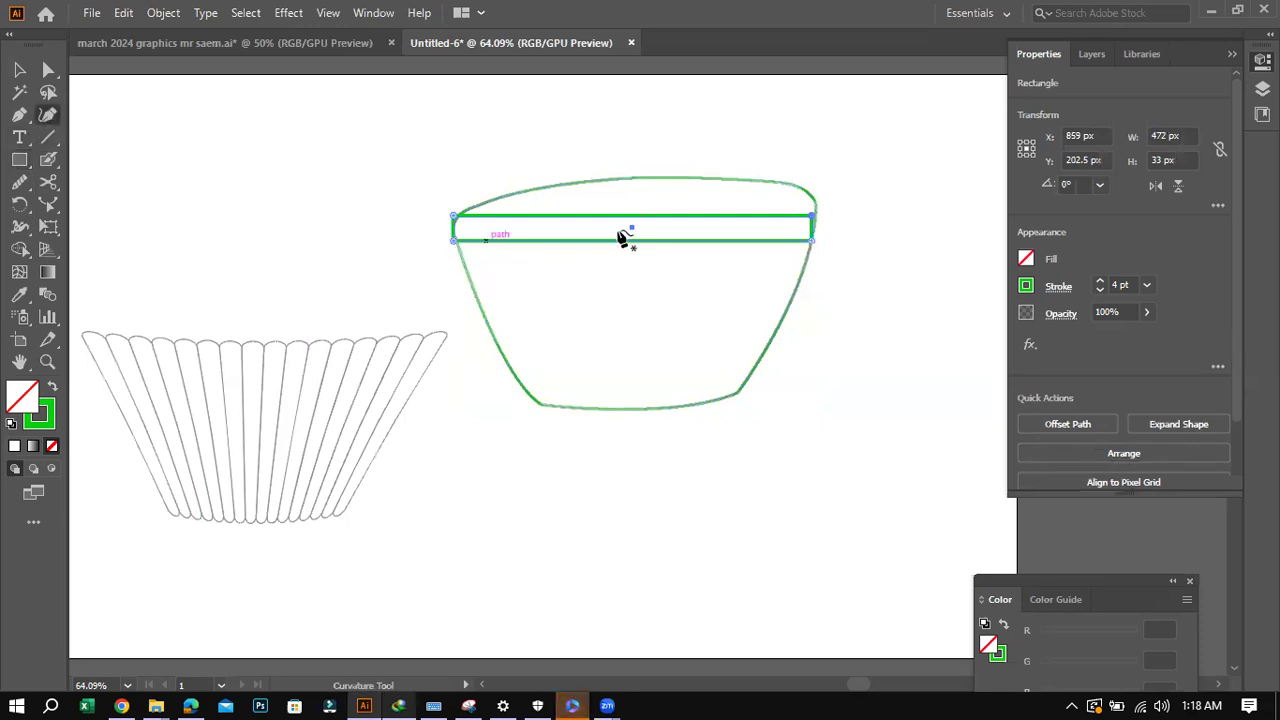
{"action": "left_click", "coordinate": [120, 698]}
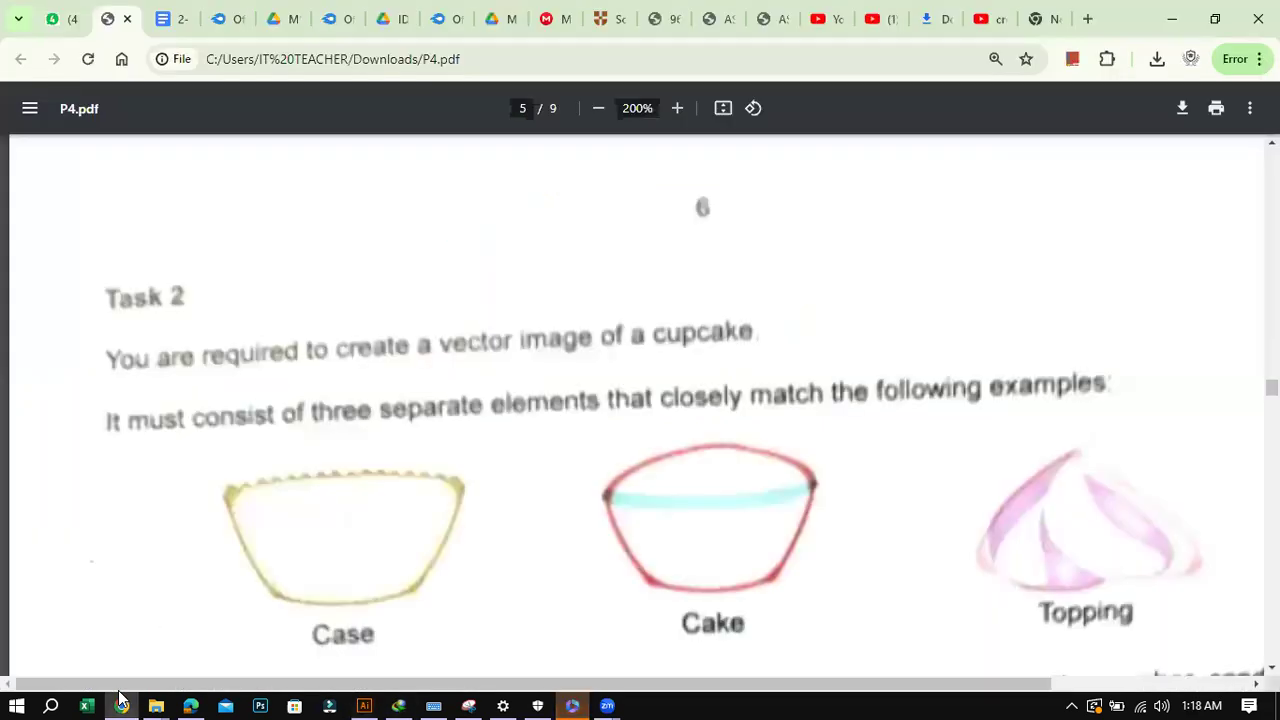
{"action": "left_click", "coordinate": [120, 698]}
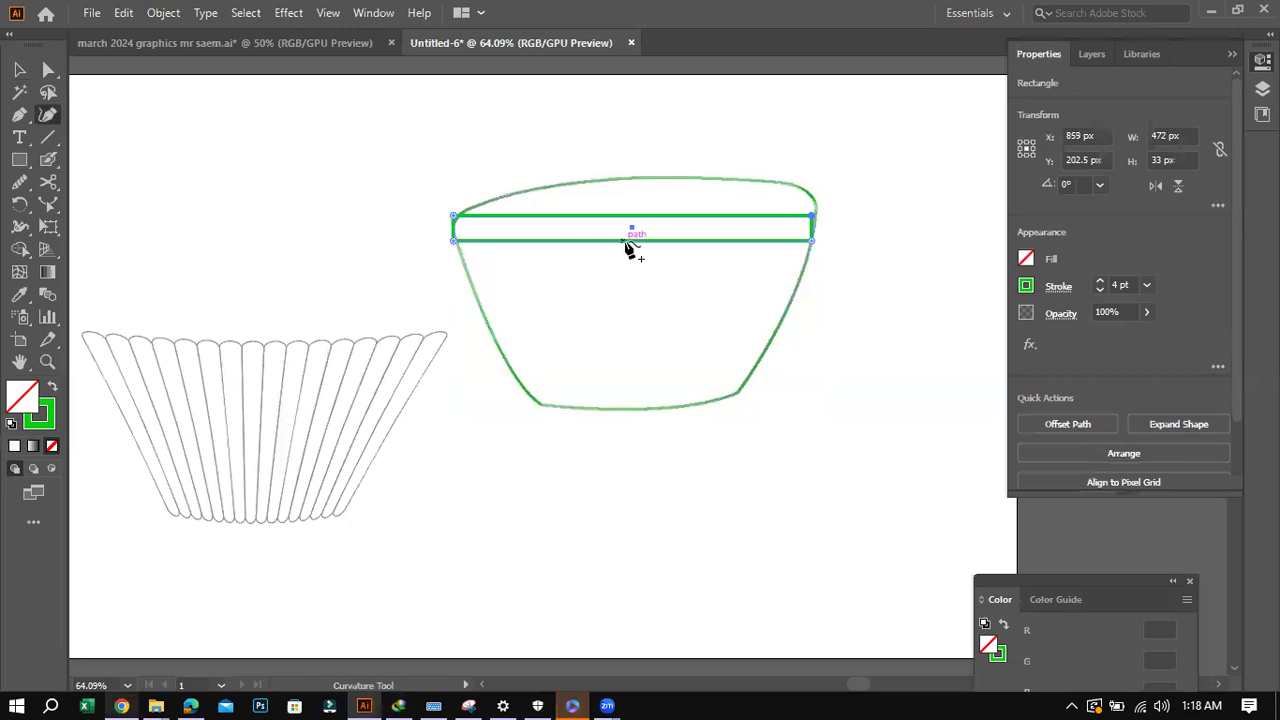
{"action": "left_click_drag", "start_coordinate": [628, 249], "coordinate": [630, 224]}
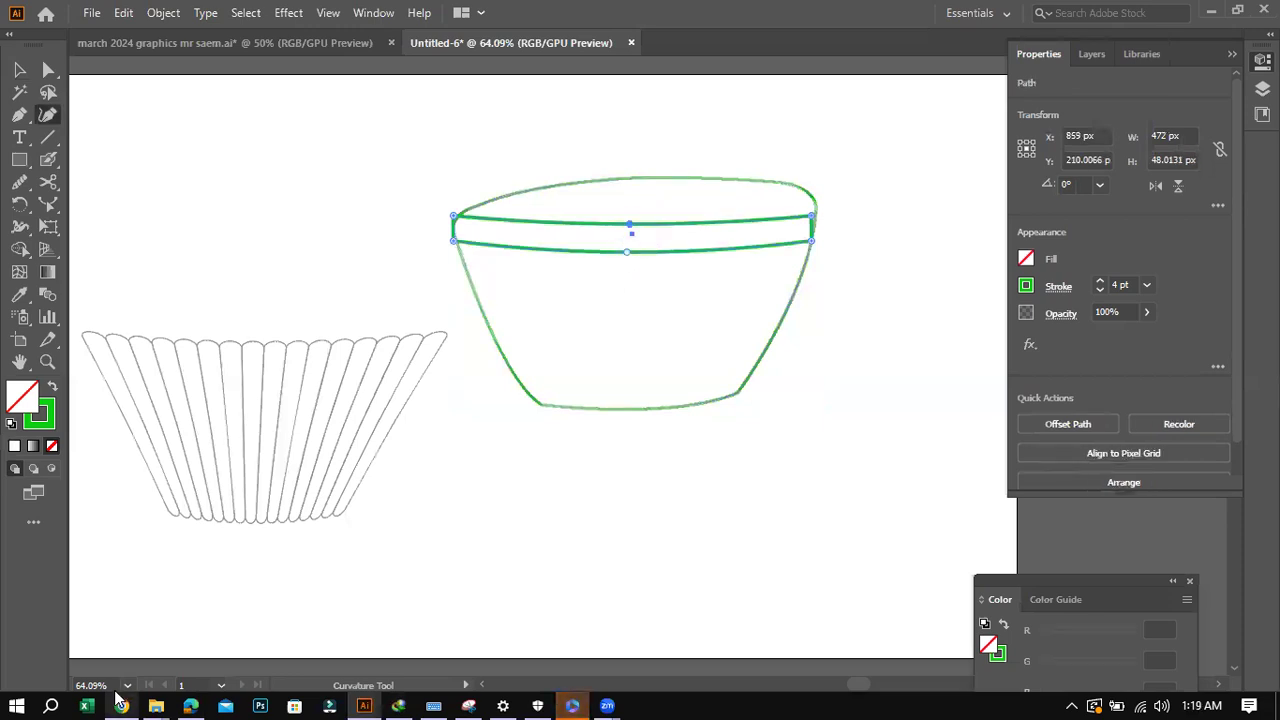
Examine the blue band in the Cake example of P4.pdf at 300% zoom in Chrome, and return to Illustrator.
{"action": "left_click", "coordinate": [120, 698]}
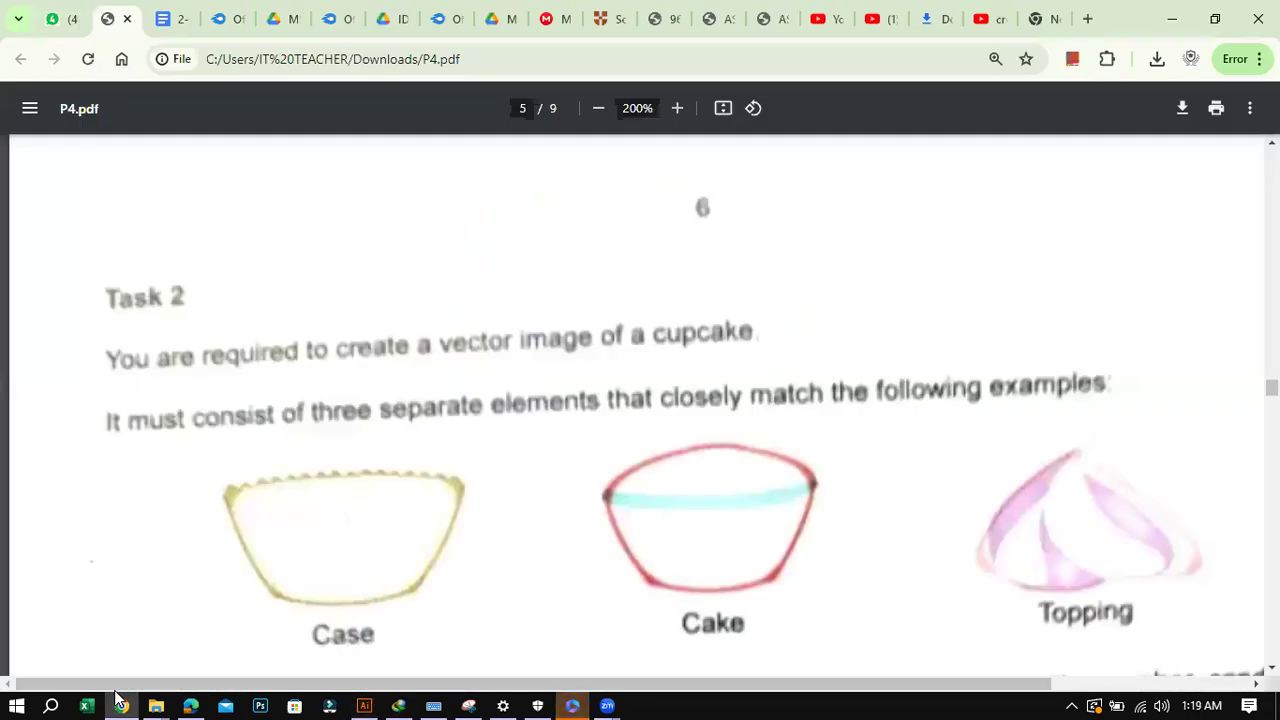
{"action": "key", "text": "ctrl+plus"}
{"action": "key", "text": "ctrl+plus"}
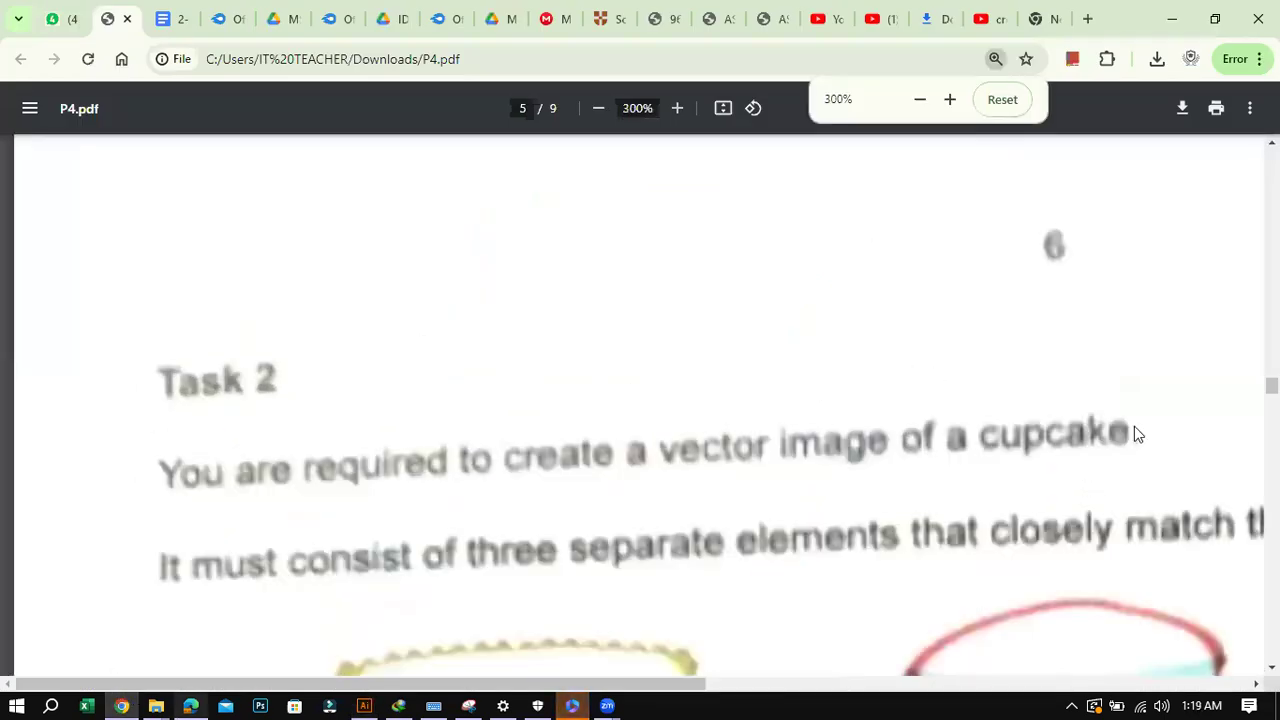
{"action": "scroll", "coordinate": [1094, 517], "scroll_direction": "down", "scroll_amount": 5}
{"action": "scroll", "coordinate": [1094, 517], "scroll_direction": "up", "scroll_amount": 2}
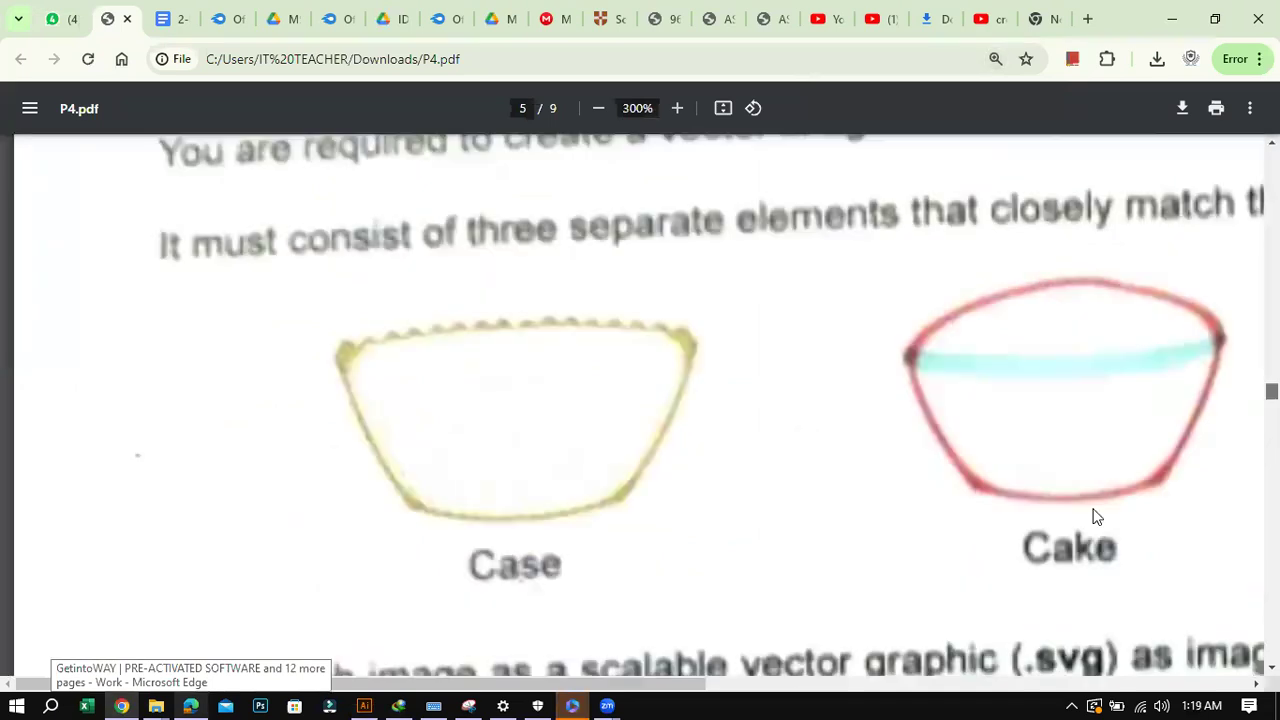
{"action": "left_click_drag", "start_coordinate": [738, 688], "coordinate": [826, 684]}
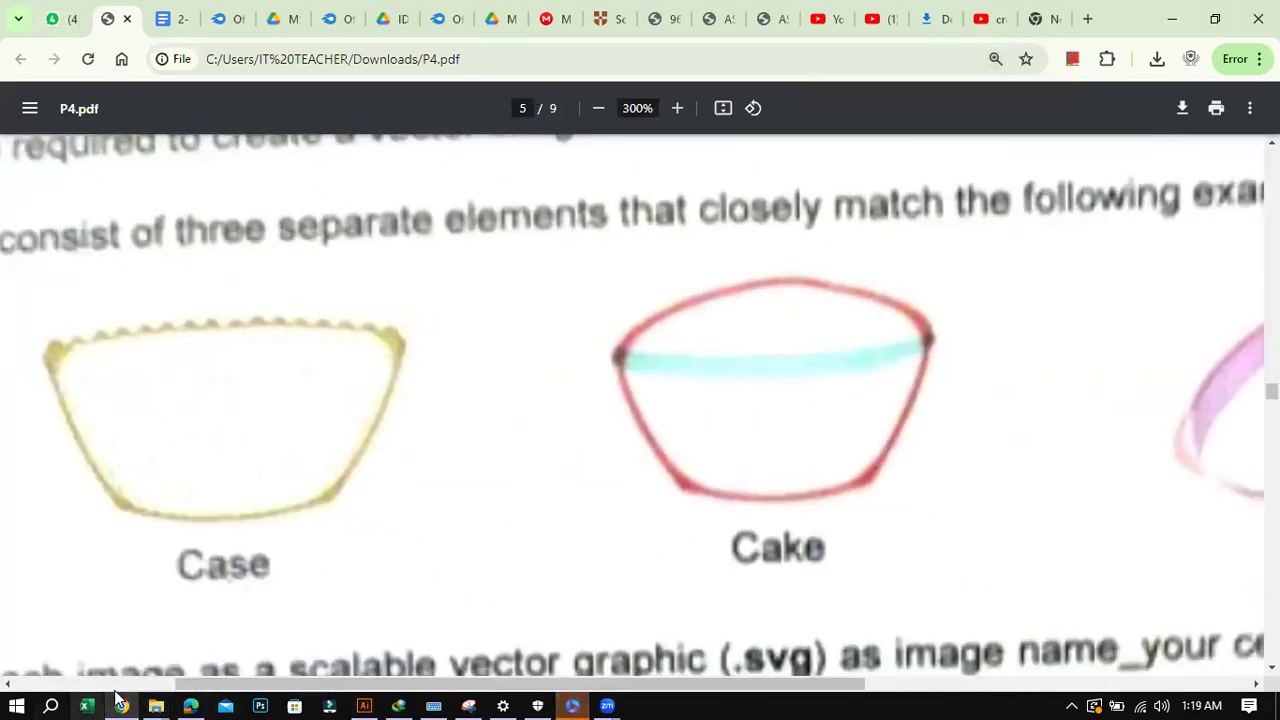
{"action": "key", "text": "alt+Tab"}
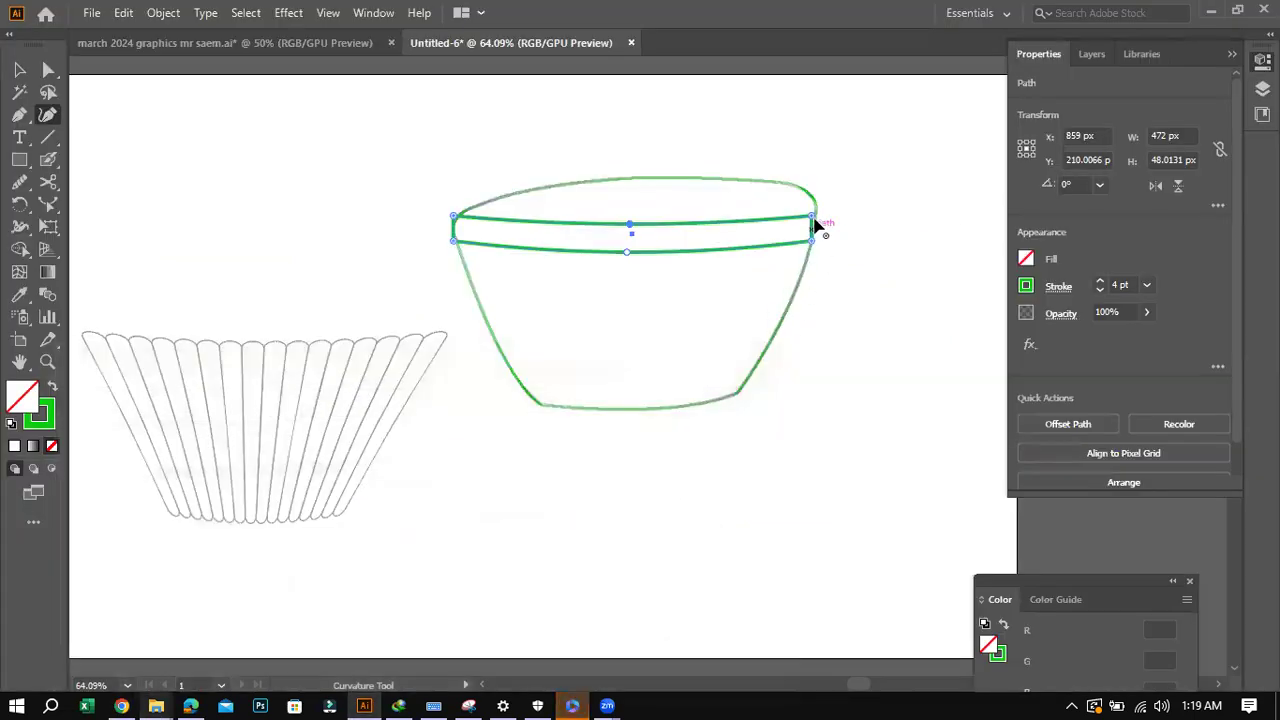
Fit the right end of the band to the green outline's right side with the Curvature tool.
{"action": "key", "text": "ctrl+equal"}
{"action": "key", "text": "ctrl+equal"}
{"action": "key", "text": "ctrl+equal"}
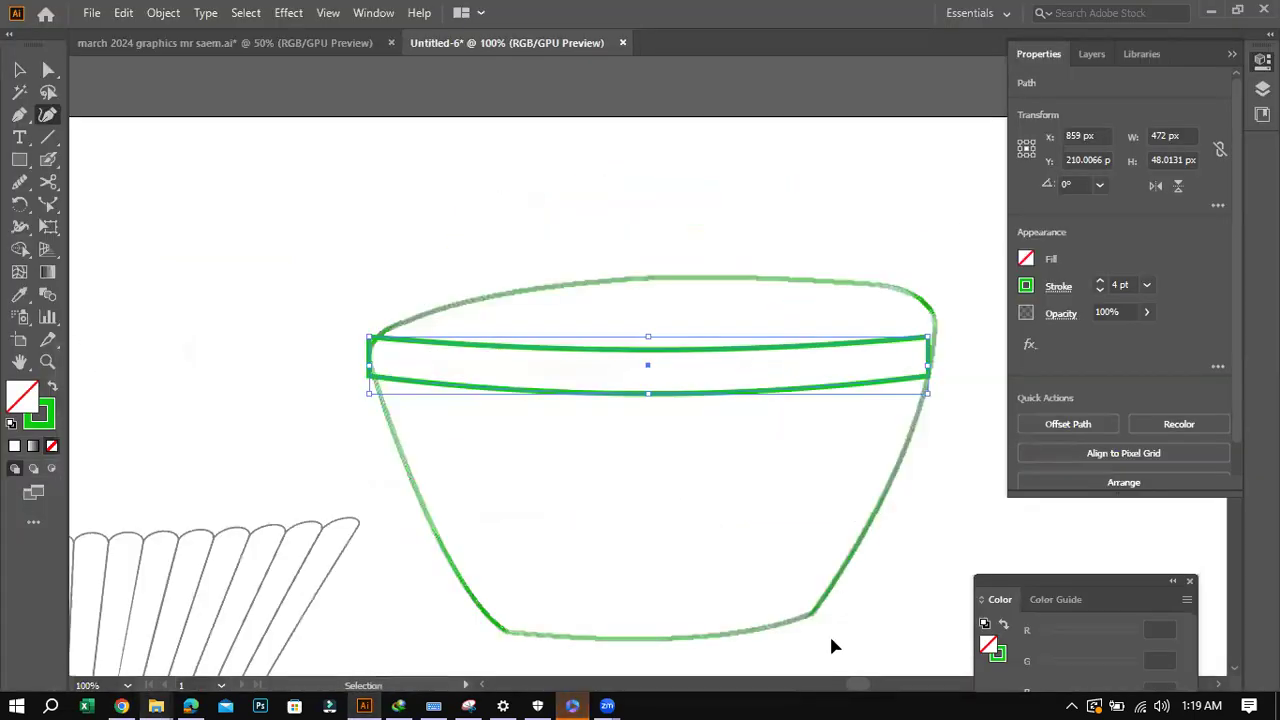
{"action": "mouse_move", "coordinate": [851, 688]}
{"action": "left_mouse_down"}
{"action": "mouse_move", "coordinate": [871, 686]}
{"action": "mouse_move", "coordinate": [720, 414]}
{"action": "mouse_move", "coordinate": [643, 333]}
{"action": "mouse_move", "coordinate": [651, 314]}
{"action": "left_mouse_up"}
{"action": "left_click_drag", "start_coordinate": [640, 383], "coordinate": [646, 366]}
{"action": "left_click_drag", "start_coordinate": [866, 688], "coordinate": [846, 686]}
Move the band's left corners onto the green outline and bow its left end outward, making it about 477 × 55 px.
{"action": "left_click_drag", "start_coordinate": [586, 389], "coordinate": [587, 376]}
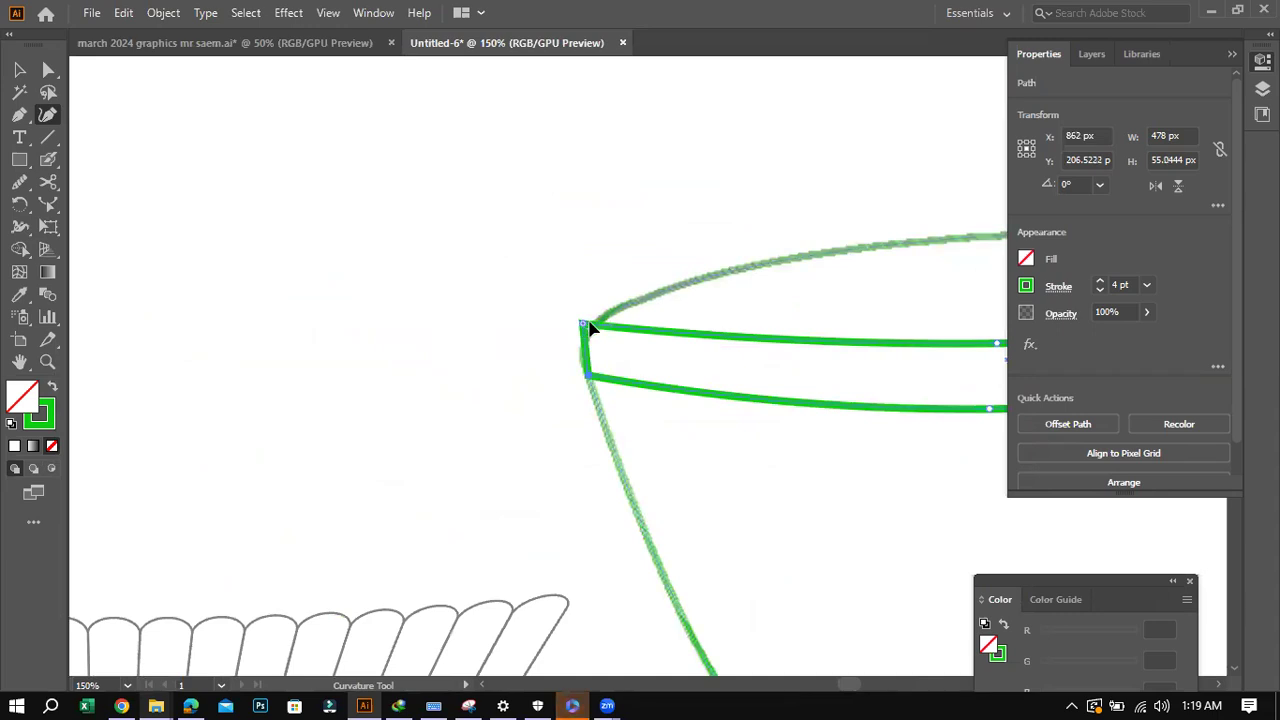
{"action": "left_click_drag", "start_coordinate": [589, 324], "coordinate": [598, 330]}
{"action": "left_click", "coordinate": [588, 351]}
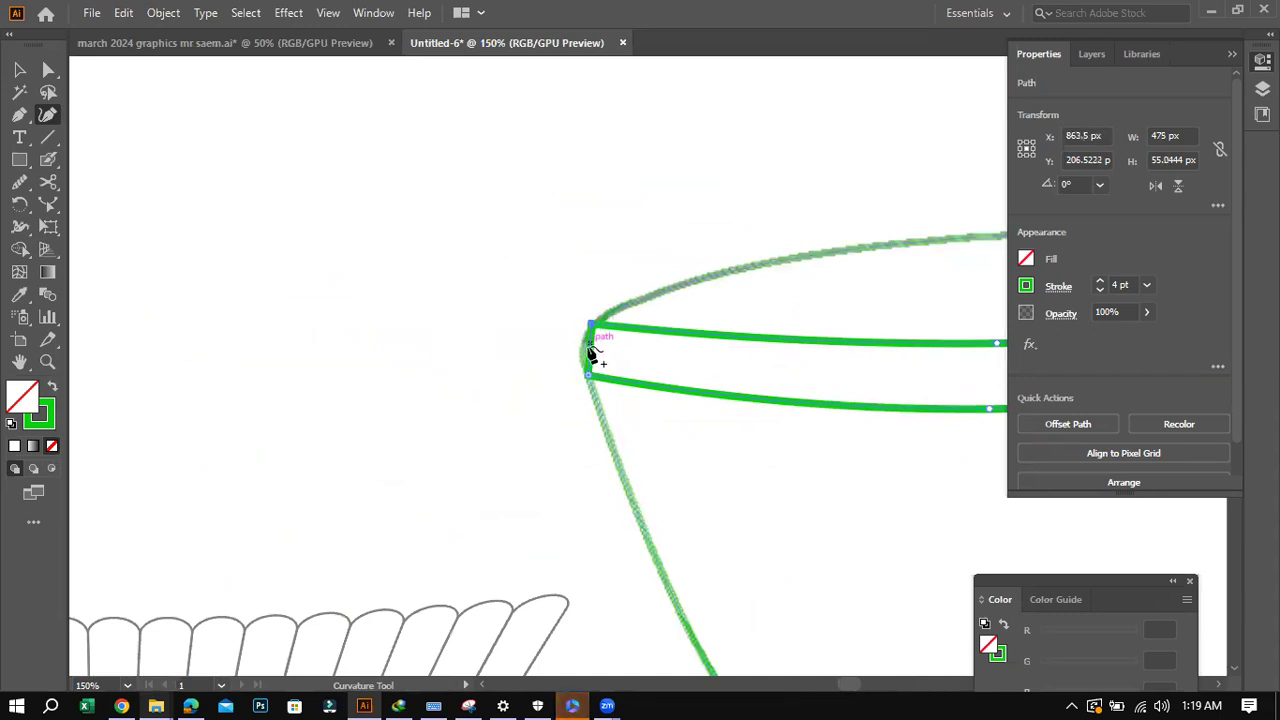
{"action": "left_click_drag", "start_coordinate": [592, 330], "coordinate": [590, 327]}
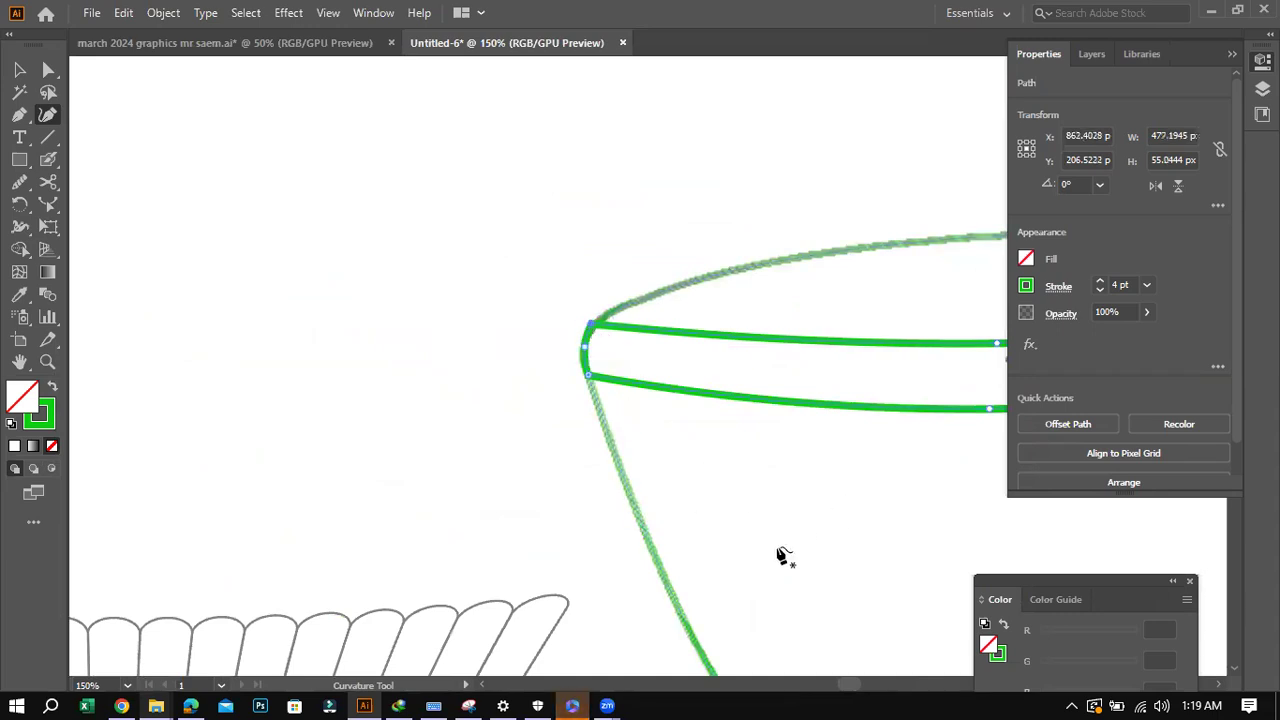
Remove the stroke from the curved band.
{"action": "key", "text": "ctrl+minus"}
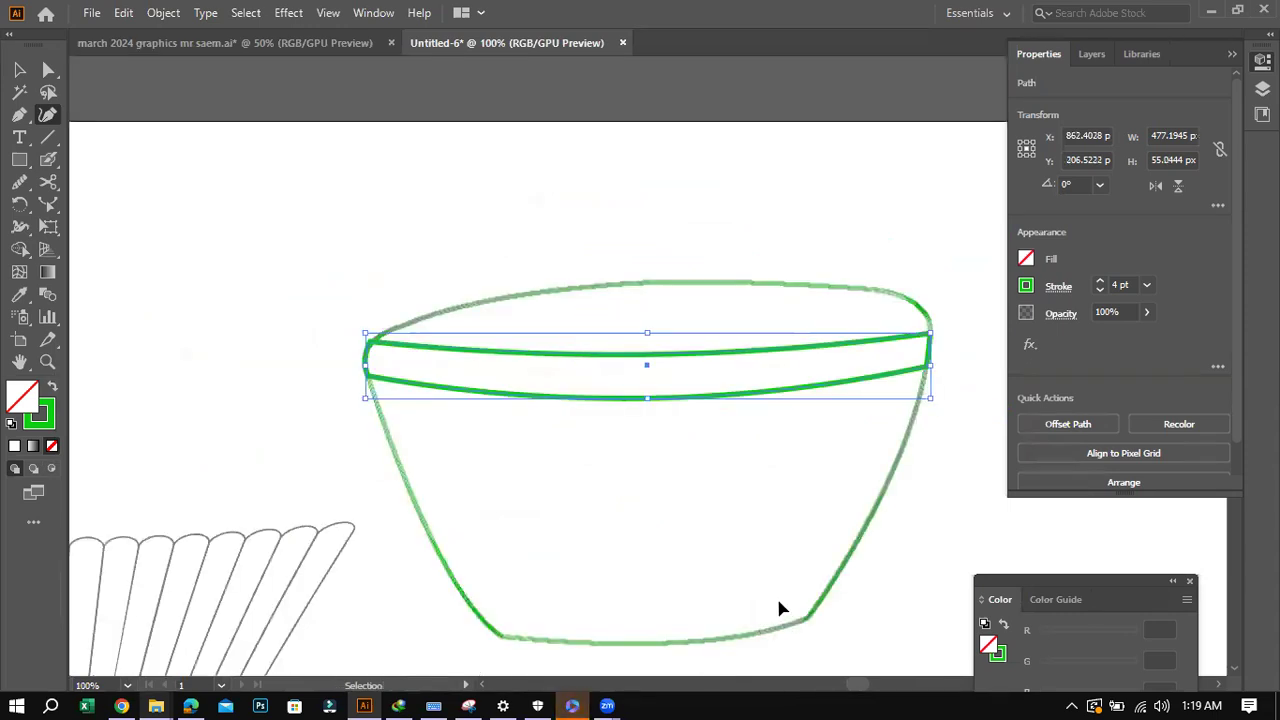
{"action": "key", "text": "ctrl+minus"}
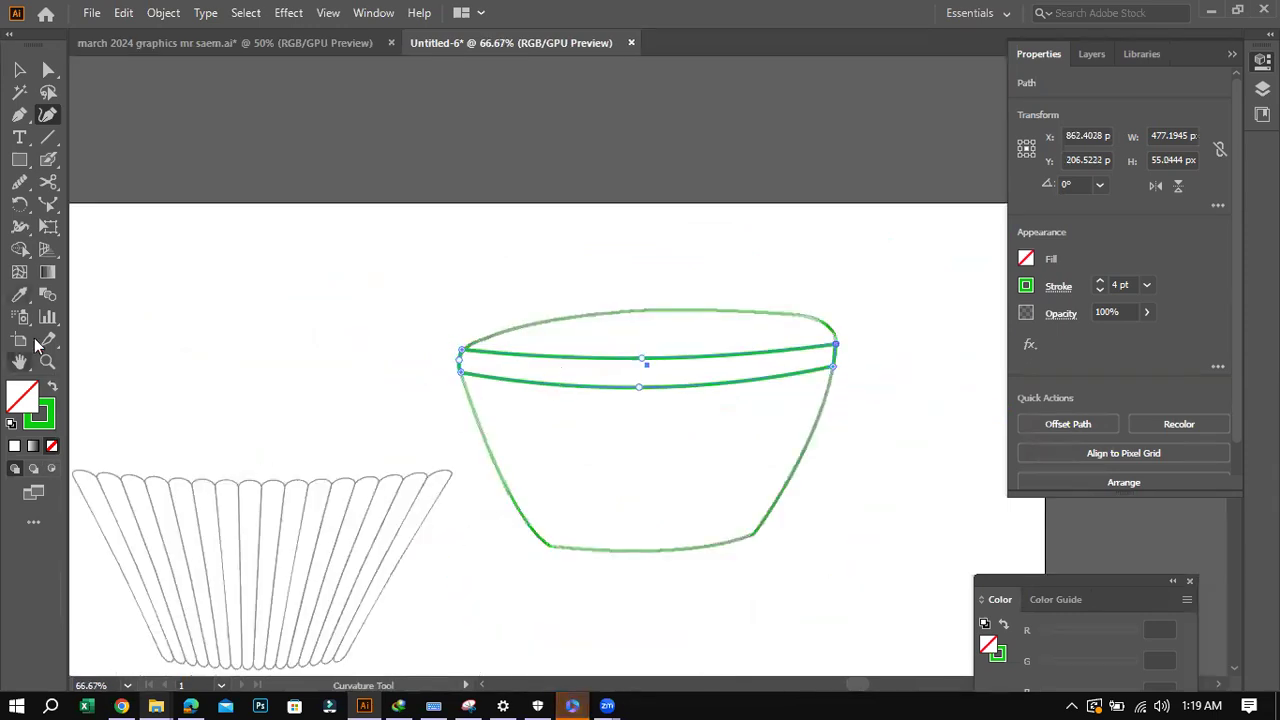
{"action": "left_click", "coordinate": [19, 69]}
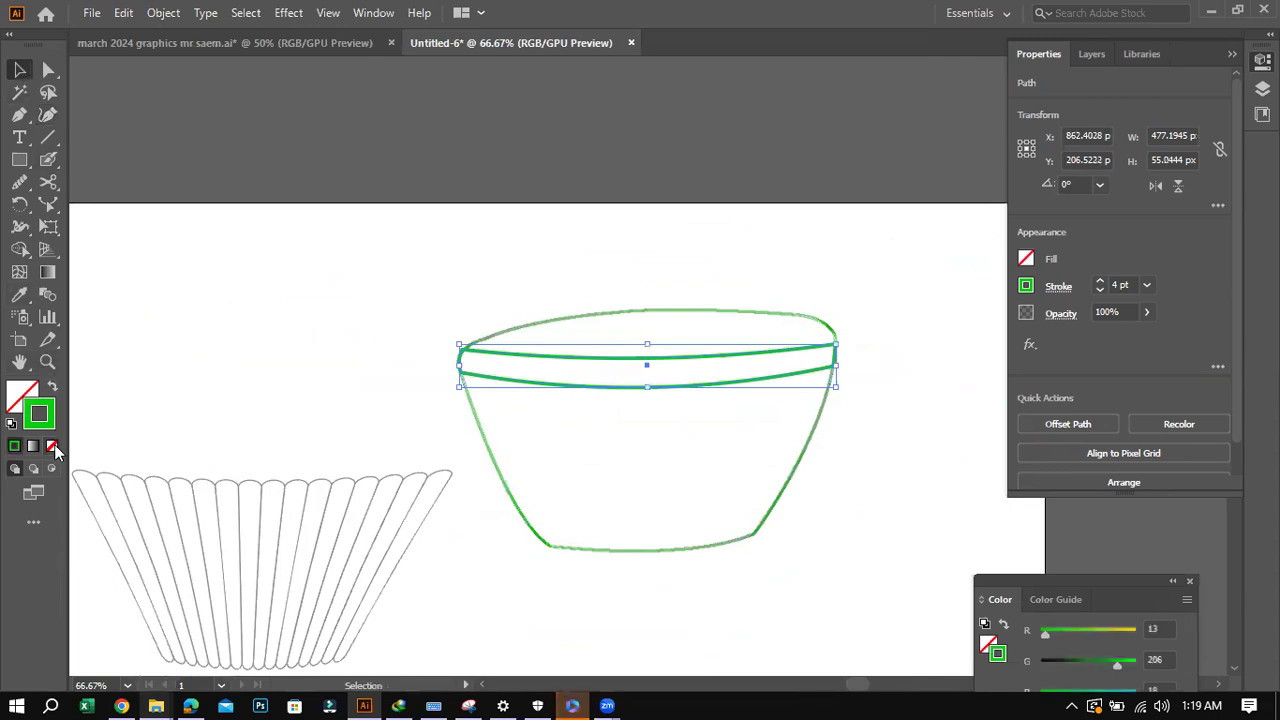
{"action": "left_click", "coordinate": [53, 447]}
Fill the curved band with purple #A635EF and deselect it.
{"action": "left_click", "coordinate": [20, 395]}
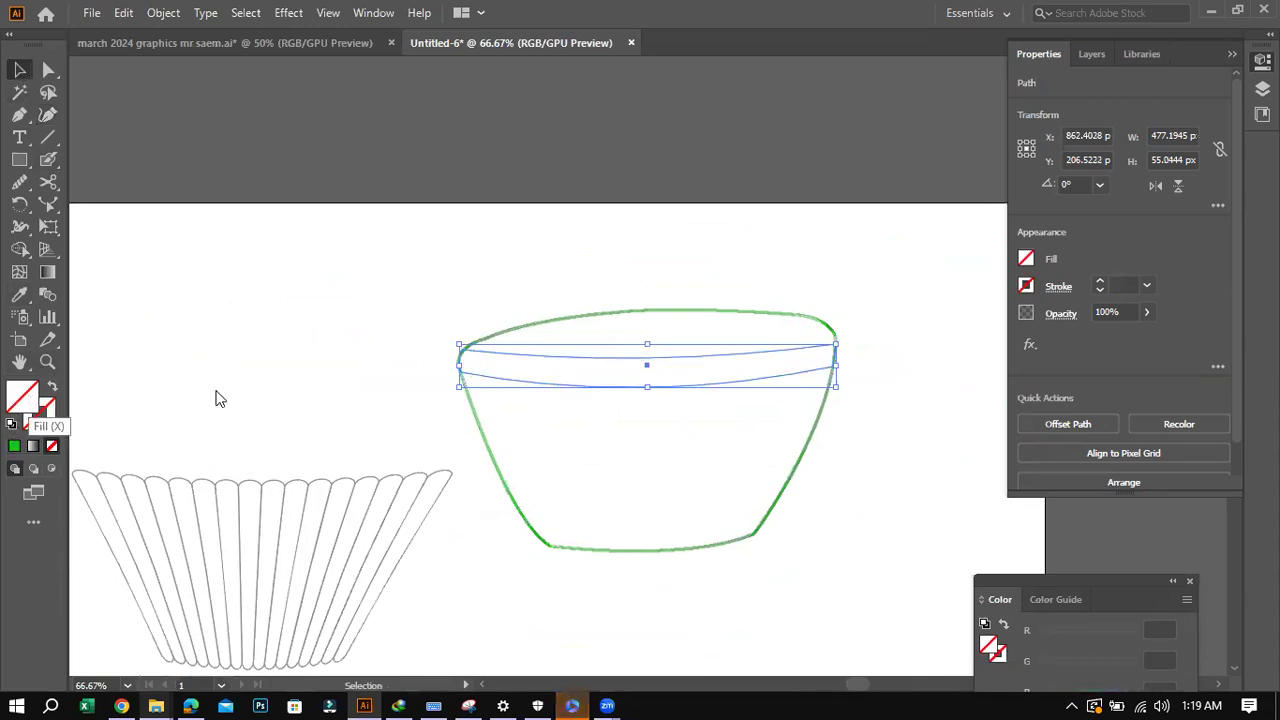
{"action": "double_click", "coordinate": [42, 403]}
{"action": "left_click", "coordinate": [746, 458]}
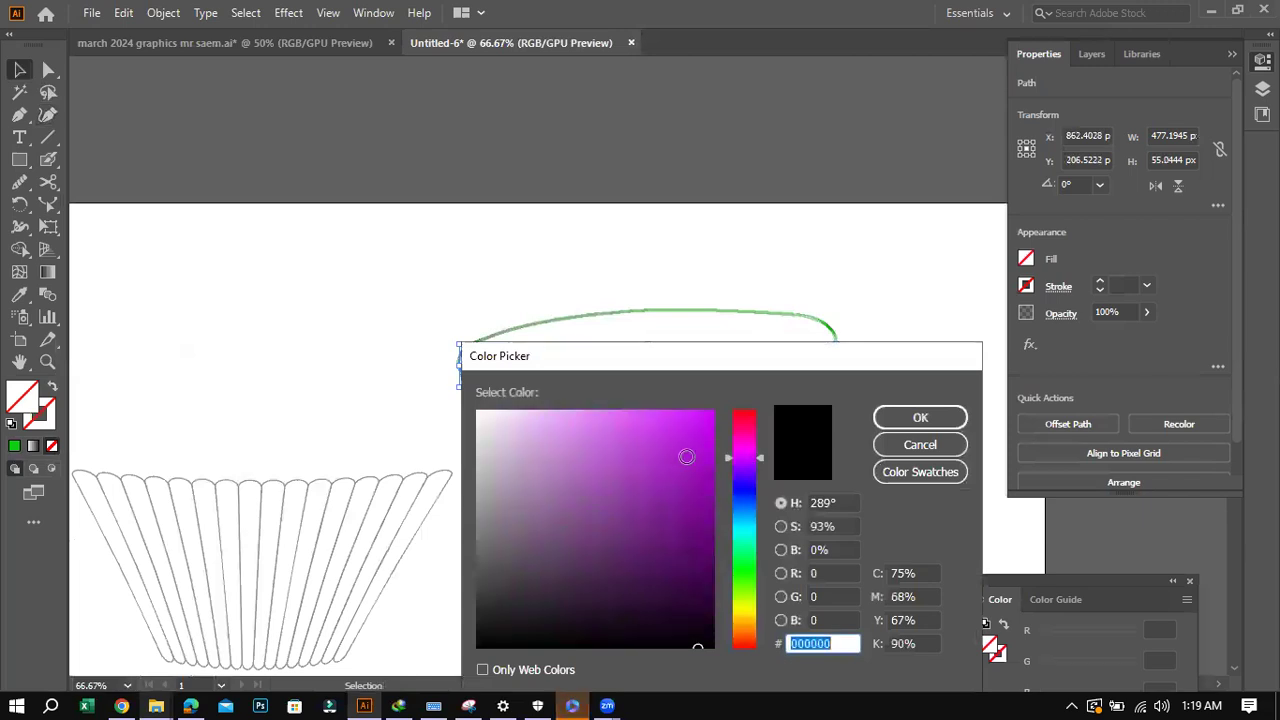
{"action": "left_click", "coordinate": [636, 430]}
{"action": "left_click", "coordinate": [738, 505]}
{"action": "left_click_drag", "start_coordinate": [745, 489], "coordinate": [748, 464]}
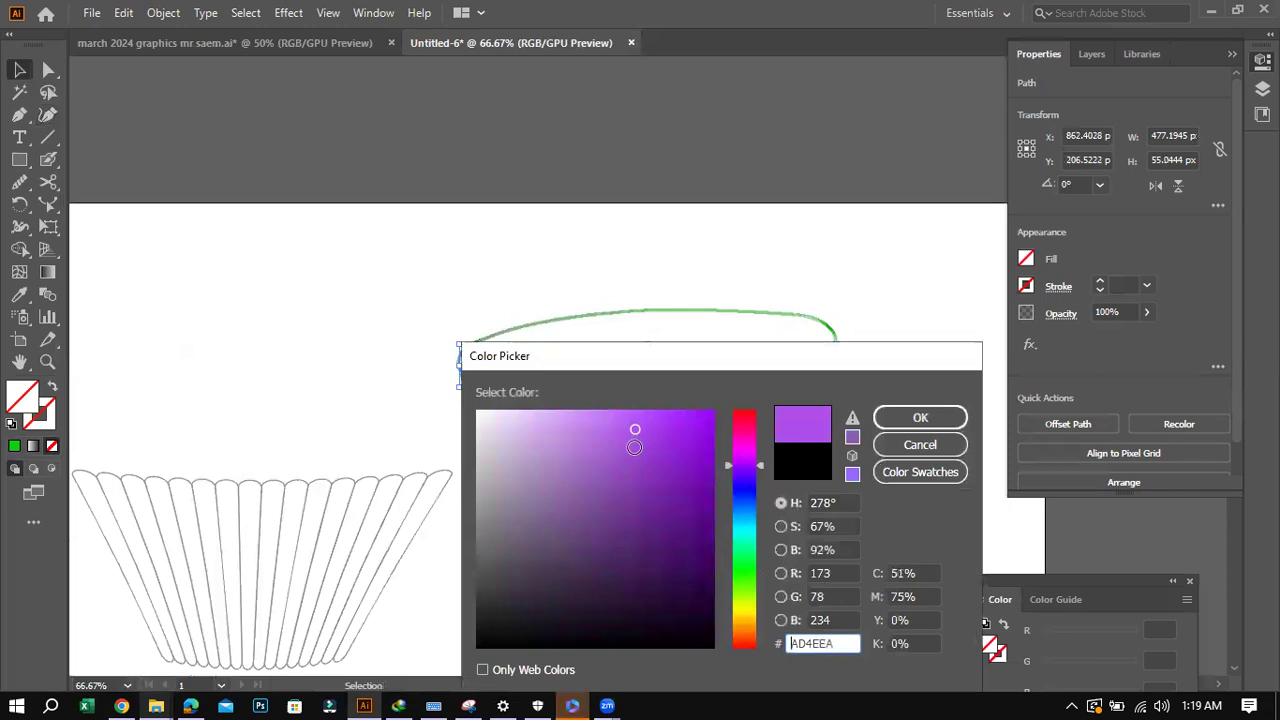
{"action": "left_click", "coordinate": [634, 445]}
{"action": "left_click", "coordinate": [662, 427]}
{"action": "left_click", "coordinate": [918, 418]}
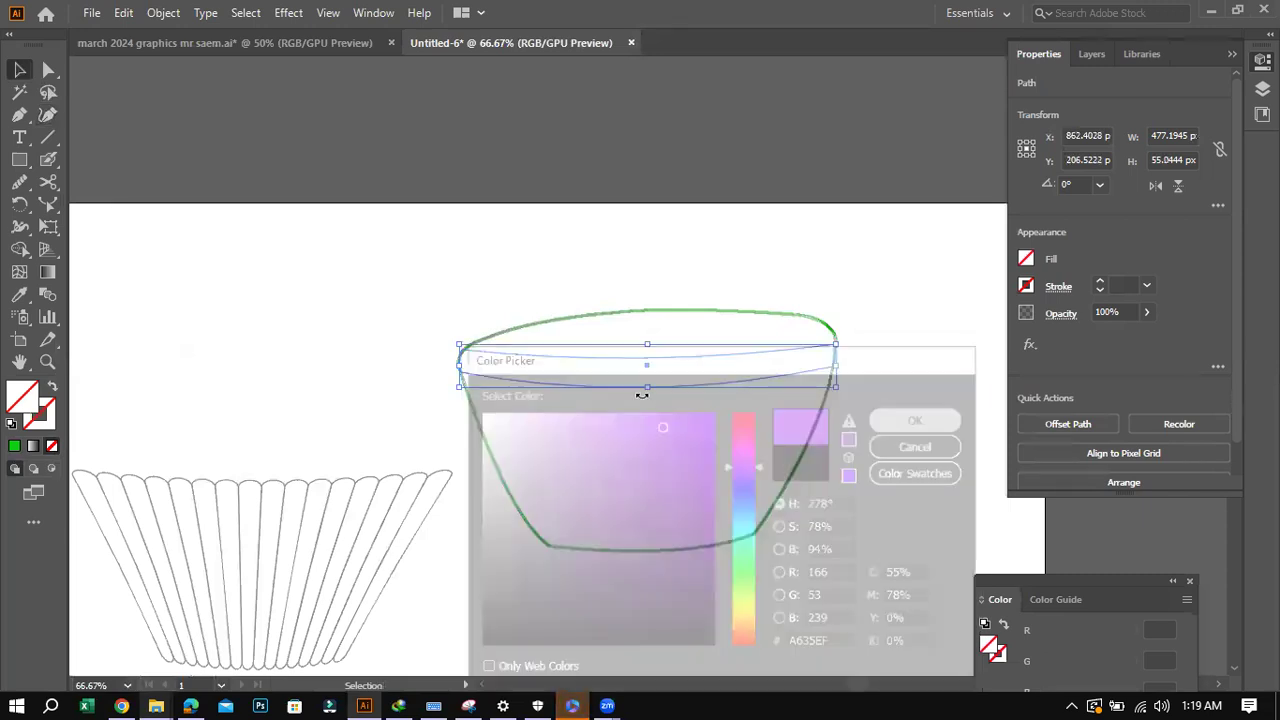
{"action": "left_click", "coordinate": [272, 278]}
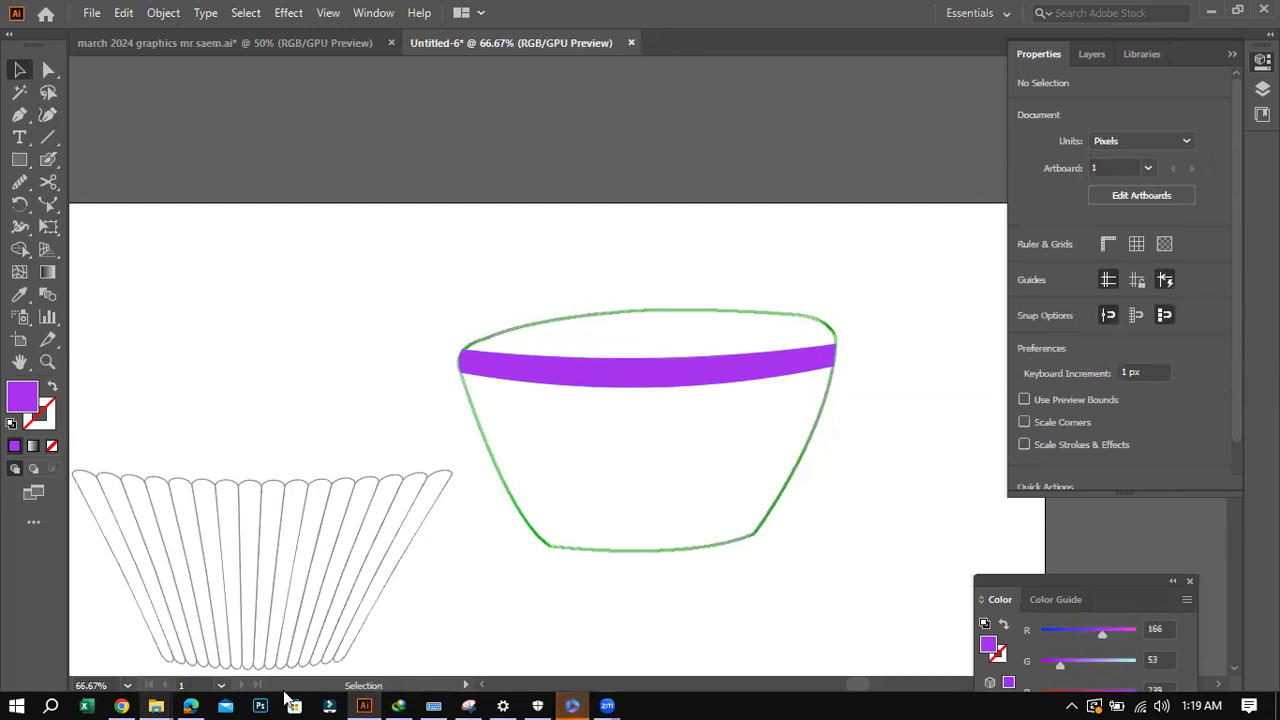
Compare the purple band with the Cake example of P4.pdf in Chrome, and return to Illustrator.
{"action": "left_click", "coordinate": [121, 705]}
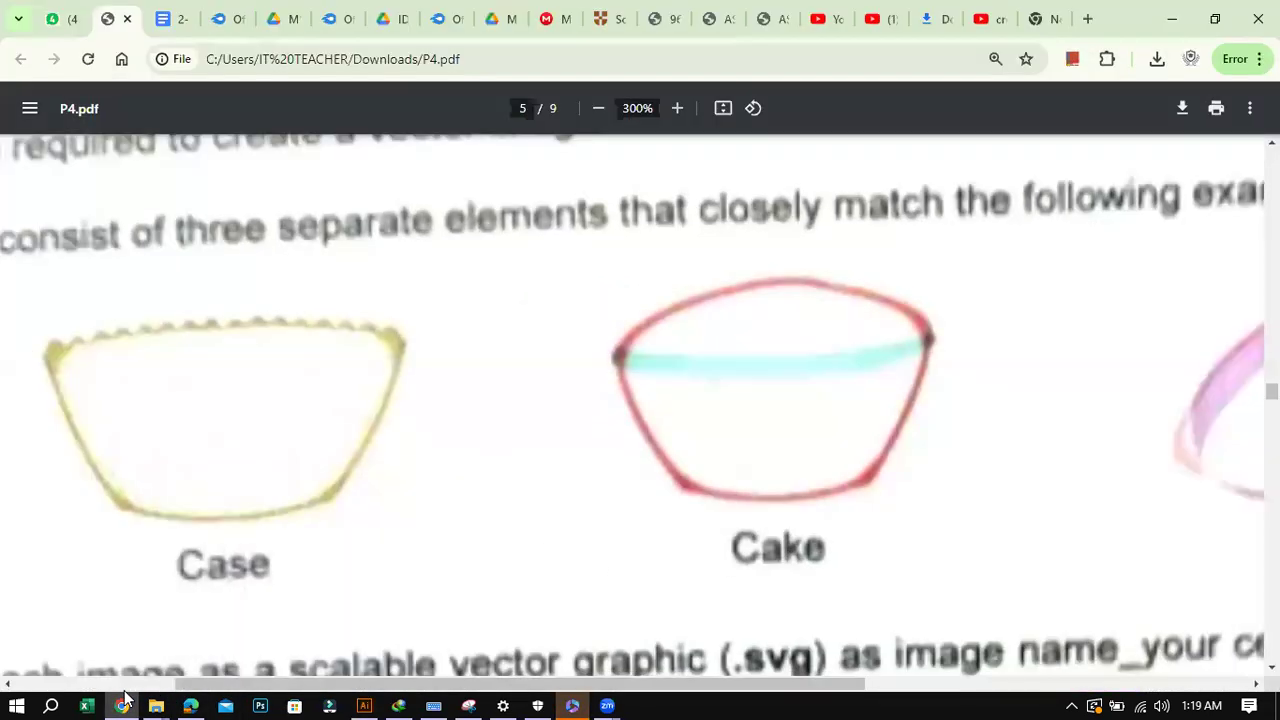
{"action": "left_click", "coordinate": [121, 705]}
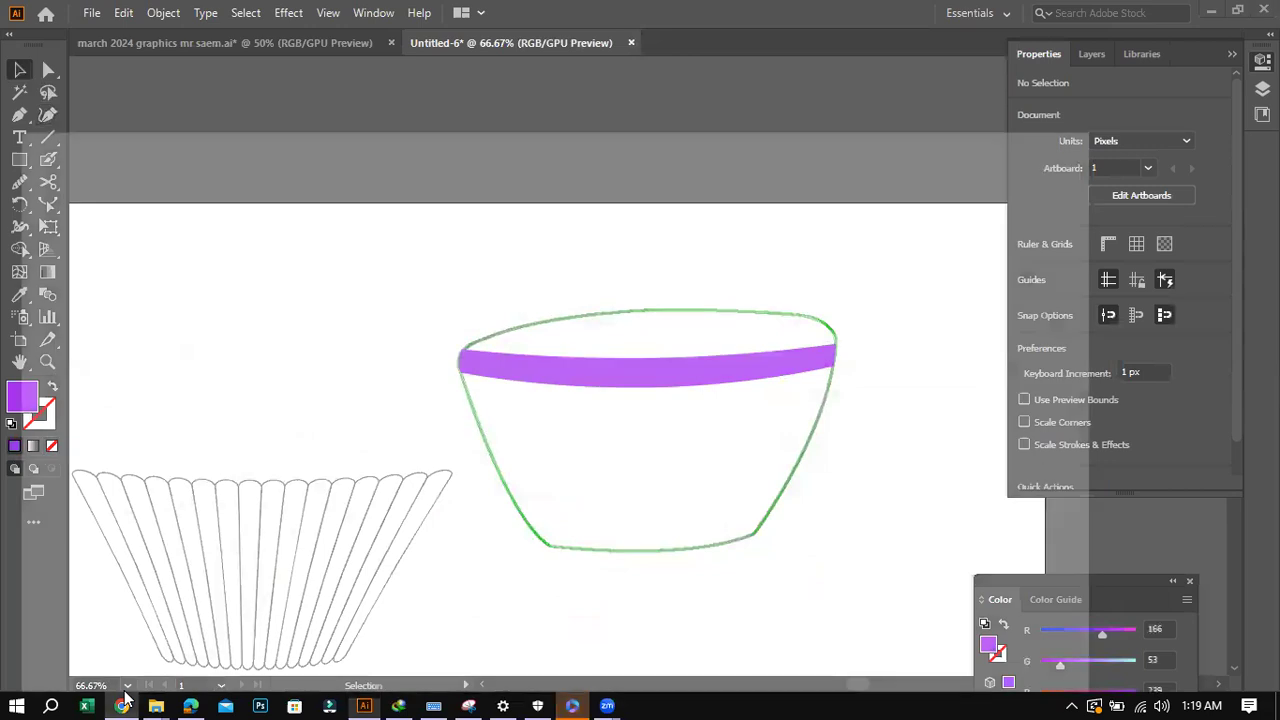
{"action": "left_click", "coordinate": [121, 705]}
{"action": "left_click", "coordinate": [121, 705]}
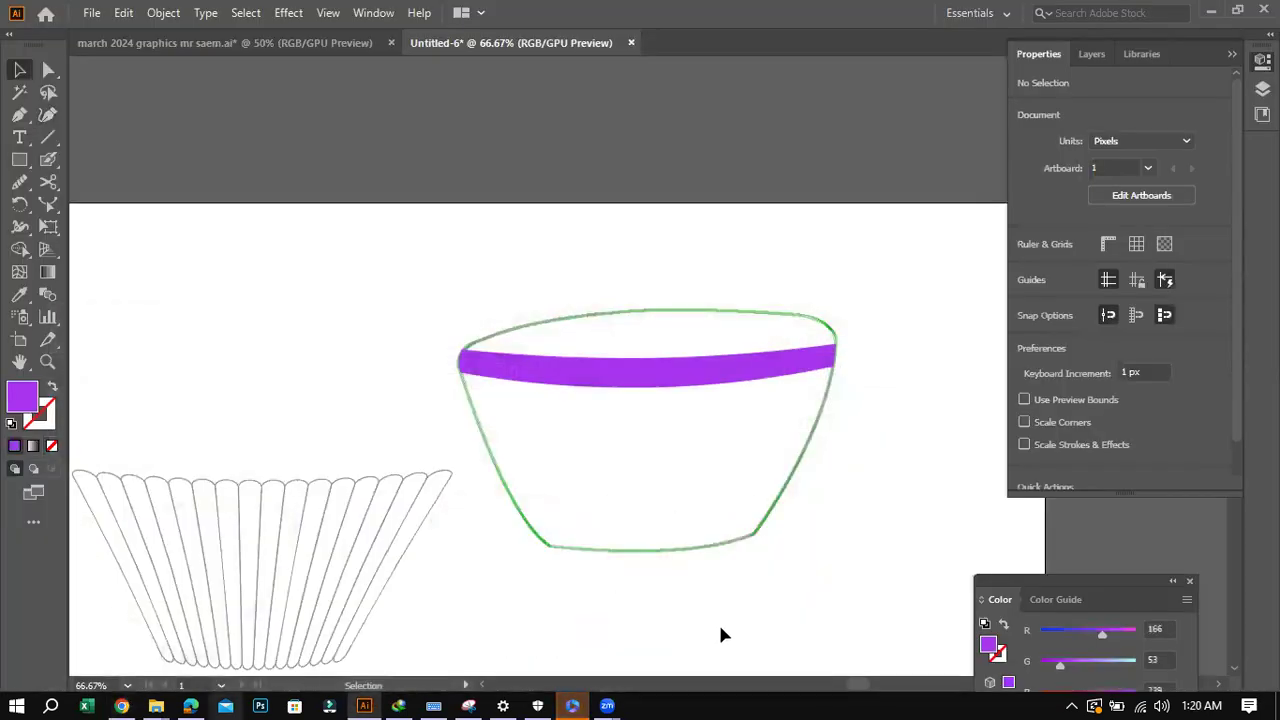
Collapse the Properties panel so that the pleated case and the whole cake are in view.
{"action": "scroll", "coordinate": [819, 590], "scroll_direction": "down", "scroll_amount": 1}
{"action": "scroll", "coordinate": [820, 597], "scroll_direction": "left", "scroll_amount": 4}
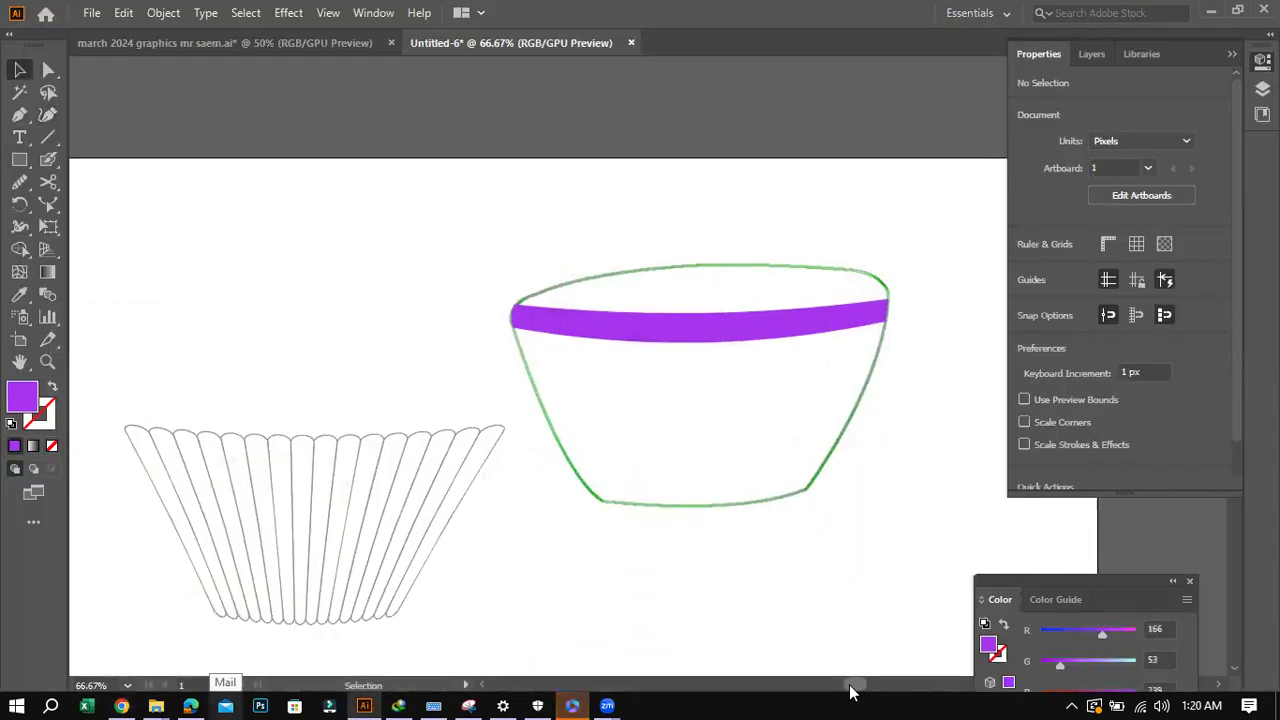
{"action": "scroll", "coordinate": [880, 605], "scroll_direction": "down", "scroll_amount": 1}
{"action": "scroll", "coordinate": [888, 593], "scroll_direction": "down", "scroll_amount": 4}
{"action": "scroll", "coordinate": [888, 591], "scroll_direction": "up", "scroll_amount": 2}
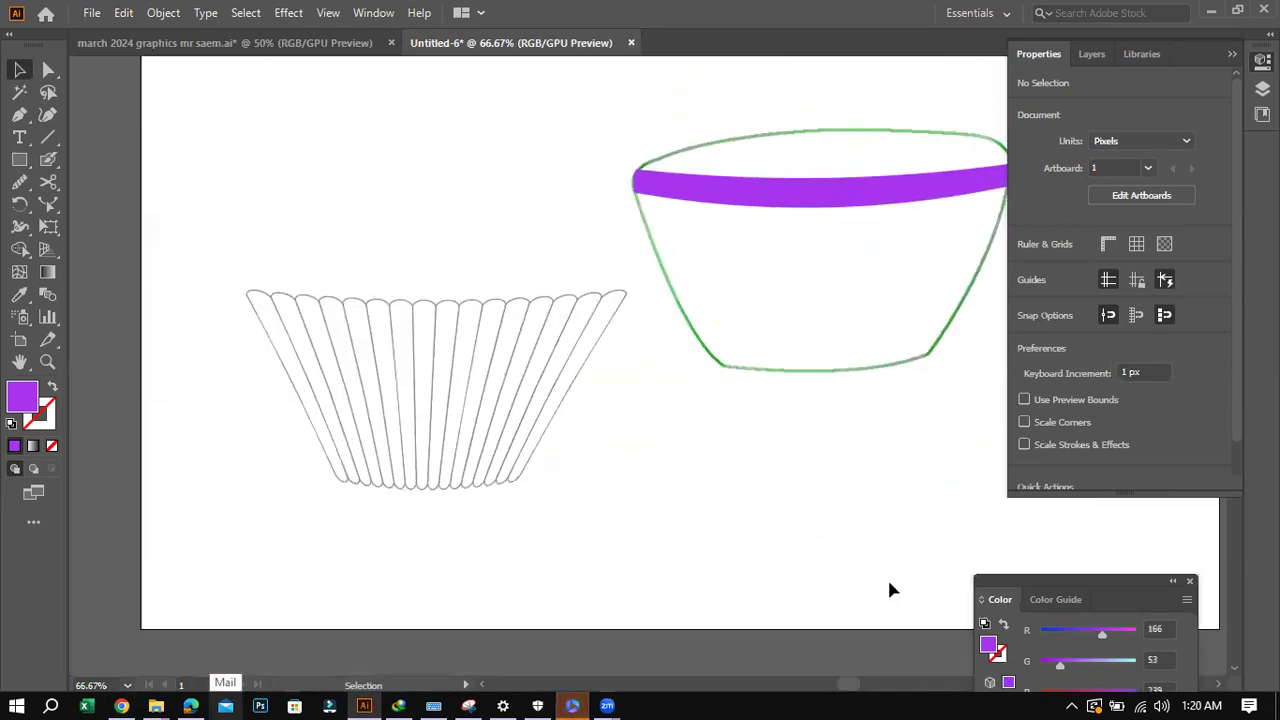
{"action": "left_click", "coordinate": [1232, 53]}
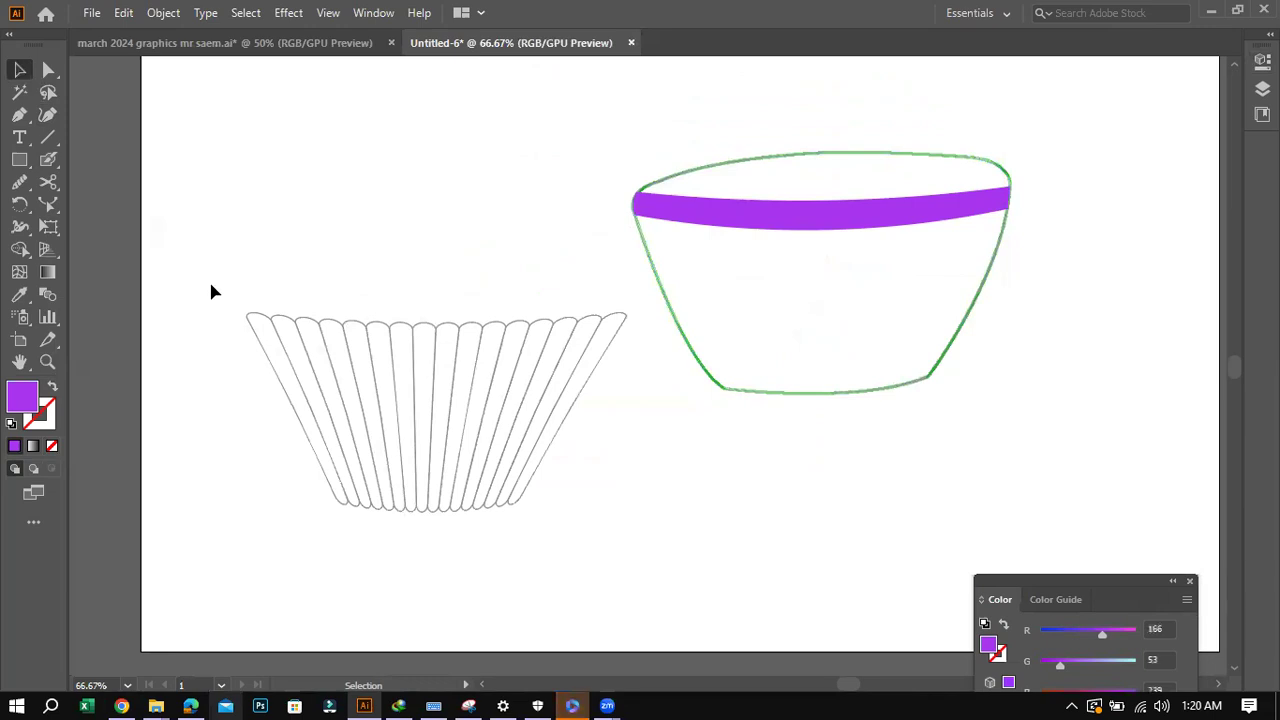
Try to place the pleated case over the cake, beneath the purple band, and undo the move.
{"action": "left_click_drag", "start_coordinate": [210, 290], "coordinate": [556, 492]}
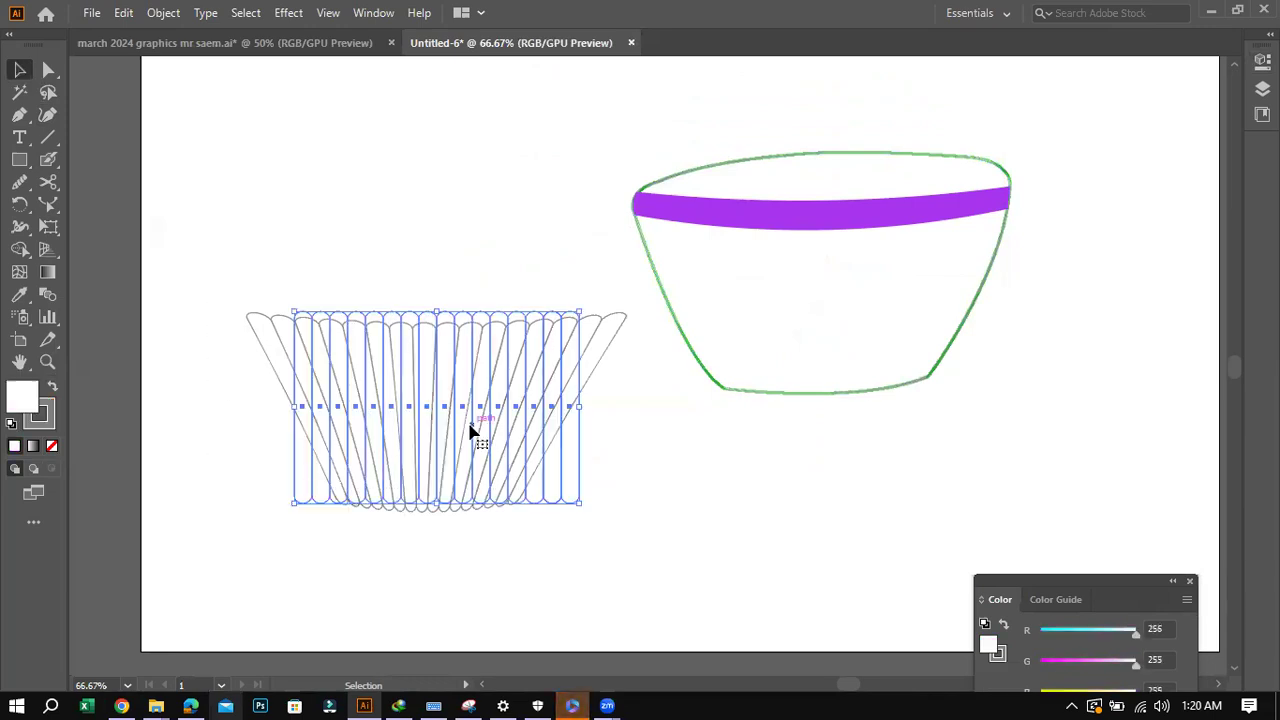
{"action": "left_click_drag", "start_coordinate": [469, 433], "coordinate": [865, 318]}
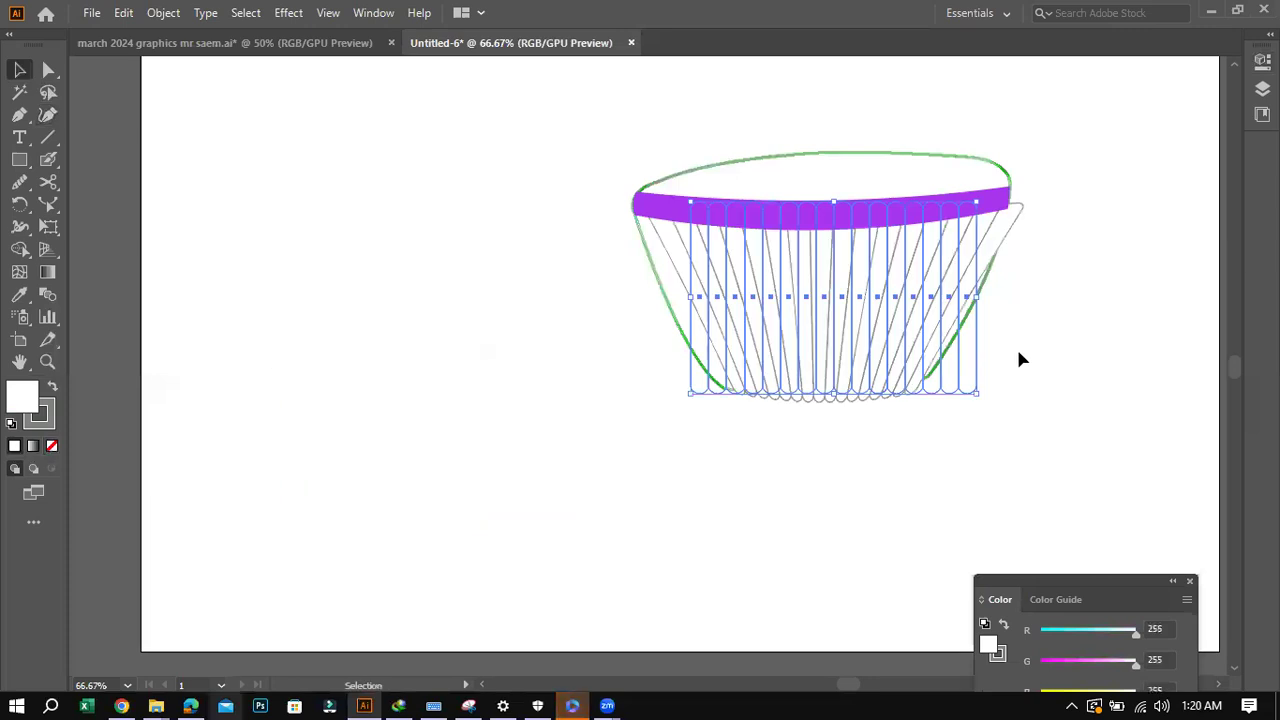
{"action": "left_click_drag", "start_coordinate": [866, 684], "coordinate": [853, 692]}
{"action": "left_click", "coordinate": [756, 509]}
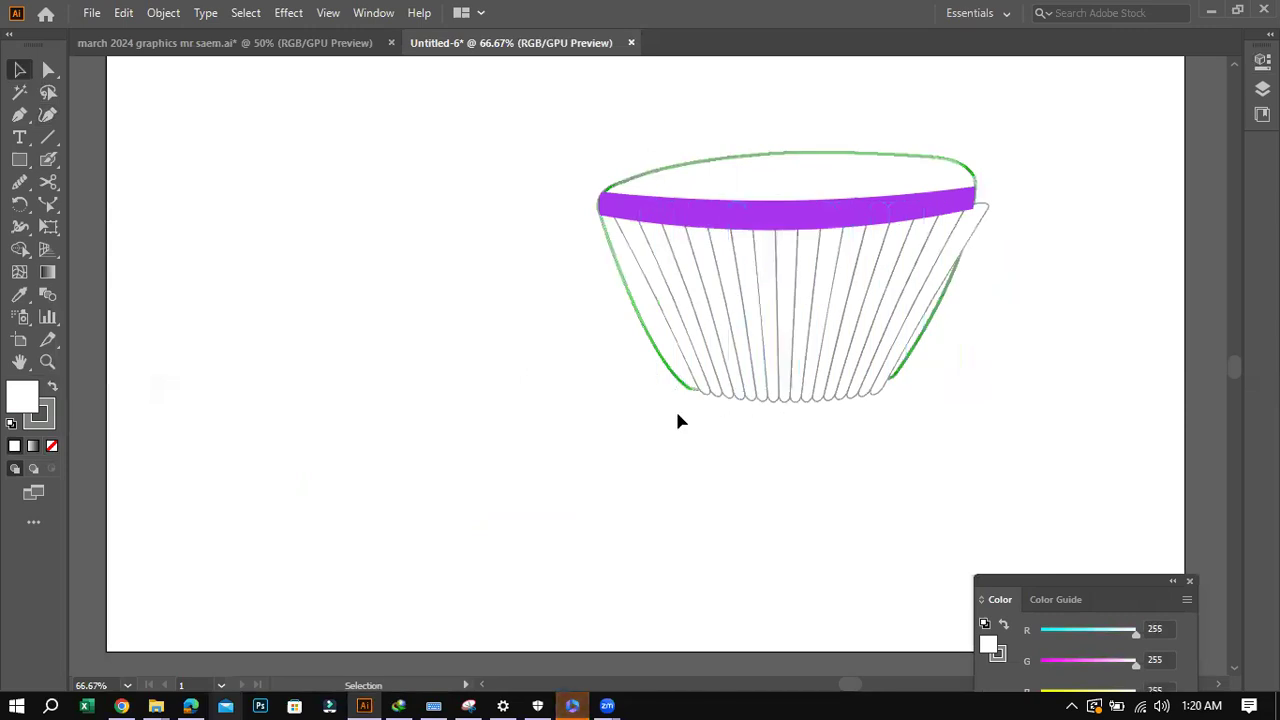
{"action": "key", "text": "ctrl+z"}
{"action": "key", "text": "ctrl+z"}
{"action": "key", "text": "ctrl+z"}
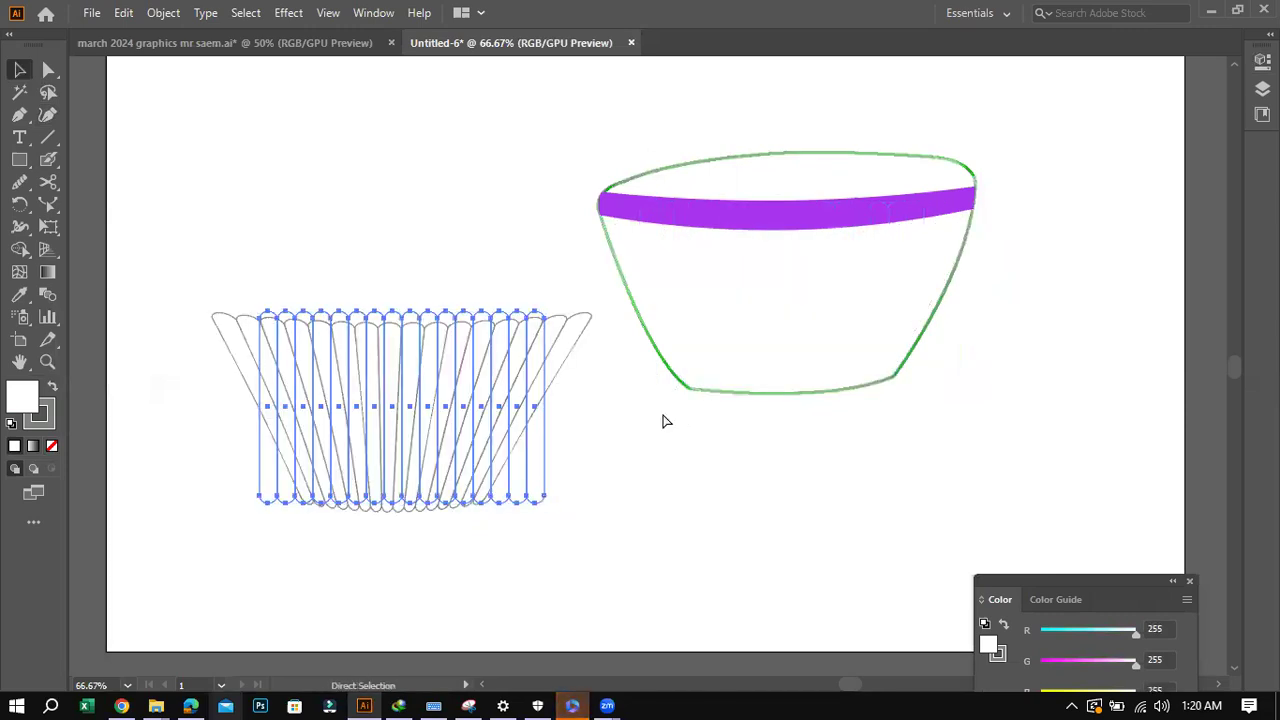
Cut the pleated case and paste it in front of the purple band, positioned over the cake so the band's upper edge shows.
{"action": "left_click", "coordinate": [723, 229]}
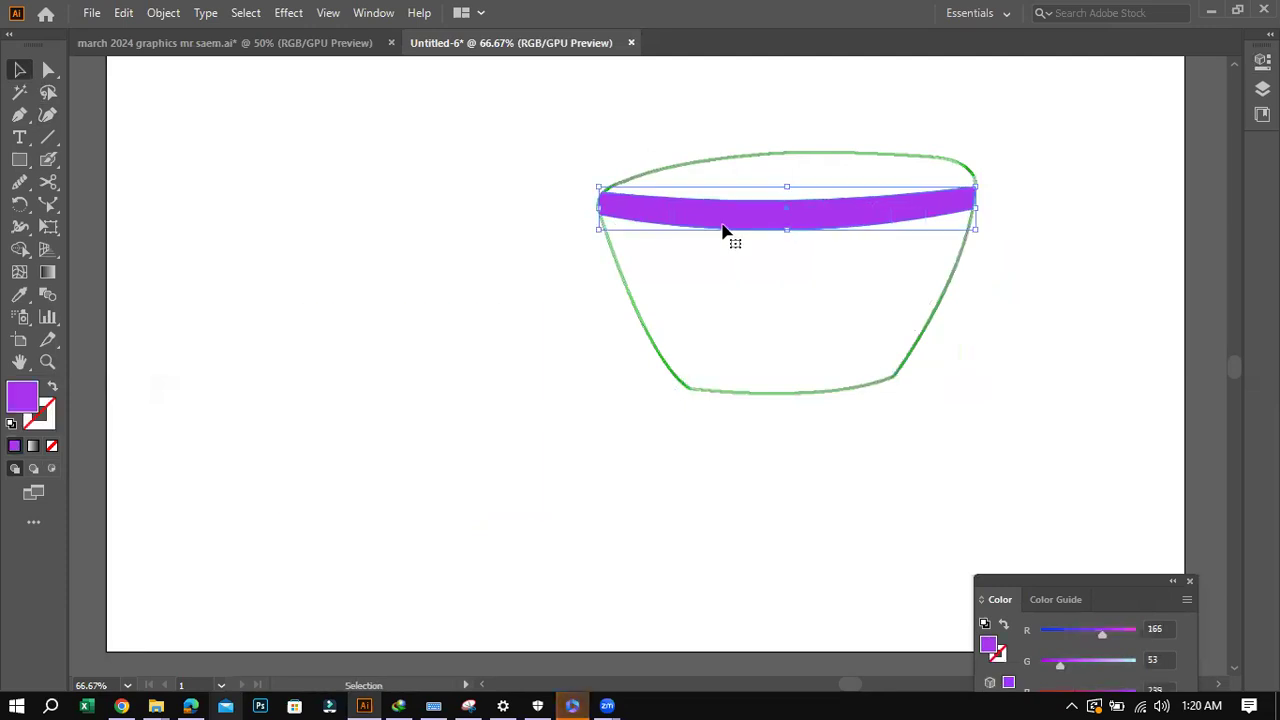
{"action": "key", "text": "ctrl+v"}
{"action": "left_click_drag", "start_coordinate": [744, 296], "coordinate": [874, 260]}
{"action": "left_click_drag", "start_coordinate": [951, 284], "coordinate": [955, 293]}
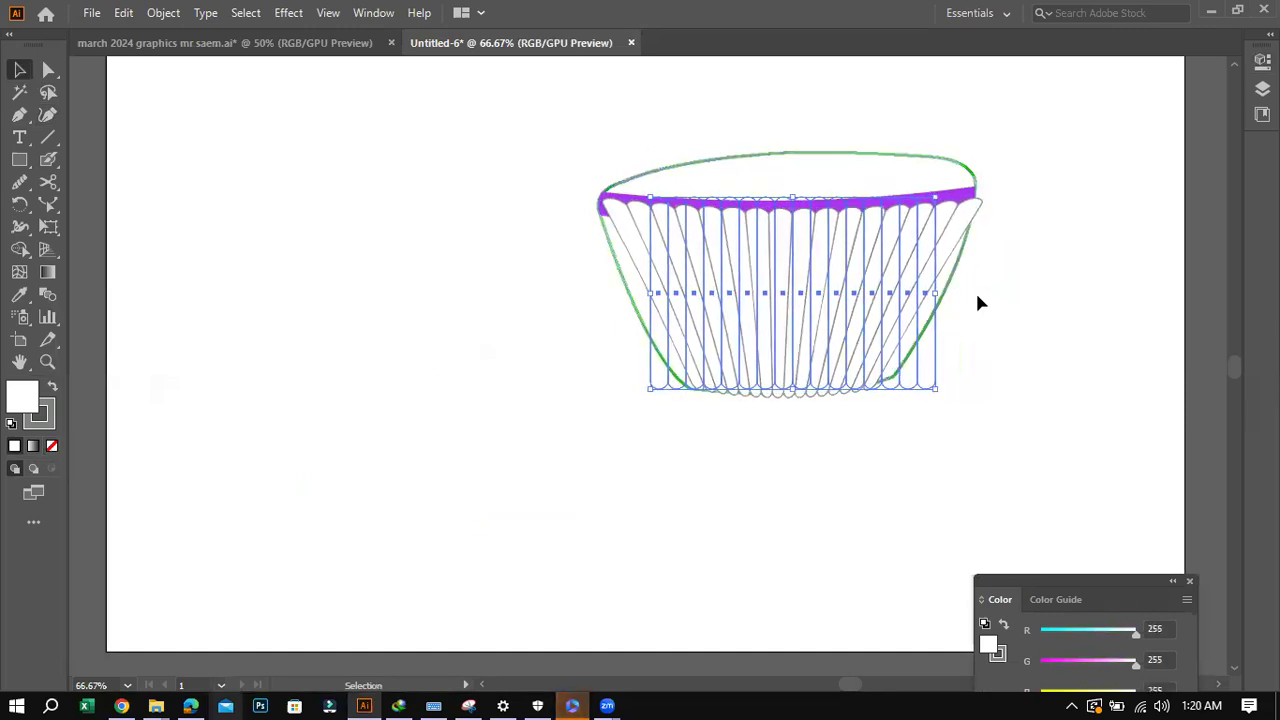
{"action": "left_click", "coordinate": [815, 446]}
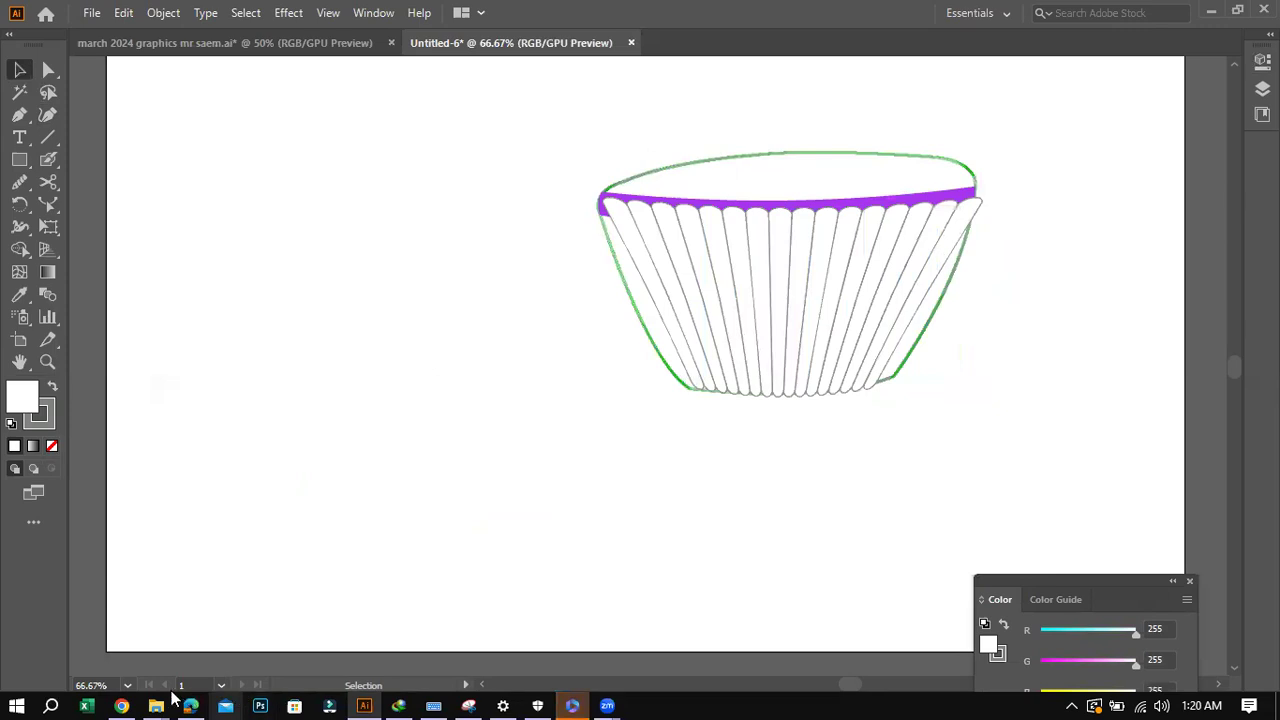
Check the Cake and Topping examples of P4.pdf in Chrome, and return to Illustrator.
{"action": "left_click", "coordinate": [121, 706]}
{"action": "left_click_drag", "start_coordinate": [771, 690], "coordinate": [1043, 690]}
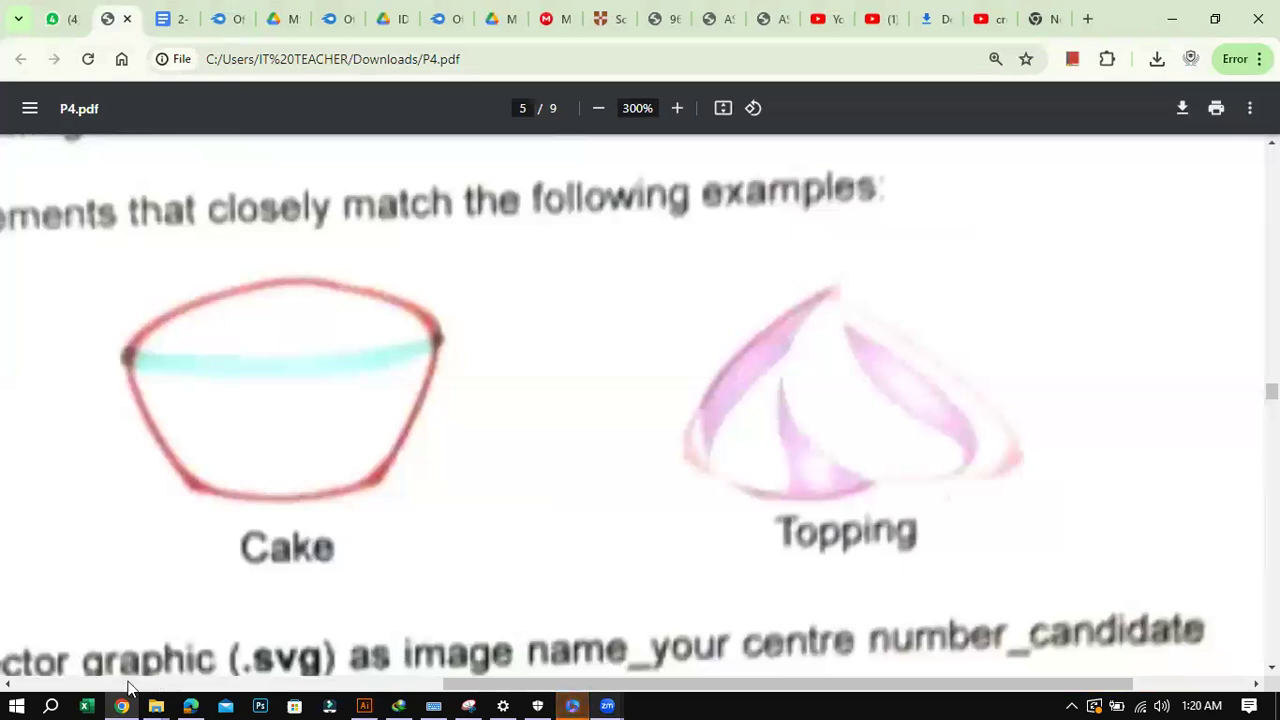
{"action": "left_click", "coordinate": [366, 700]}
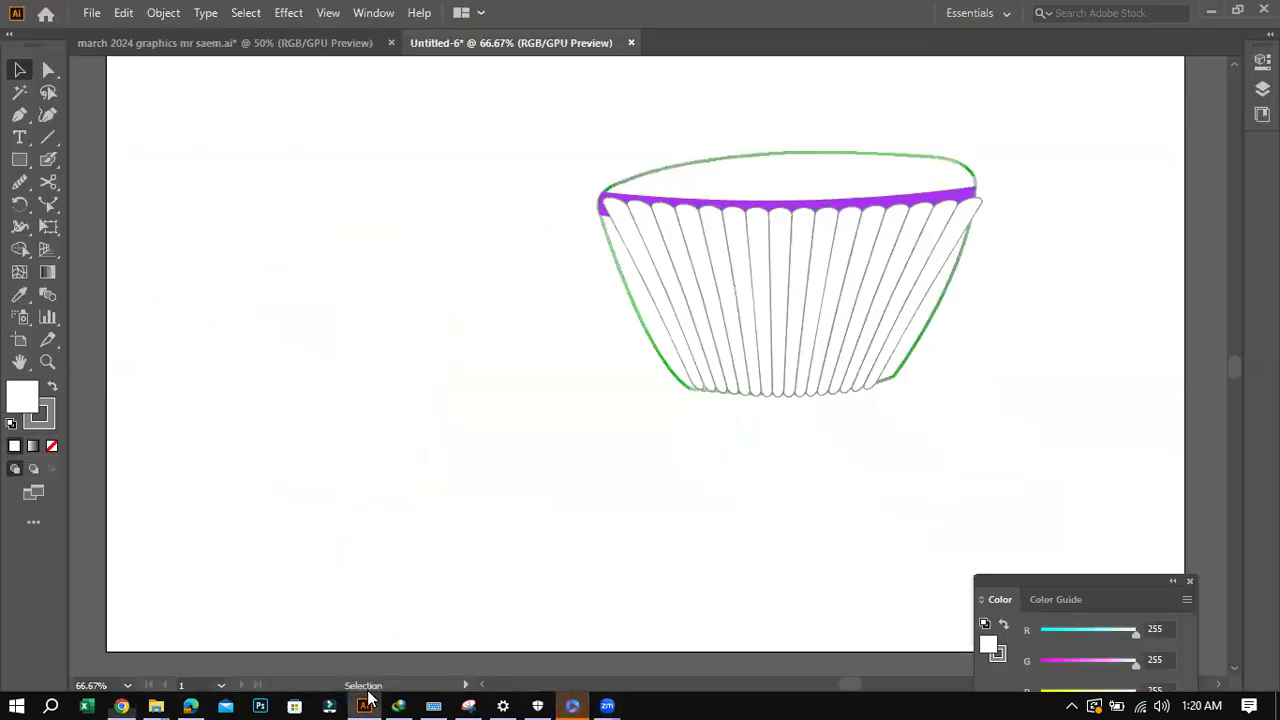
Move the assembled case and cake to the artboard's left half and set their stroke colour to grey #838E83.
{"action": "left_click_drag", "start_coordinate": [543, 150], "coordinate": [393, 366]}
{"action": "mouse_move", "coordinate": [846, 685]}
{"action": "left_mouse_down"}
{"action": "mouse_move", "coordinate": [863, 686]}
{"action": "mouse_move", "coordinate": [846, 690]}
{"action": "left_mouse_up"}
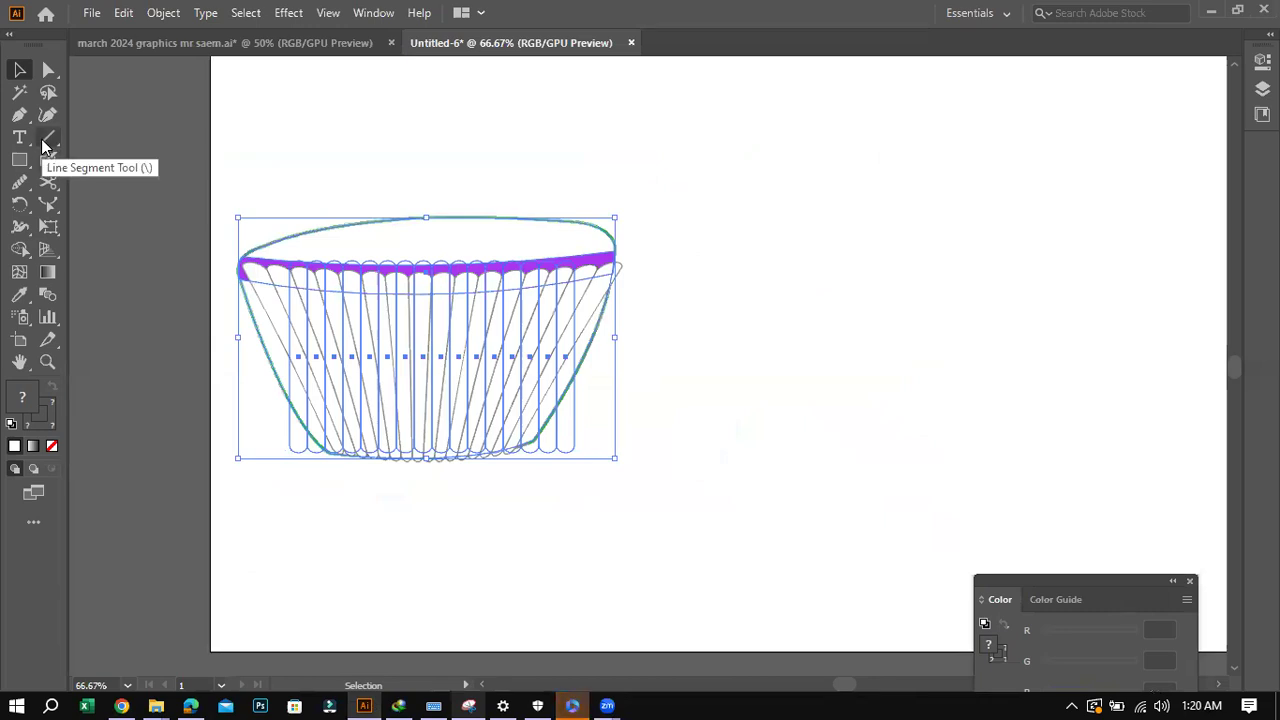
{"action": "left_click", "coordinate": [47, 115]}
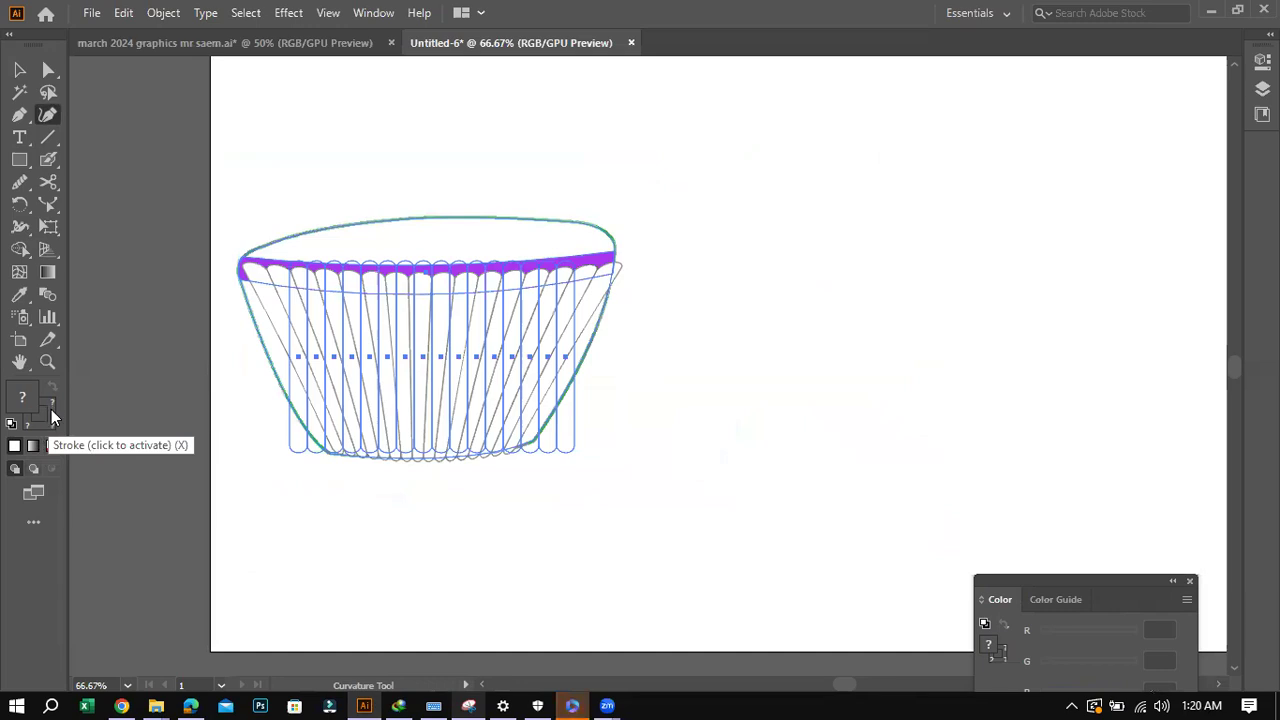
{"action": "double_click", "coordinate": [51, 409]}
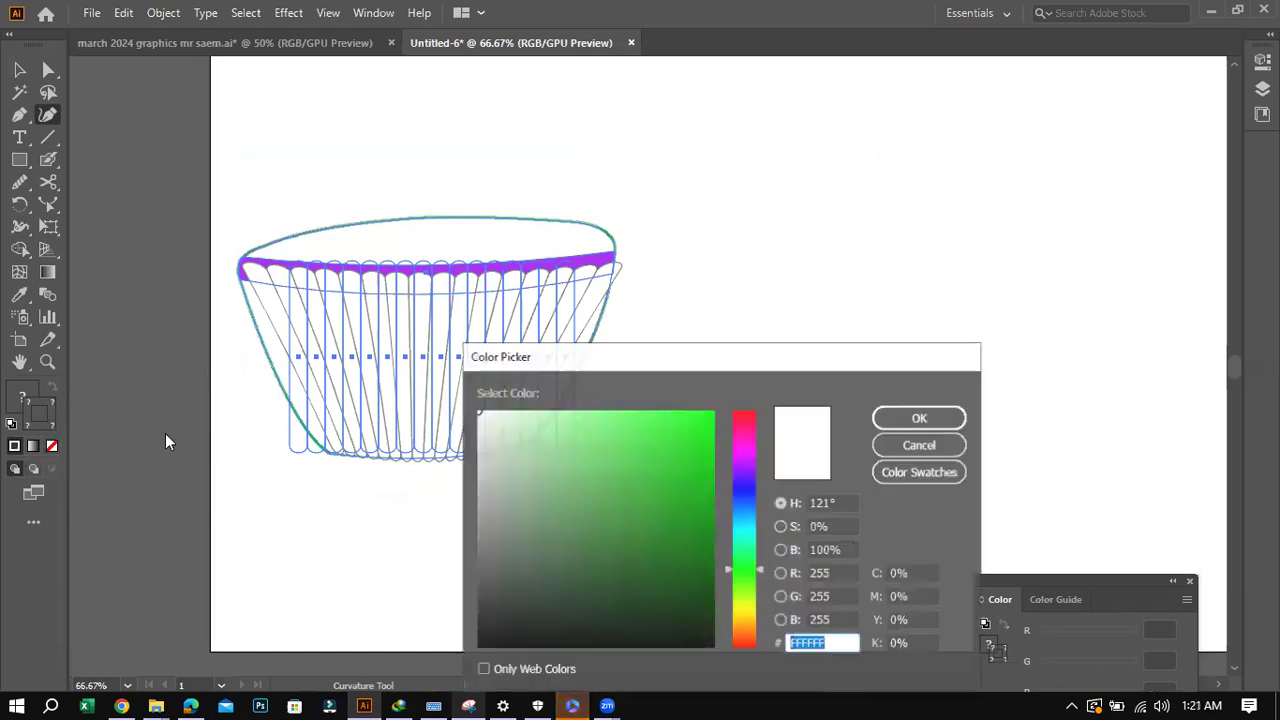
{"action": "left_click", "coordinate": [491, 517]}
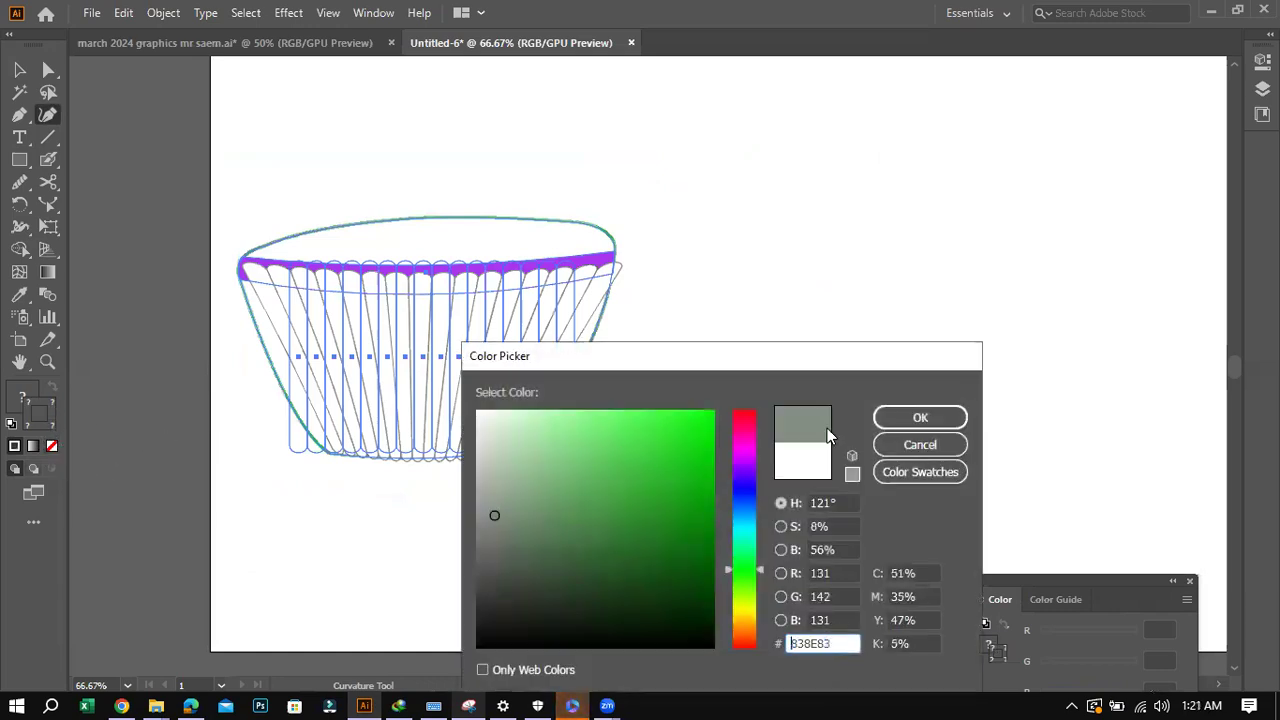
{"action": "left_click", "coordinate": [905, 418]}
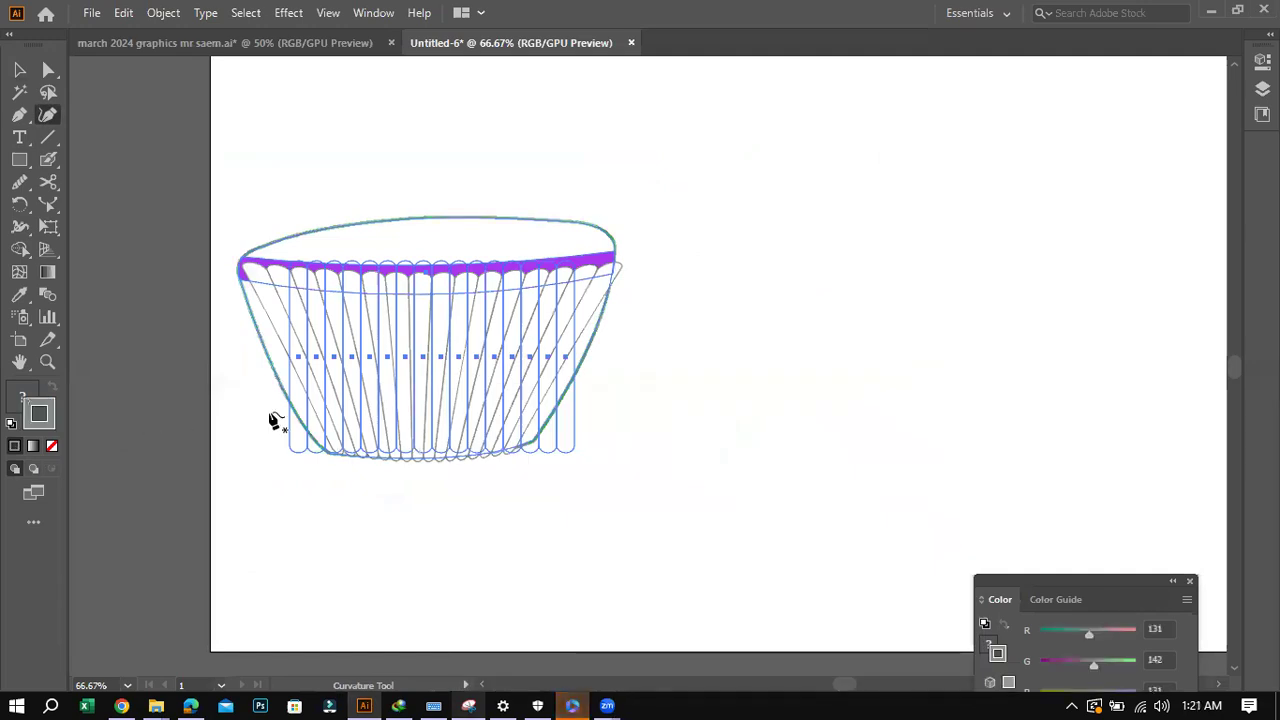
Draw a closed topping outline with the Curvature tool beside the cake, with a pointed peak, rounded sides and a wavy base.
{"action": "left_click", "coordinate": [1028, 155]}
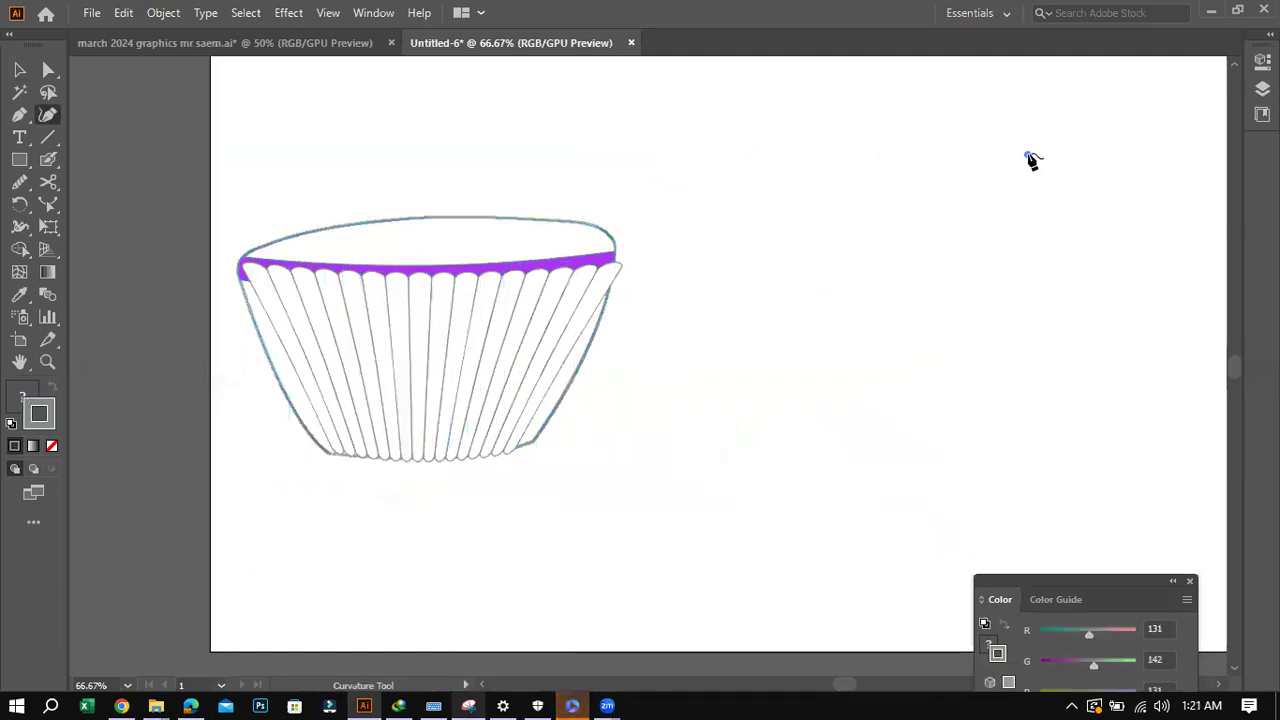
{"action": "left_click", "coordinate": [945, 214]}
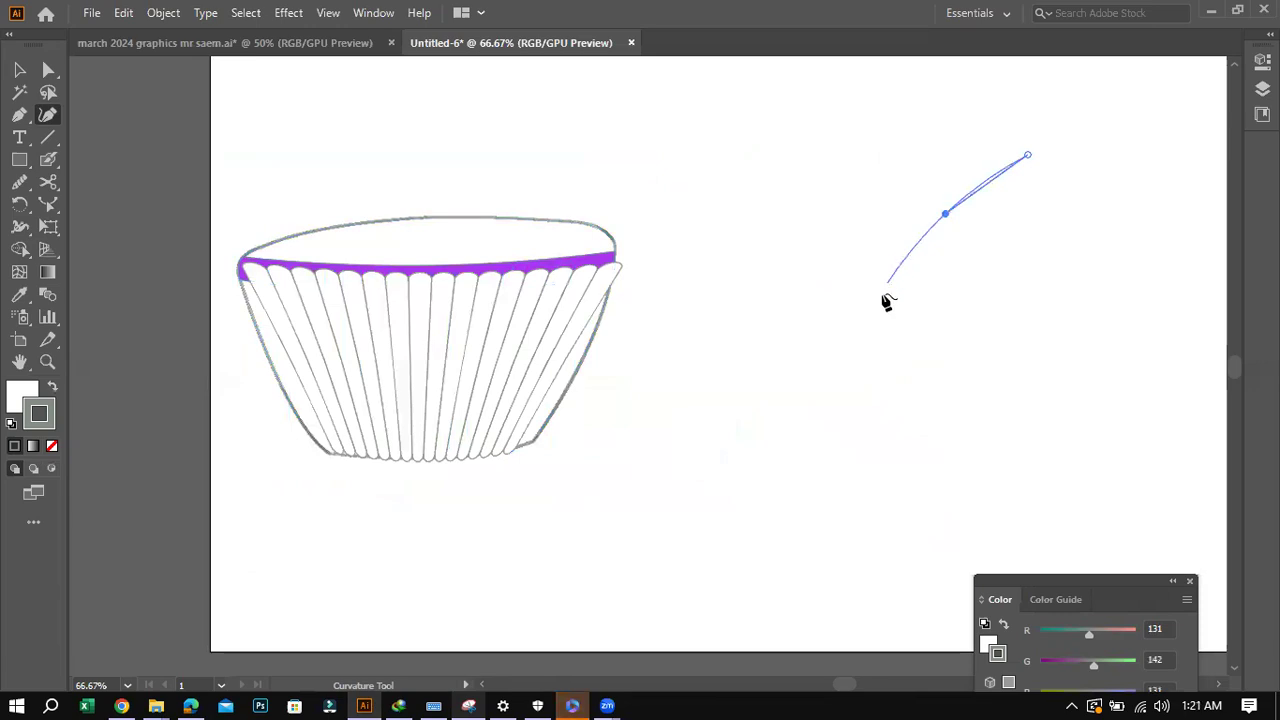
{"action": "left_click", "coordinate": [885, 283]}
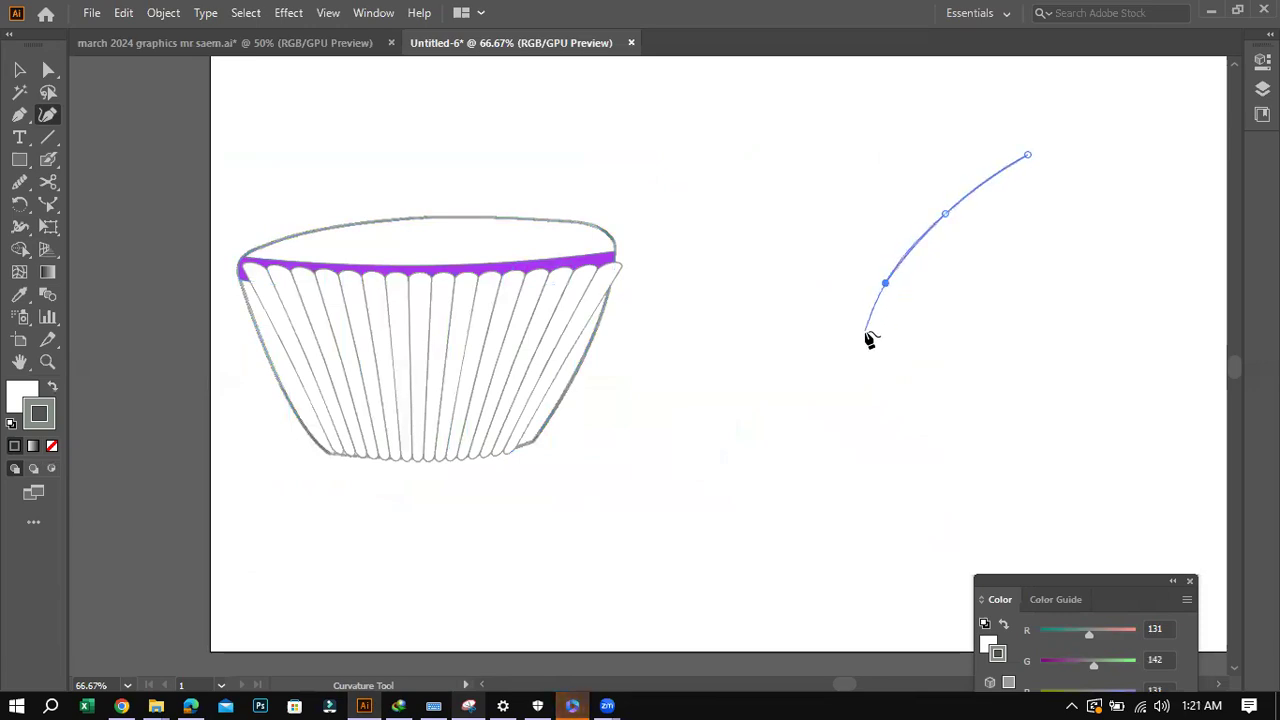
{"action": "left_click", "coordinate": [867, 332]}
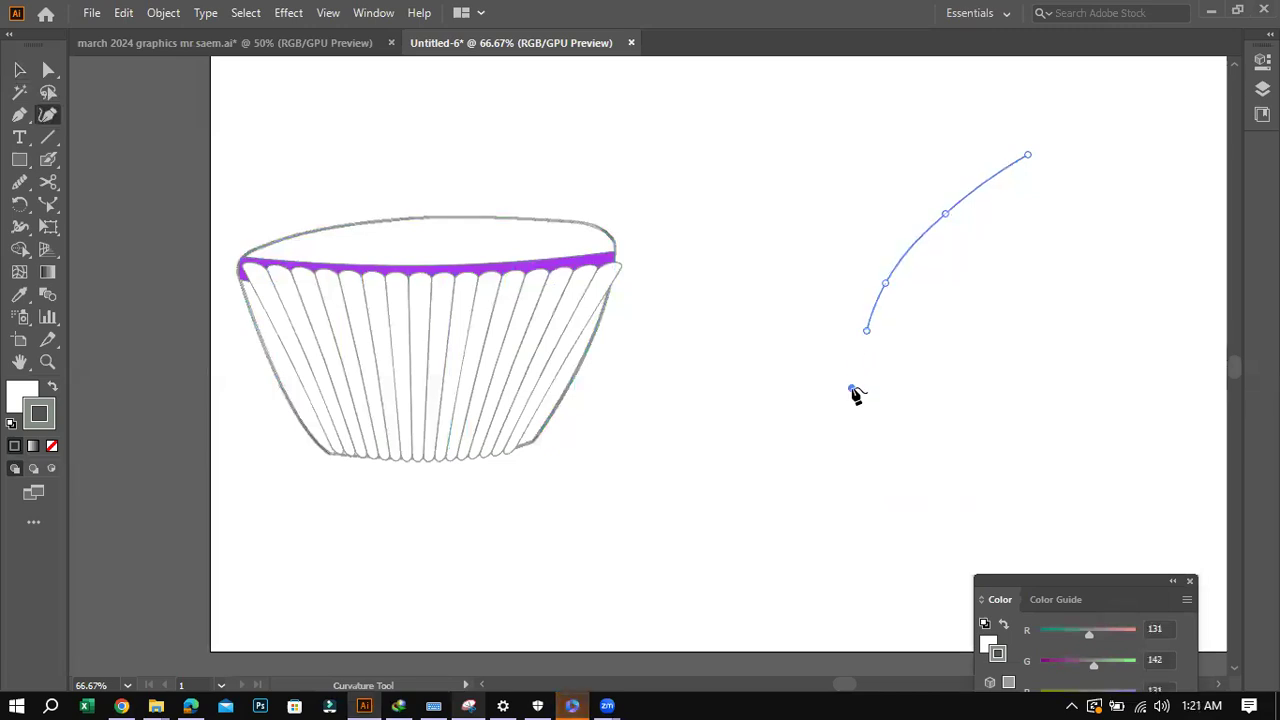
{"action": "left_click", "coordinate": [852, 389]}
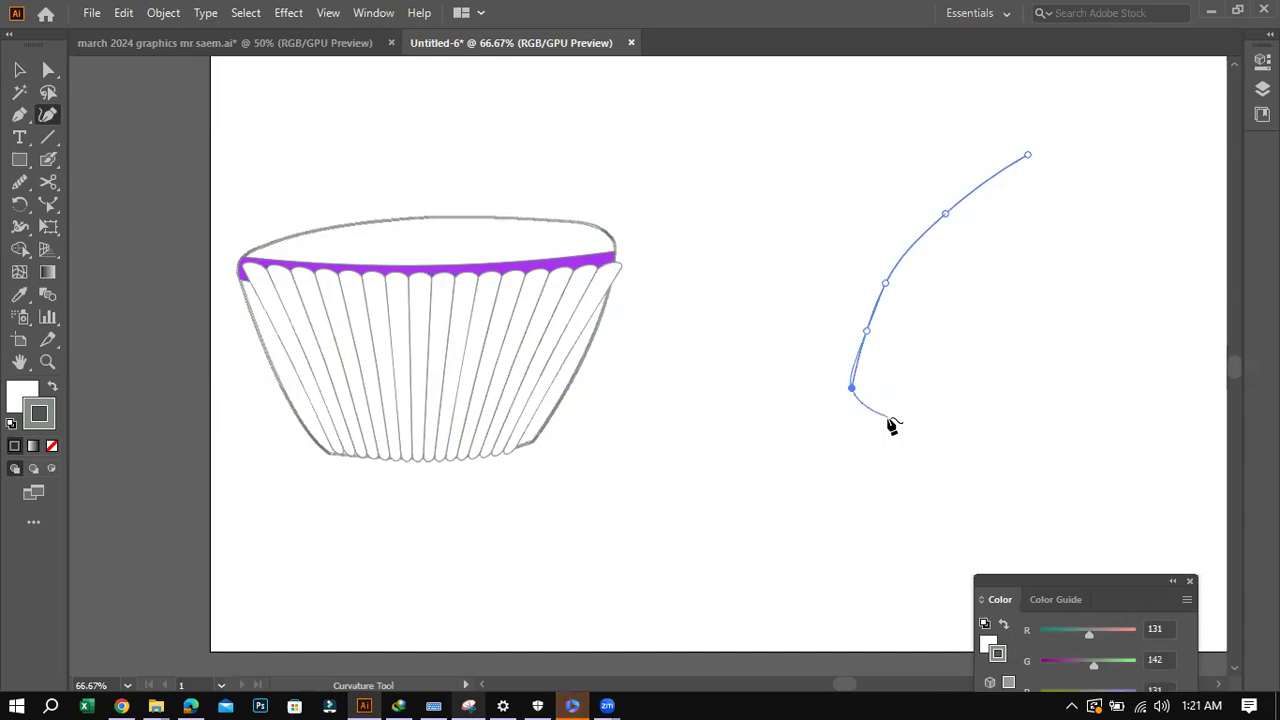
{"action": "left_click", "coordinate": [888, 416]}
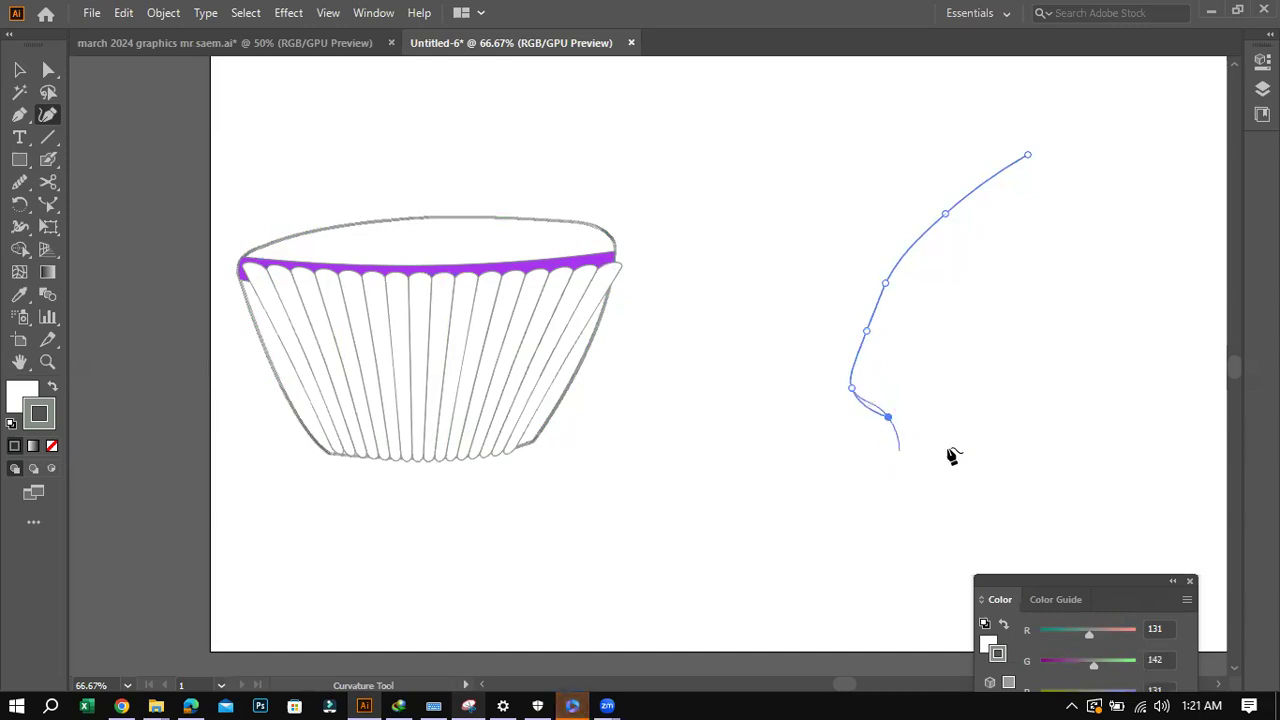
{"action": "left_click", "coordinate": [955, 449]}
{"action": "left_click", "coordinate": [1004, 447]}
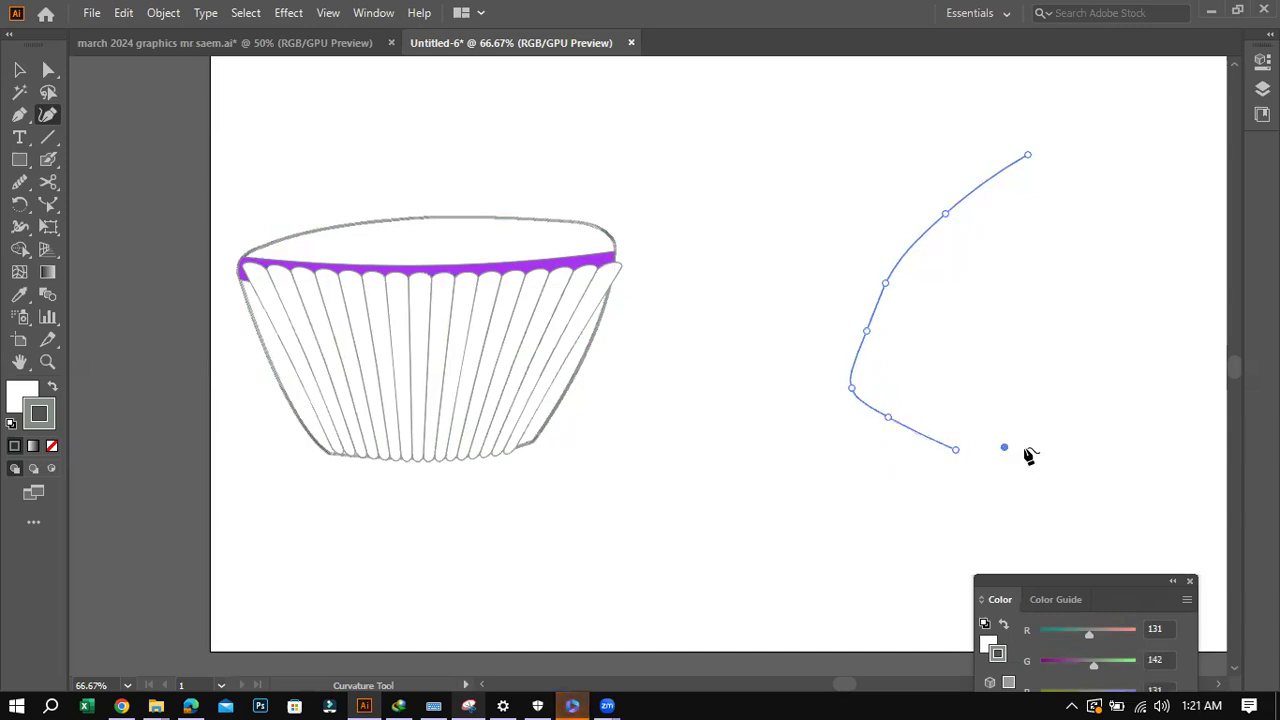
{"action": "left_click", "coordinate": [1046, 446]}
{"action": "left_click", "coordinate": [1077, 426]}
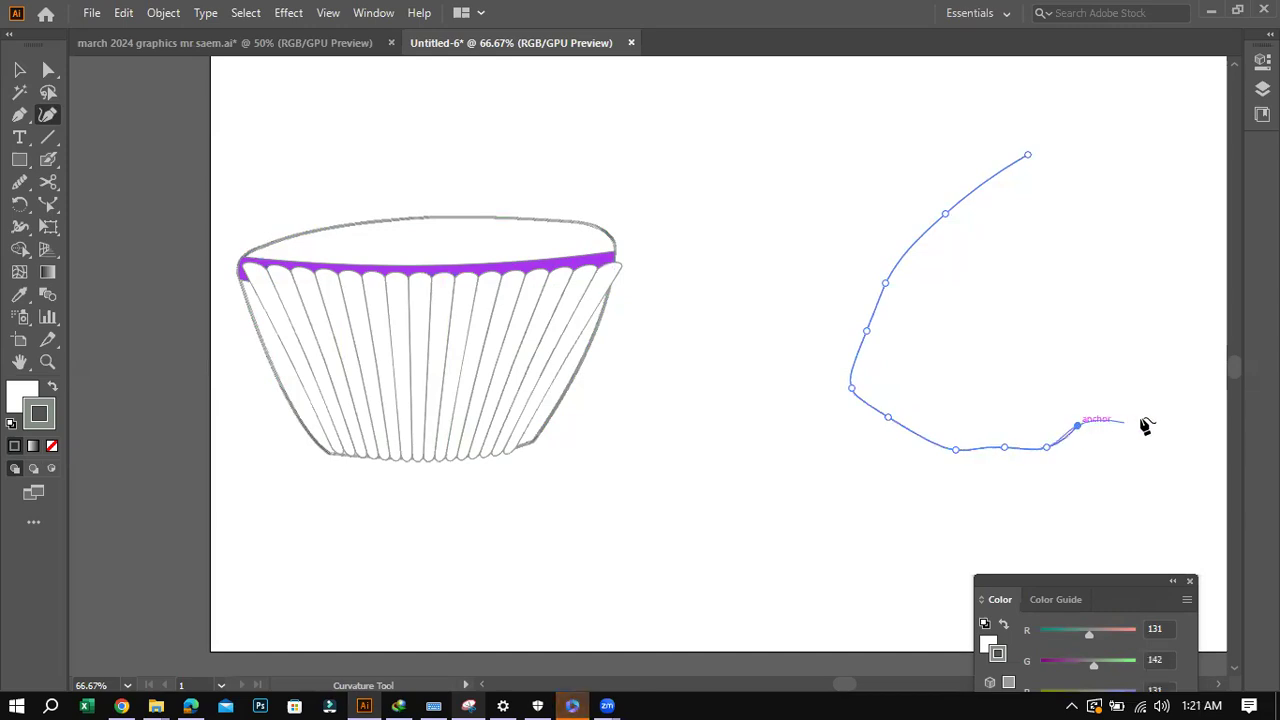
{"action": "left_click", "coordinate": [1145, 418]}
{"action": "left_click", "coordinate": [1198, 425]}
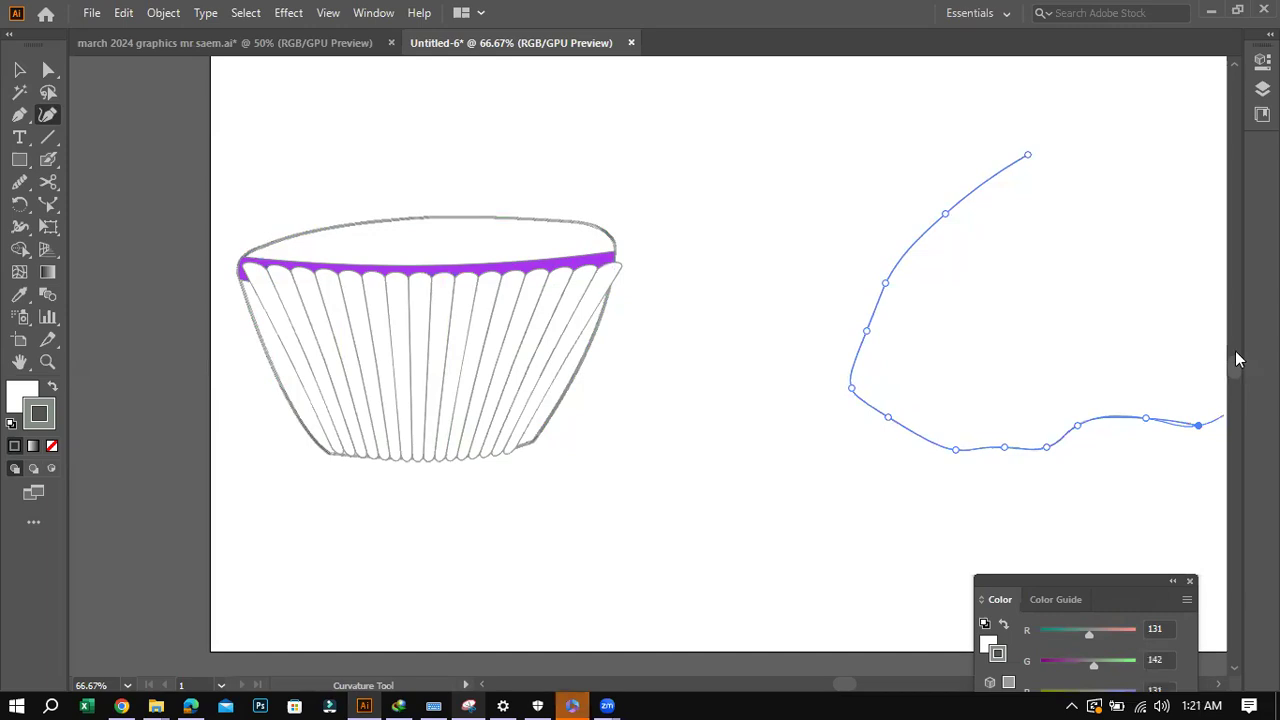
{"action": "left_click", "coordinate": [1178, 285]}
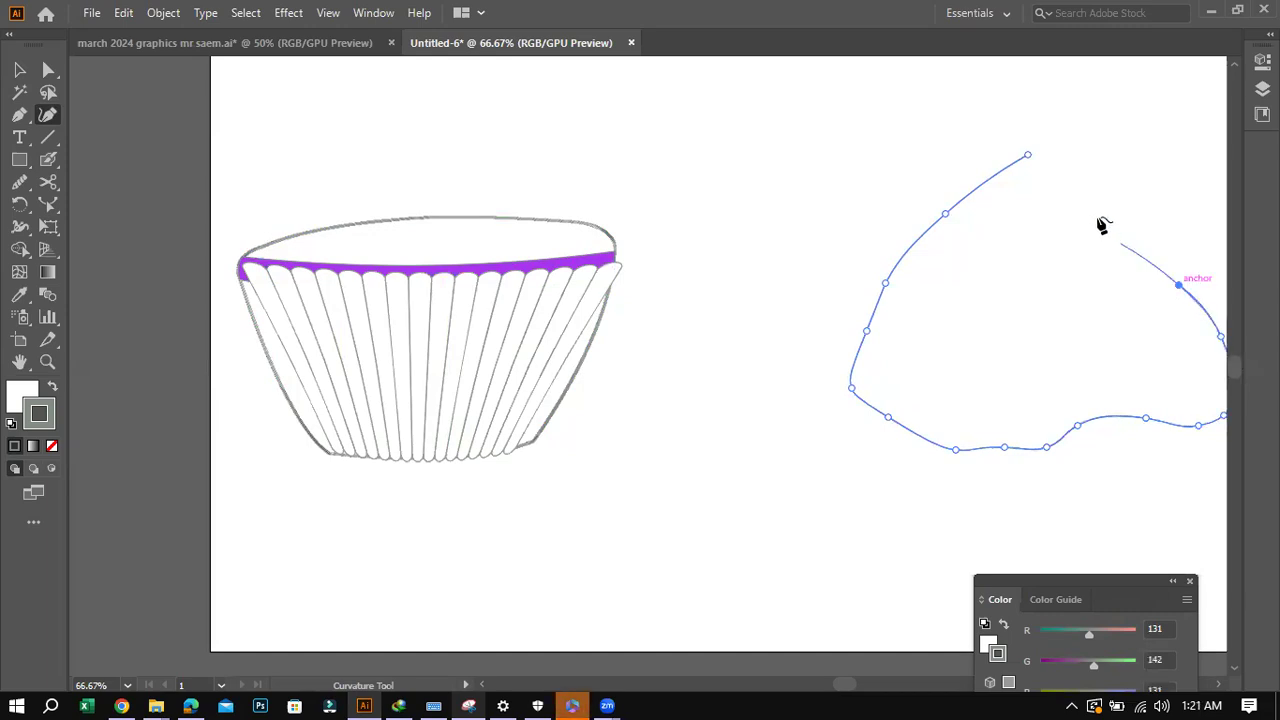
{"action": "left_click", "coordinate": [1098, 218]}
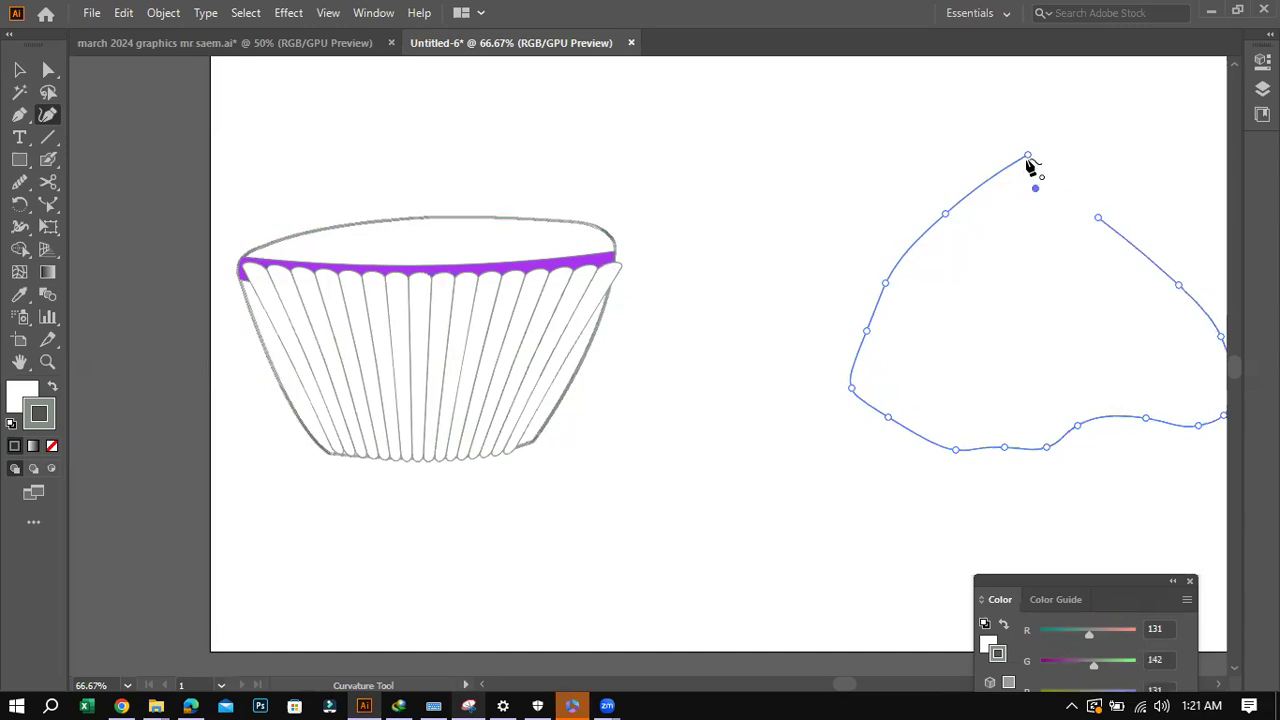
{"action": "left_click", "coordinate": [1028, 158]}
{"action": "left_click", "coordinate": [19, 70]}
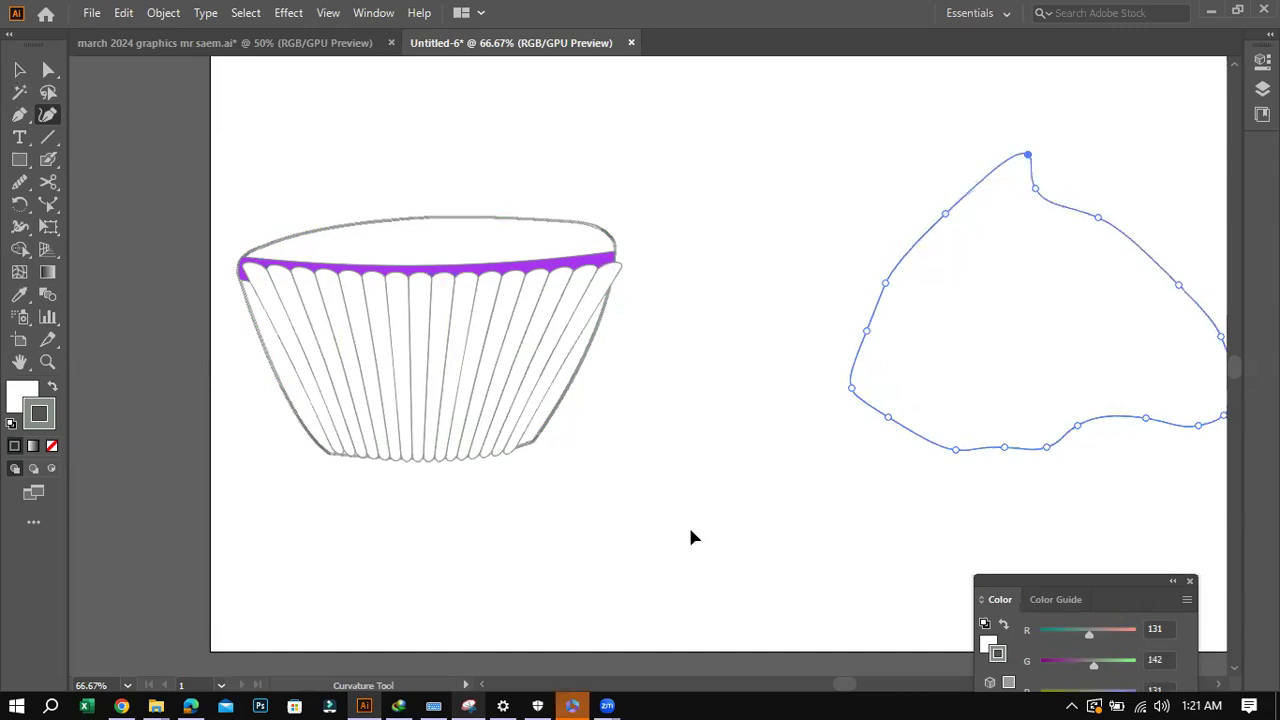
Smooth the topping outline along its sides, base and the curve below the peak with the Smooth tool, and select the whole shape.
{"action": "scroll", "coordinate": [852, 688], "scroll_direction": "right", "scroll_amount": 5}
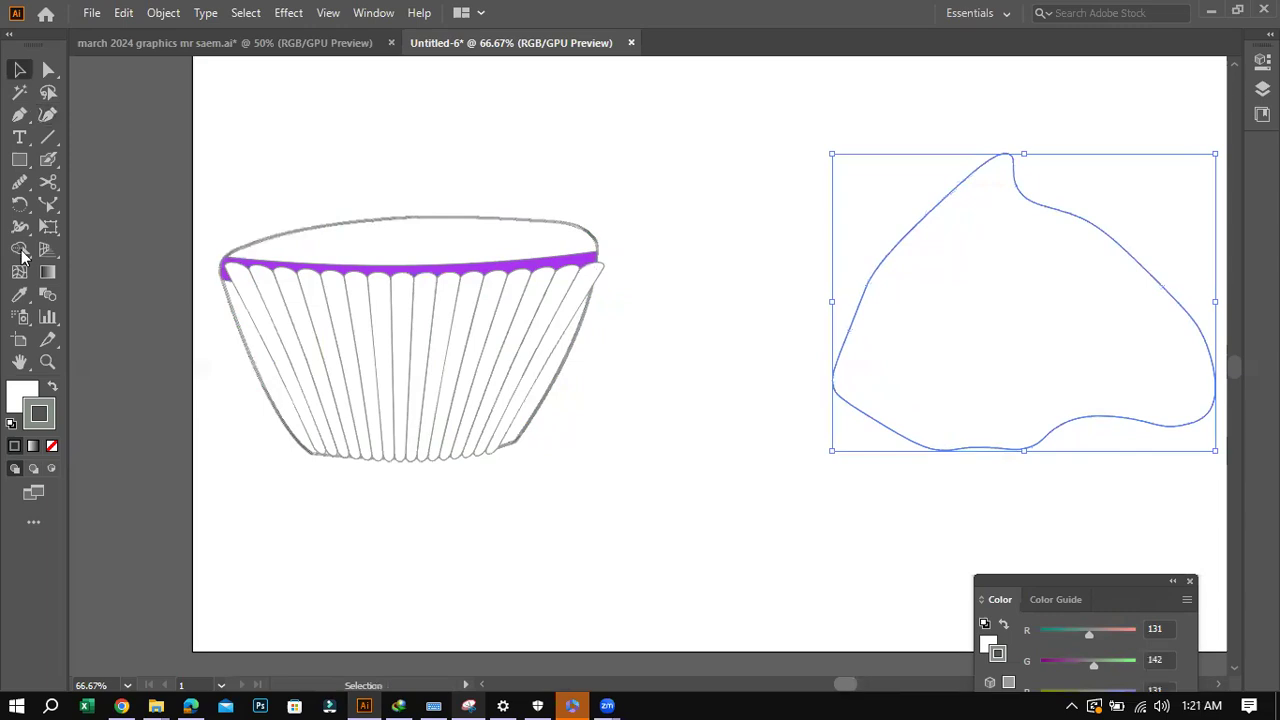
{"action": "left_click_drag", "start_coordinate": [20, 188], "coordinate": [99, 221]}
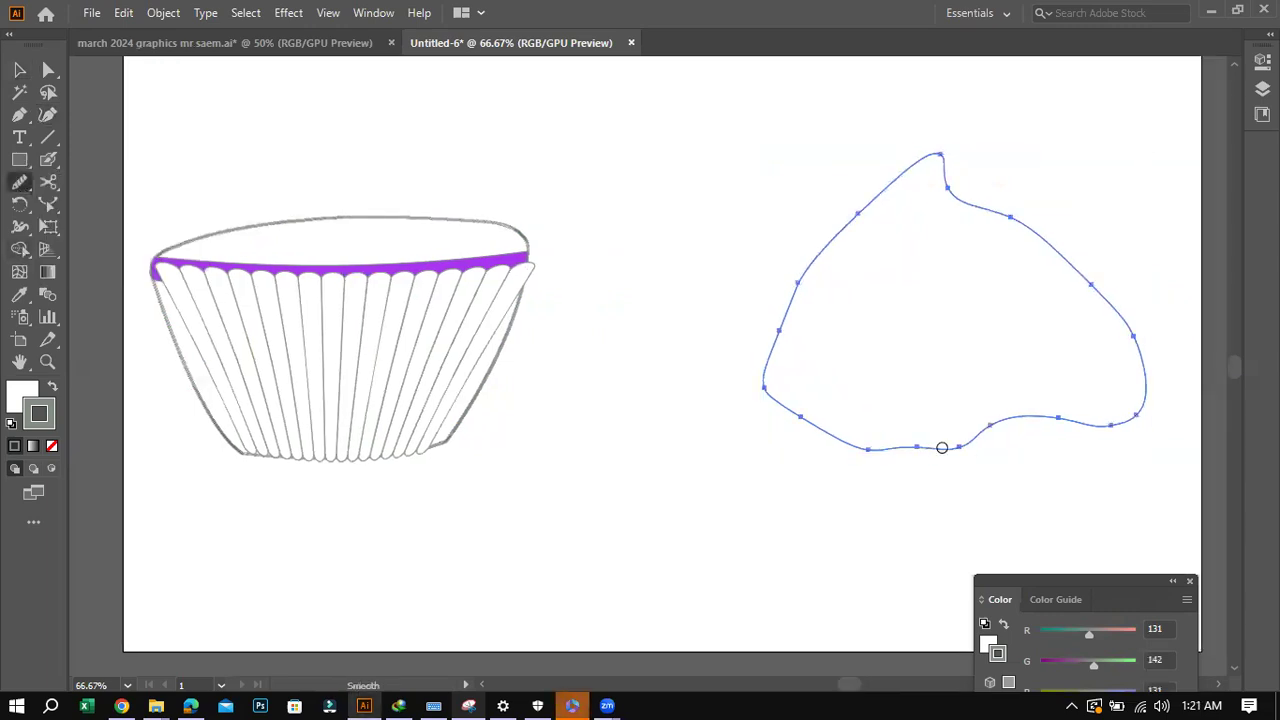
{"action": "left_click_drag", "start_coordinate": [1002, 440], "coordinate": [949, 449]}
{"action": "mouse_move", "coordinate": [799, 305]}
{"action": "left_mouse_down"}
{"action": "mouse_move", "coordinate": [783, 327]}
{"action": "mouse_move", "coordinate": [807, 277]}
{"action": "left_mouse_up"}
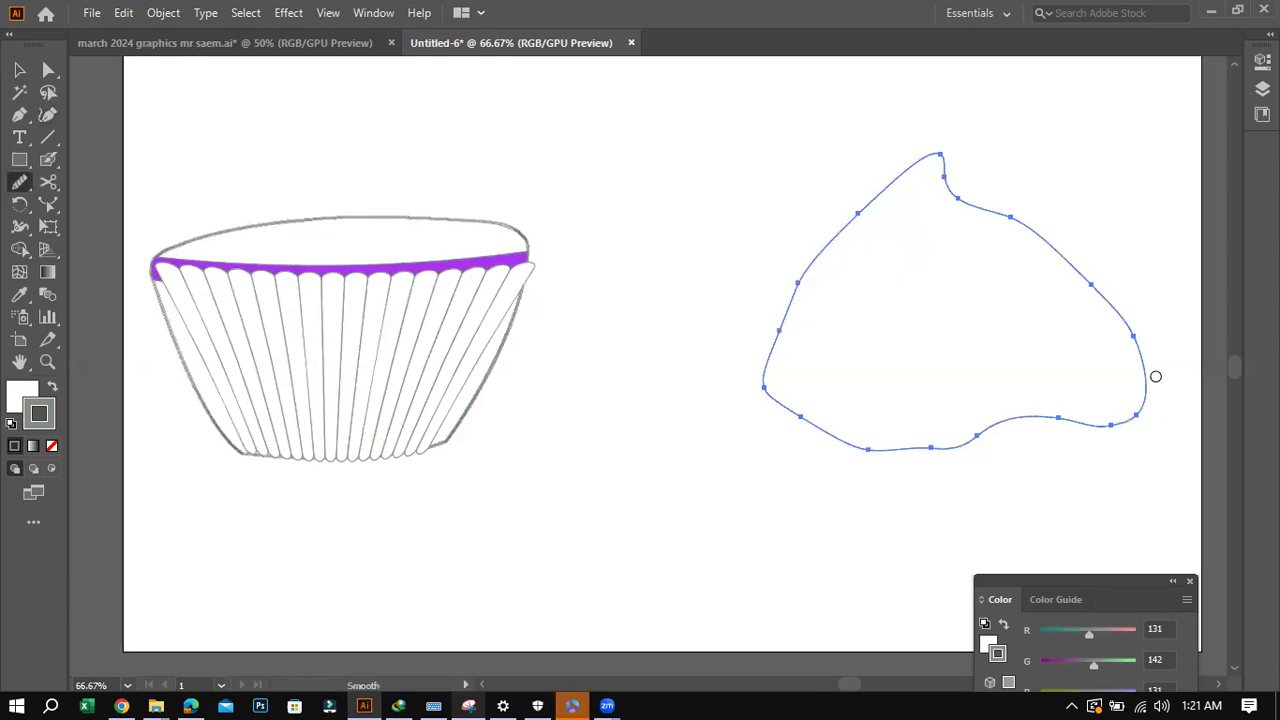
{"action": "mouse_move", "coordinate": [1097, 428]}
{"action": "left_mouse_down"}
{"action": "mouse_move", "coordinate": [964, 425]}
{"action": "mouse_move", "coordinate": [972, 434]}
{"action": "mouse_move", "coordinate": [927, 453]}
{"action": "mouse_move", "coordinate": [953, 451]}
{"action": "mouse_move", "coordinate": [858, 457]}
{"action": "mouse_move", "coordinate": [762, 393]}
{"action": "left_mouse_up"}
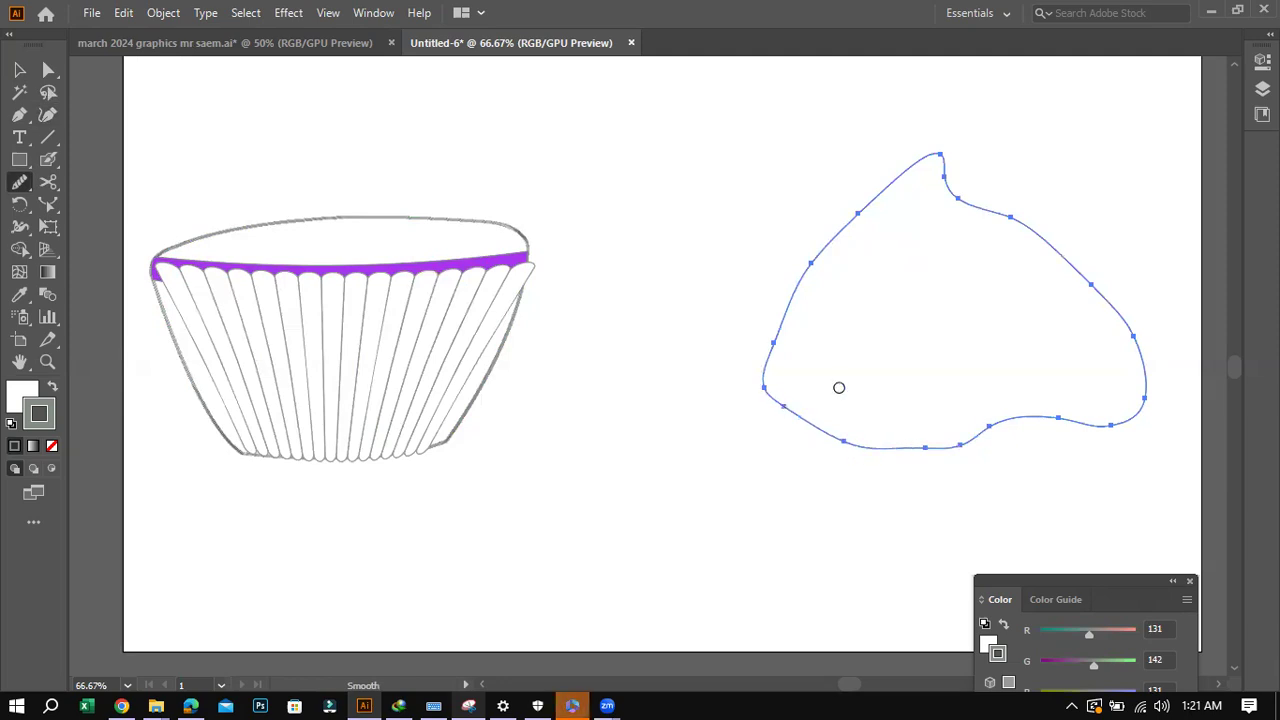
{"action": "left_click_drag", "start_coordinate": [839, 387], "coordinate": [776, 404]}
{"action": "left_click_drag", "start_coordinate": [1020, 222], "coordinate": [1030, 228]}
{"action": "key", "text": "v"}
{"action": "key", "text": "v"}
{"action": "left_click", "coordinate": [715, 320]}
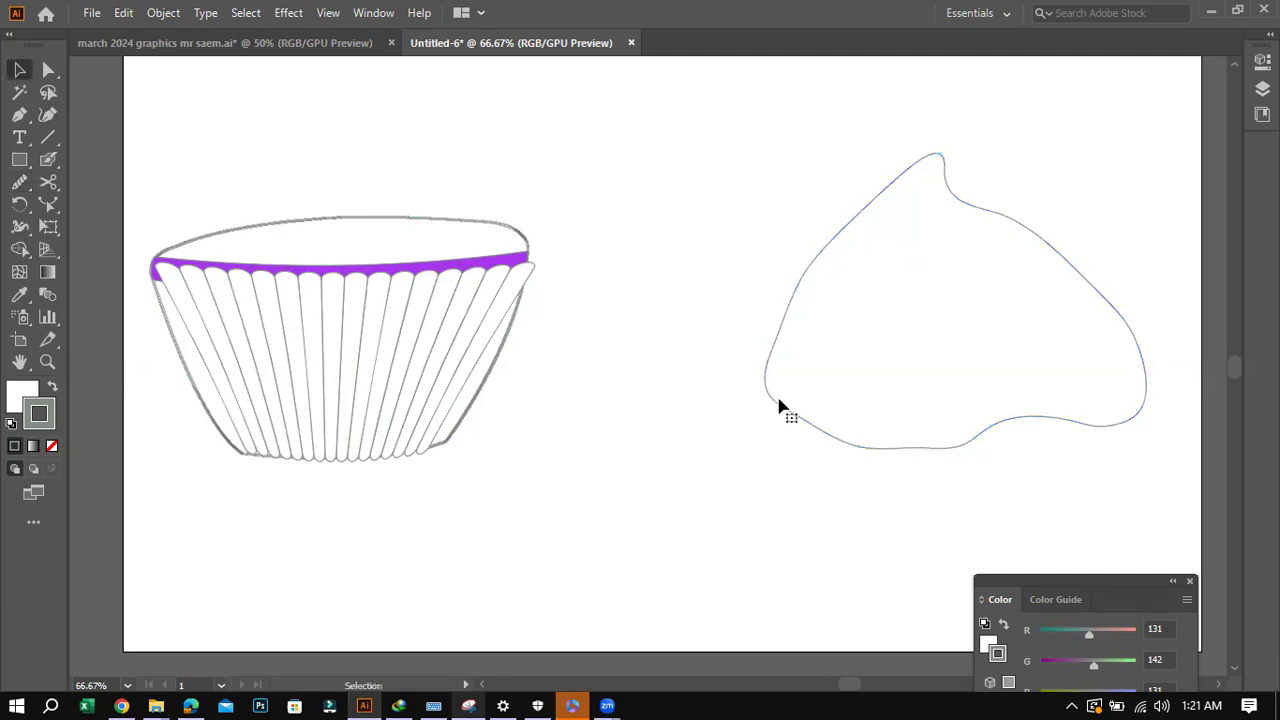
{"action": "left_click", "coordinate": [783, 407]}
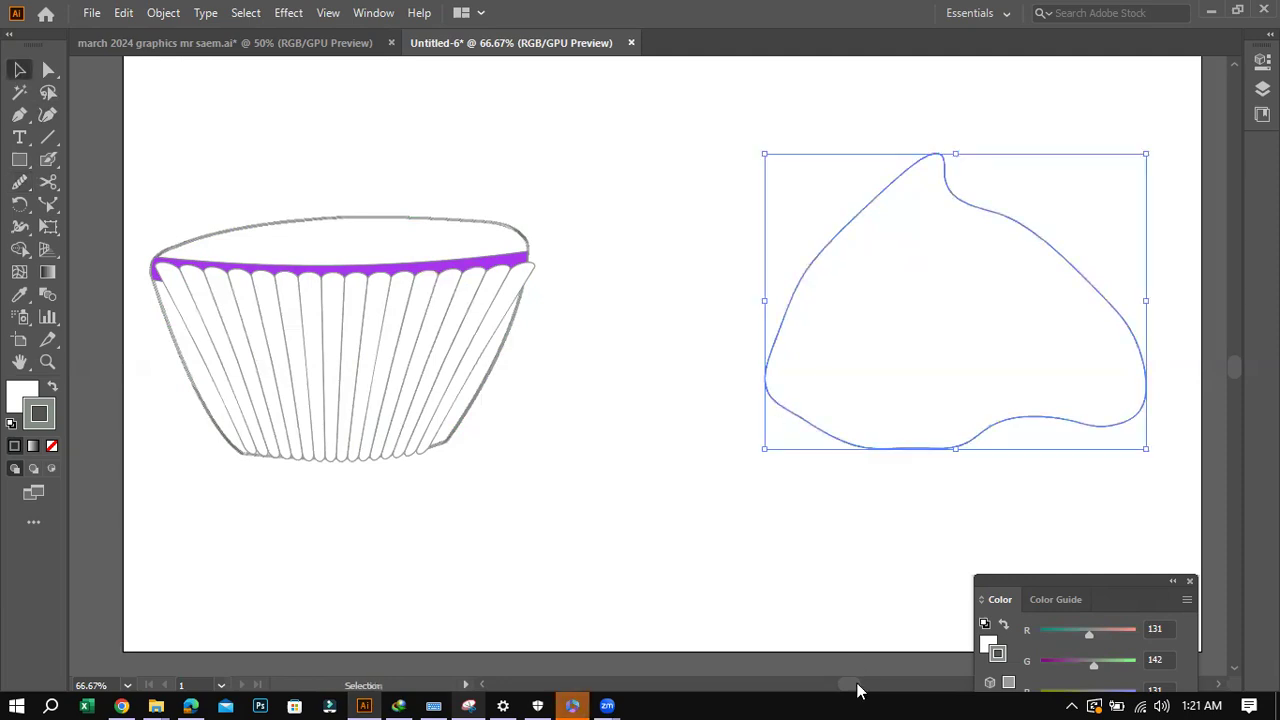
Switch to Chrome and study the shading pieces of the Topping example in P4.pdf.
{"action": "scroll", "coordinate": [850, 685], "scroll_direction": "left", "scroll_amount": 2}
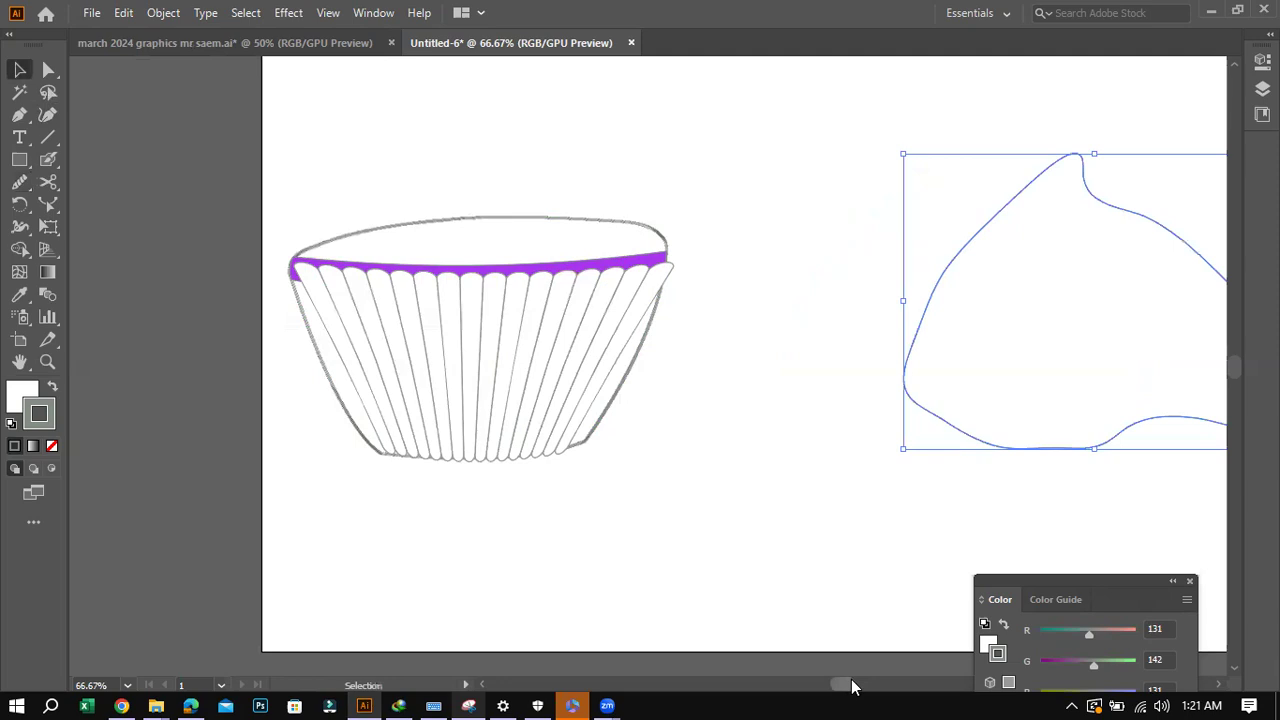
{"action": "scroll", "coordinate": [852, 686], "scroll_direction": "right", "scroll_amount": 1}
{"action": "scroll", "coordinate": [852, 686], "scroll_direction": "right", "scroll_amount": 1}
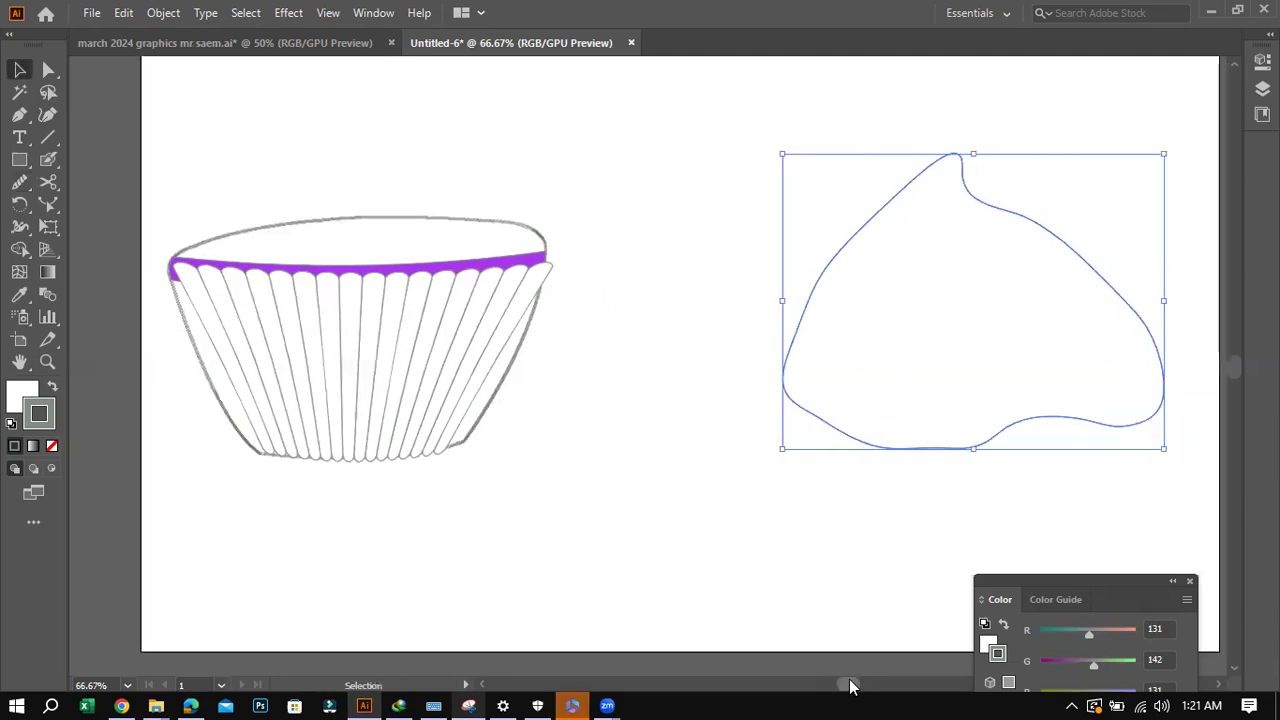
{"action": "scroll", "coordinate": [845, 686], "scroll_direction": "left", "scroll_amount": 2}
{"action": "scroll", "coordinate": [840, 685], "scroll_direction": "left", "scroll_amount": 2}
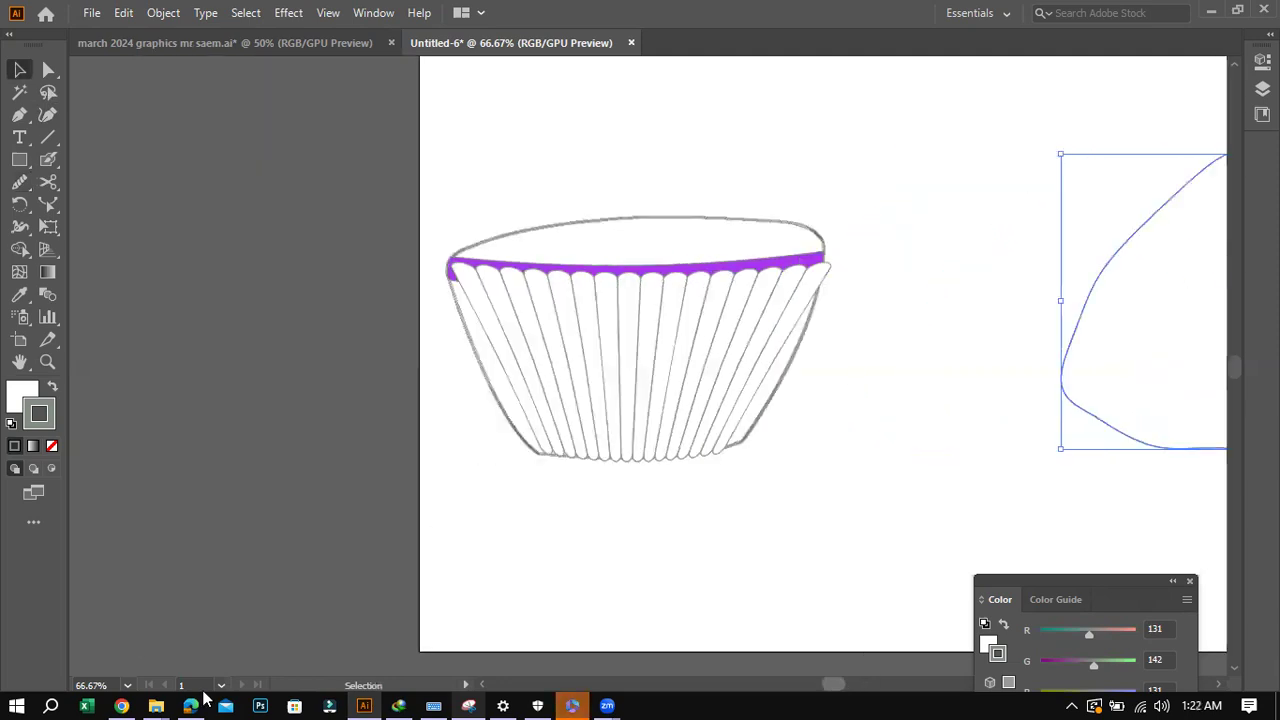
{"action": "key", "text": "alt+Tab"}
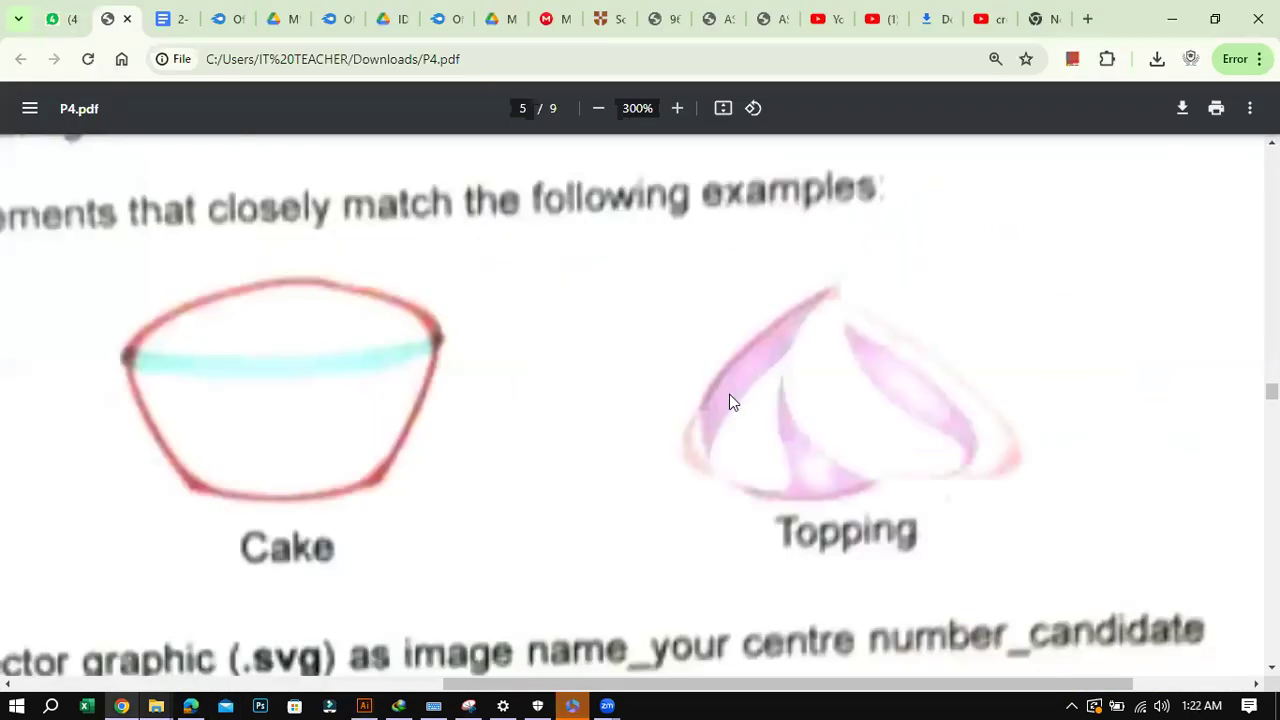
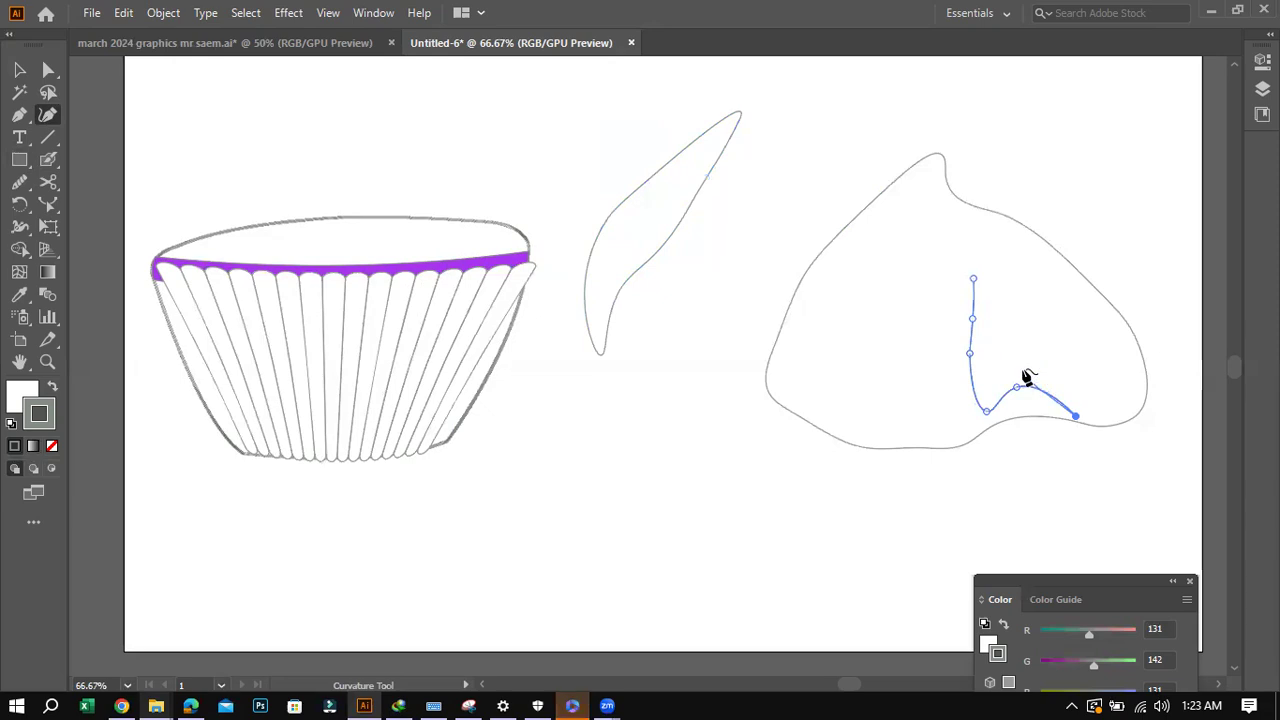
Undo the last curve point and finish the closed three-pointed shading shape inside the topping outline with the Curvature tool.
{"action": "key", "text": "ctrl+z"}
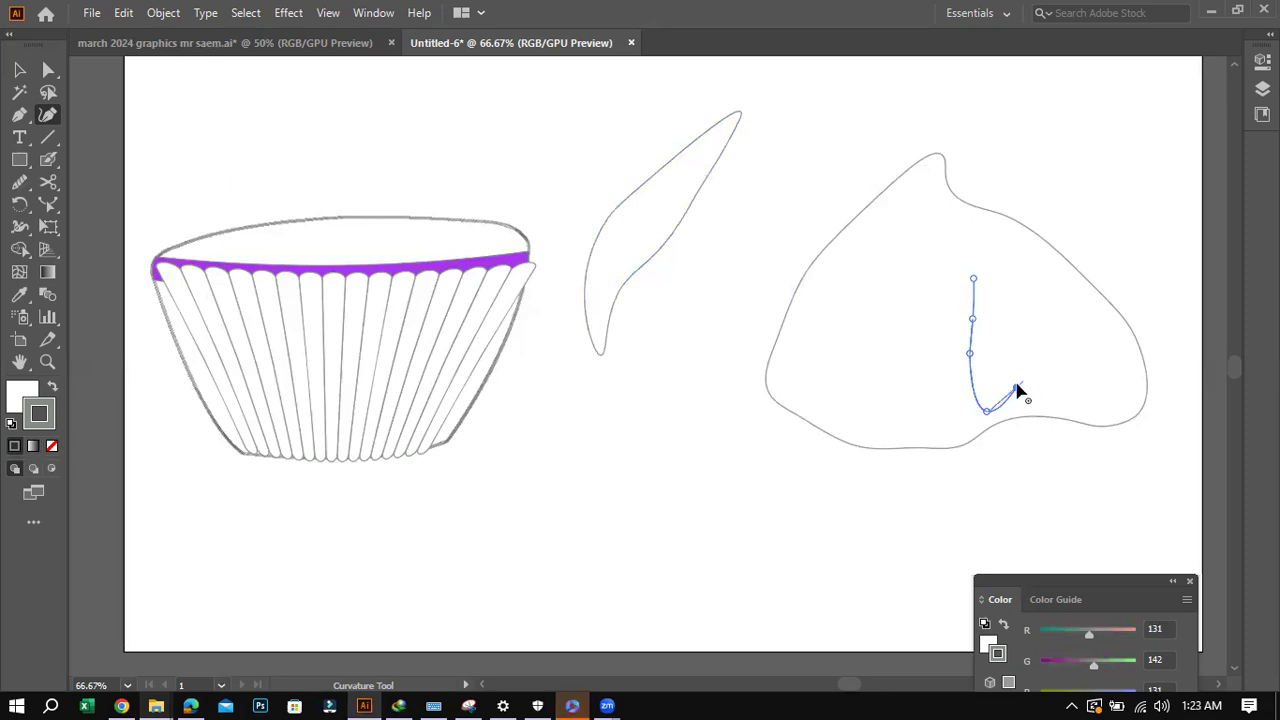
{"action": "left_click", "coordinate": [1036, 402]}
{"action": "left_click", "coordinate": [1073, 413]}
{"action": "left_click", "coordinate": [1052, 392]}
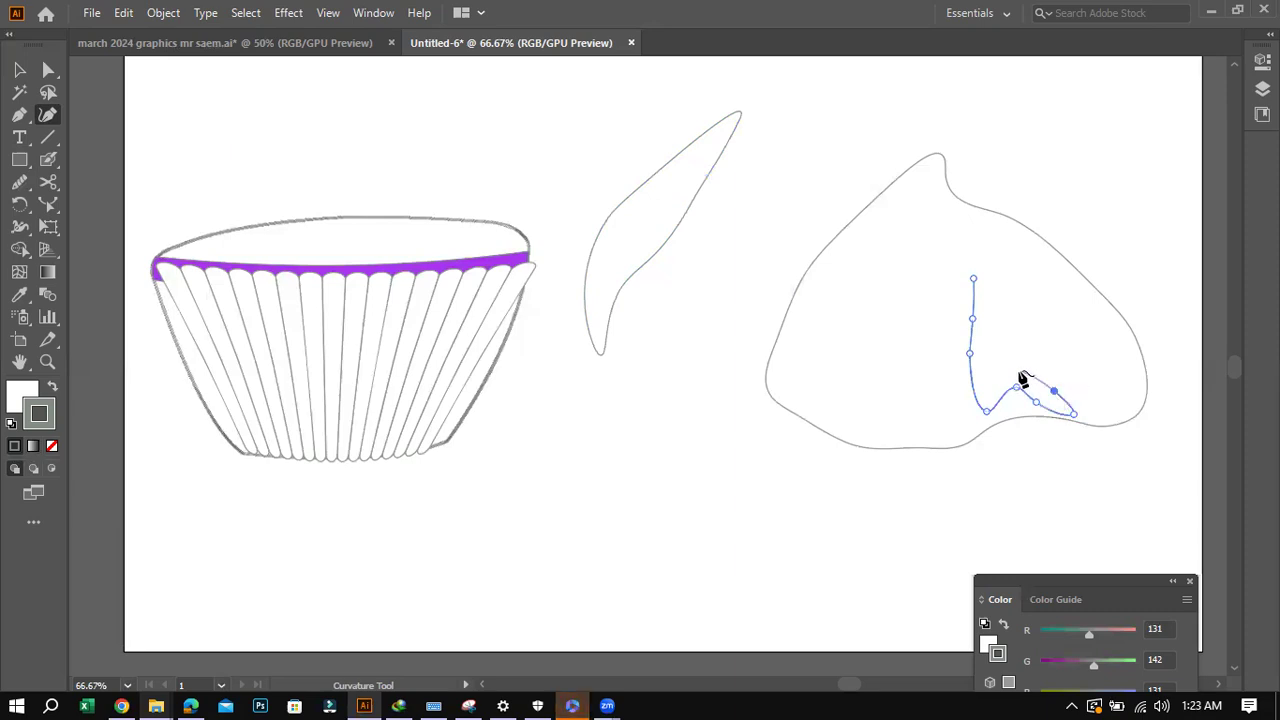
{"action": "left_click", "coordinate": [1019, 370]}
{"action": "left_click", "coordinate": [990, 344]}
{"action": "left_click", "coordinate": [977, 282]}
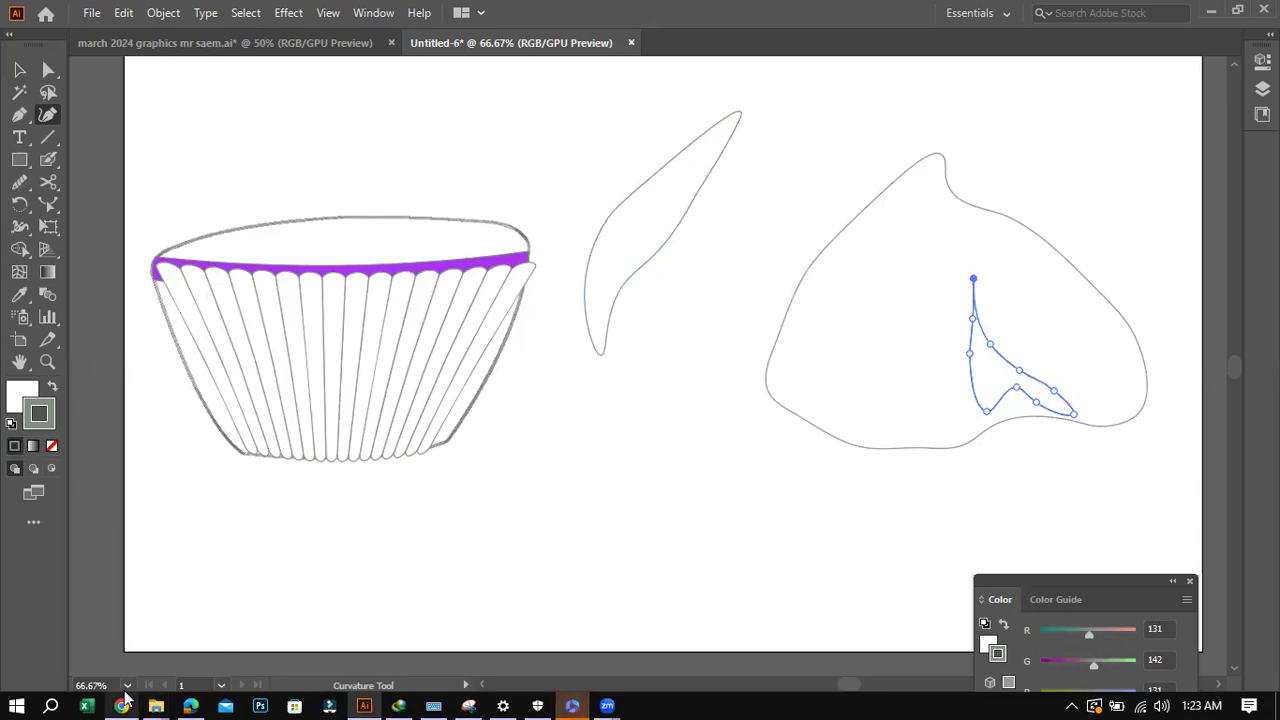
Compare the drawn topping pieces with the Topping example of P4.pdf in Chrome, and return to Illustrator.
{"action": "left_click", "coordinate": [122, 705]}
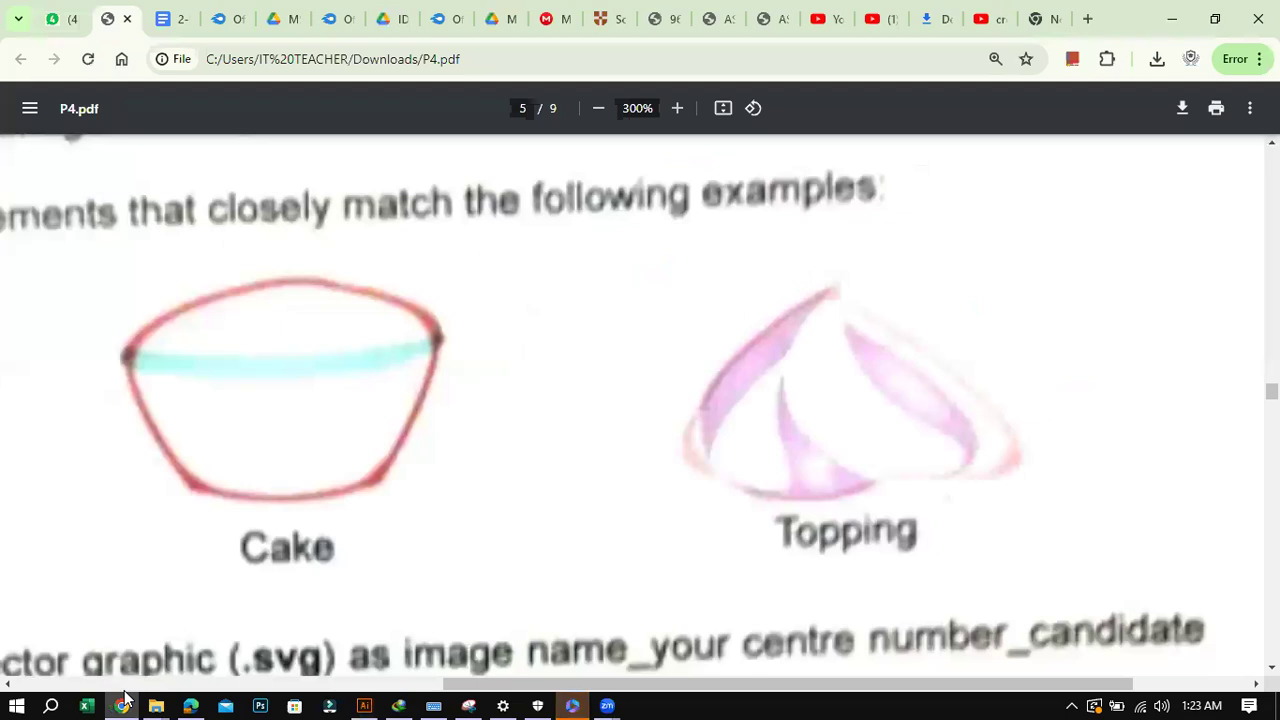
{"action": "left_click", "coordinate": [122, 705]}
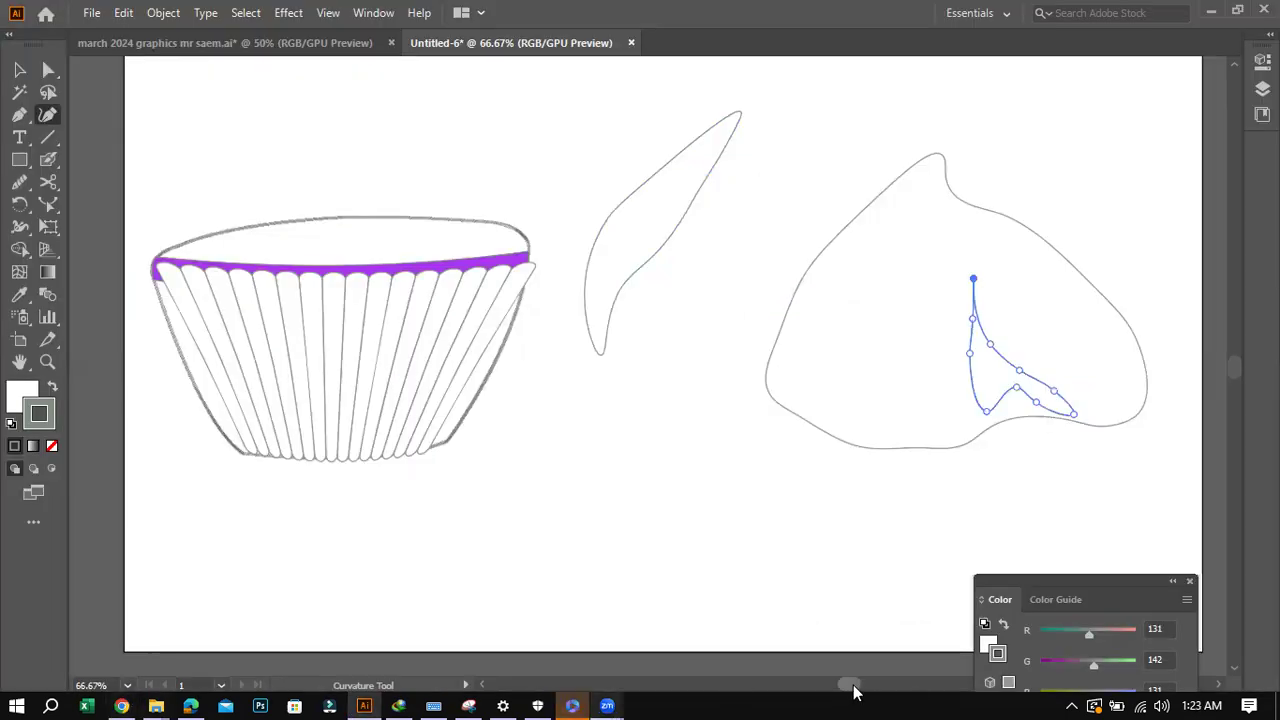
{"action": "scroll", "coordinate": [855, 688], "scroll_direction": "right", "scroll_amount": 1}
{"action": "scroll", "coordinate": [855, 688], "scroll_direction": "left", "scroll_amount": 1}
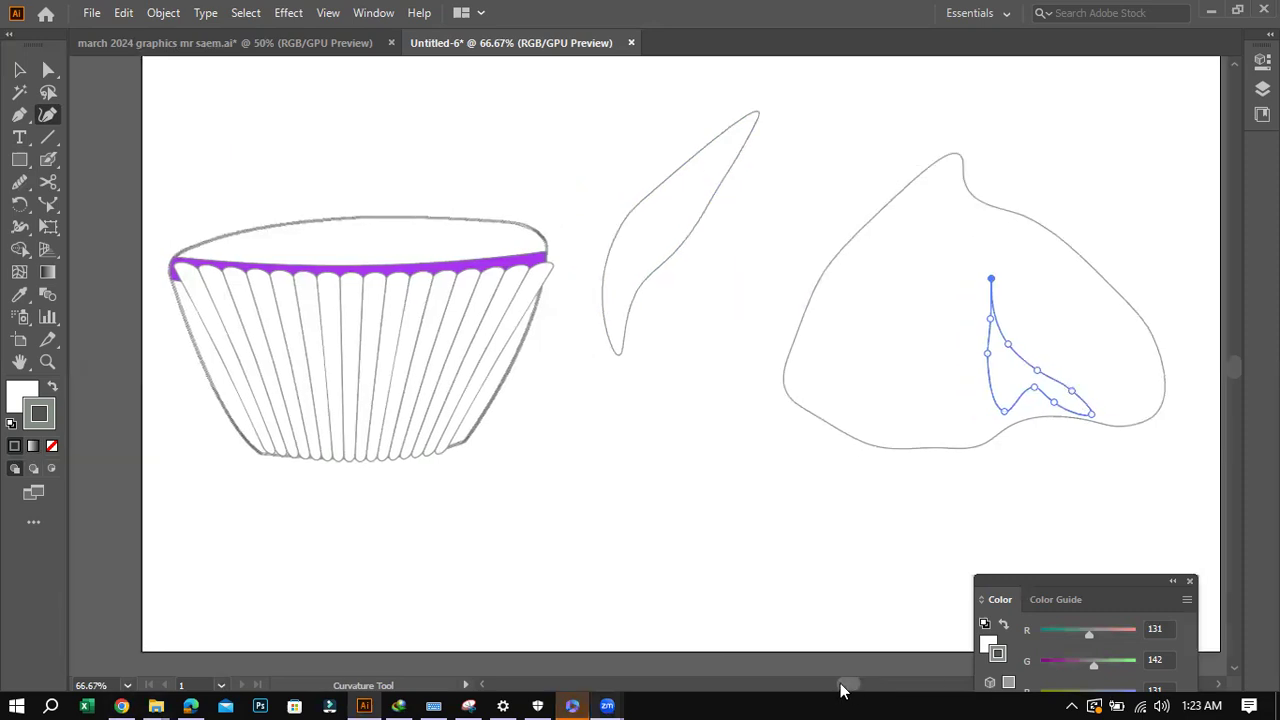
{"action": "scroll", "coordinate": [840, 690], "scroll_direction": "left", "scroll_amount": 3}
{"action": "scroll", "coordinate": [851, 685], "scroll_direction": "right", "scroll_amount": 3}
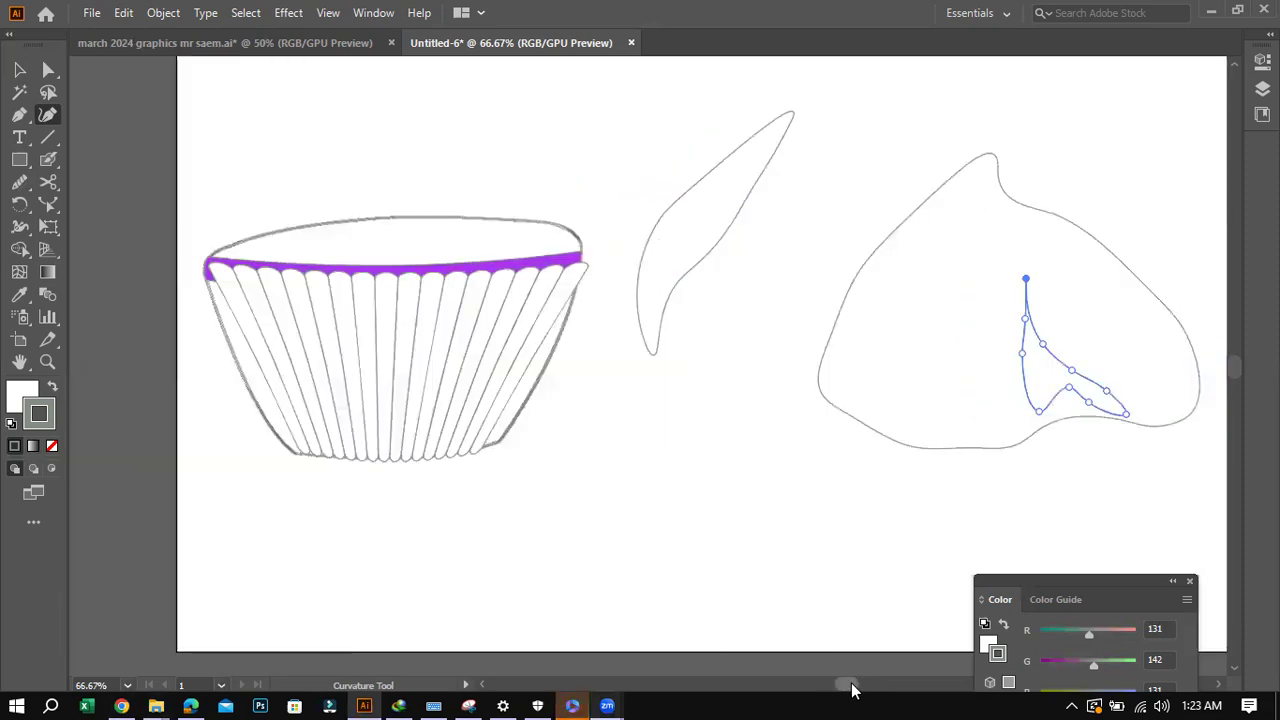
{"action": "scroll", "coordinate": [855, 688], "scroll_direction": "right", "scroll_amount": 1}
{"action": "scroll", "coordinate": [853, 690], "scroll_direction": "left", "scroll_amount": 1}
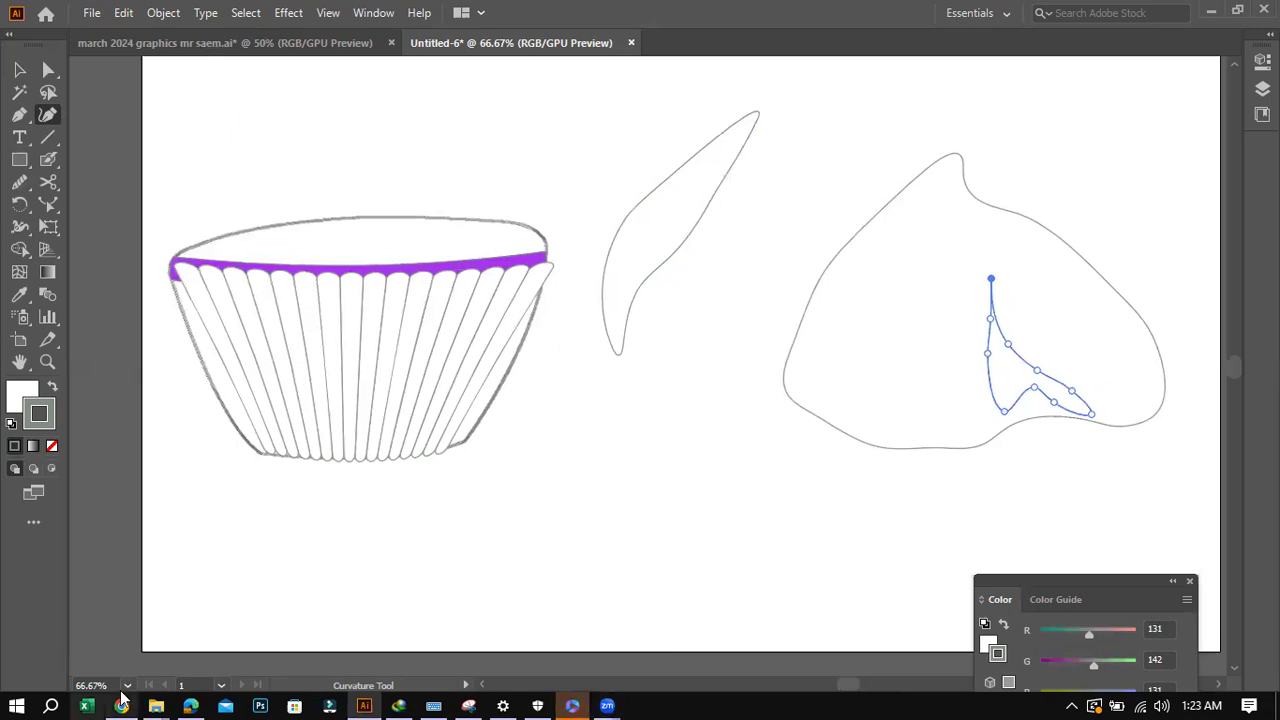
{"action": "left_click", "coordinate": [122, 705]}
{"action": "left_click", "coordinate": [122, 700]}
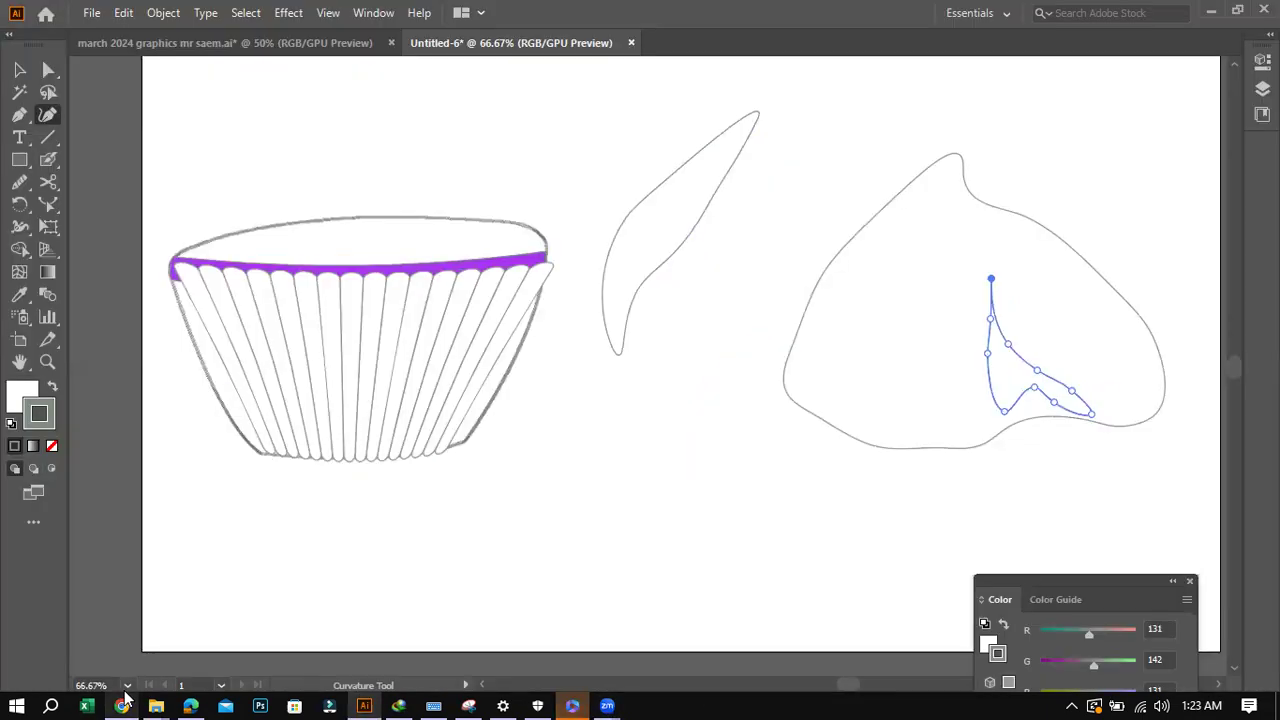
Move the three-pointed shape out of the topping outline, reshape its base curve by its anchor points, and place it below the leaf-shaped piece.
{"action": "key", "text": "a"}
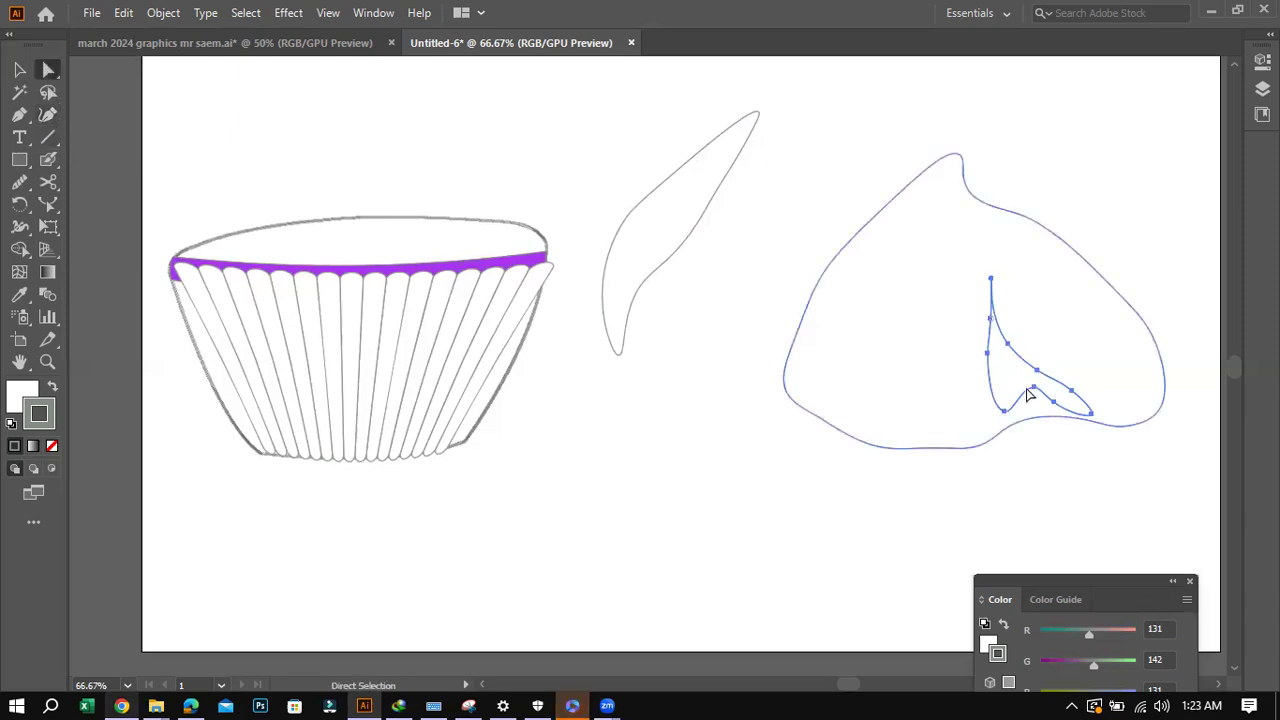
{"action": "left_click_drag", "start_coordinate": [1037, 393], "coordinate": [829, 531]}
{"action": "left_click", "coordinate": [811, 524]}
{"action": "left_click", "coordinate": [808, 514]}
{"action": "left_click", "coordinate": [806, 516]}
{"action": "left_click", "coordinate": [822, 532]}
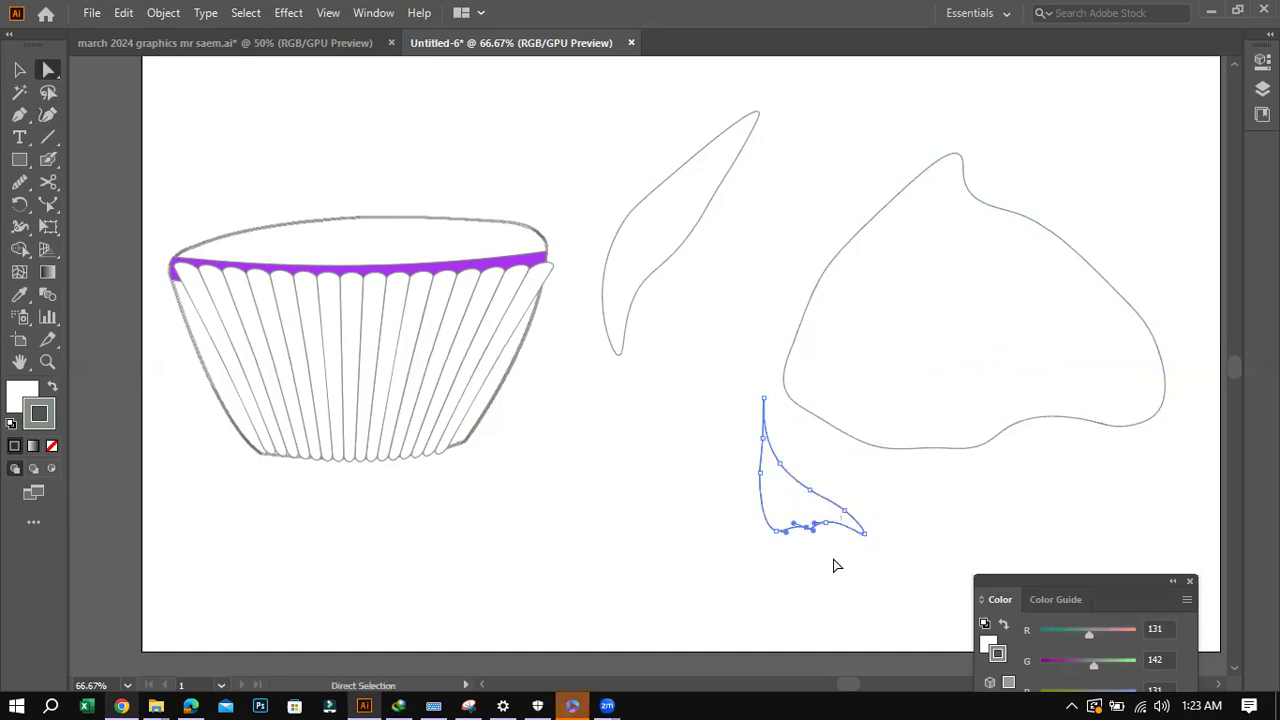
{"action": "left_click_drag", "start_coordinate": [827, 530], "coordinate": [826, 537]}
{"action": "left_click", "coordinate": [829, 557]}
{"action": "left_click", "coordinate": [812, 531]}
{"action": "left_click", "coordinate": [19, 69]}
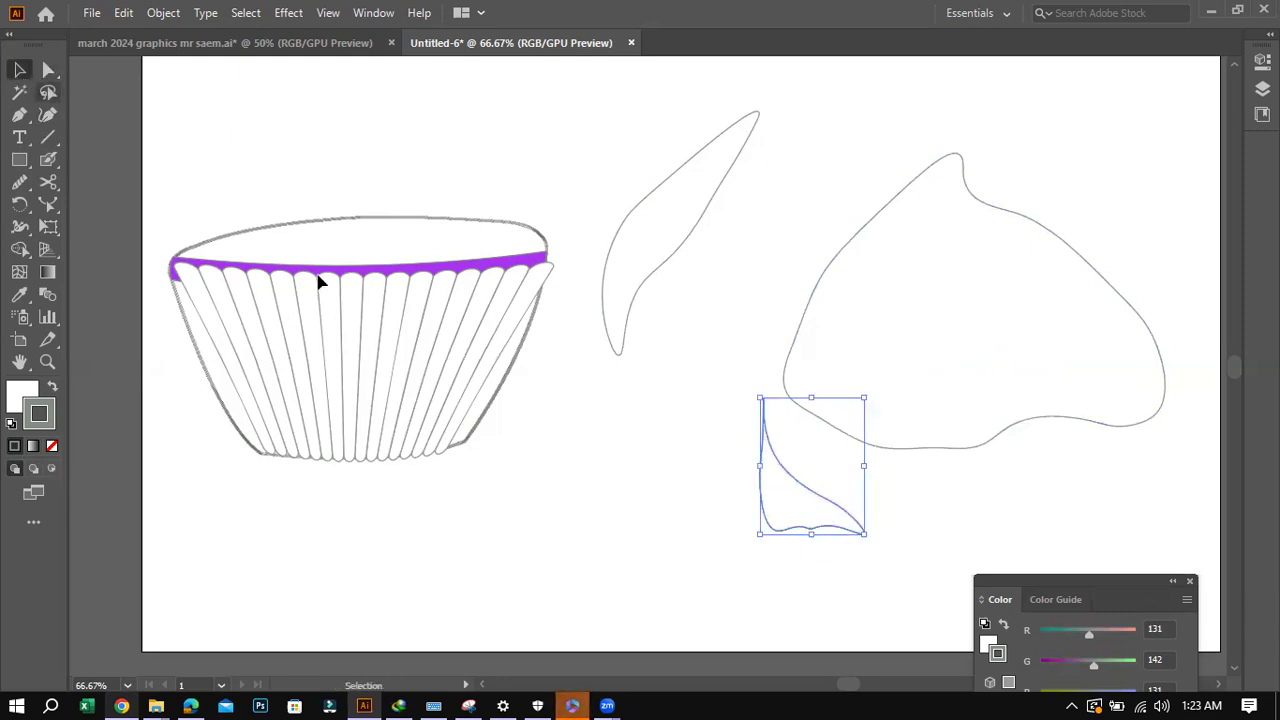
{"action": "left_click_drag", "start_coordinate": [788, 481], "coordinate": [590, 487]}
Look at the Topping example of P4.pdf in Chrome again for the remaining shading piece, and return to Illustrator.
{"action": "left_click", "coordinate": [121, 705]}
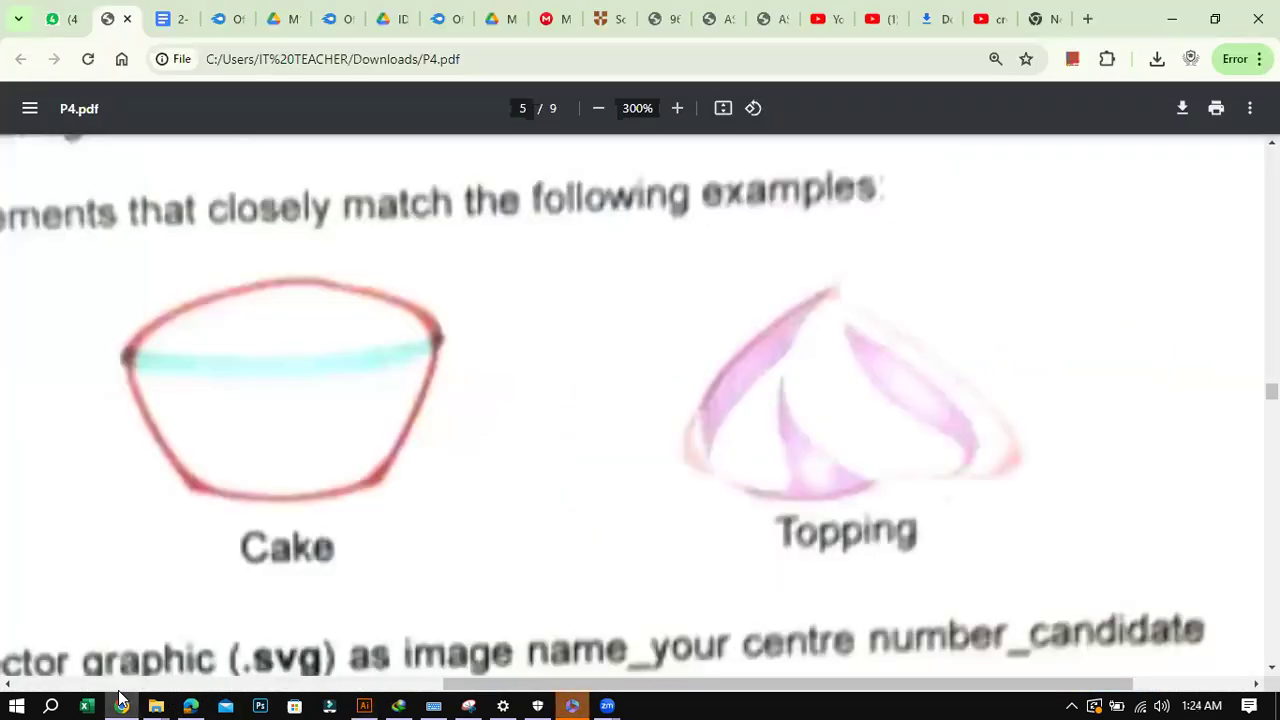
{"action": "left_click", "coordinate": [121, 705]}
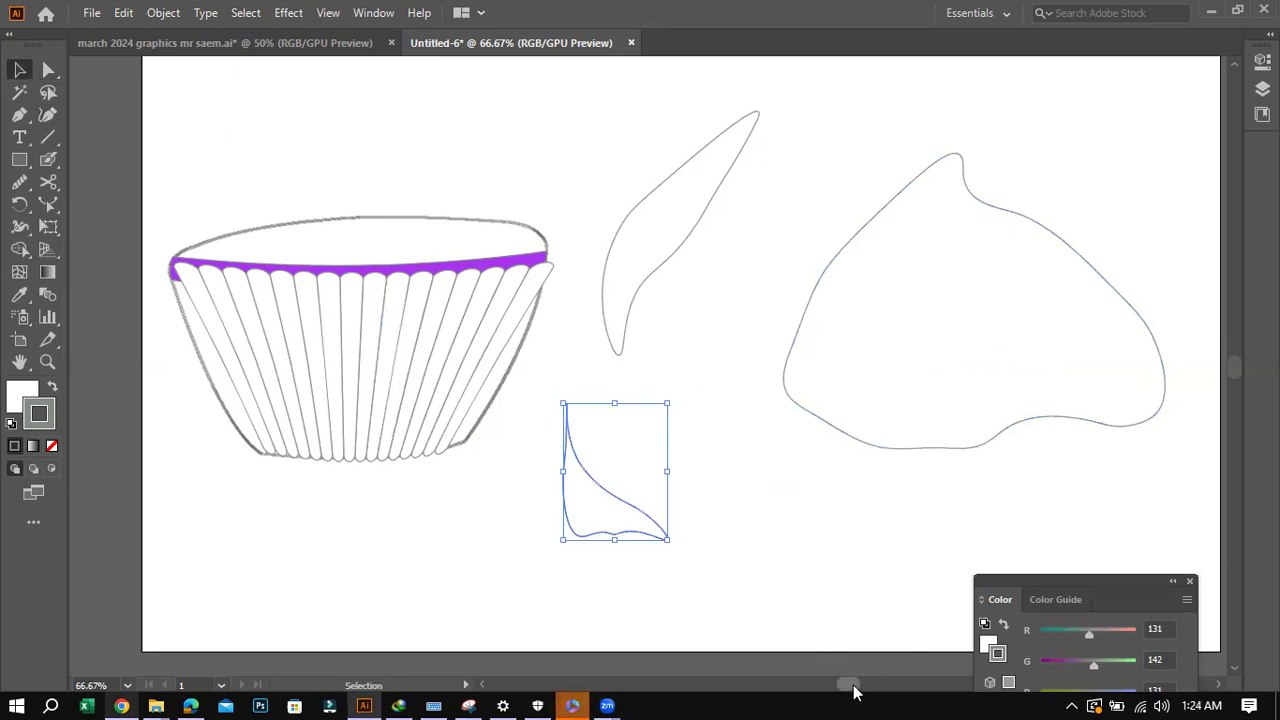
{"action": "left_click_drag", "start_coordinate": [853, 690], "coordinate": [845, 693]}
Draw a closed, curved swirl shape with the Curvature tool, running diagonally from the topping outline's upper-left edge down to its wavy base.
{"action": "left_click", "coordinate": [47, 114]}
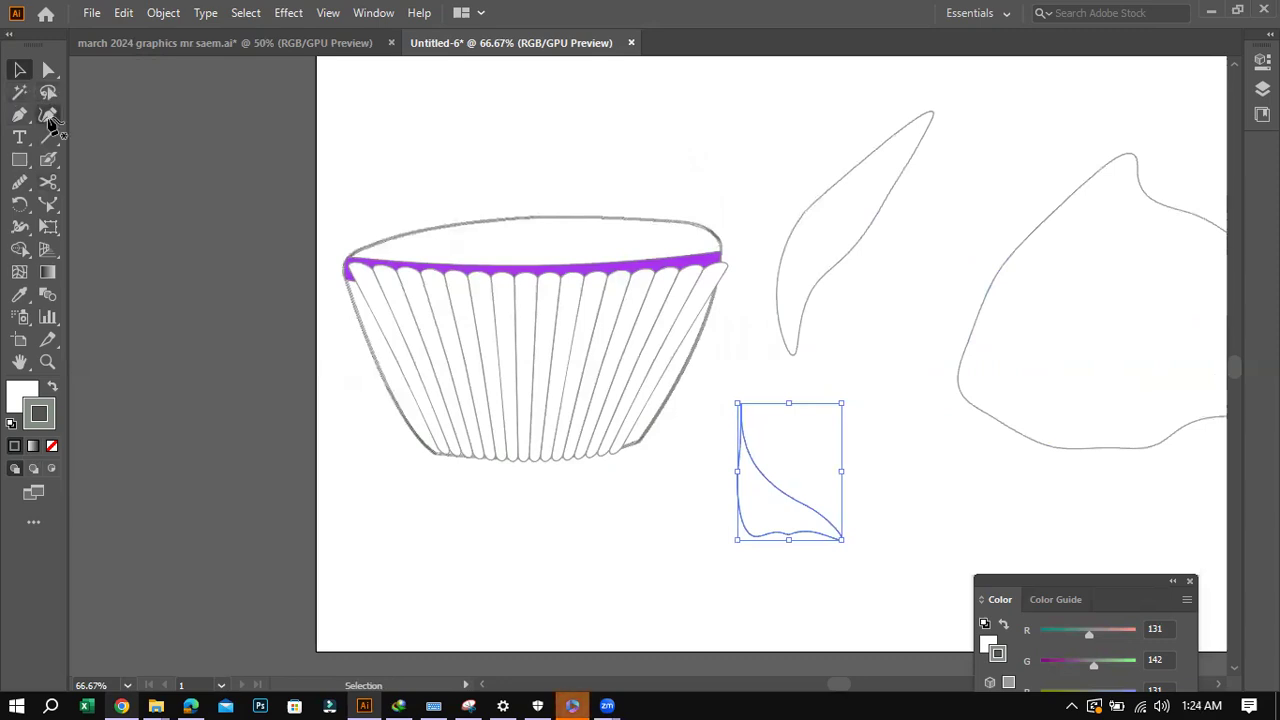
{"action": "left_click", "coordinate": [1178, 418]}
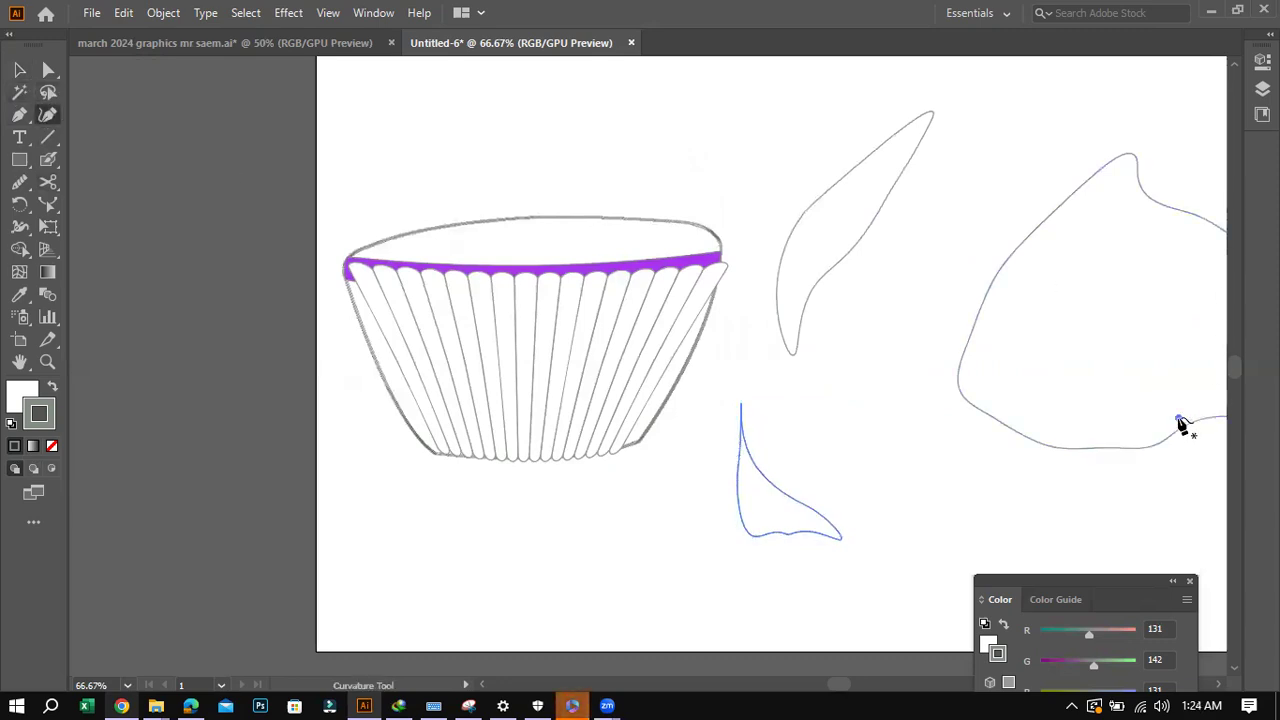
{"action": "left_click", "coordinate": [1200, 380]}
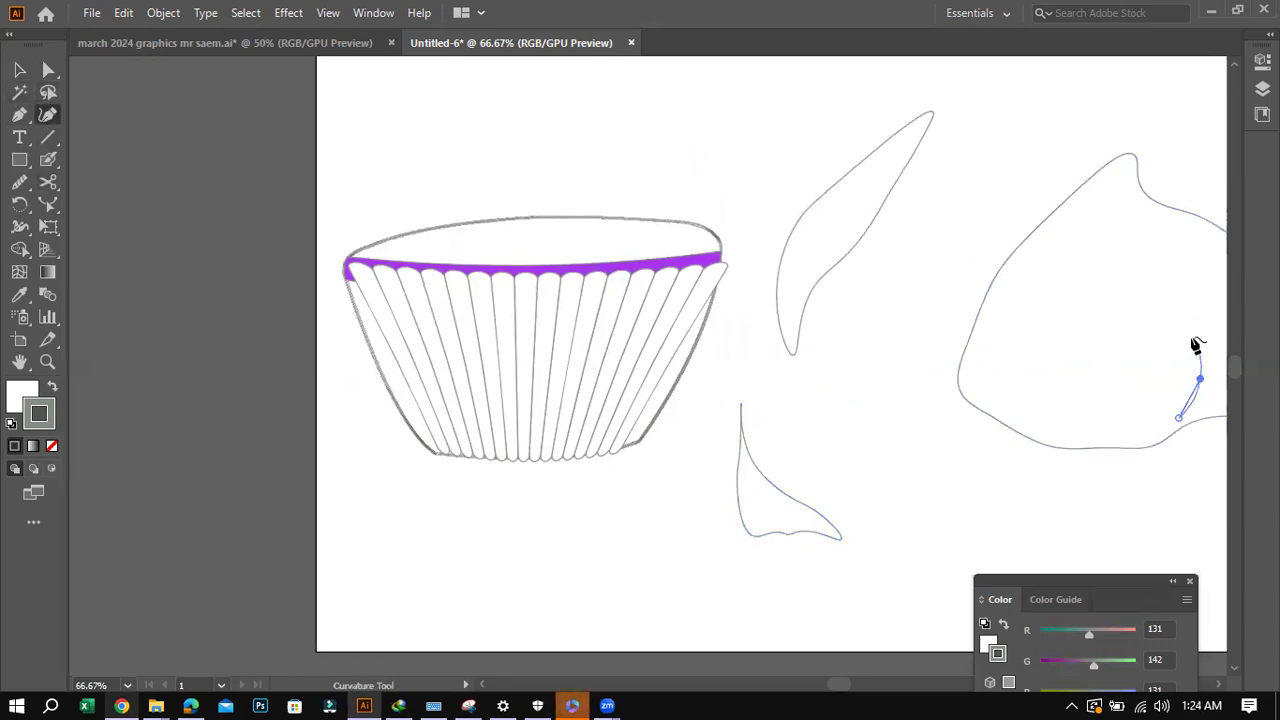
{"action": "left_click", "coordinate": [1180, 323]}
{"action": "left_click", "coordinate": [1133, 281]}
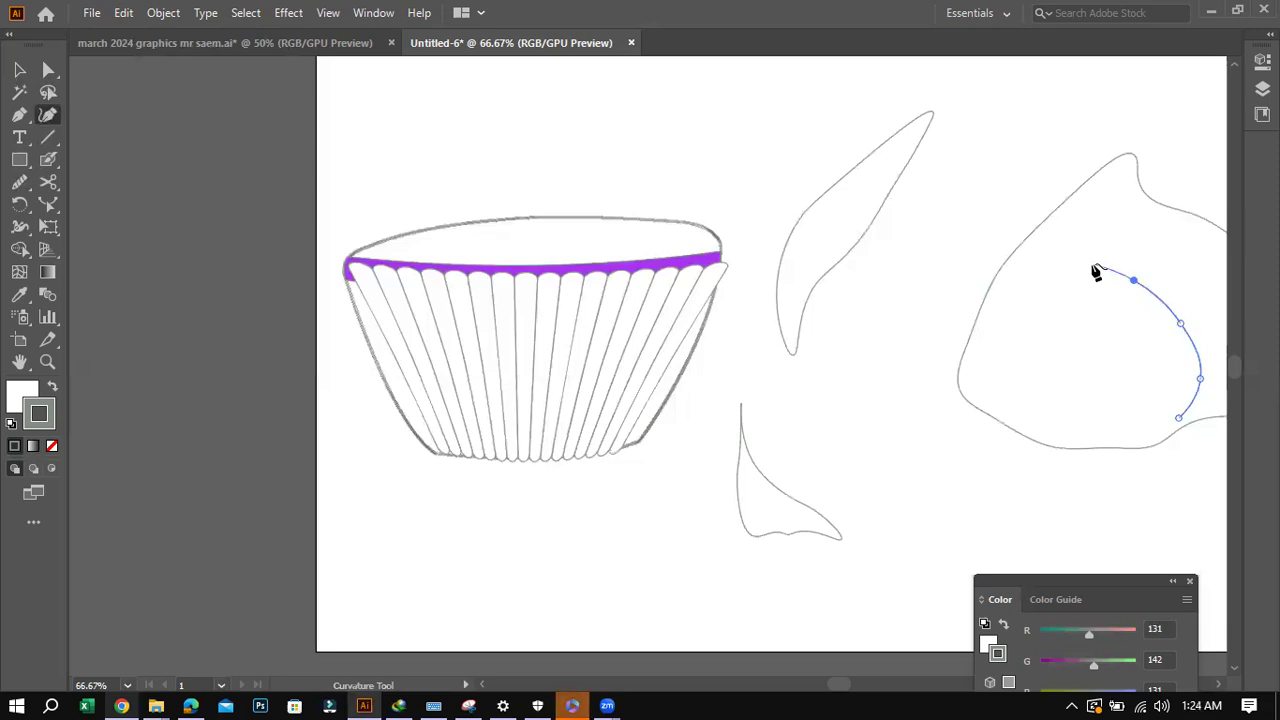
{"action": "left_click", "coordinate": [1080, 249]}
{"action": "left_click", "coordinate": [1040, 210]}
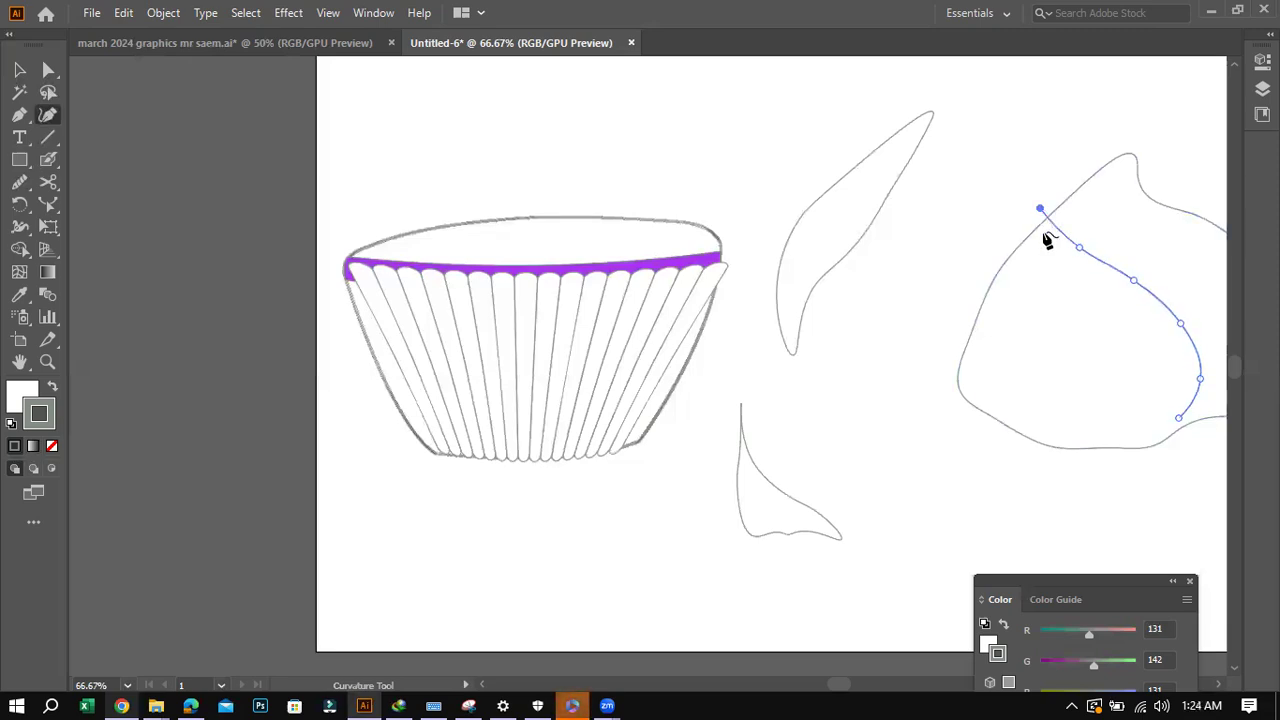
{"action": "left_click", "coordinate": [1066, 278]}
{"action": "left_click", "coordinate": [1112, 325]}
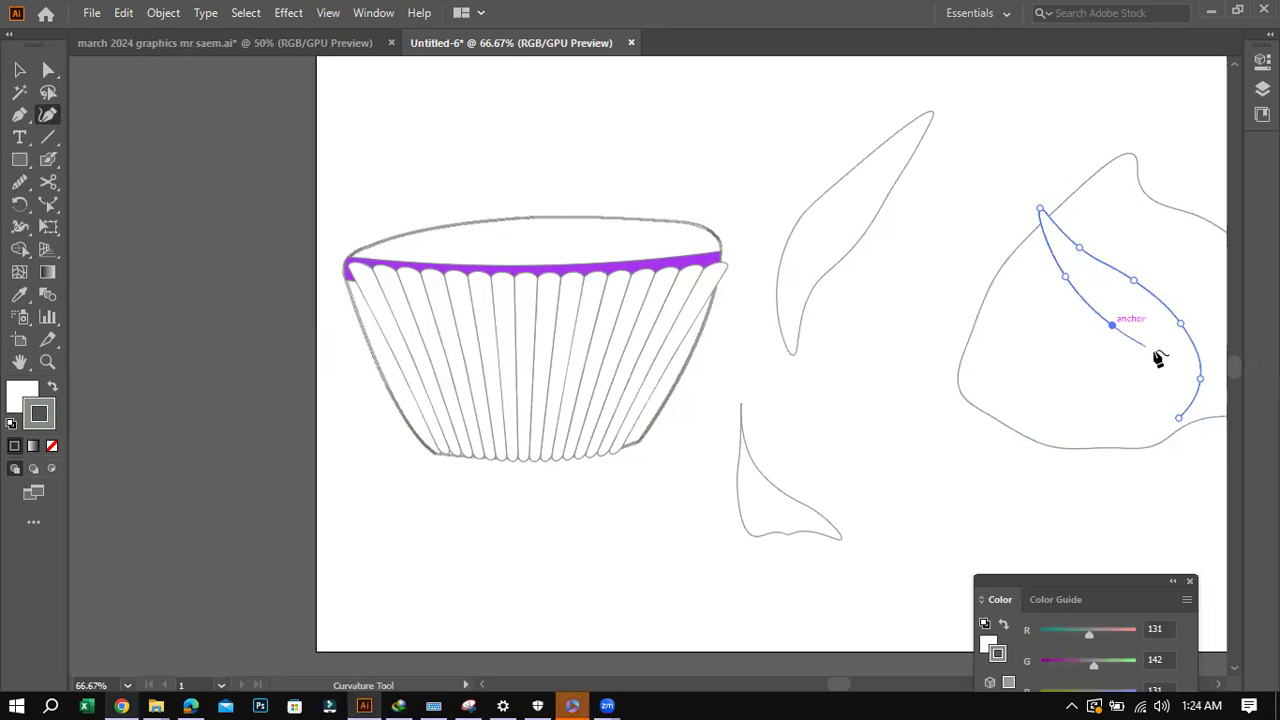
{"action": "left_click", "coordinate": [1178, 377]}
{"action": "left_click", "coordinate": [1173, 404]}
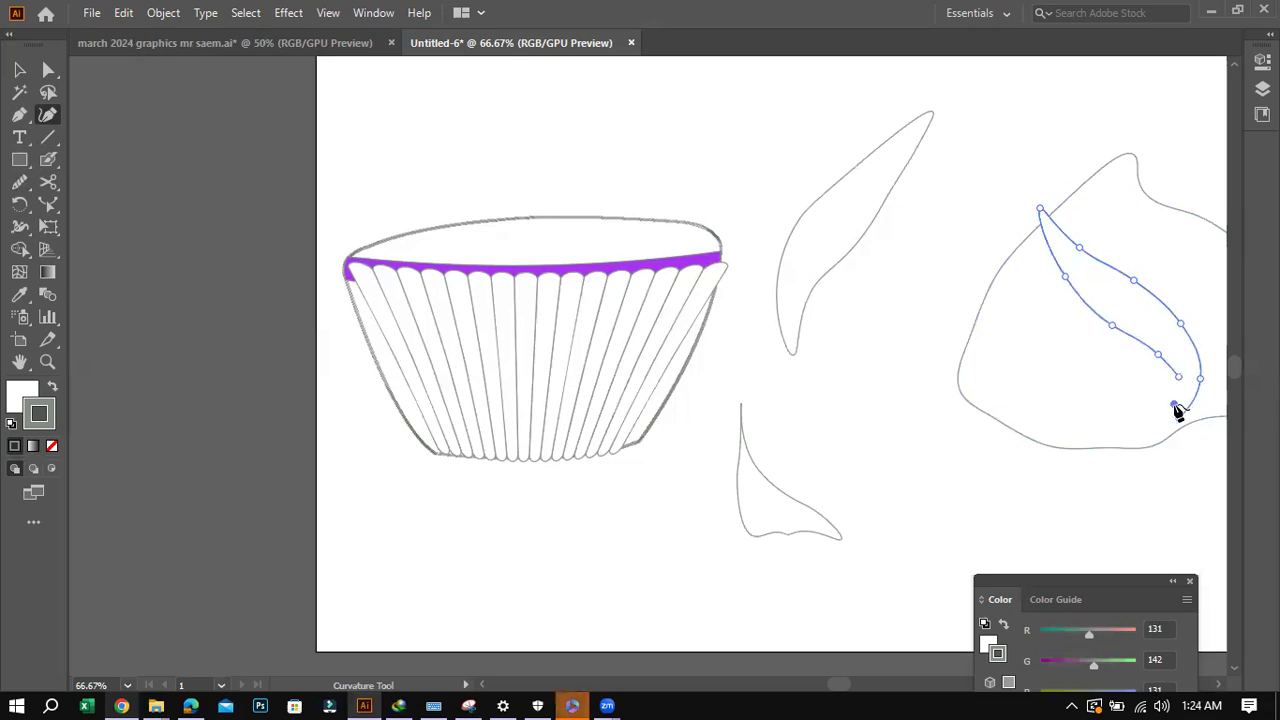
{"action": "left_click", "coordinate": [1176, 418]}
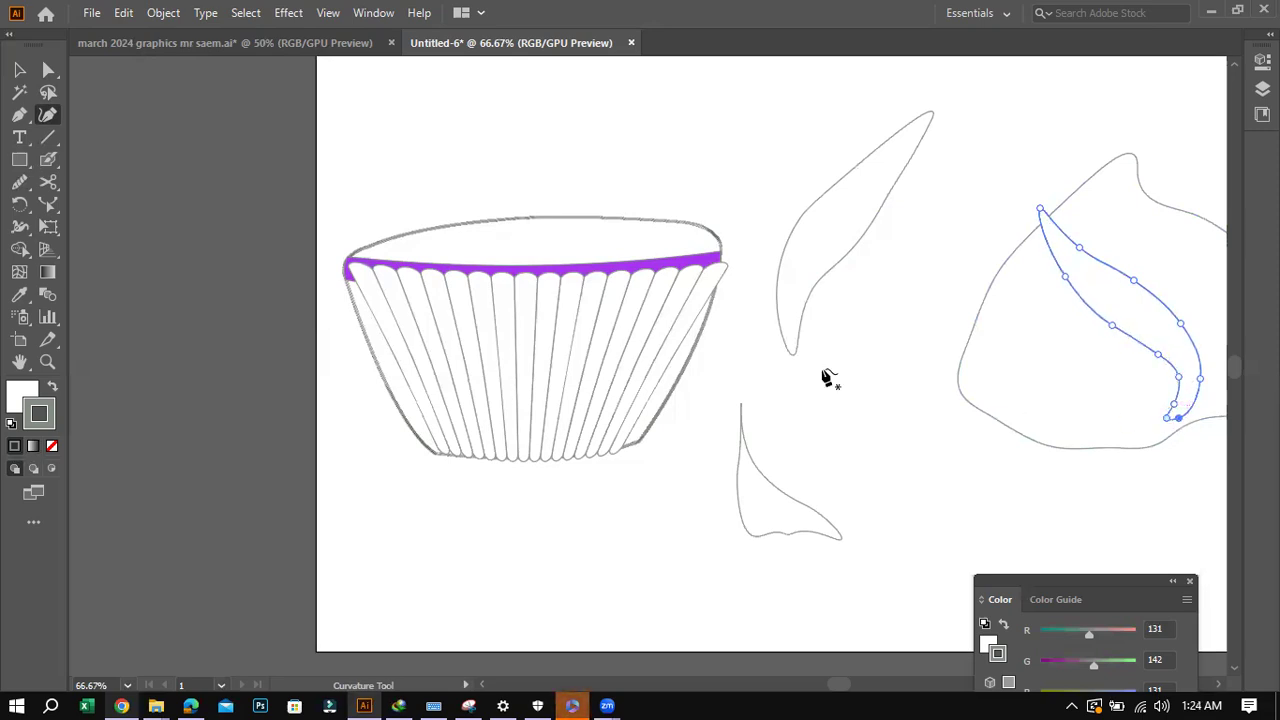
Apply a gradient to the swirl shape's stroke and set its fill colour to purple #904EE5.
{"action": "left_click", "coordinate": [19, 69]}
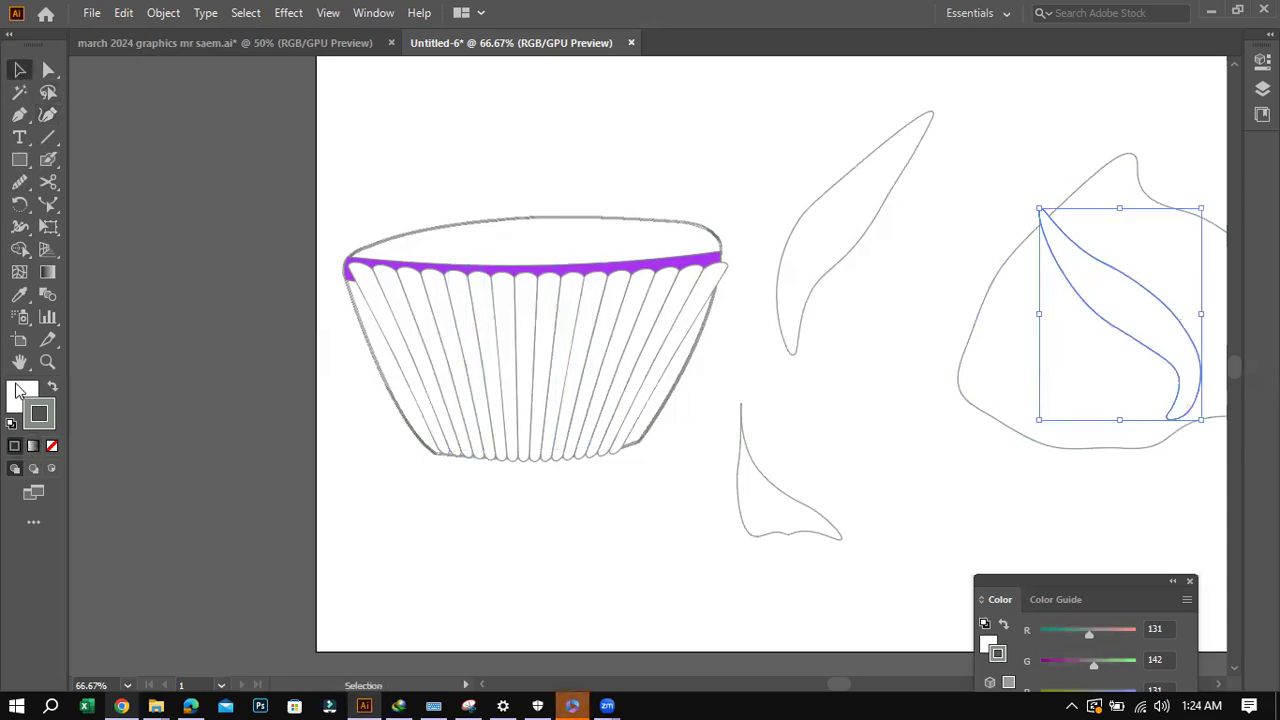
{"action": "left_click", "coordinate": [33, 447]}
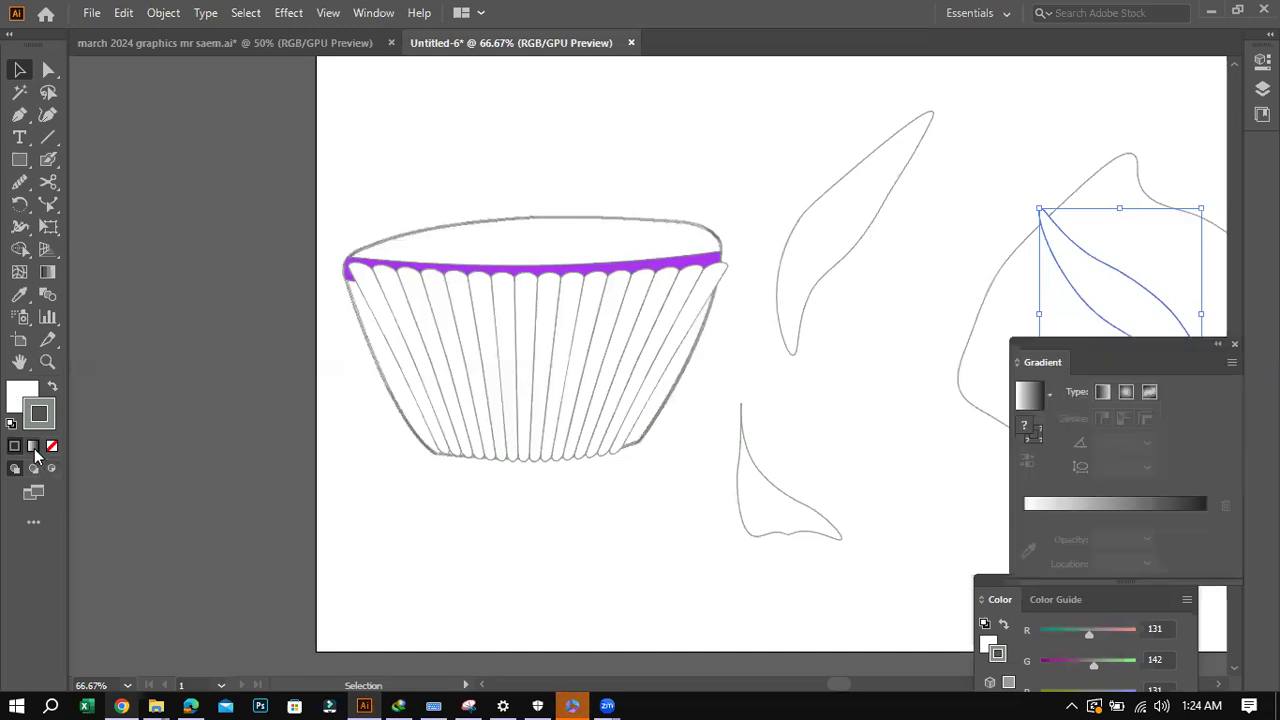
{"action": "left_click", "coordinate": [1234, 344]}
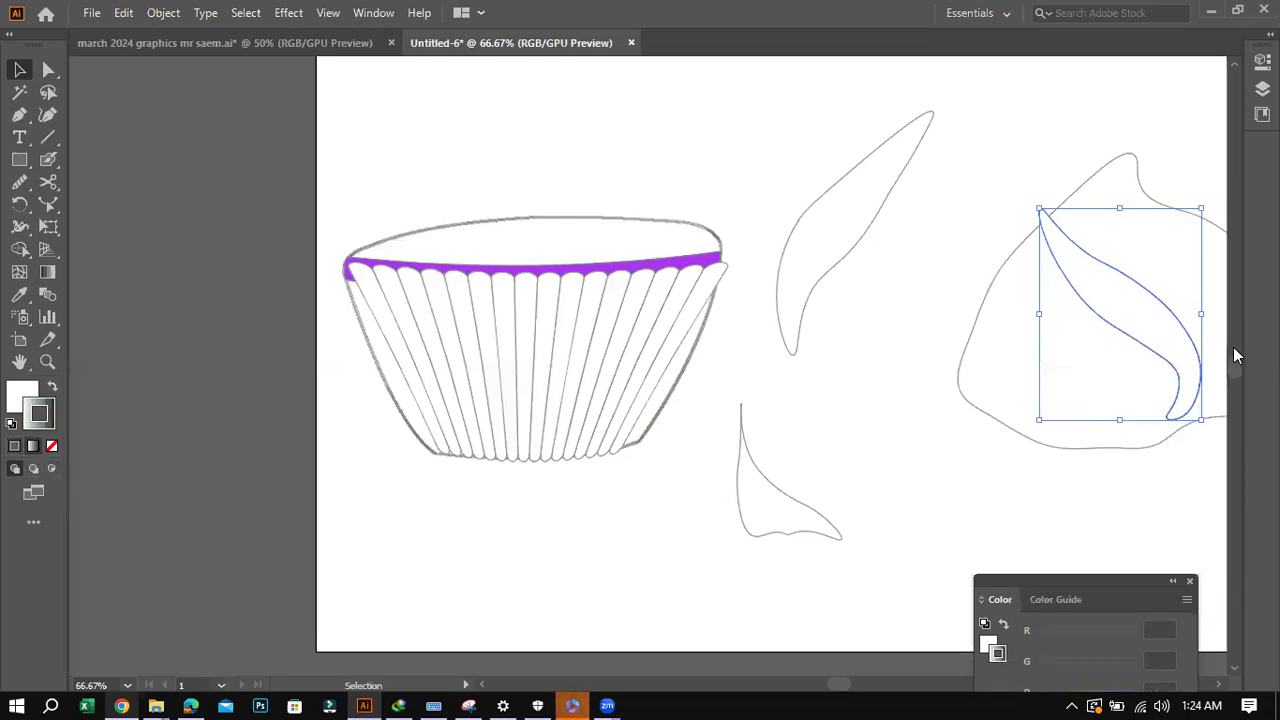
{"action": "double_click", "coordinate": [18, 391]}
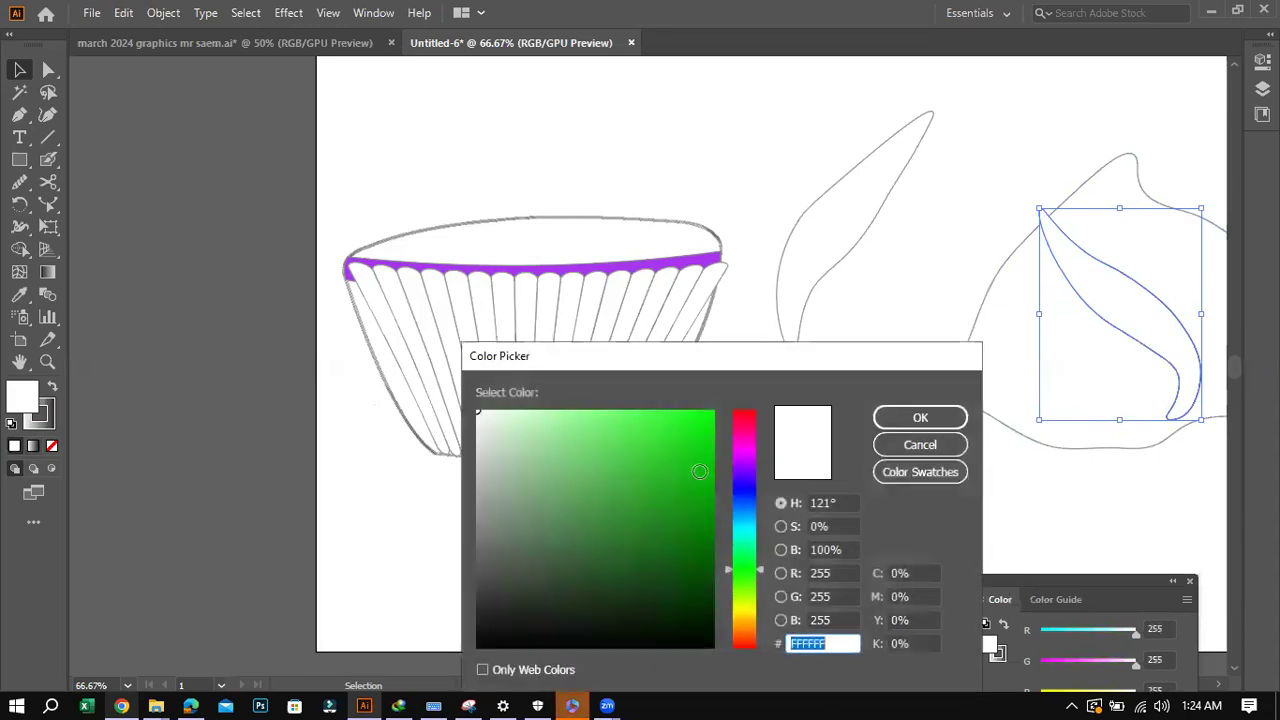
{"action": "left_click", "coordinate": [745, 475]}
{"action": "left_click", "coordinate": [632, 434]}
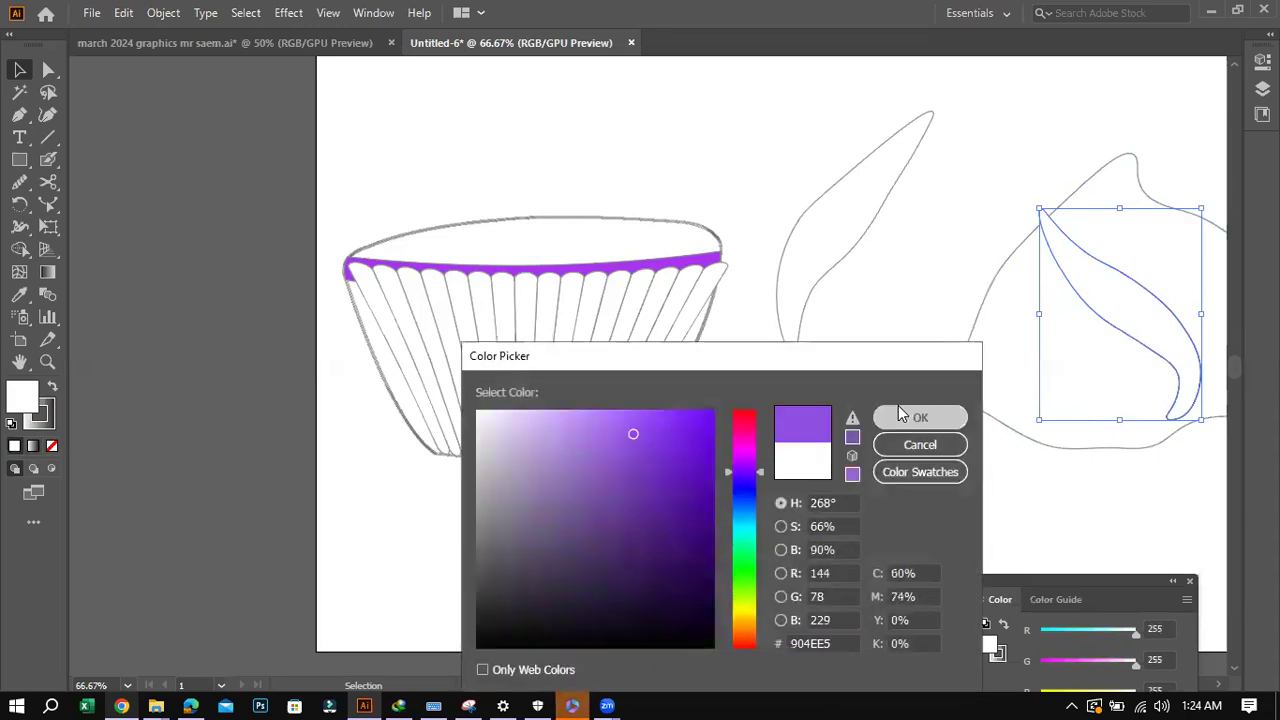
{"action": "left_click", "coordinate": [910, 417]}
{"action": "left_click", "coordinate": [1120, 322]}
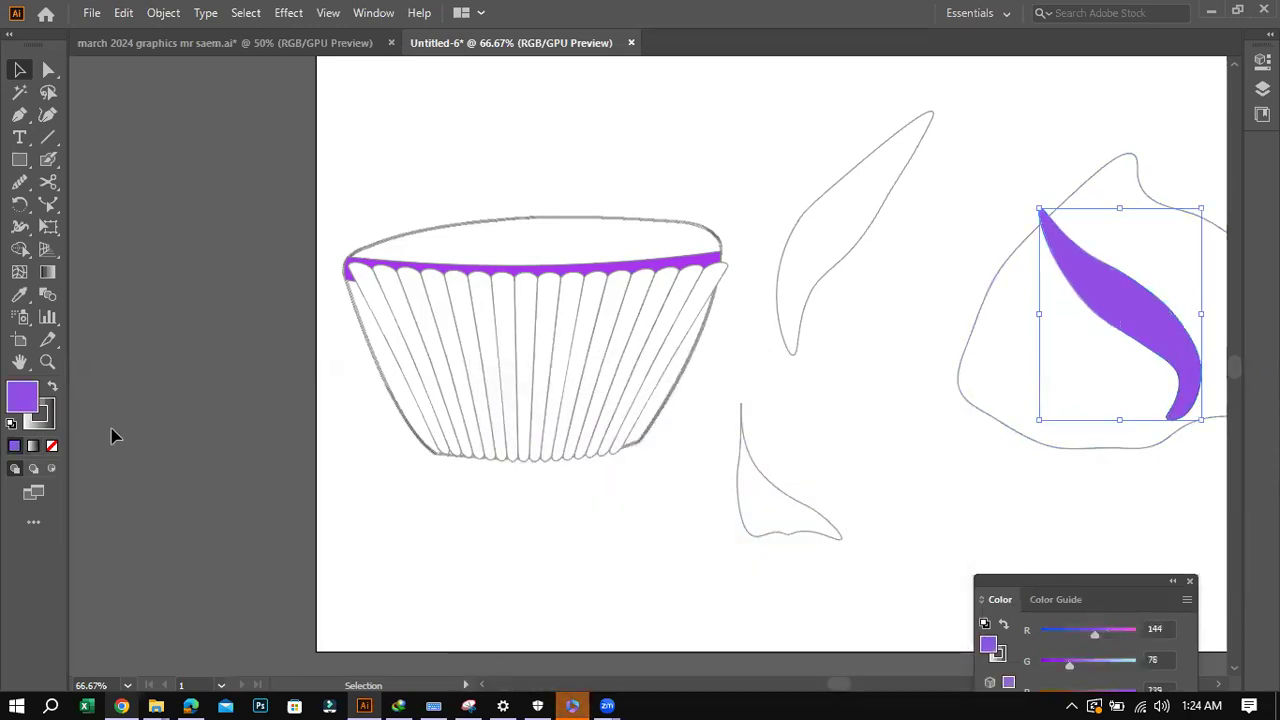
Fill the swirl shape with a radial gradient running from white to light blue (R 63, G 169, B 245).
{"action": "left_click", "coordinate": [33, 446]}
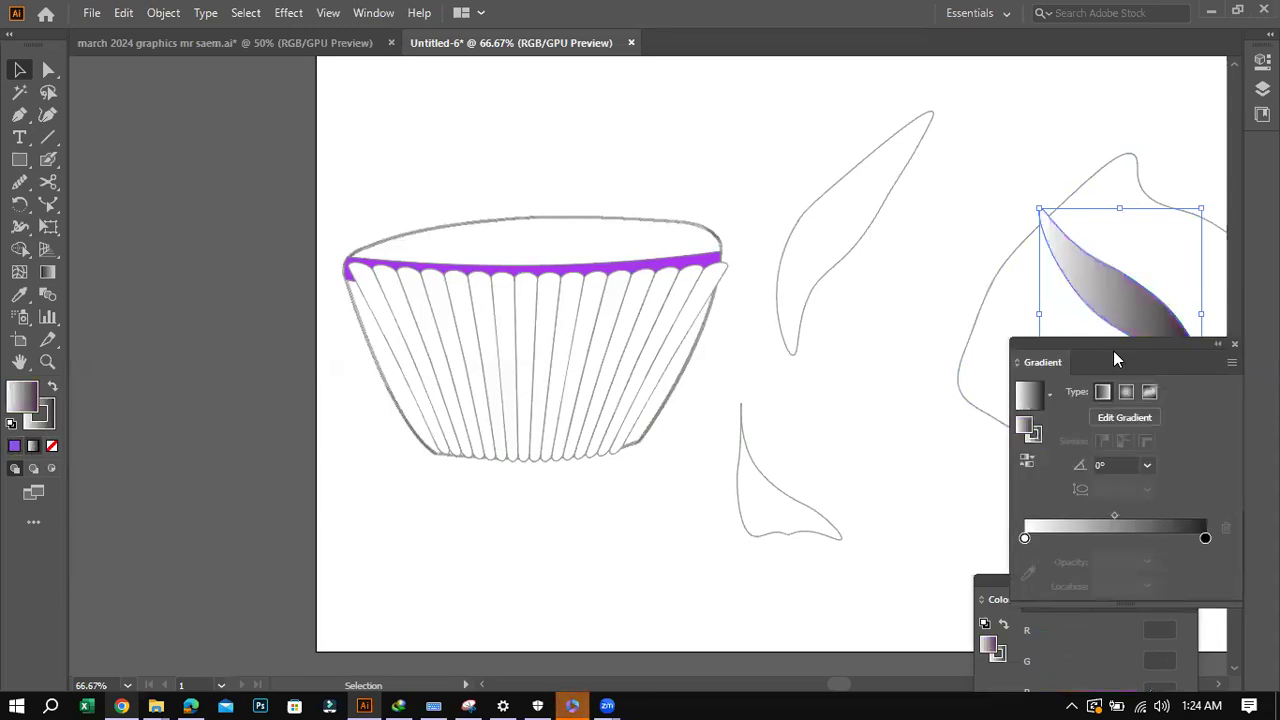
{"action": "left_click_drag", "start_coordinate": [1113, 350], "coordinate": [712, 350]}
{"action": "double_click", "coordinate": [796, 533]}
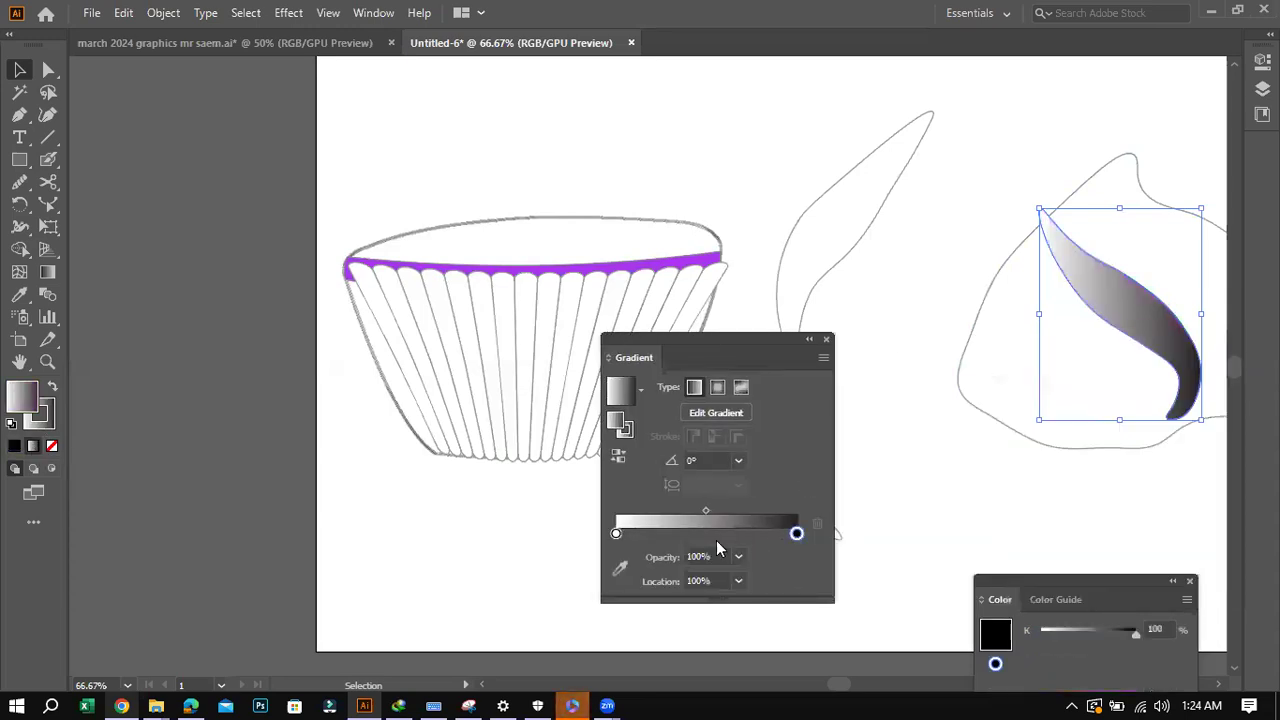
{"action": "left_click", "coordinate": [595, 405]}
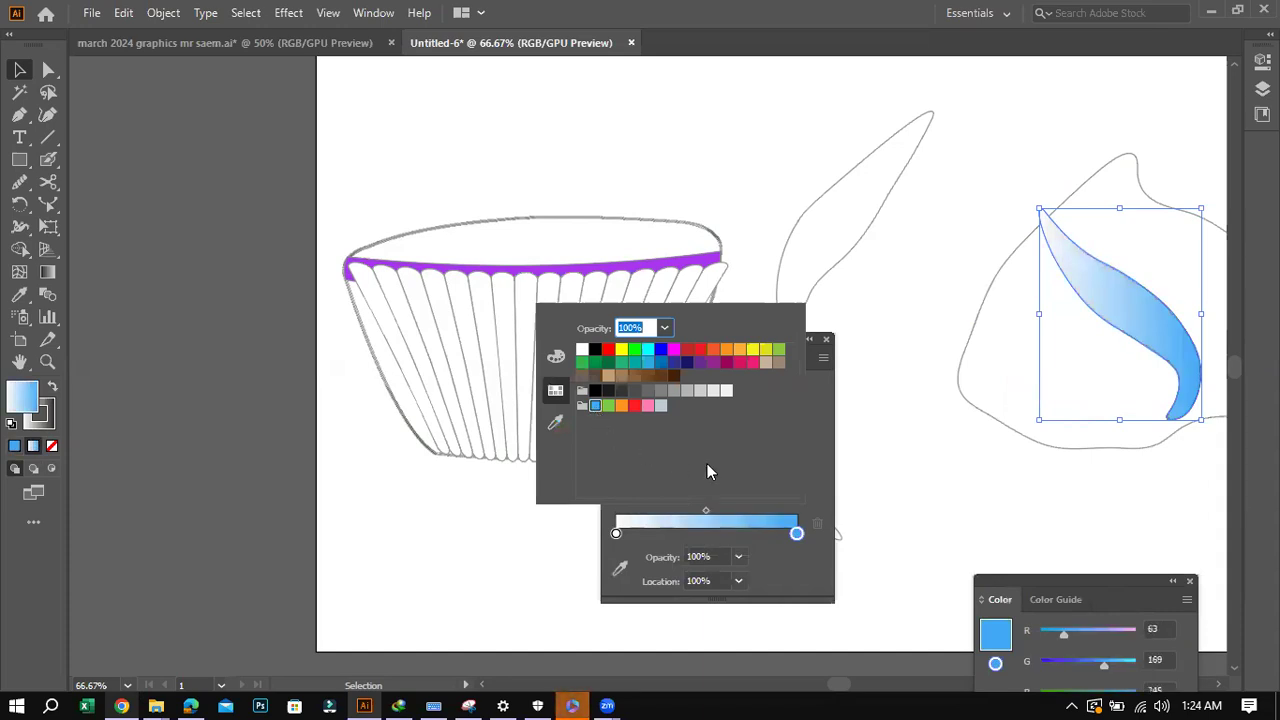
{"action": "left_click", "coordinate": [122, 704]}
{"action": "left_click", "coordinate": [364, 705]}
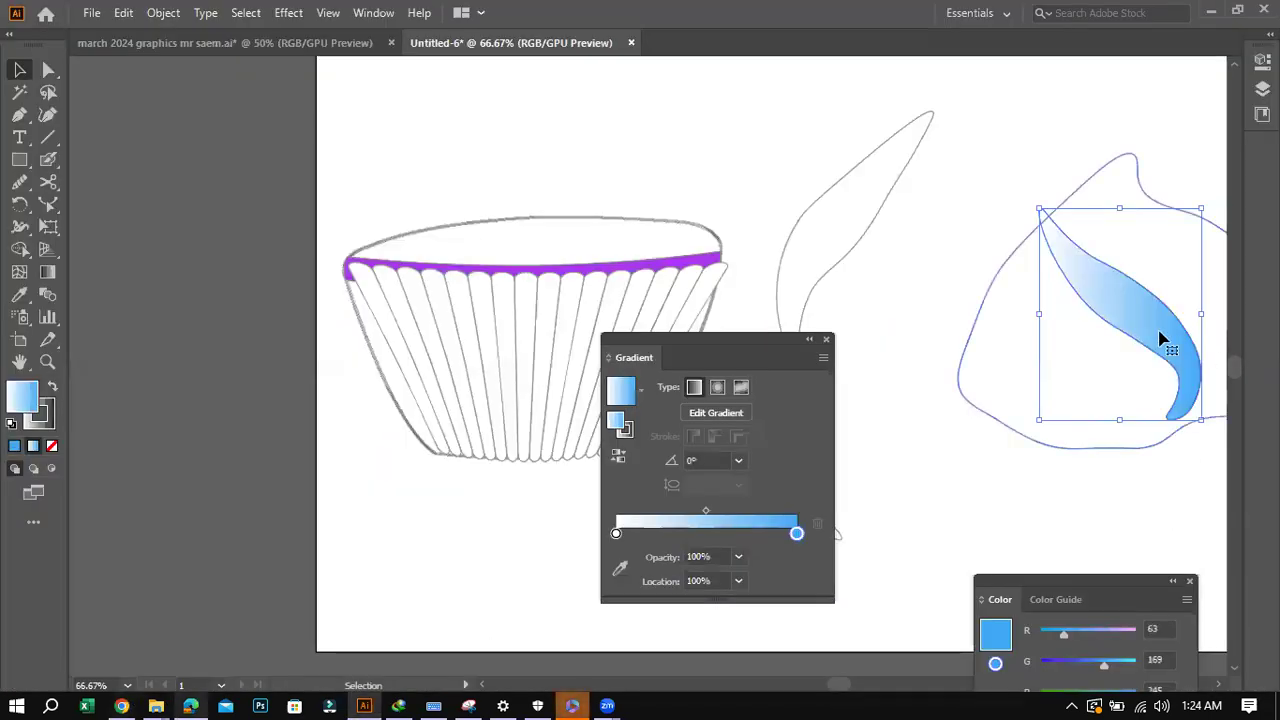
{"action": "left_click", "coordinate": [719, 389]}
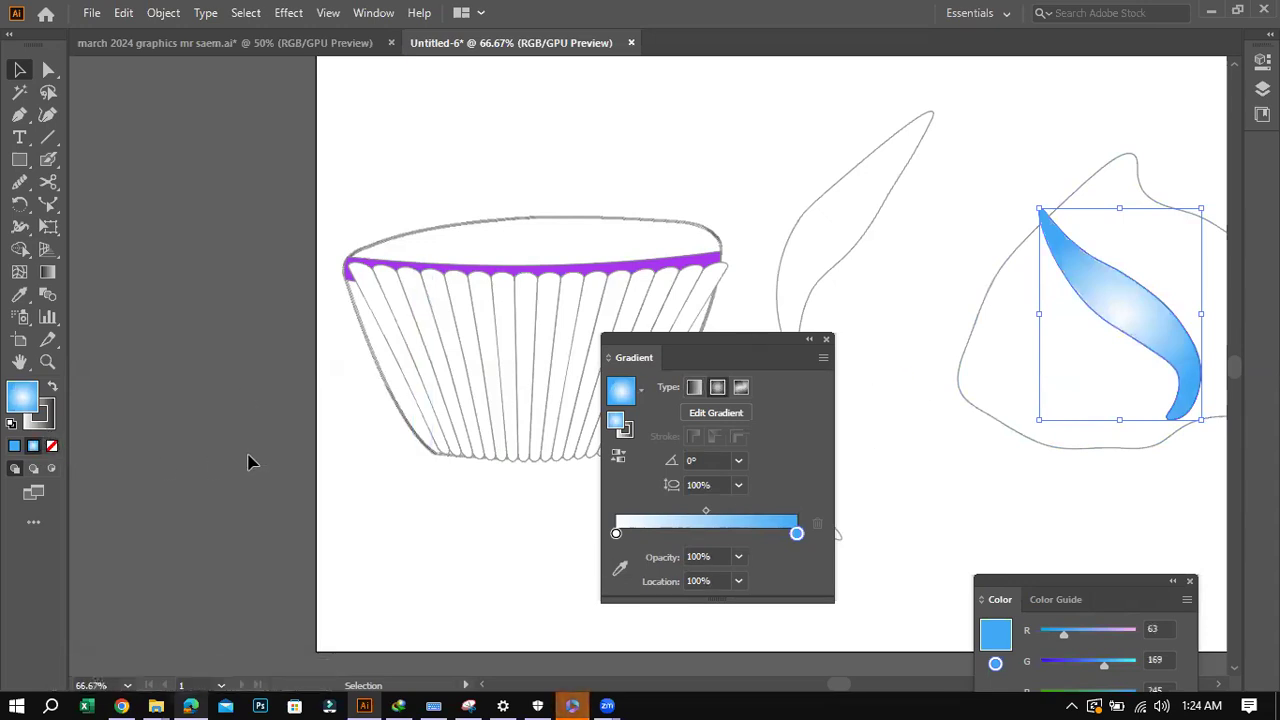
{"action": "left_click", "coordinate": [200, 466]}
Apply the same white-to-blue radial gradient fill to the leaf-shaped piece and the three-pointed shape.
{"action": "left_click", "coordinate": [785, 258]}
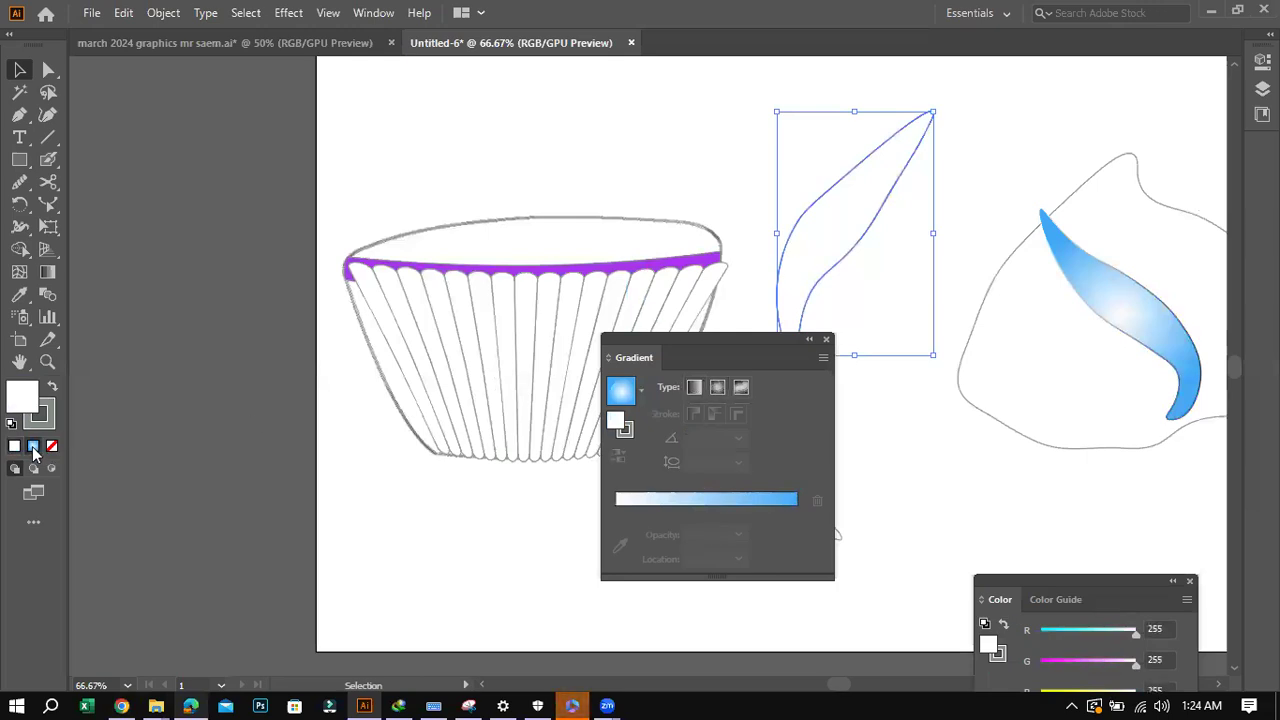
{"action": "left_click", "coordinate": [620, 390]}
{"action": "left_click_drag", "start_coordinate": [712, 355], "coordinate": [478, 316]}
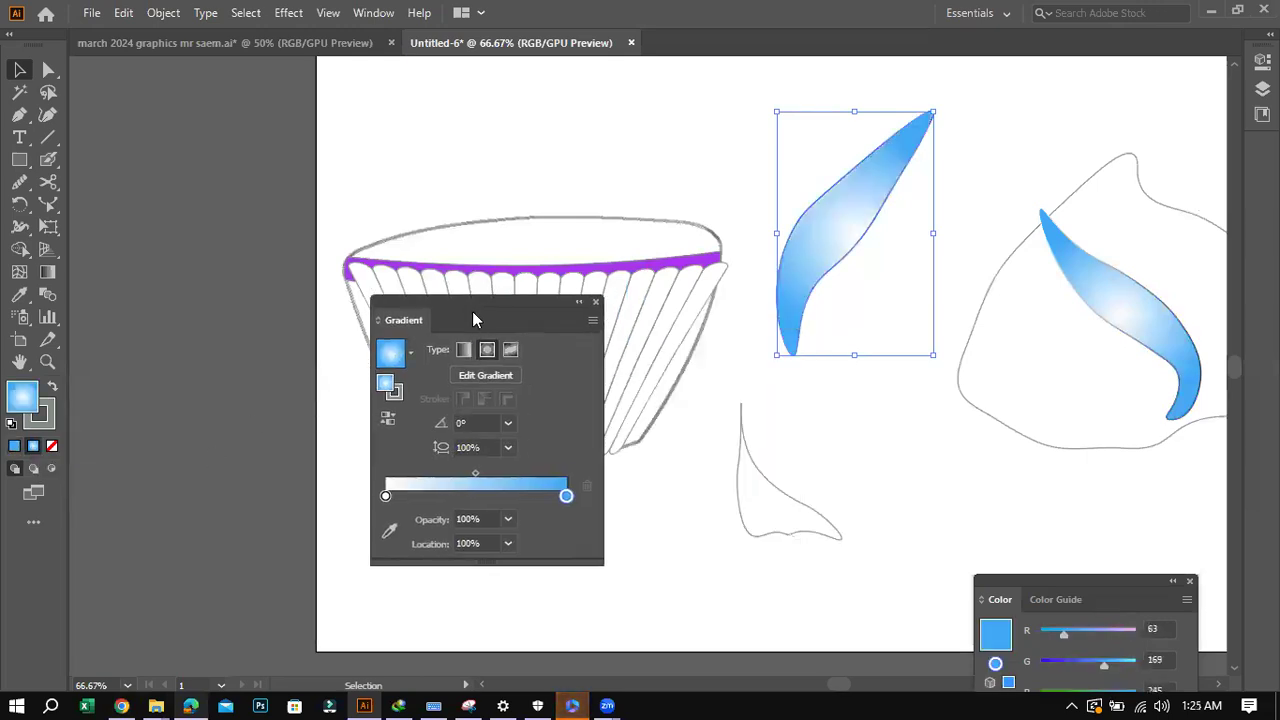
{"action": "left_click", "coordinate": [768, 489]}
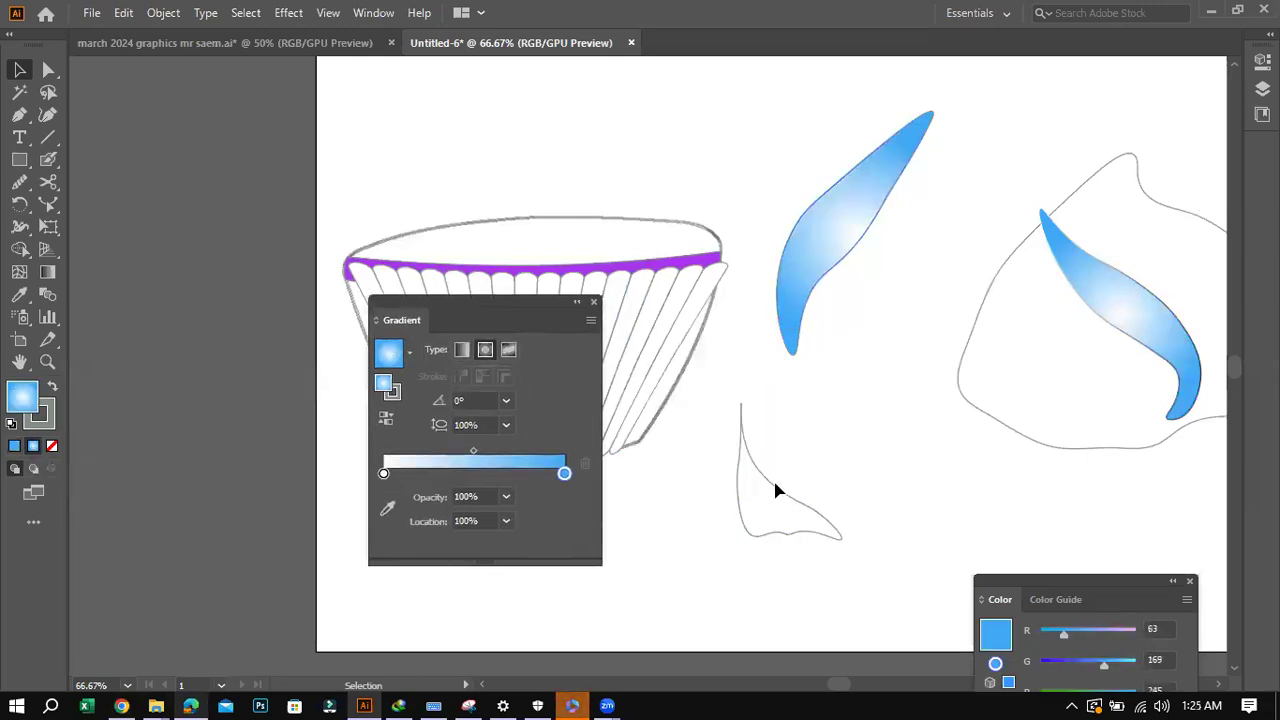
{"action": "left_click", "coordinate": [33, 446]}
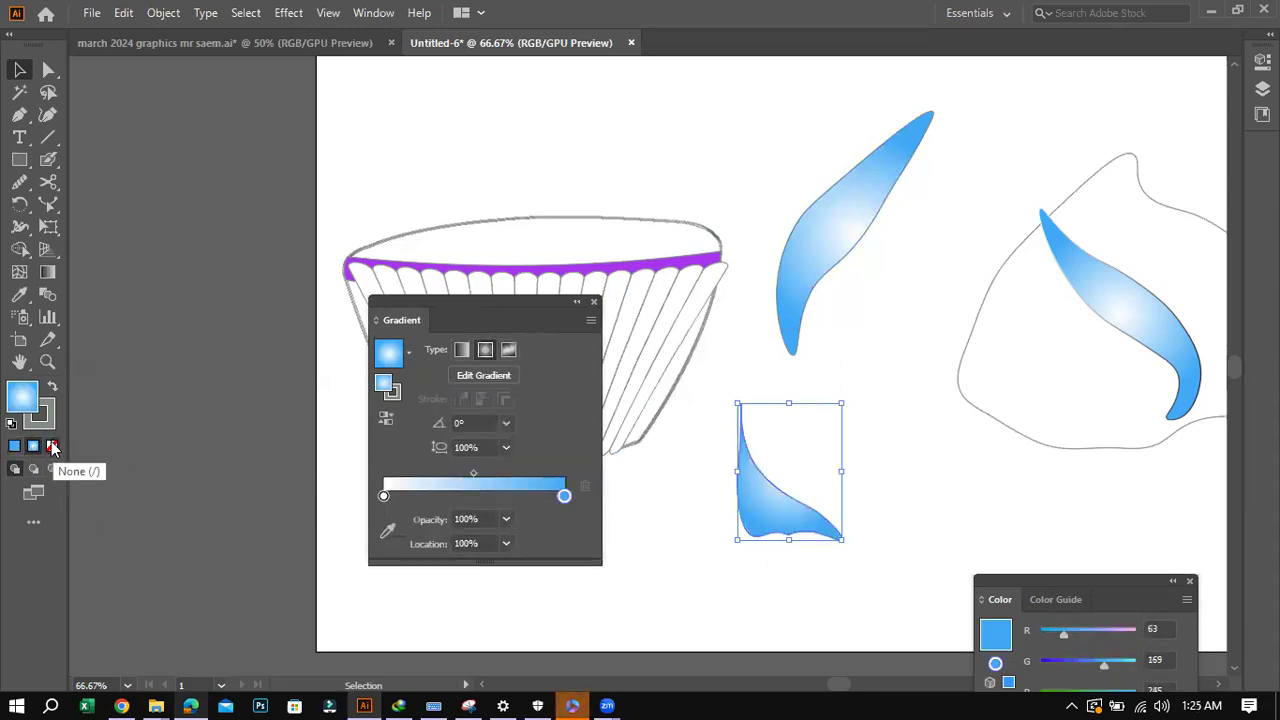
Remove the stroke from the three-pointed shape, the leaf-shaped piece and the swirl, and close the gradient settings.
{"action": "left_click", "coordinate": [44, 414]}
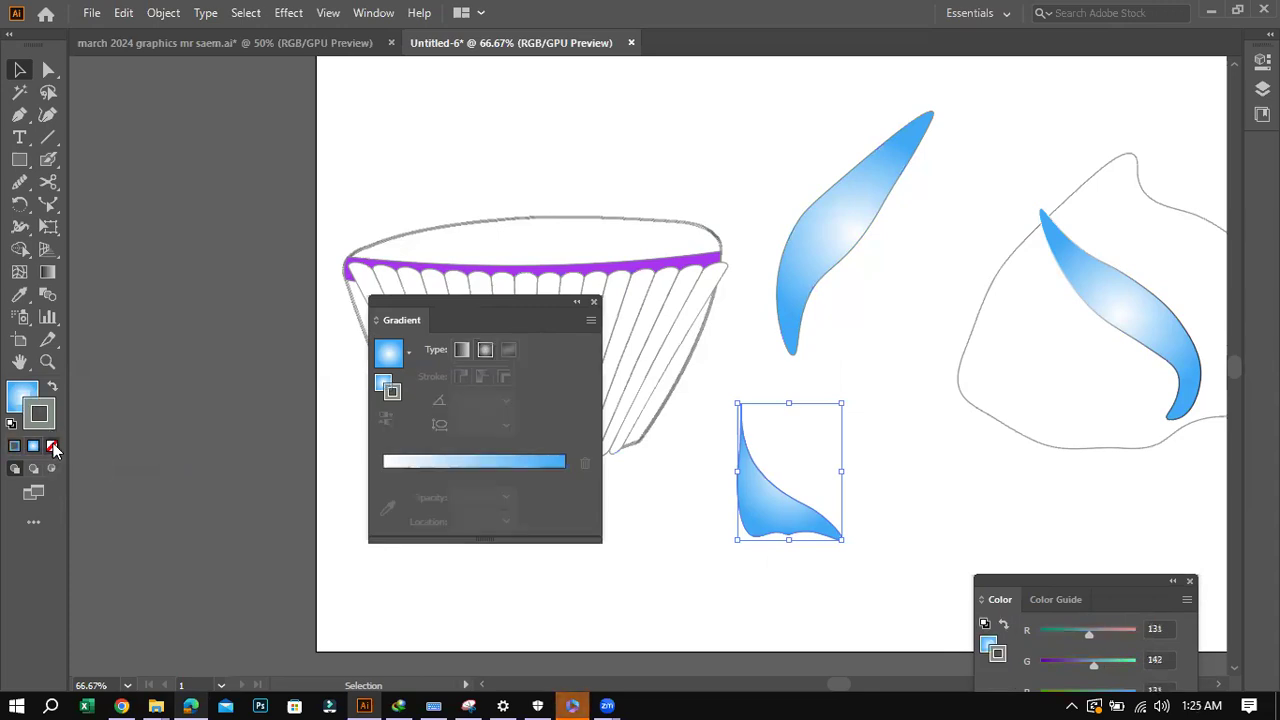
{"action": "left_click", "coordinate": [52, 446]}
{"action": "left_click", "coordinate": [798, 322]}
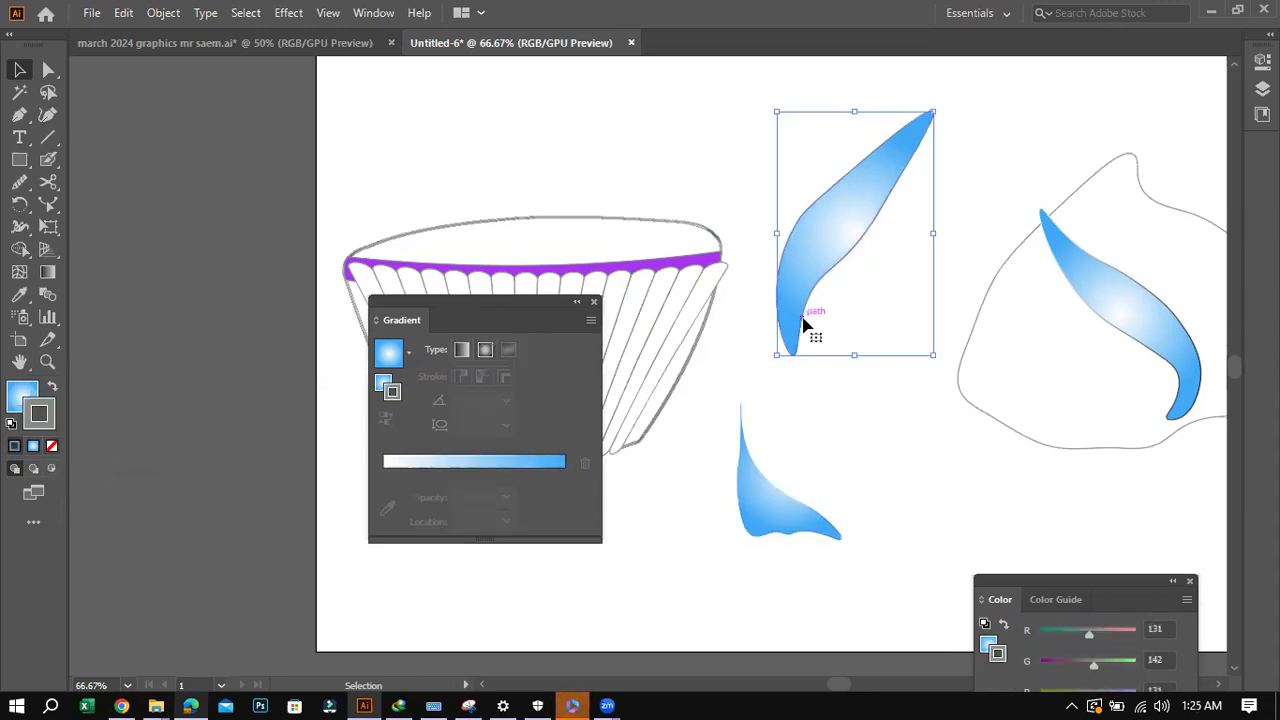
{"action": "left_click", "coordinate": [45, 418]}
{"action": "left_click", "coordinate": [53, 446]}
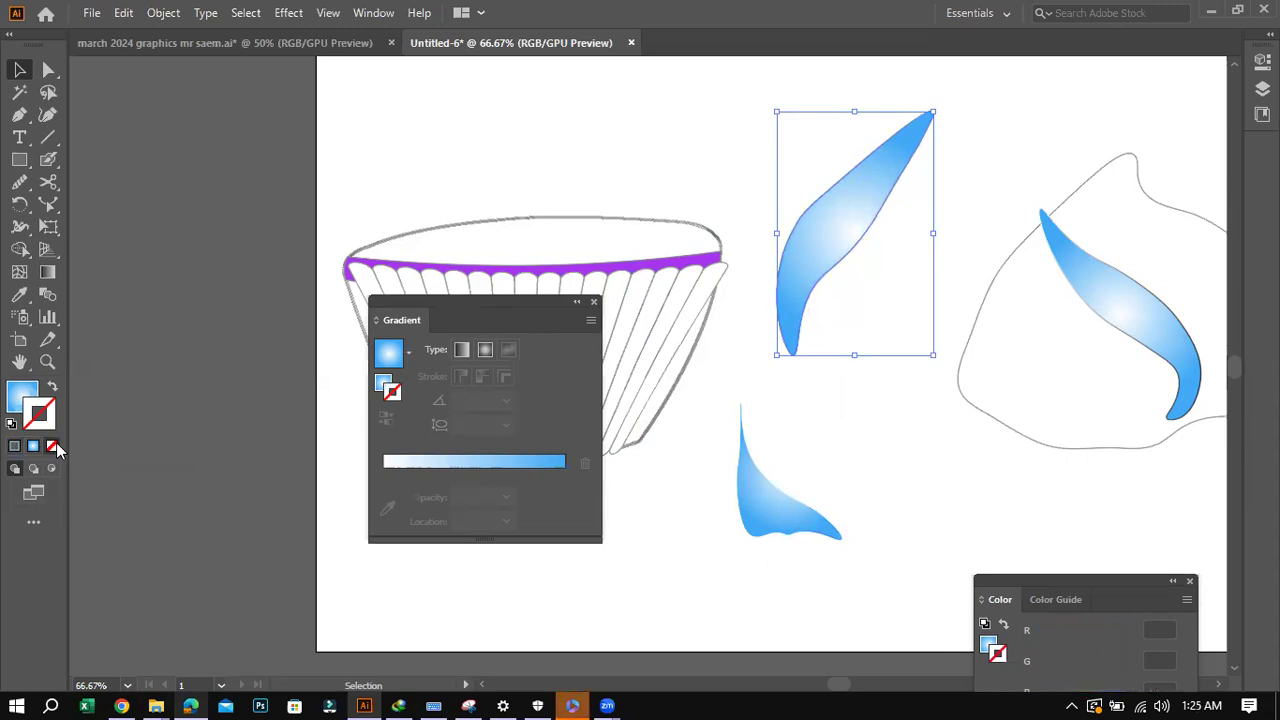
{"action": "left_click", "coordinate": [1168, 366]}
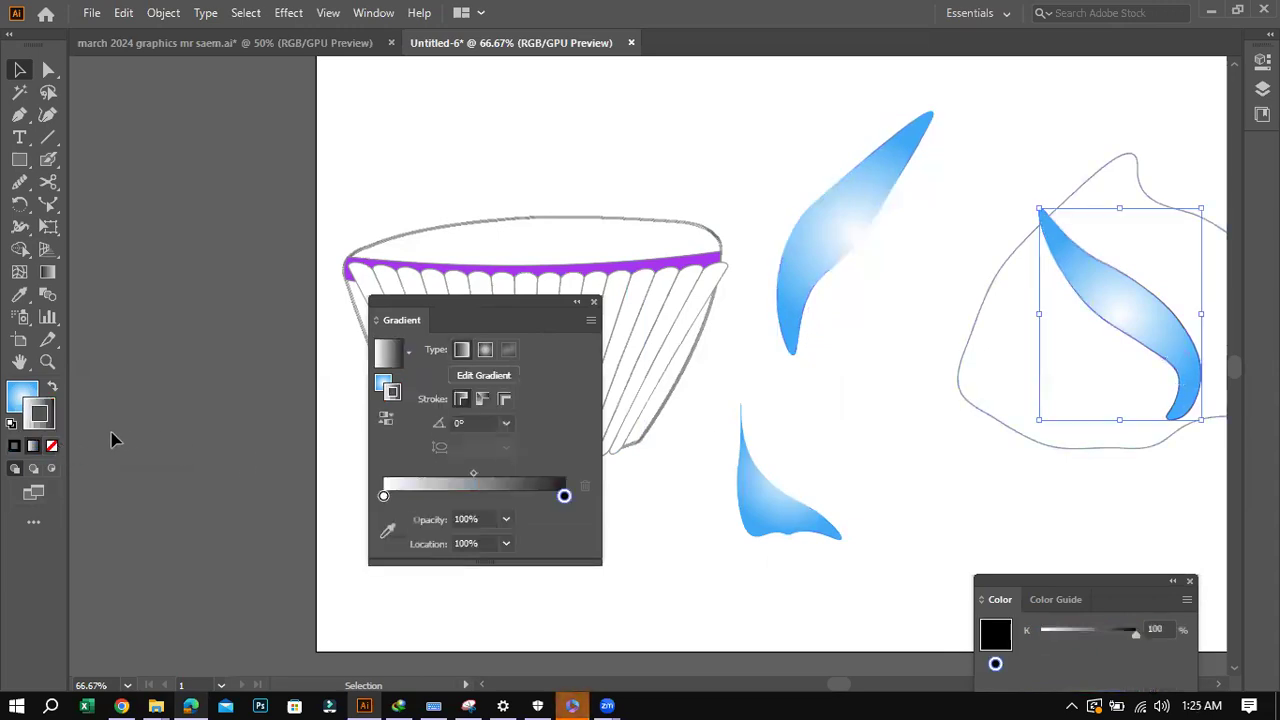
{"action": "left_click", "coordinate": [53, 446]}
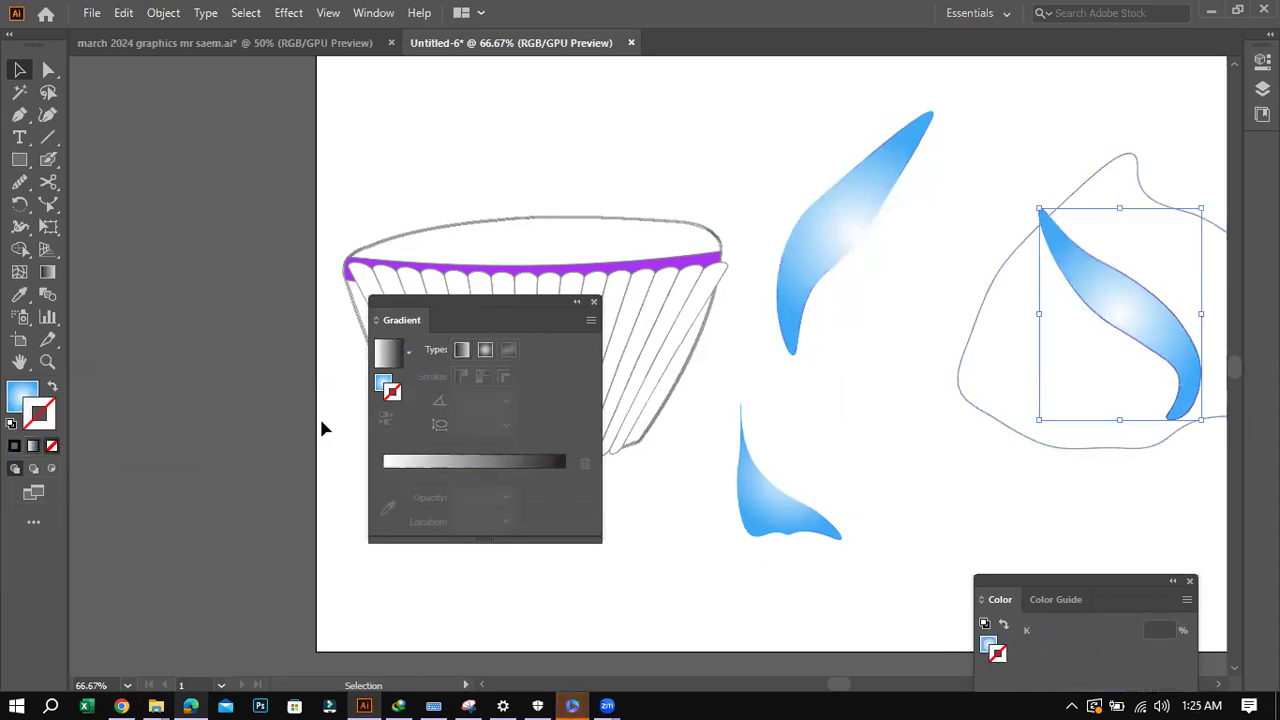
{"action": "left_click", "coordinate": [594, 302]}
Arrange the pieces inside the topping outline: swirl along the right side, leaf shape along the upper-left edge, three-pointed shape between them.
{"action": "left_click_drag", "start_coordinate": [834, 684], "coordinate": [850, 687]}
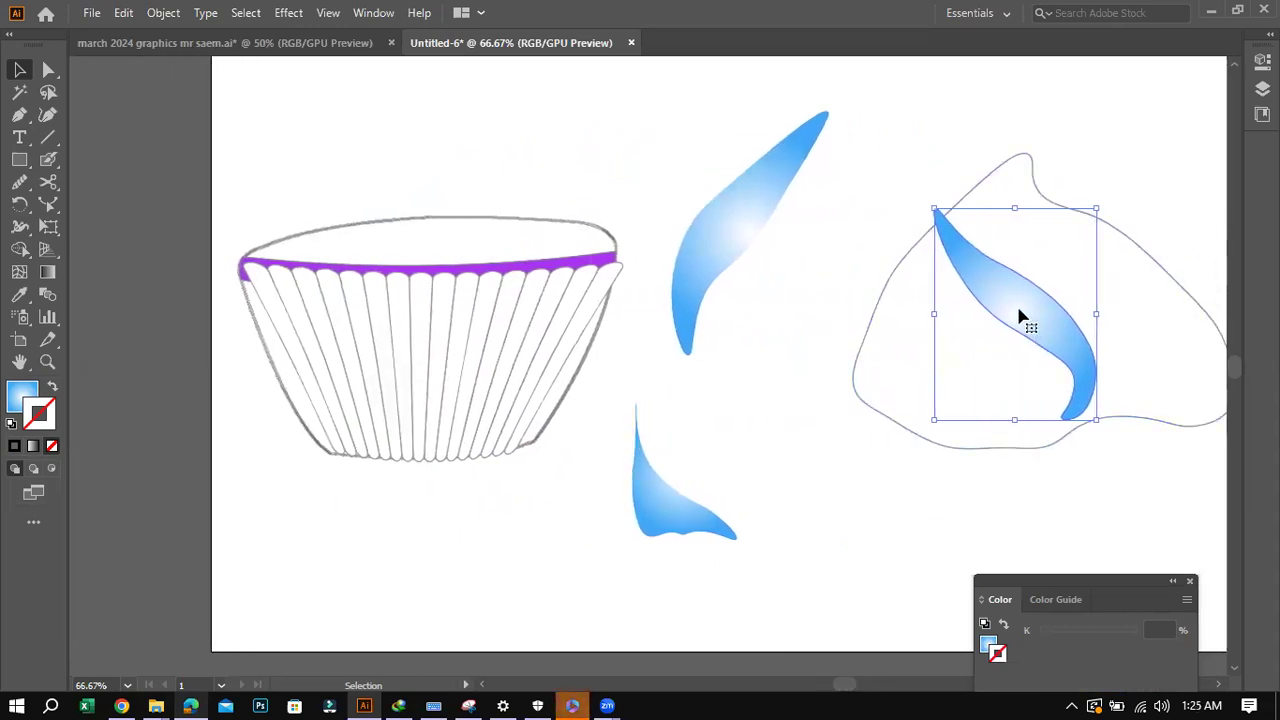
{"action": "left_click_drag", "start_coordinate": [1022, 315], "coordinate": [1139, 323]}
{"action": "left_click_drag", "start_coordinate": [725, 258], "coordinate": [930, 298]}
{"action": "left_click_drag", "start_coordinate": [669, 506], "coordinate": [1007, 398]}
{"action": "left_click", "coordinate": [1040, 510]}
Compare the arranged shading pieces with the Topping example of P4.pdf in Chrome, and return to Illustrator with the three-pointed shape selected.
{"action": "left_click", "coordinate": [123, 702]}
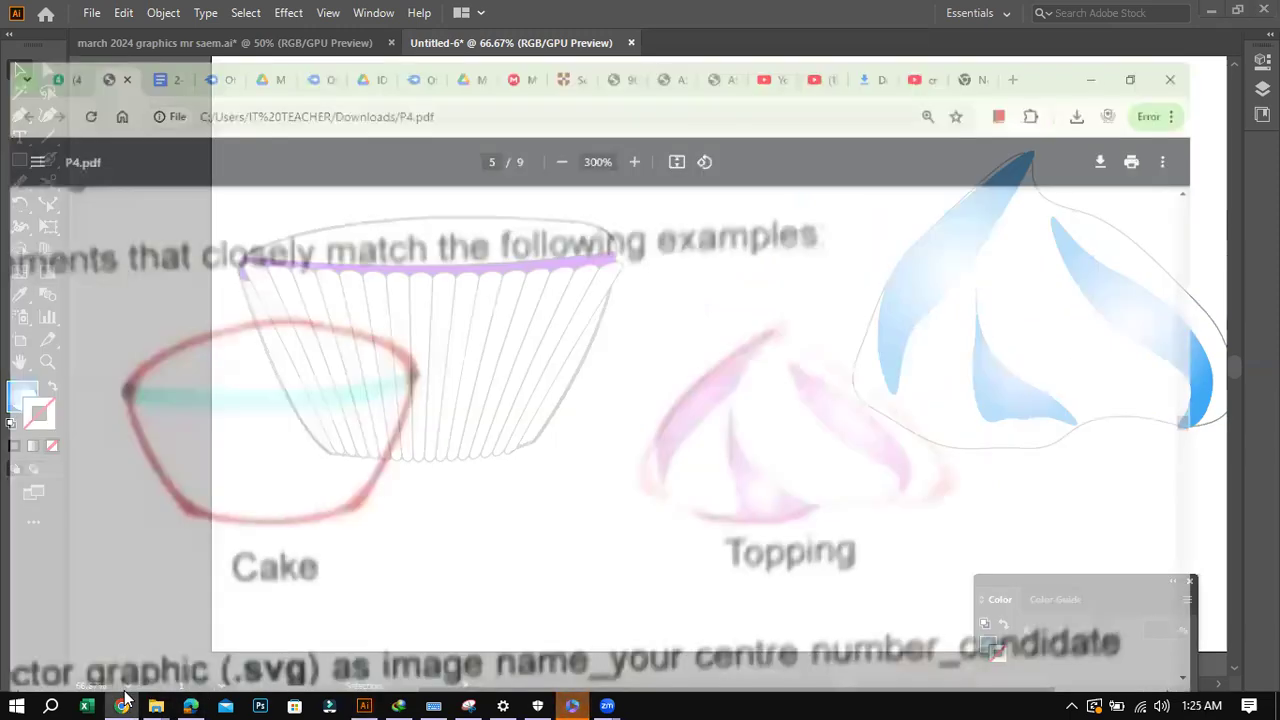
{"action": "left_click", "coordinate": [123, 702]}
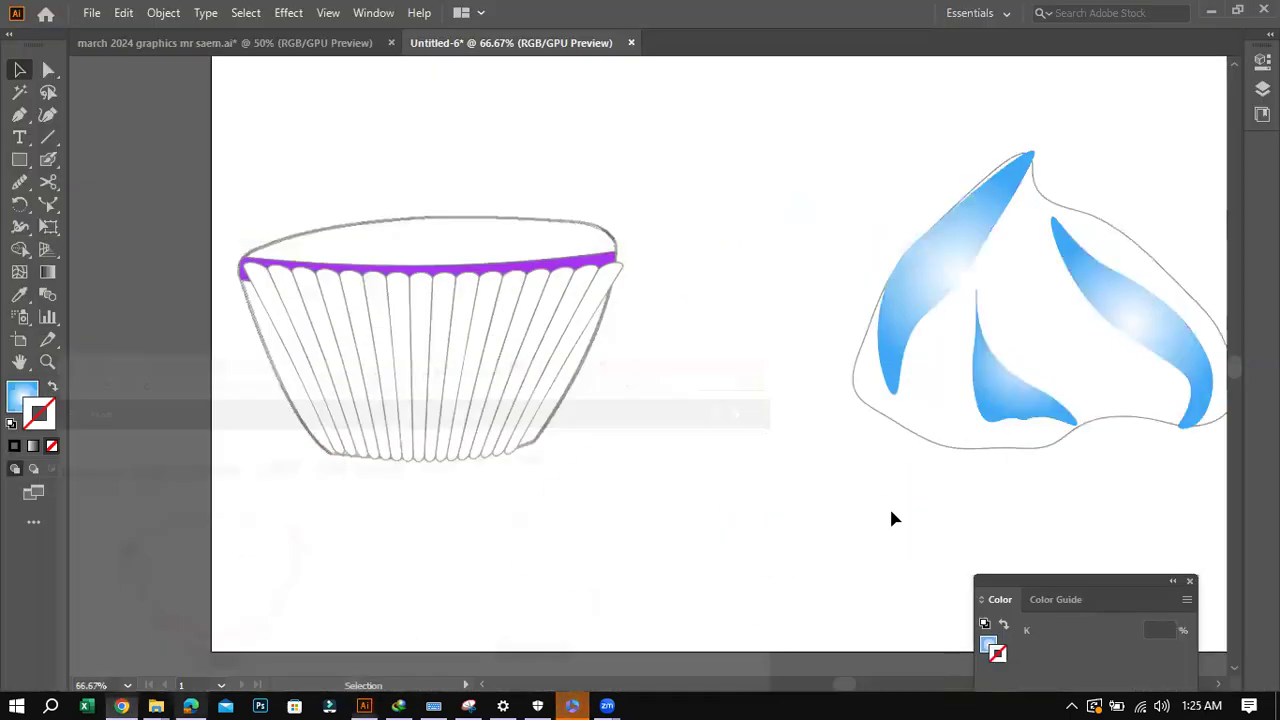
{"action": "left_click", "coordinate": [1012, 410]}
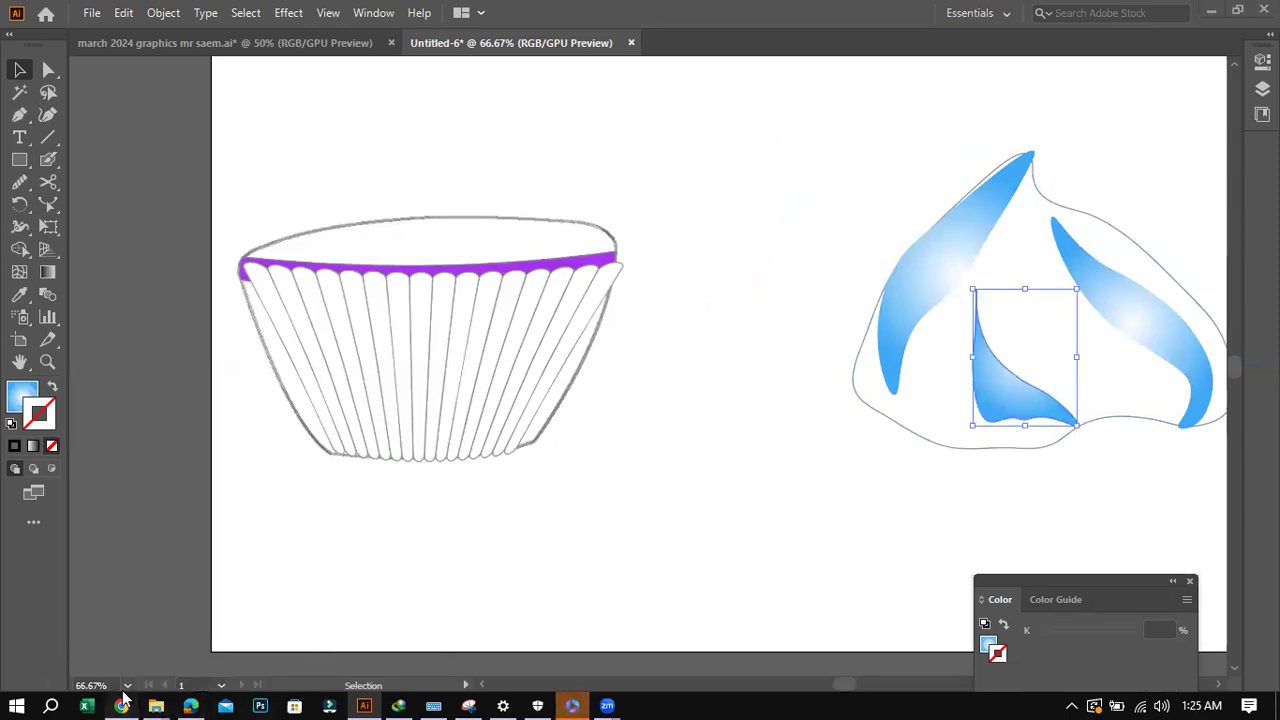
{"action": "left_click", "coordinate": [121, 702]}
{"action": "left_click", "coordinate": [121, 702]}
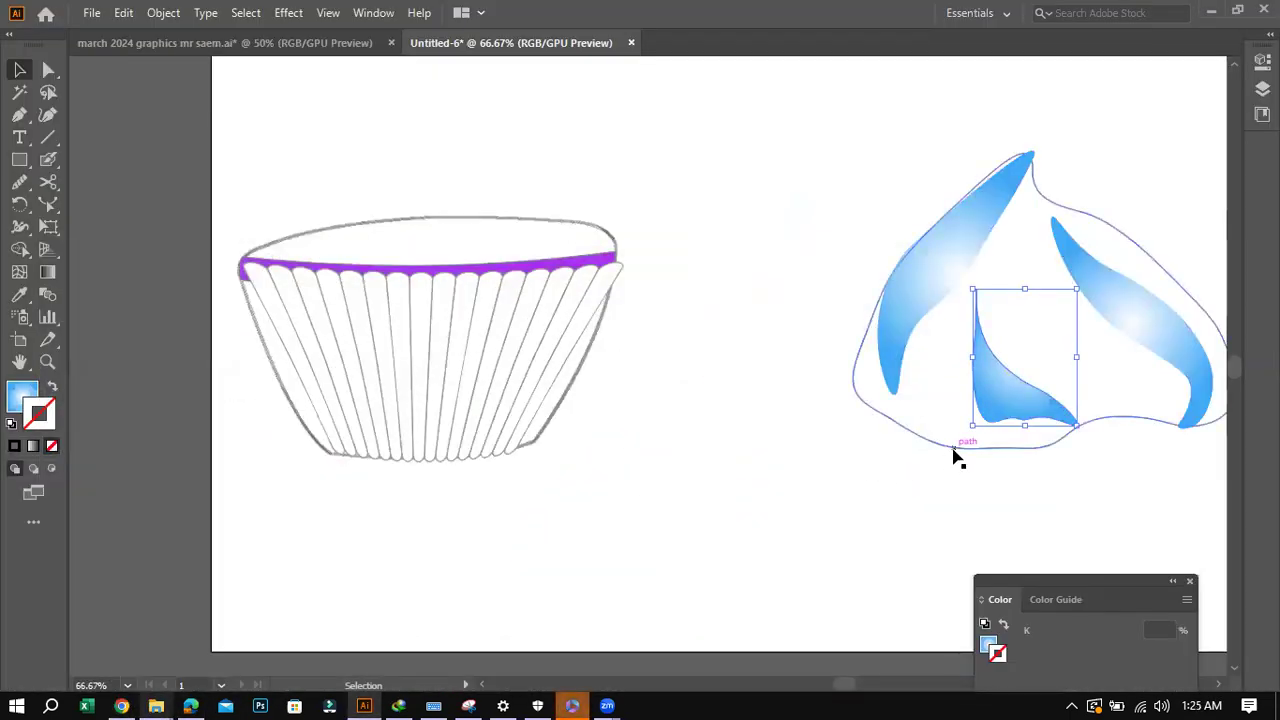
Extend the base of the three-pointed shape down to the topping outline's lower edge with the Curvature tool, and deselect it.
{"action": "left_click", "coordinate": [48, 70]}
{"action": "left_click", "coordinate": [48, 115]}
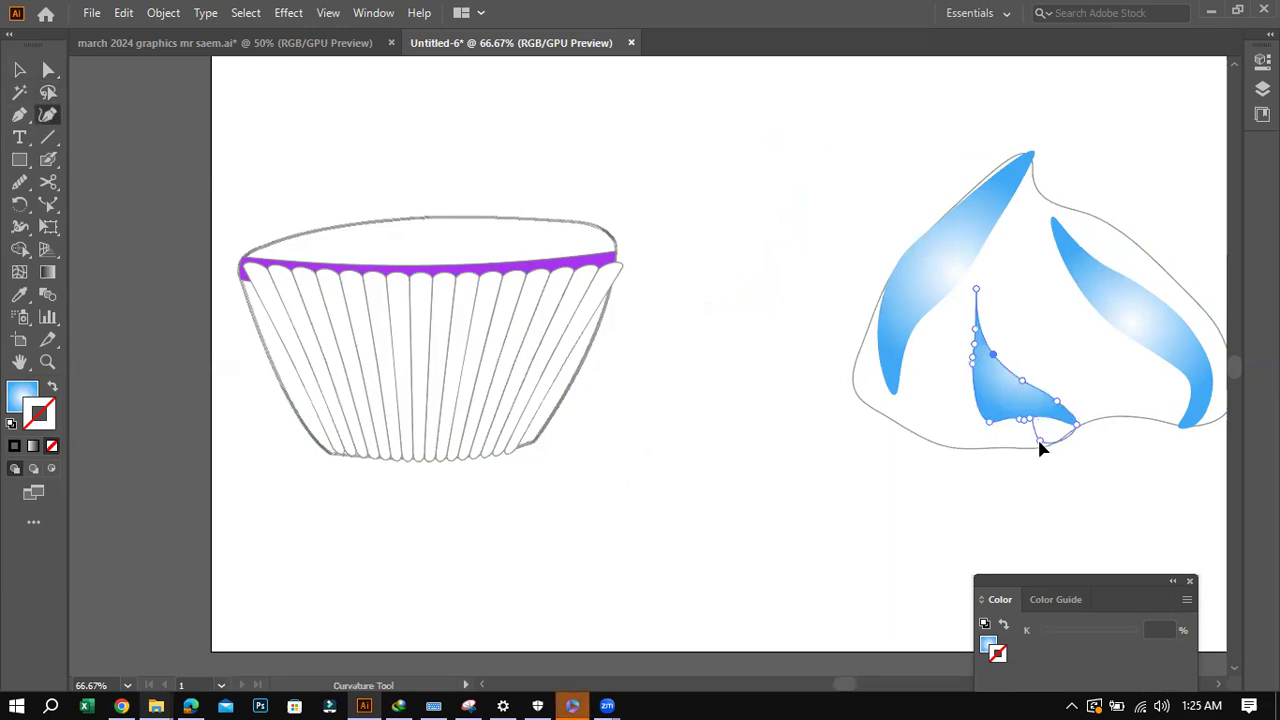
{"action": "left_click", "coordinate": [1037, 442]}
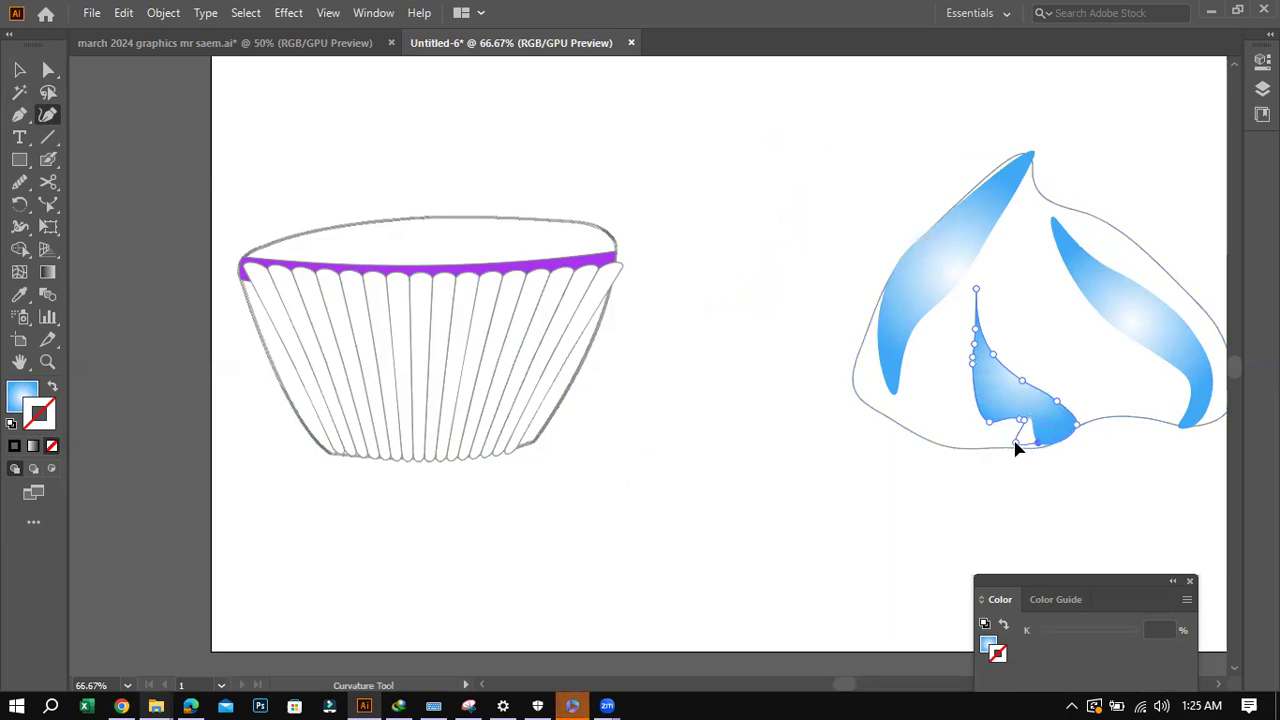
{"action": "left_click", "coordinate": [1022, 425]}
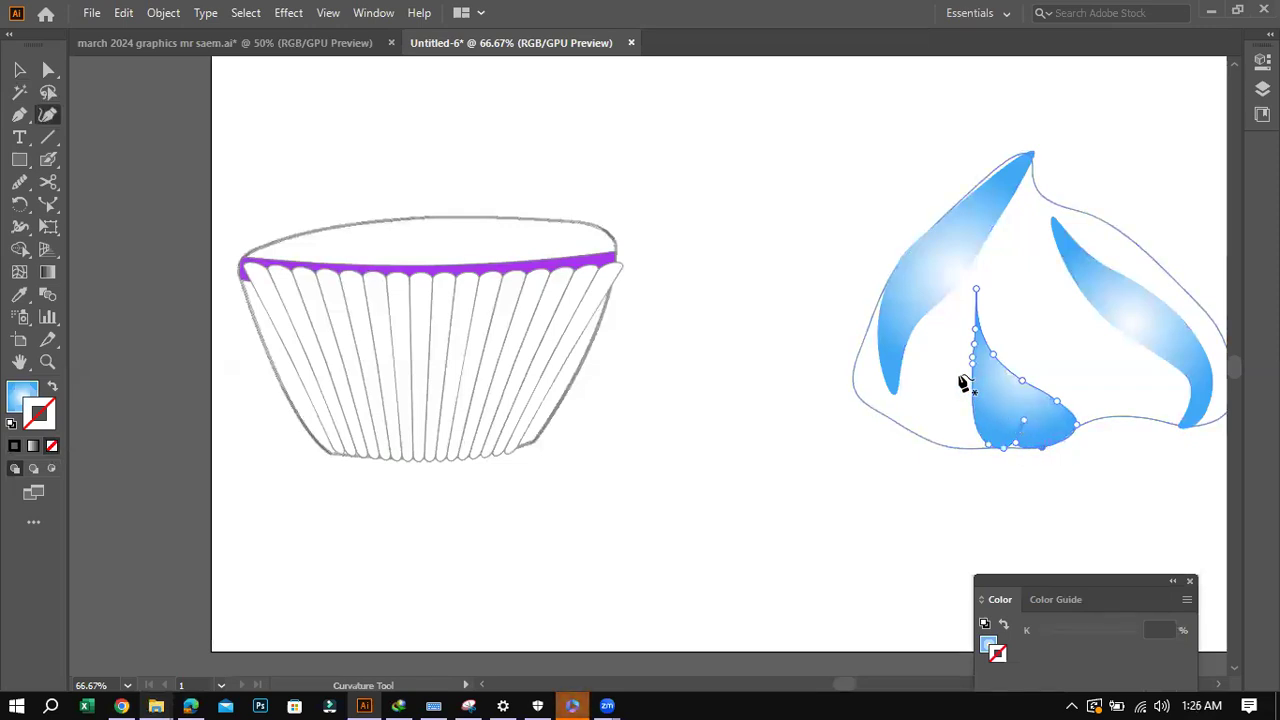
{"action": "left_click", "coordinate": [830, 458]}
{"action": "left_click", "coordinate": [1017, 449]}
{"action": "left_click", "coordinate": [1020, 469]}
{"action": "left_click", "coordinate": [19, 69]}
{"action": "left_click", "coordinate": [812, 550]}
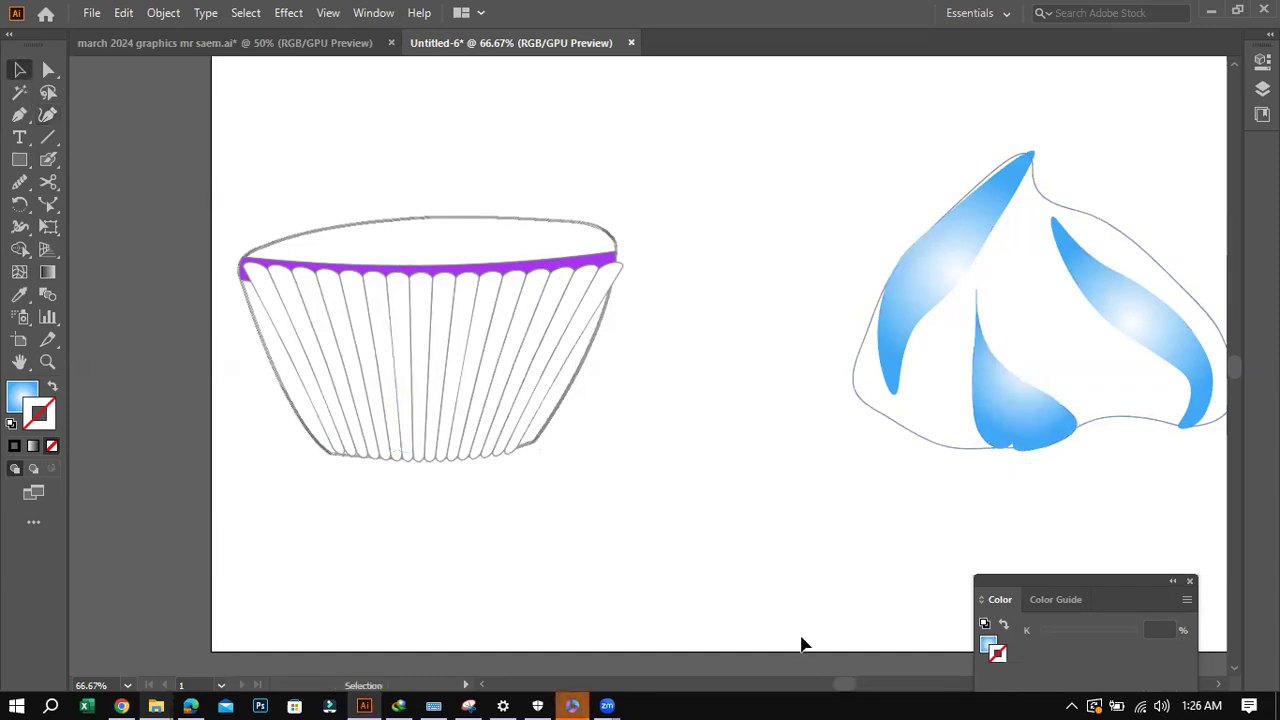
Look at the assembled cupcake example further down P4.pdf in Chrome, and return to Illustrator.
{"action": "left_click", "coordinate": [121, 705]}
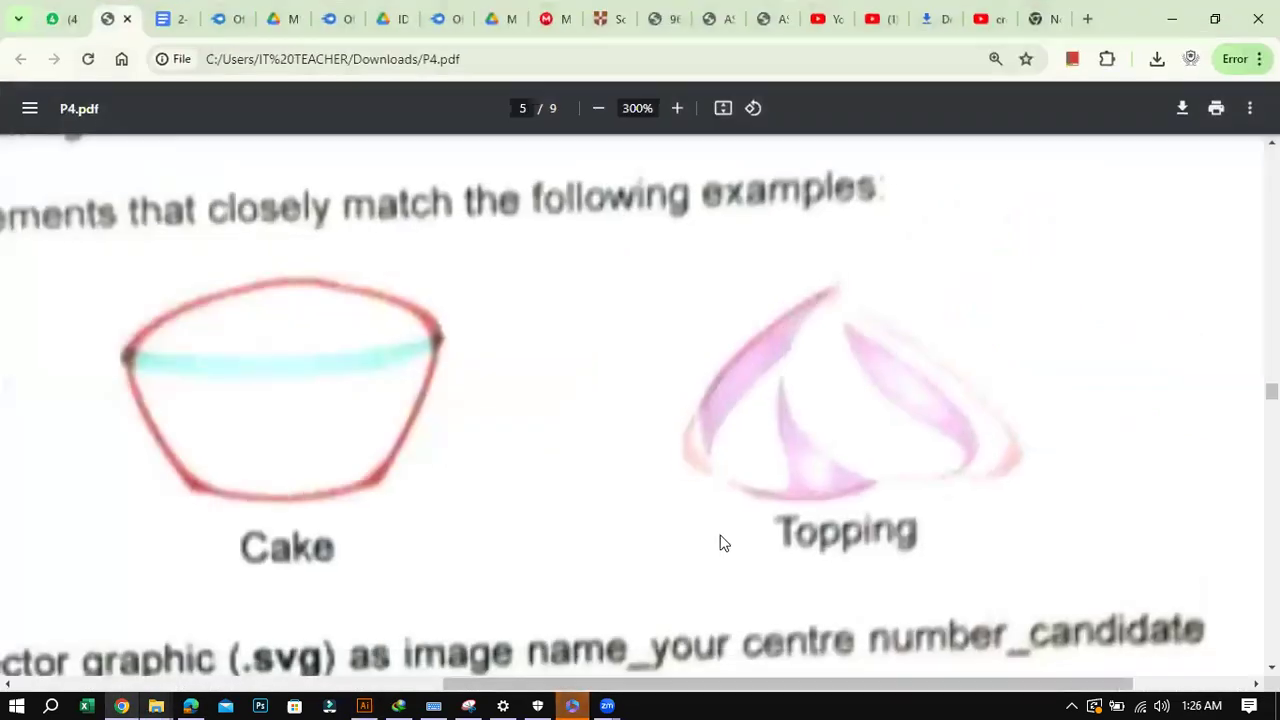
{"action": "scroll", "coordinate": [728, 538], "scroll_direction": "down", "scroll_amount": 8}
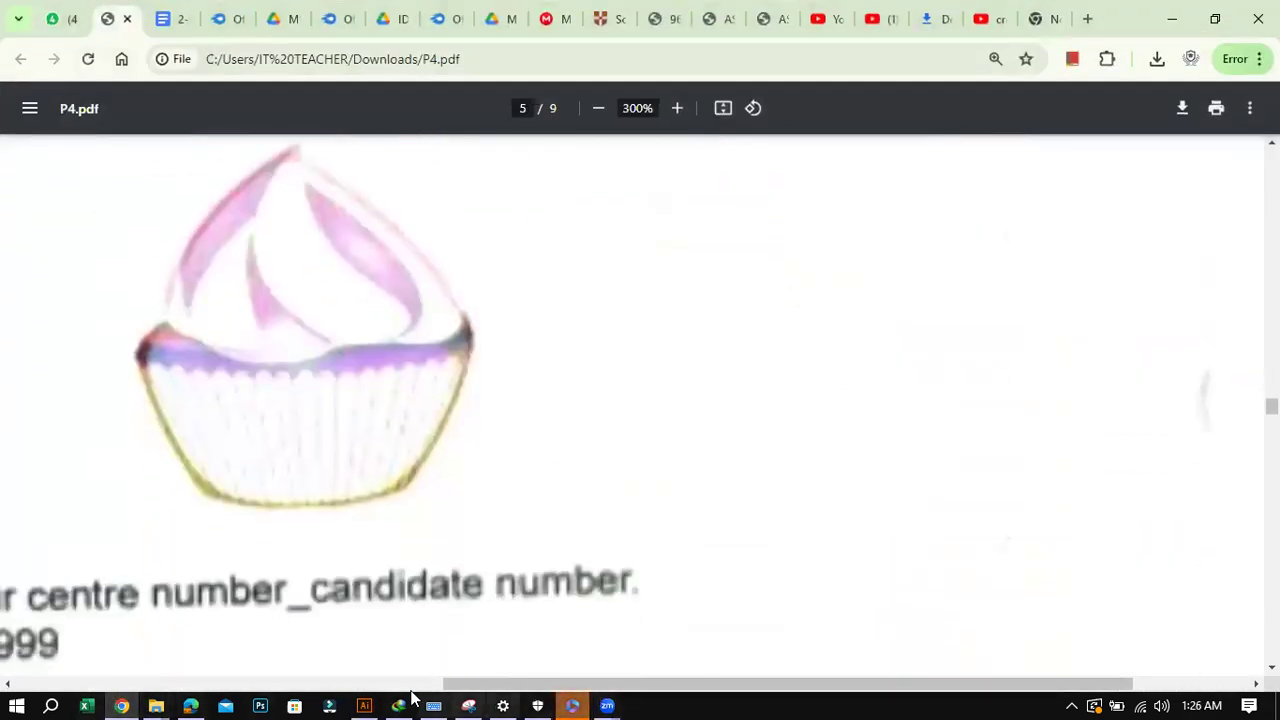
{"action": "left_click", "coordinate": [364, 705]}
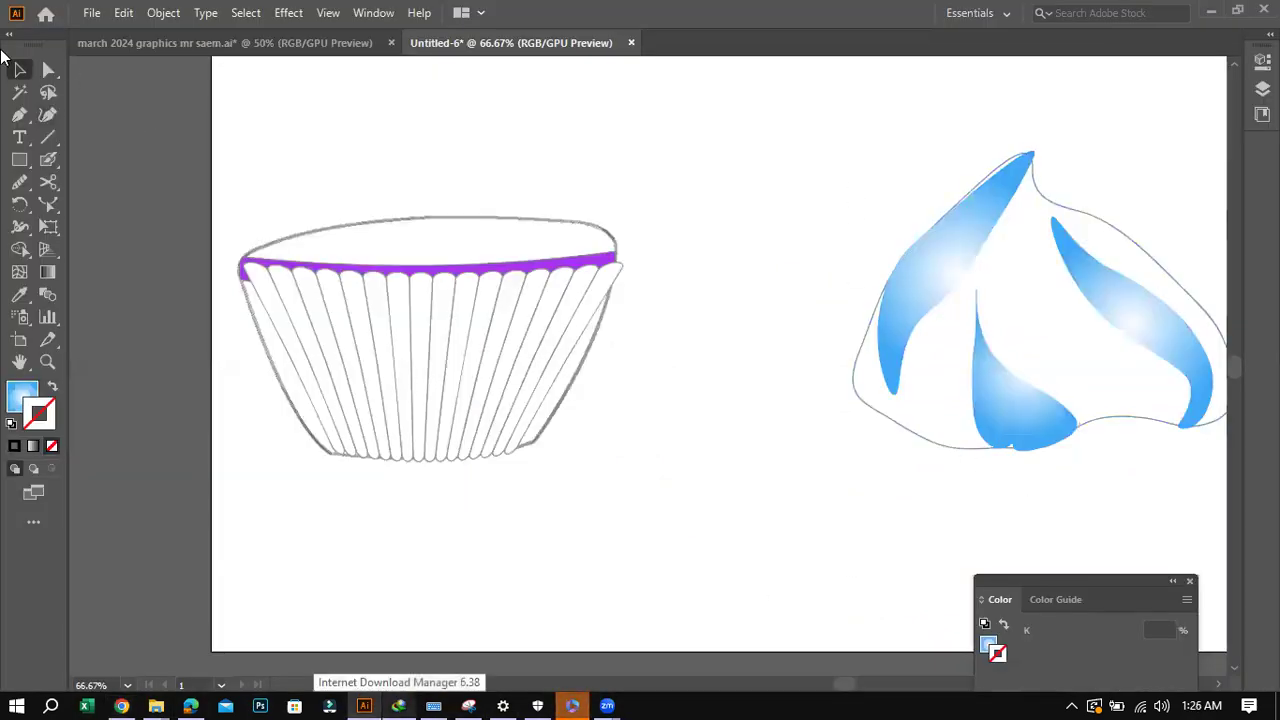
Zoom out to 50% and move the cake with its pleated case to the lower middle of the artboard.
{"action": "left_click_drag", "start_coordinate": [852, 124], "coordinate": [1178, 424]}
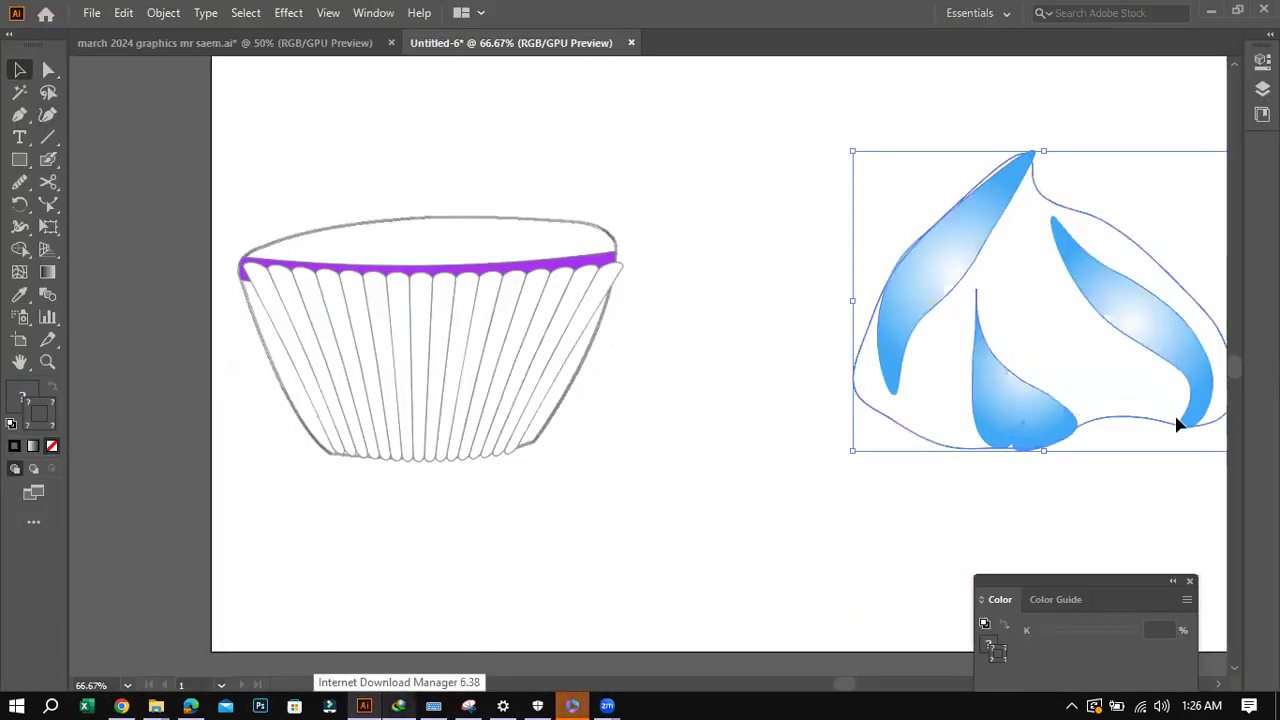
{"action": "key", "text": "ctrl+minus"}
{"action": "mouse_move", "coordinate": [862, 680]}
{"action": "left_mouse_down"}
{"action": "mouse_move", "coordinate": [829, 691]}
{"action": "mouse_move", "coordinate": [846, 689]}
{"action": "left_mouse_up"}
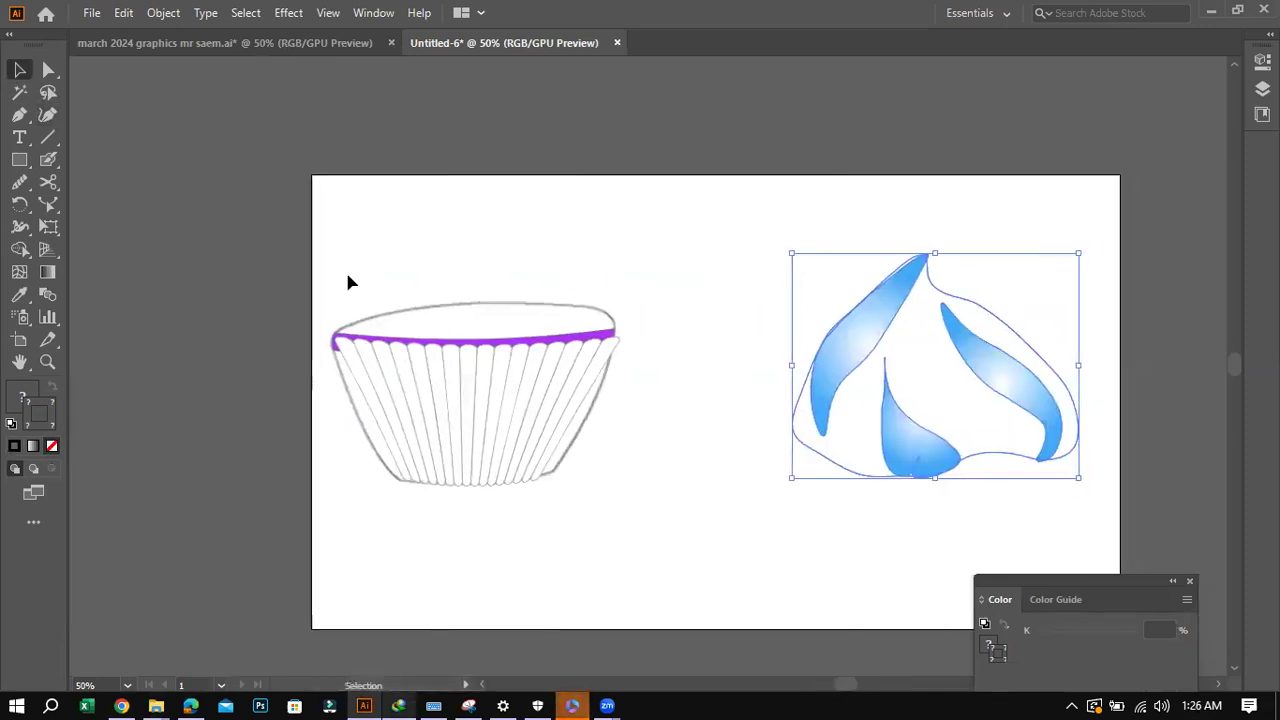
{"action": "left_click_drag", "start_coordinate": [334, 270], "coordinate": [592, 502]}
{"action": "left_click_drag", "start_coordinate": [550, 438], "coordinate": [686, 498]}
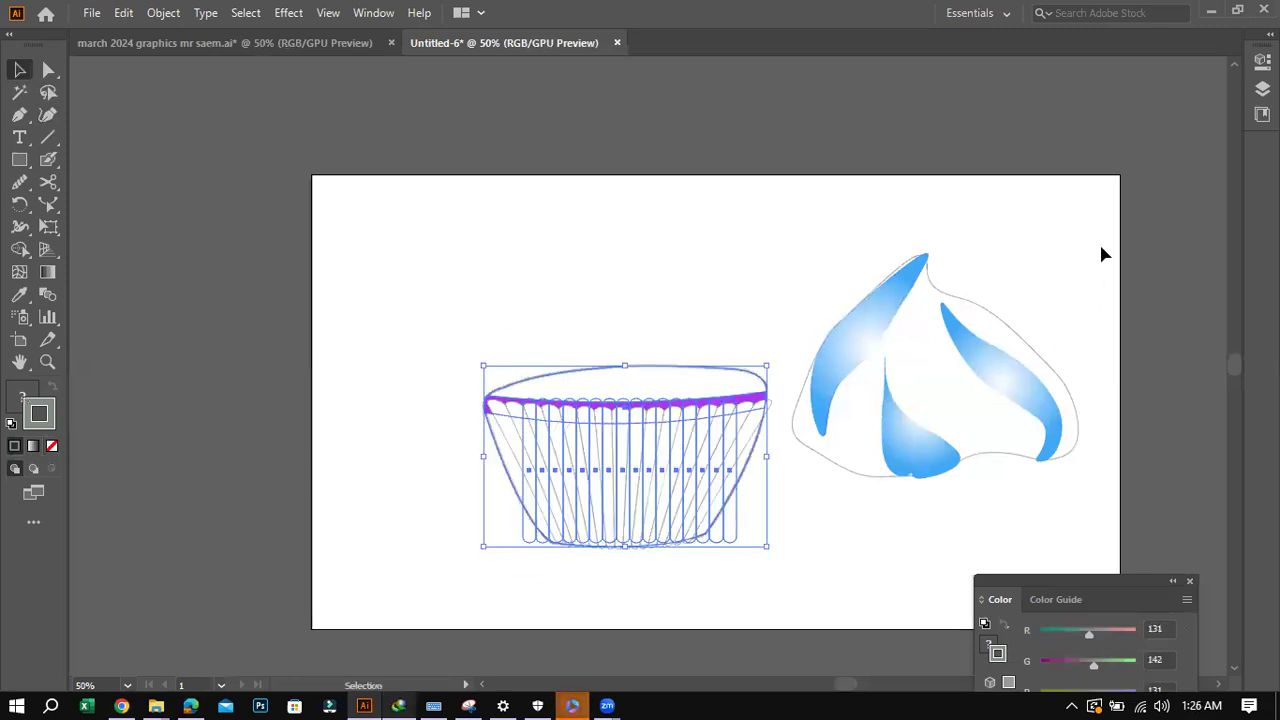
Try the complete topping on top of the cake, and move it back off to the right side.
{"action": "left_click", "coordinate": [846, 400]}
{"action": "left_click_drag", "start_coordinate": [808, 363], "coordinate": [531, 295]}
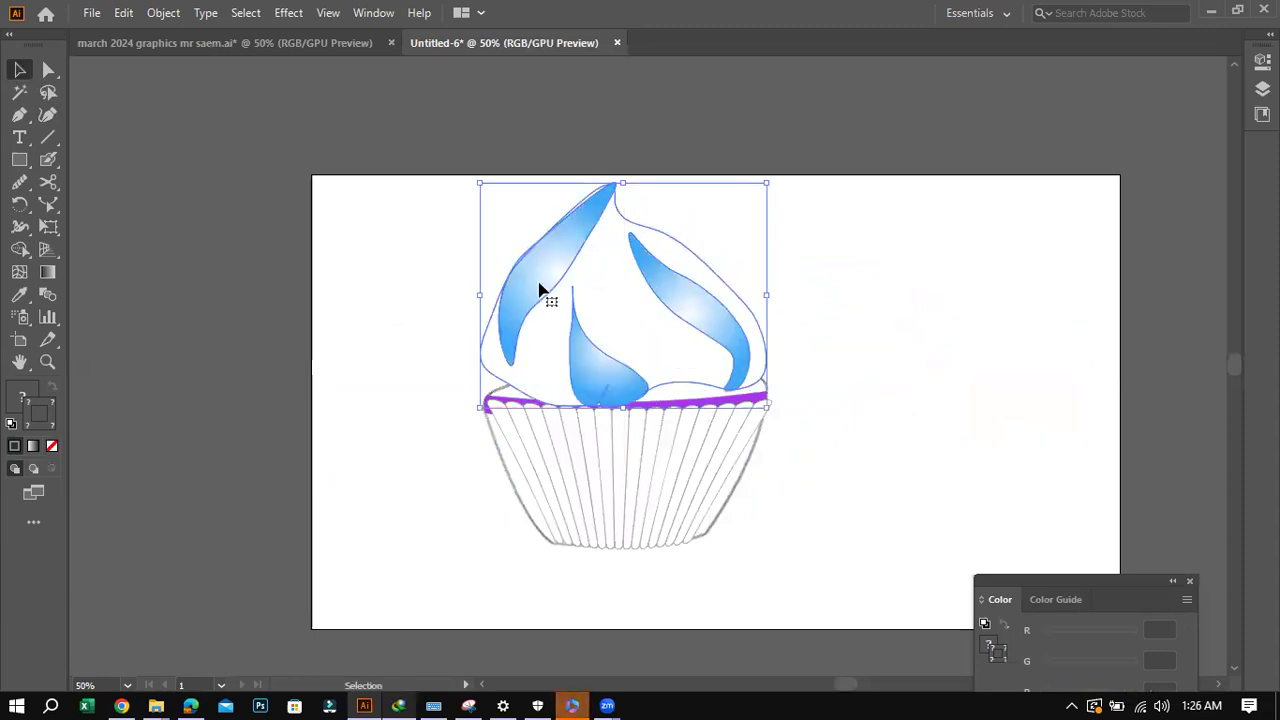
{"action": "left_click_drag", "start_coordinate": [541, 293], "coordinate": [912, 375]}
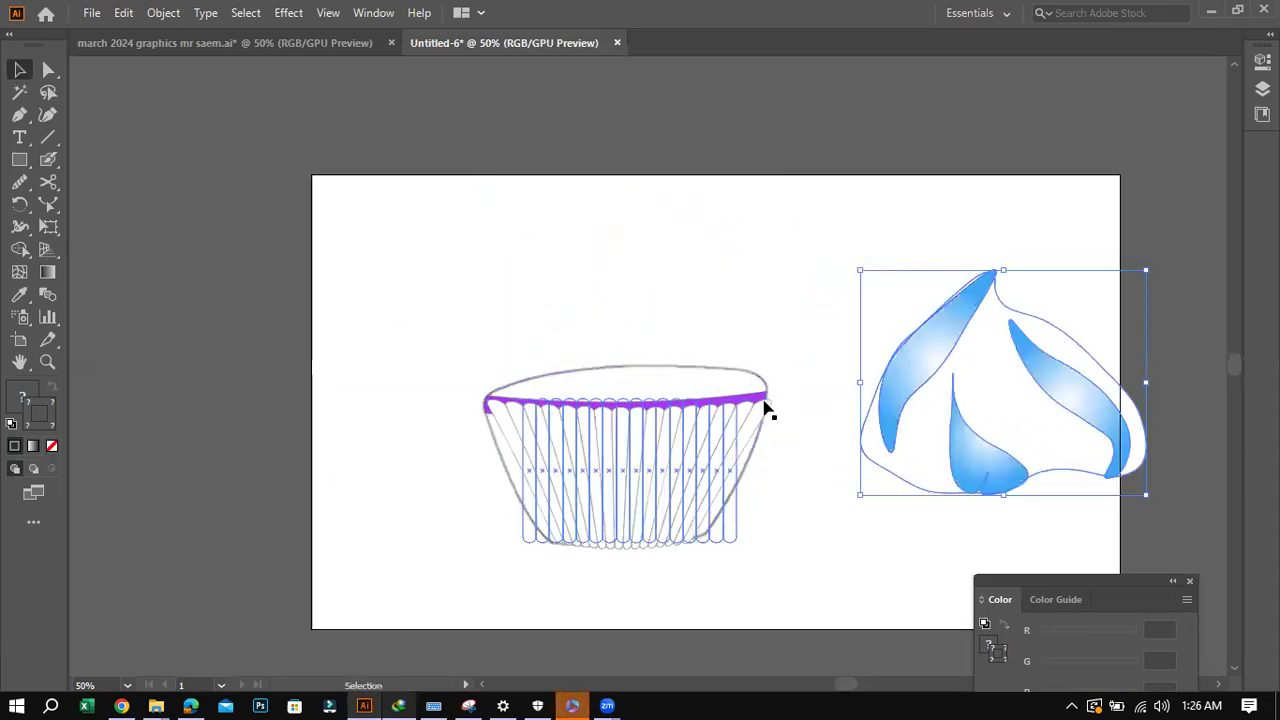
Move the pleated case down away from the cake outline, and raise the purple band towards the cake's top edge.
{"action": "left_click", "coordinate": [765, 390]}
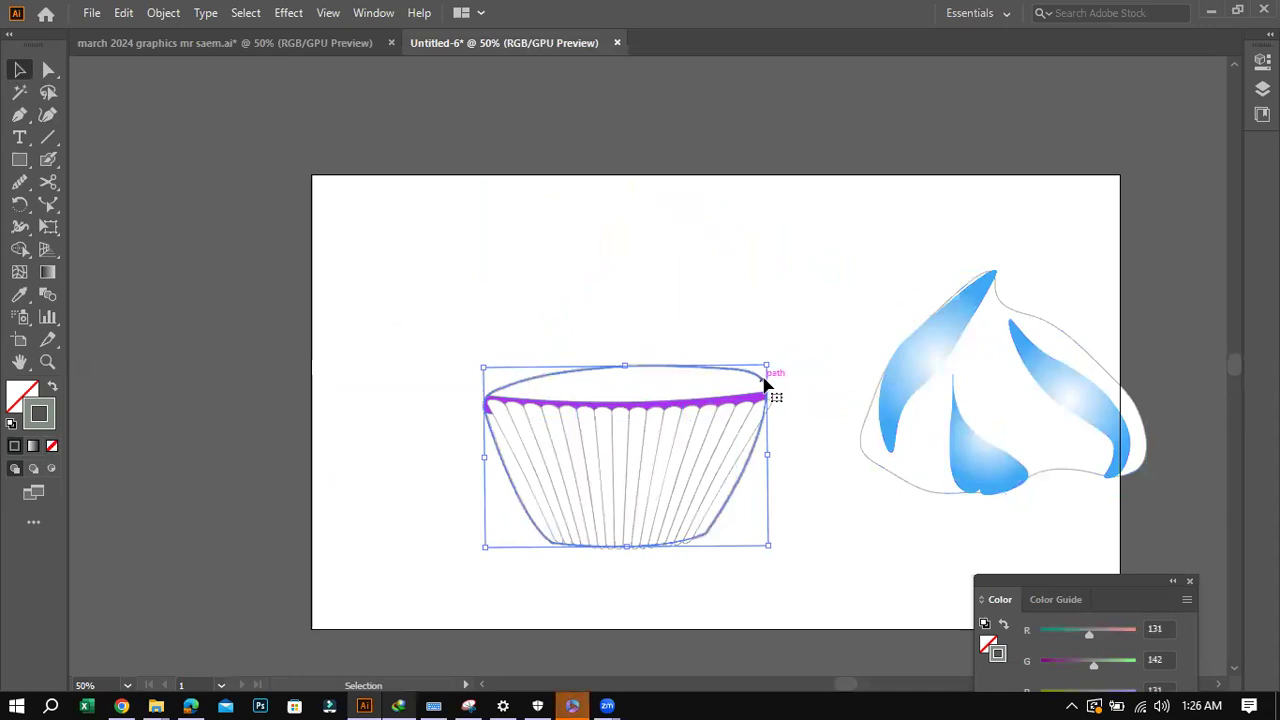
{"action": "left_click_drag", "start_coordinate": [723, 434], "coordinate": [700, 449]}
{"action": "left_click", "coordinate": [688, 415]}
{"action": "left_click_drag", "start_coordinate": [625, 393], "coordinate": [630, 382]}
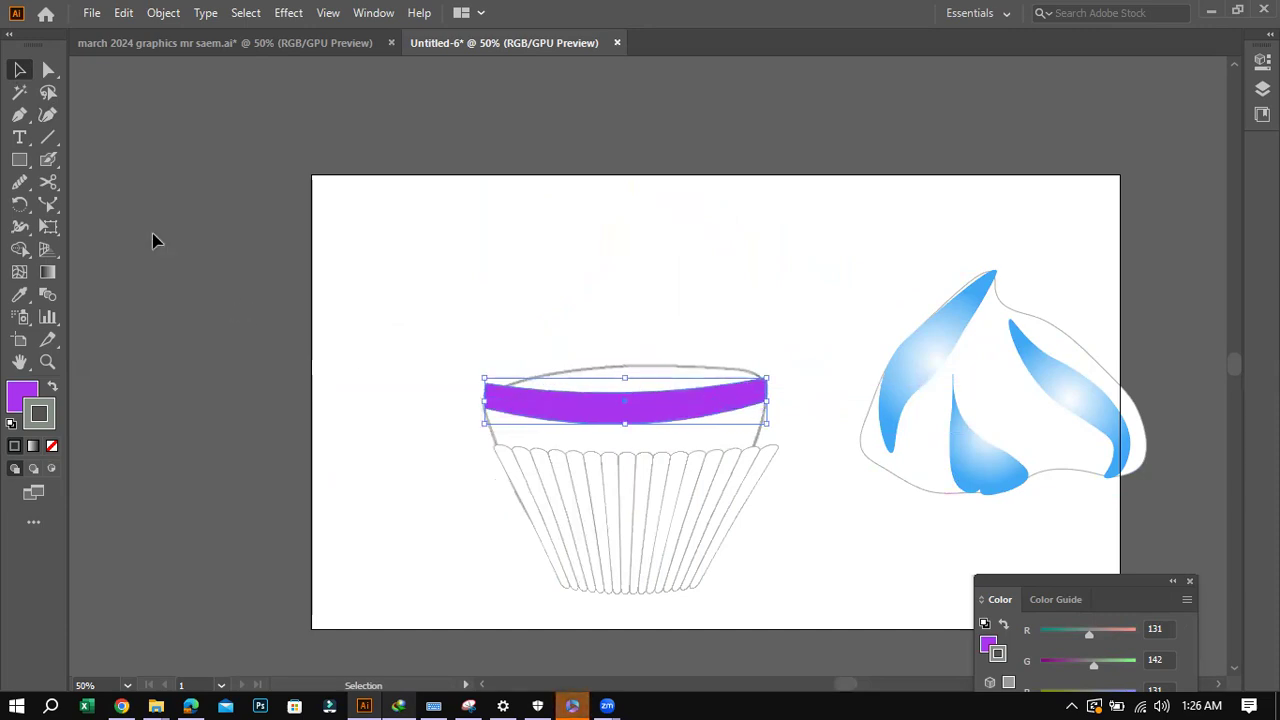
Reshape the purple band with the Curvature tool, lowering its upper-left corner and raising the middle of its upper edge.
{"action": "left_click", "coordinate": [47, 114]}
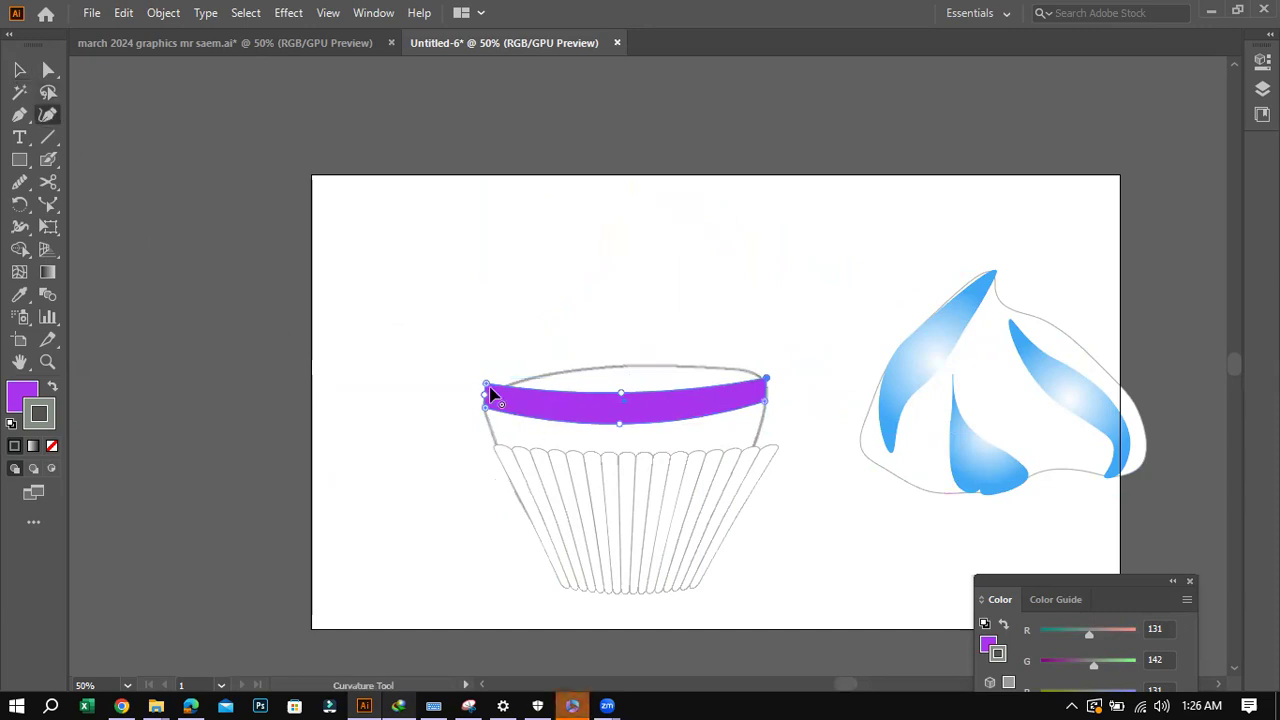
{"action": "left_click_drag", "start_coordinate": [487, 388], "coordinate": [486, 396]}
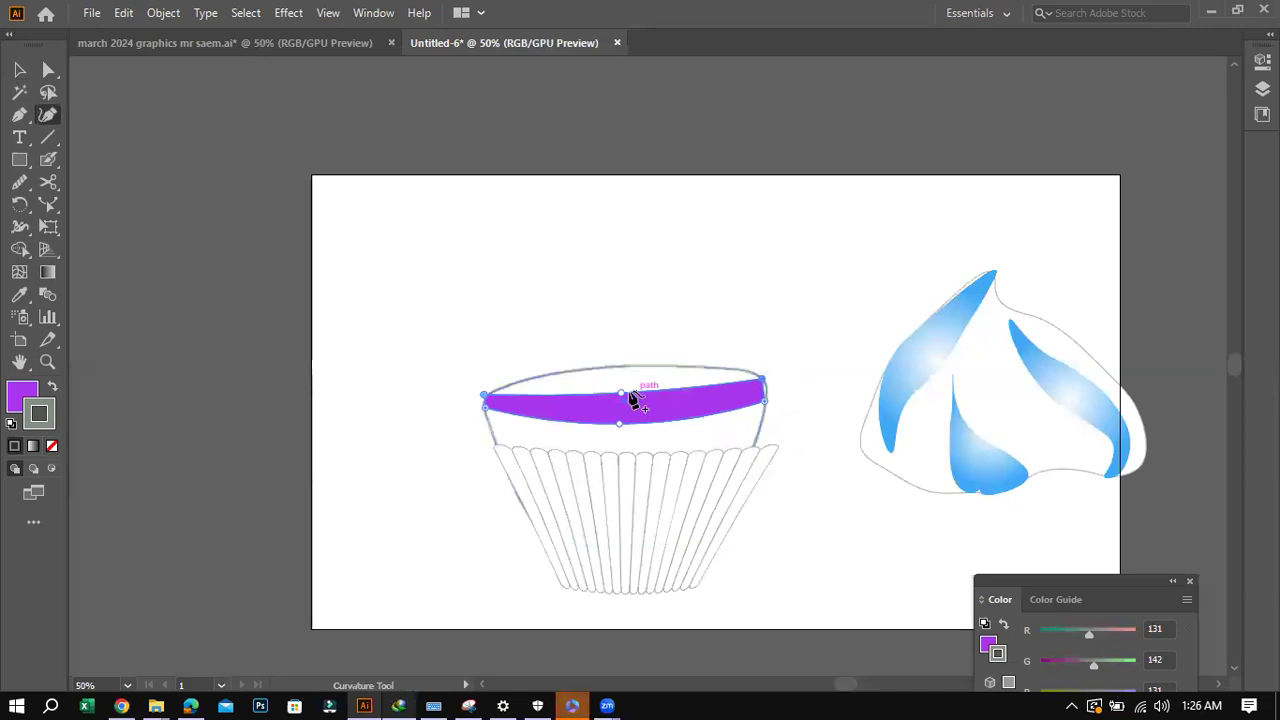
{"action": "left_click_drag", "start_coordinate": [621, 398], "coordinate": [621, 388]}
{"action": "left_click", "coordinate": [781, 522]}
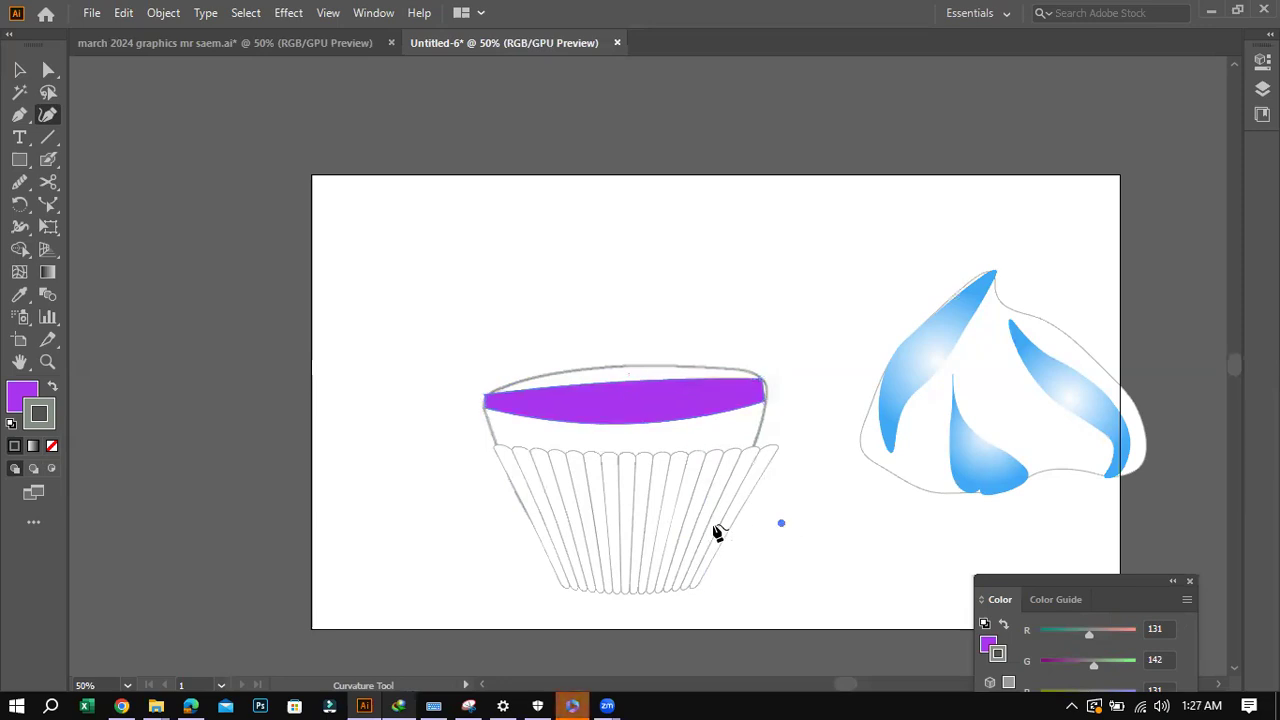
Move the pleated case back up onto the cake outline, then shift it slightly down and right to fit just below the purple band's upper edge.
{"action": "left_click", "coordinate": [19, 70]}
{"action": "left_click_drag", "start_coordinate": [634, 518], "coordinate": [622, 468]}
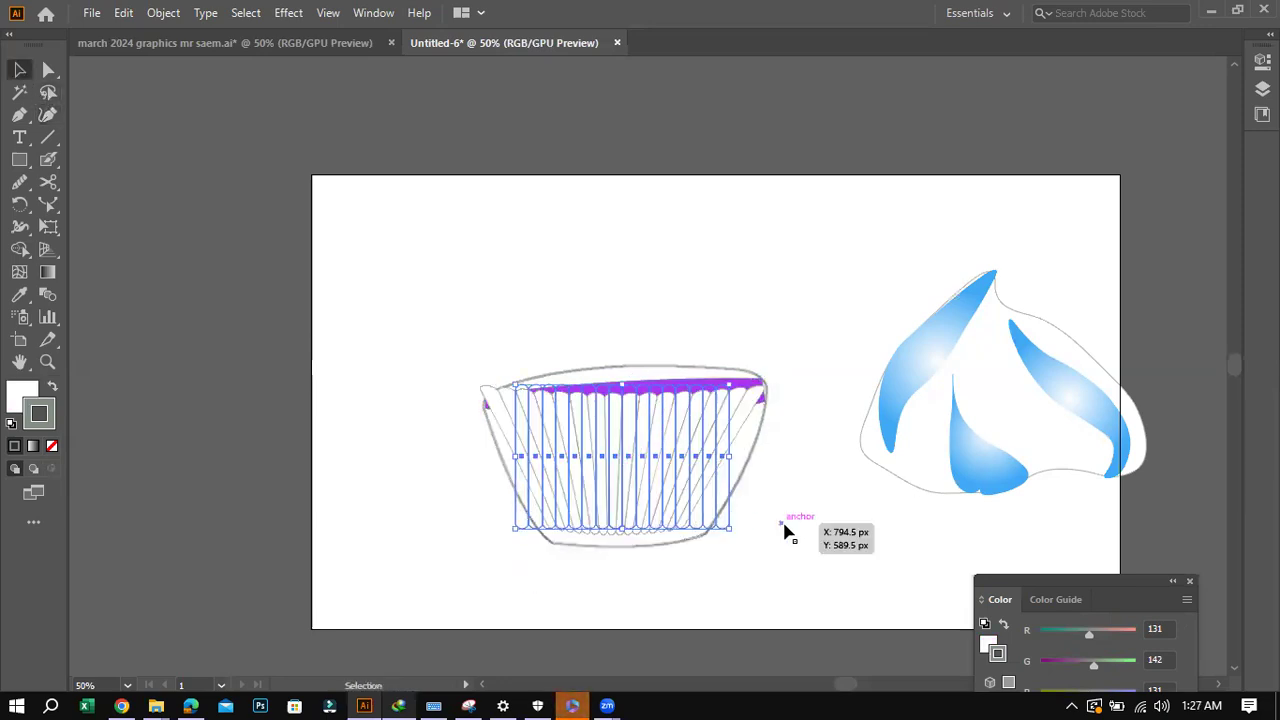
{"action": "key", "text": "shift+Down"}
{"action": "key", "text": "shift+Down"}
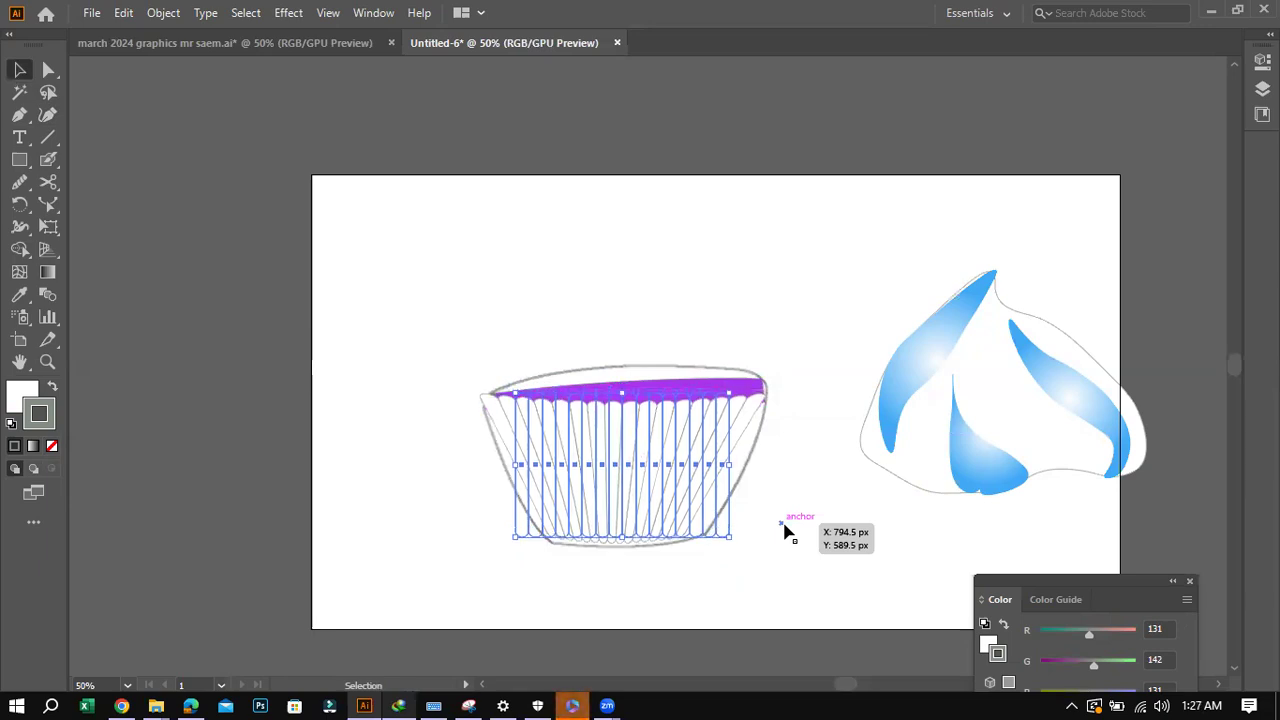
{"action": "key", "text": "Down"}
{"action": "key", "text": "Down"}
{"action": "key", "text": "Down"}
{"action": "key", "text": "Down"}
{"action": "key", "text": "Down"}
{"action": "key", "text": "Down"}
{"action": "key", "text": "Down"}
{"action": "key", "text": "Down"}
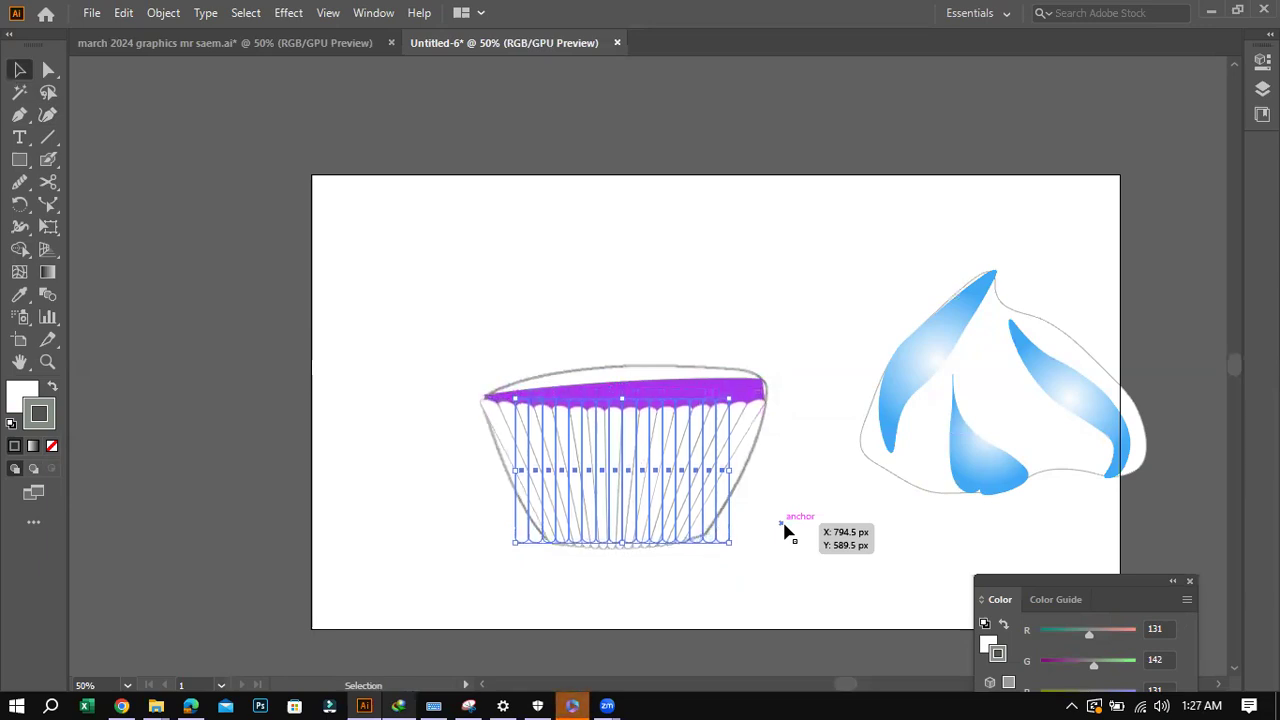
{"action": "key", "text": "Right"}
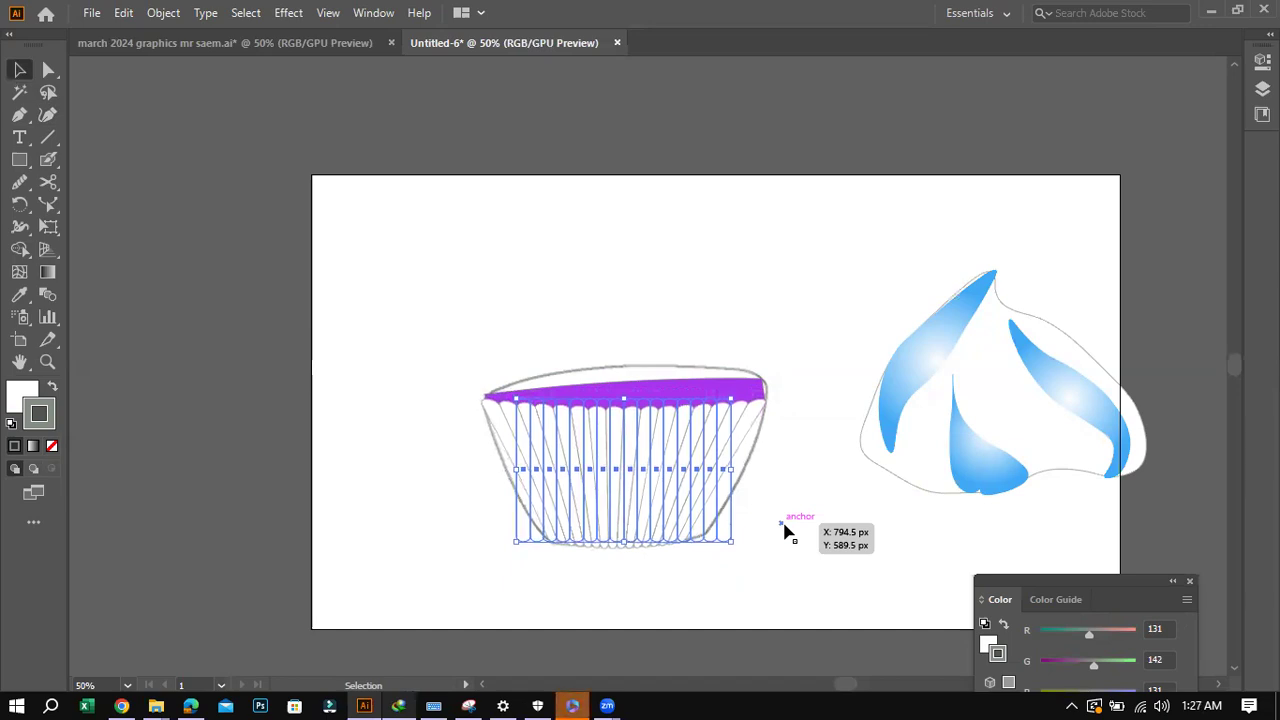
{"action": "left_click", "coordinate": [782, 523]}
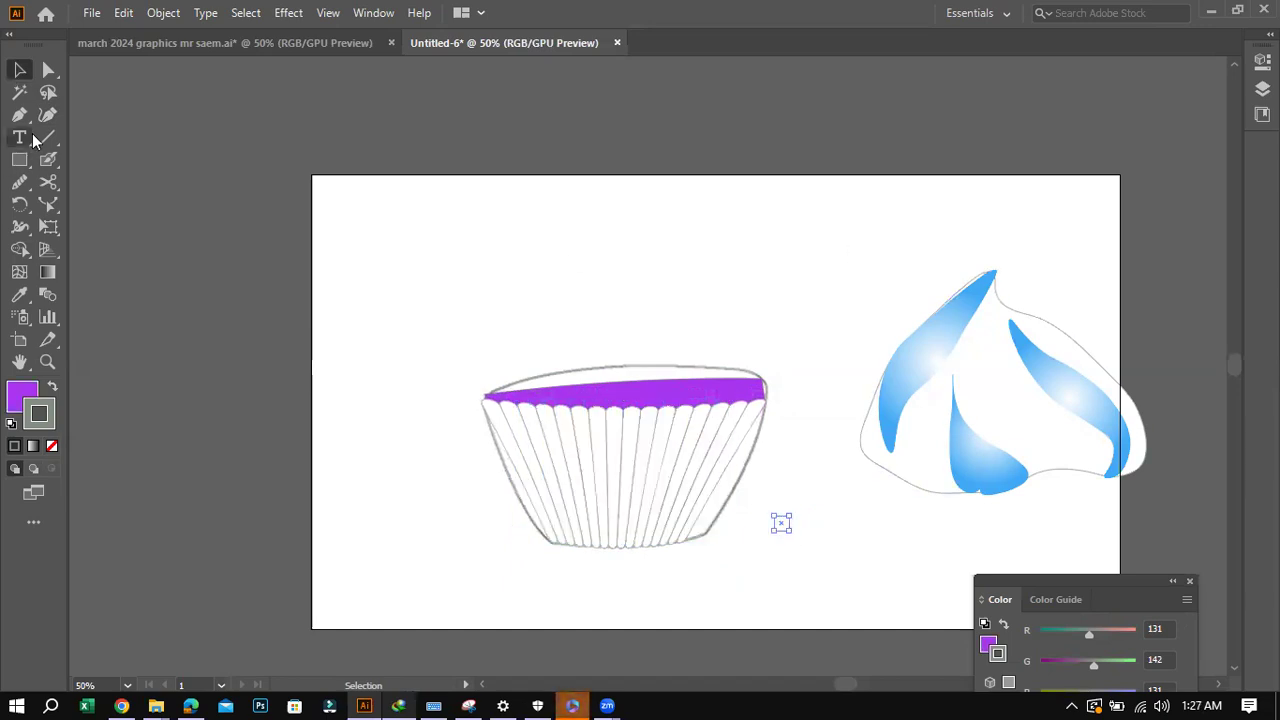
Place the complete topping on top of the cake, raise it slightly, and compare it with the cupcake example in P4.pdf in Chrome.
{"action": "left_click_drag", "start_coordinate": [850, 258], "coordinate": [1069, 505]}
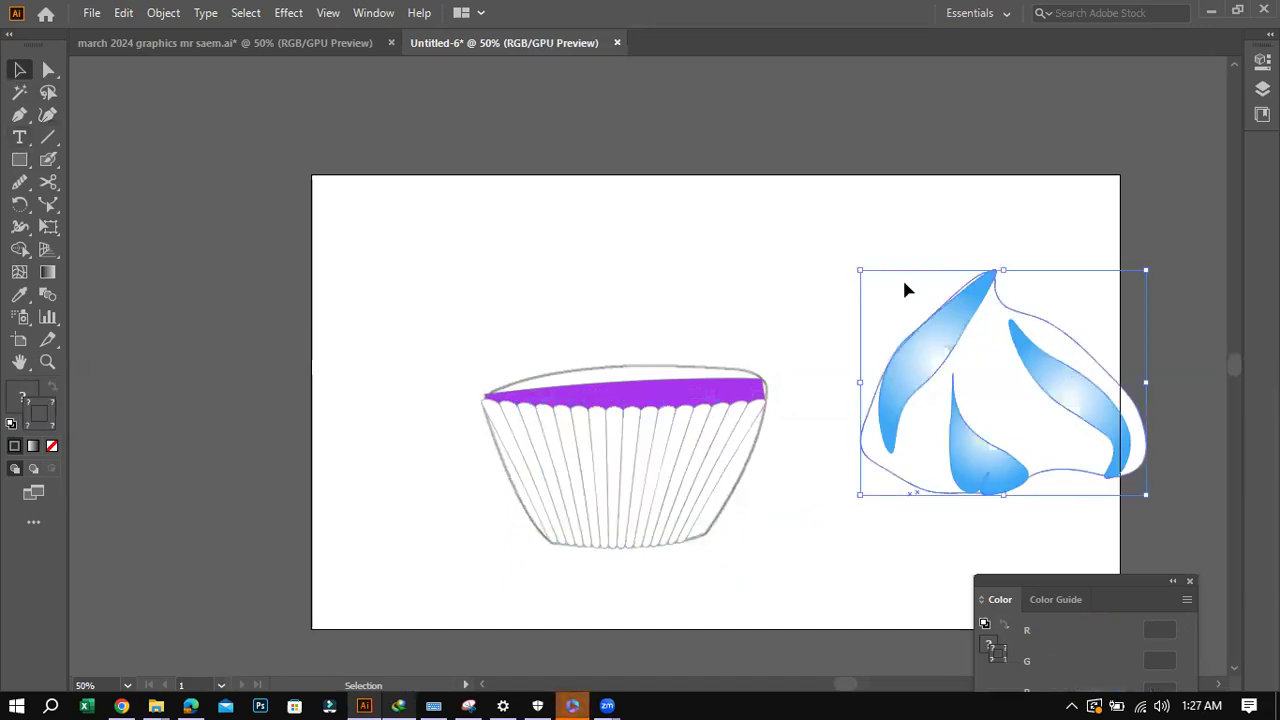
{"action": "left_click_drag", "start_coordinate": [1029, 399], "coordinate": [706, 331]}
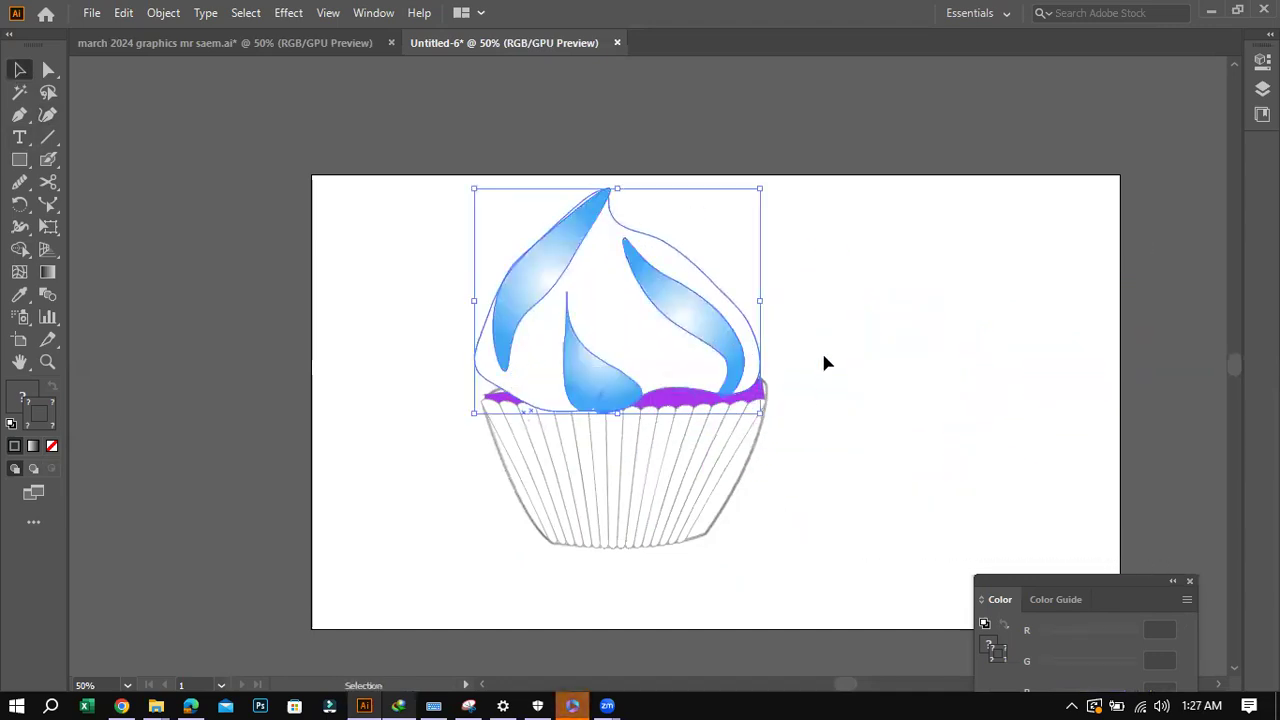
{"action": "key", "text": "Up"}
{"action": "key", "text": "Up"}
{"action": "key", "text": "Up"}
{"action": "key", "text": "Up"}
{"action": "key", "text": "Up"}
{"action": "key", "text": "Up"}
{"action": "key", "text": "Up"}
{"action": "key", "text": "Up"}
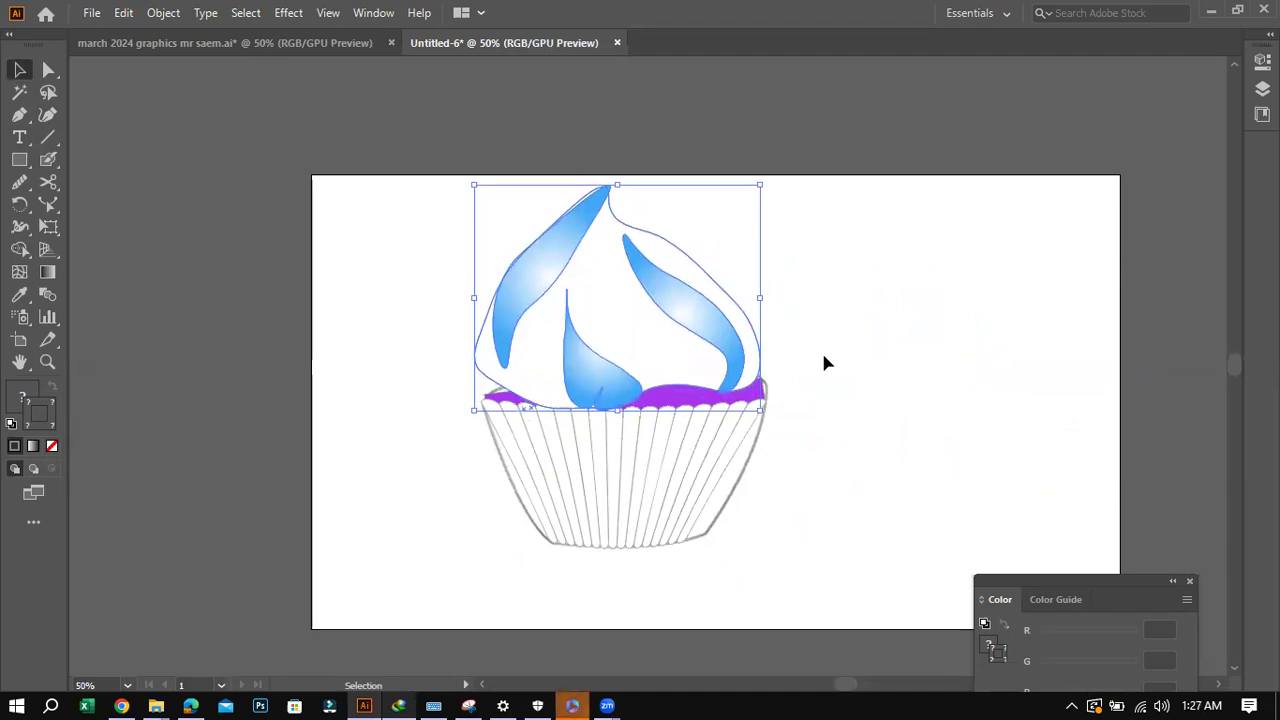
{"action": "left_click", "coordinate": [131, 698]}
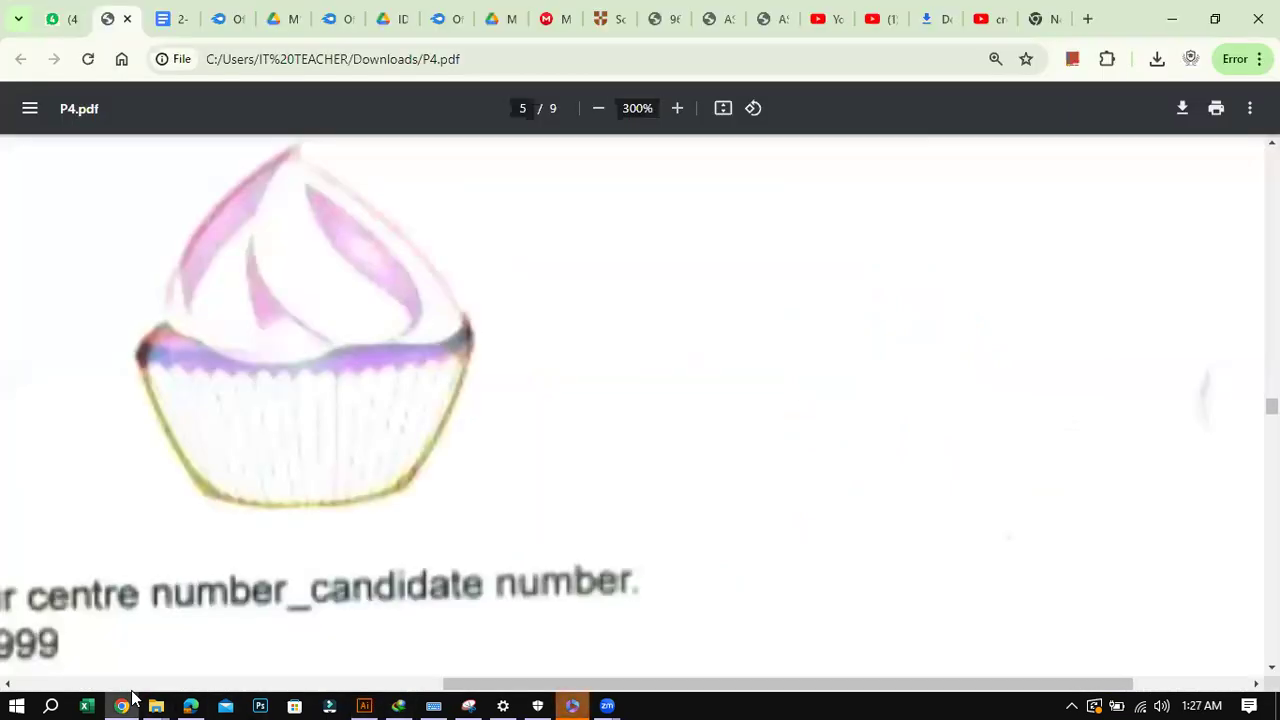
{"action": "left_click", "coordinate": [131, 698]}
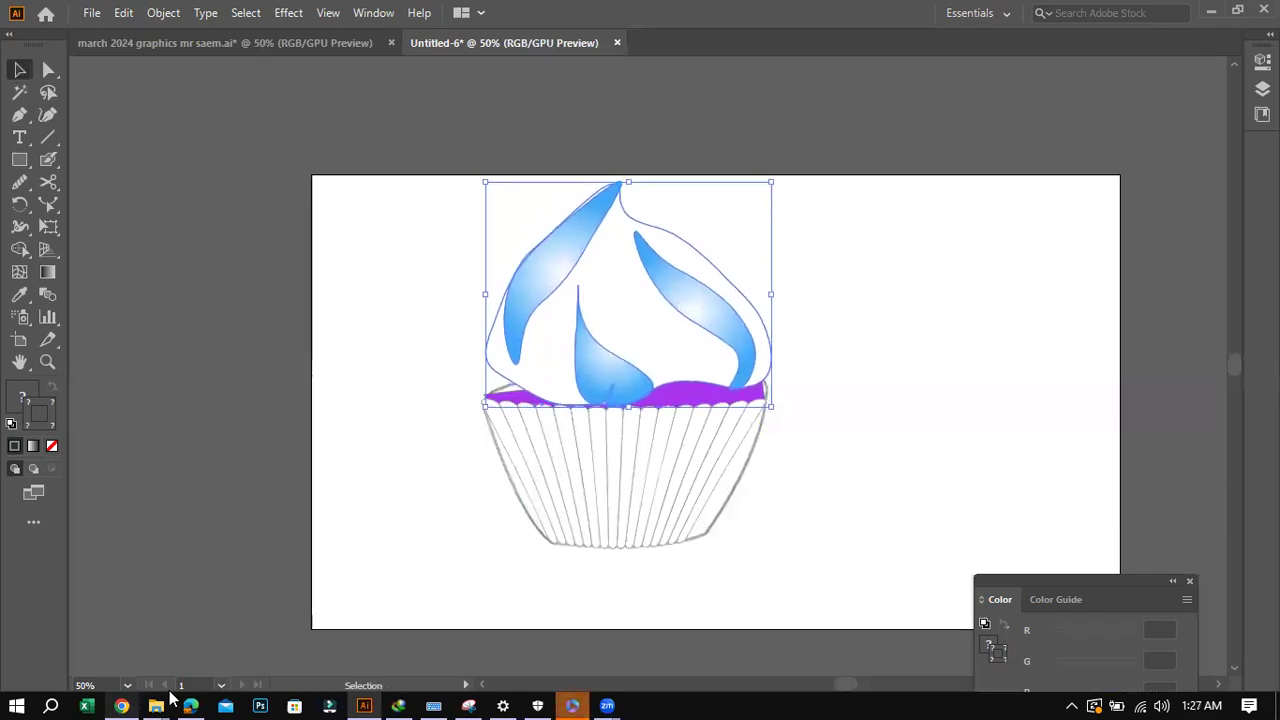
Move the whole assembled cupcake to the centre of the artboard, and check it against the example in P4.pdf in Chrome.
{"action": "key", "text": "a"}
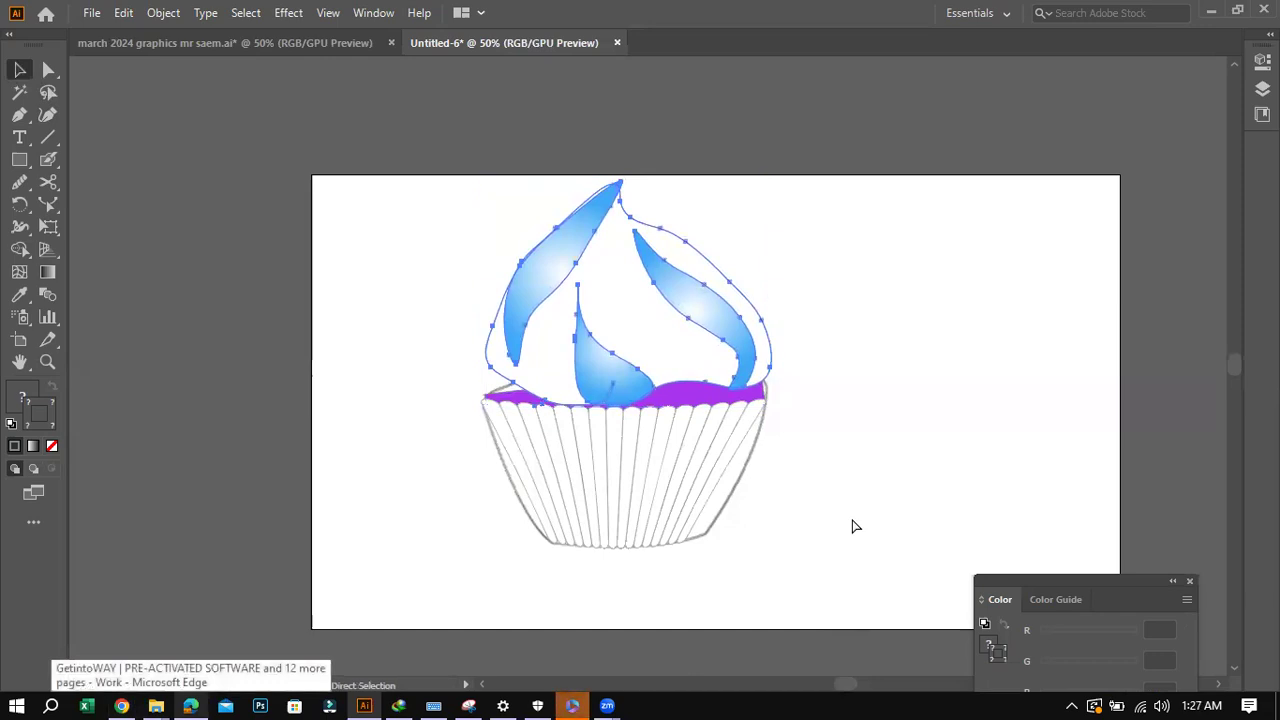
{"action": "key", "text": "ctrl+minus"}
{"action": "key", "text": "v"}
{"action": "left_click", "coordinate": [855, 526]}
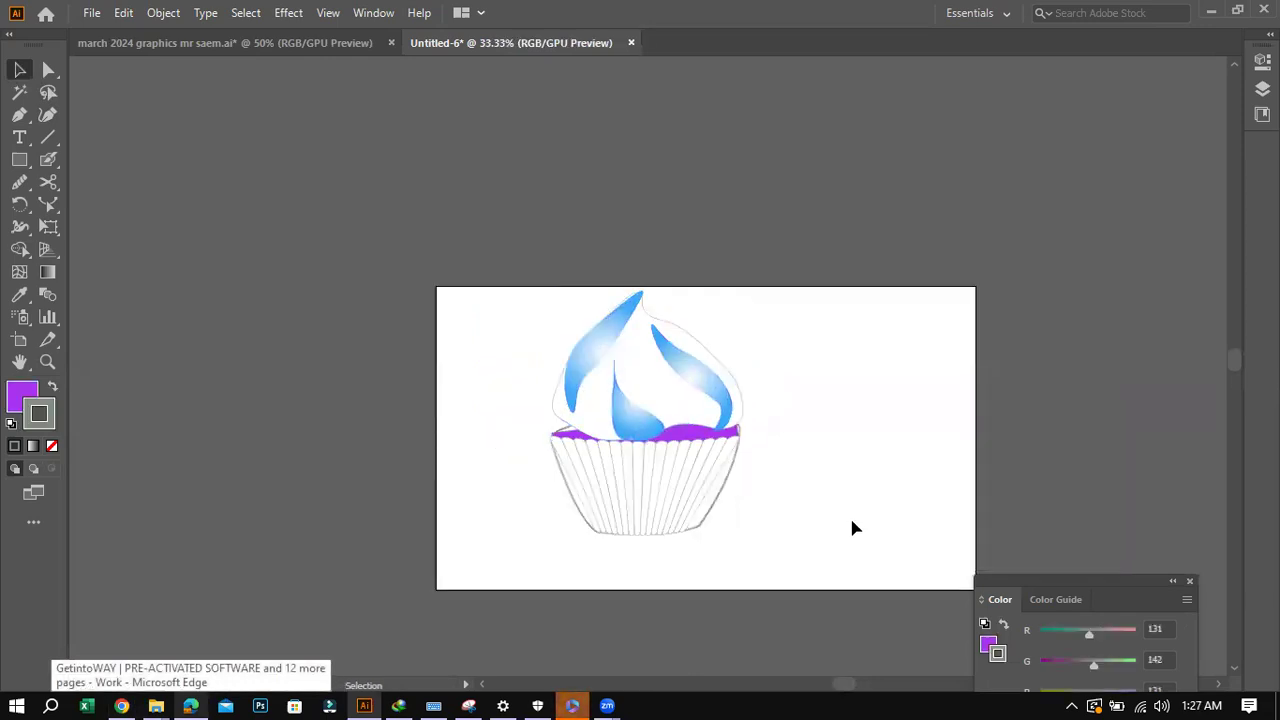
{"action": "left_click_drag", "start_coordinate": [496, 310], "coordinate": [792, 503]}
{"action": "left_click_drag", "start_coordinate": [686, 517], "coordinate": [746, 545]}
{"action": "left_click", "coordinate": [880, 541]}
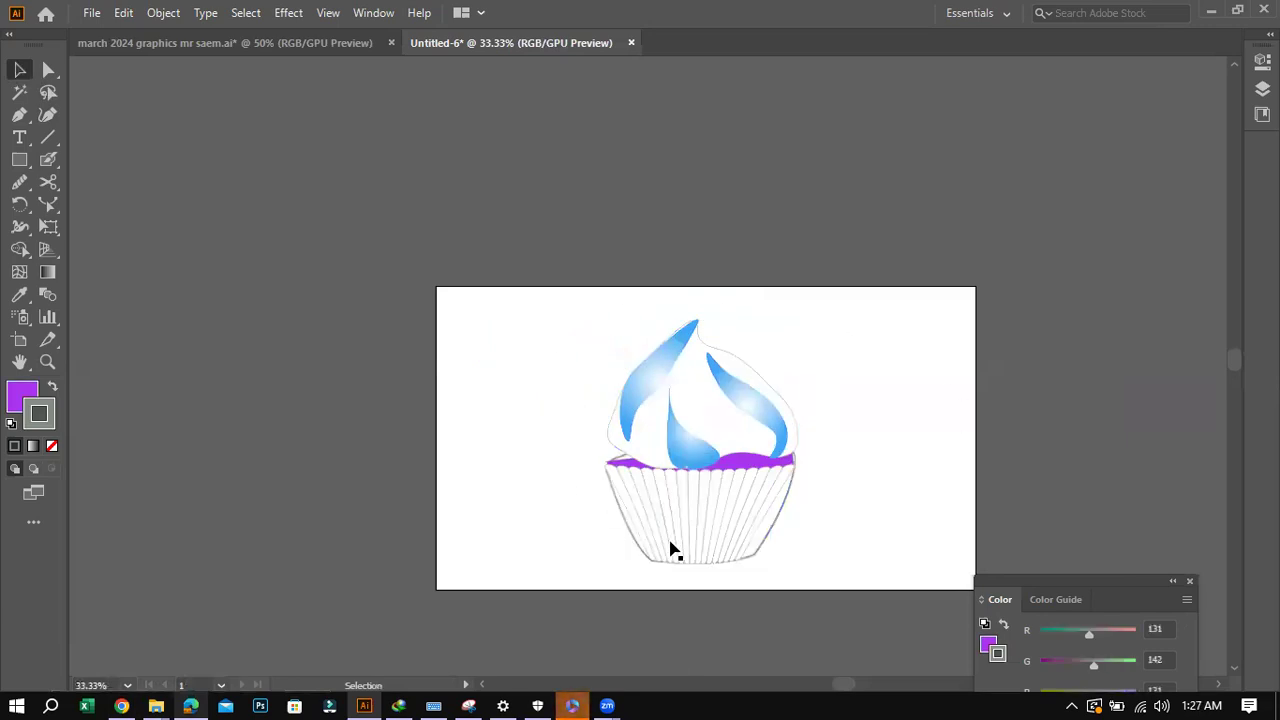
{"action": "left_click", "coordinate": [121, 705]}
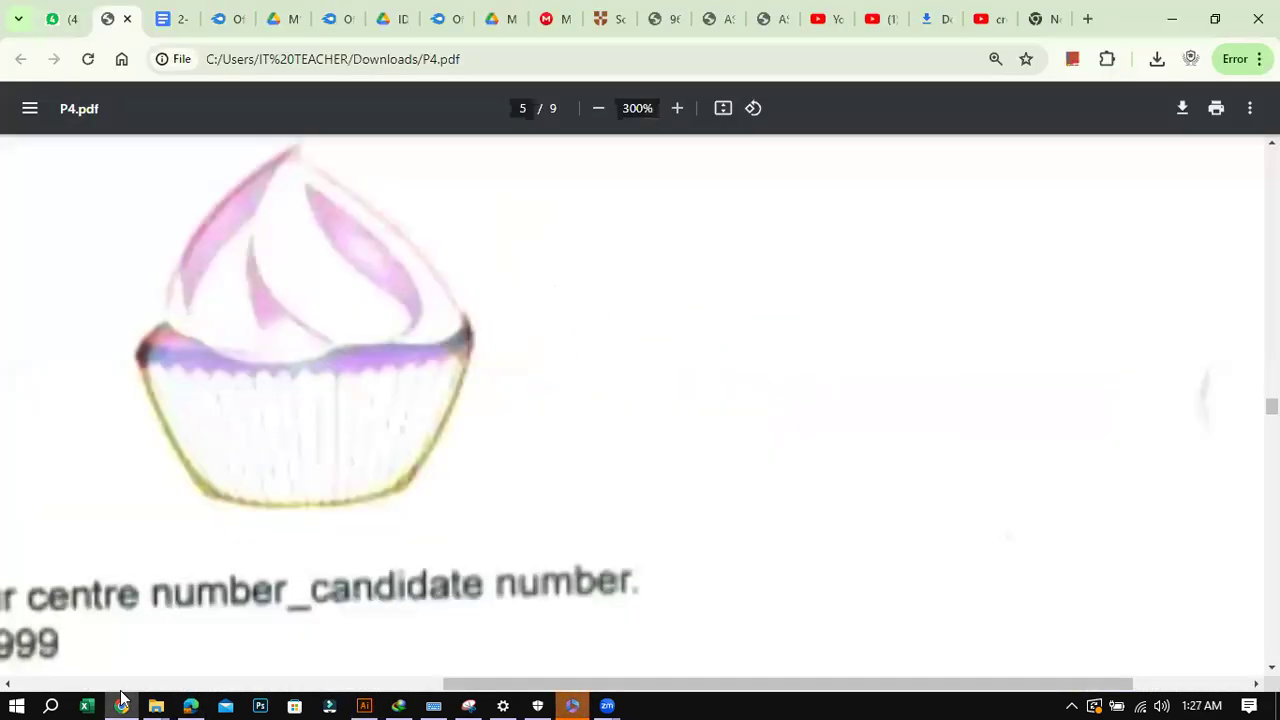
{"action": "left_click", "coordinate": [121, 700]}
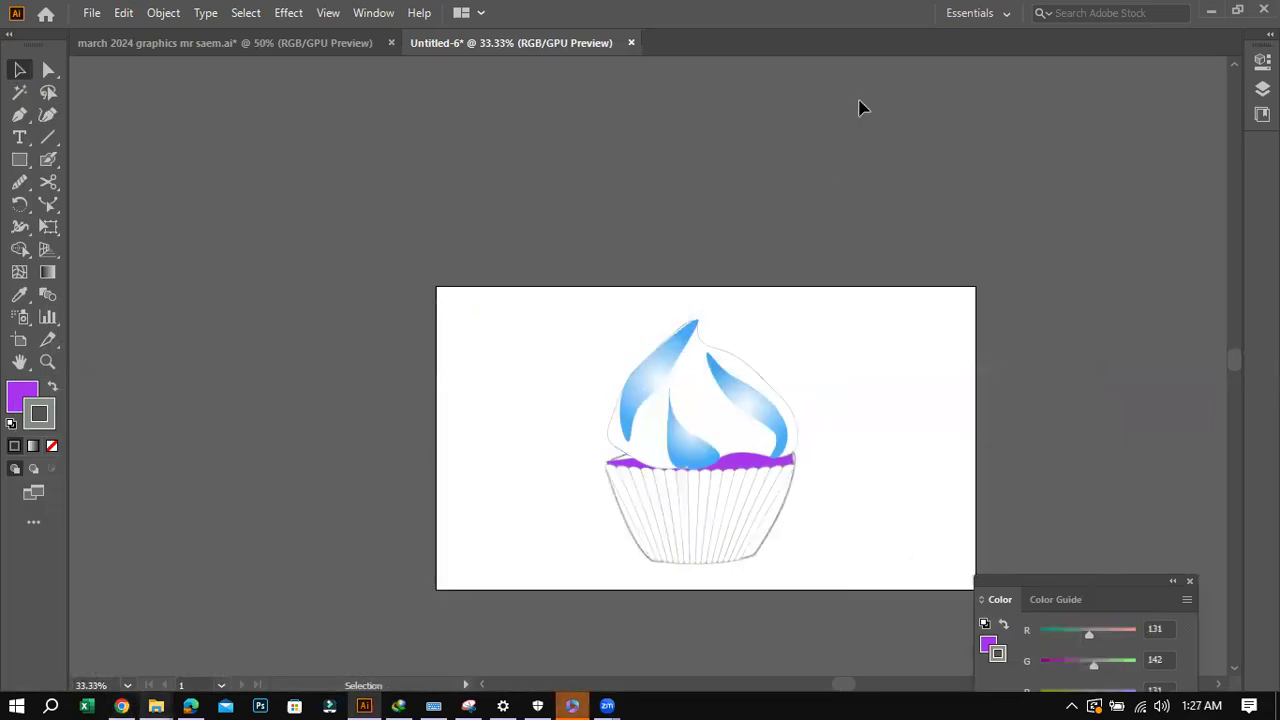